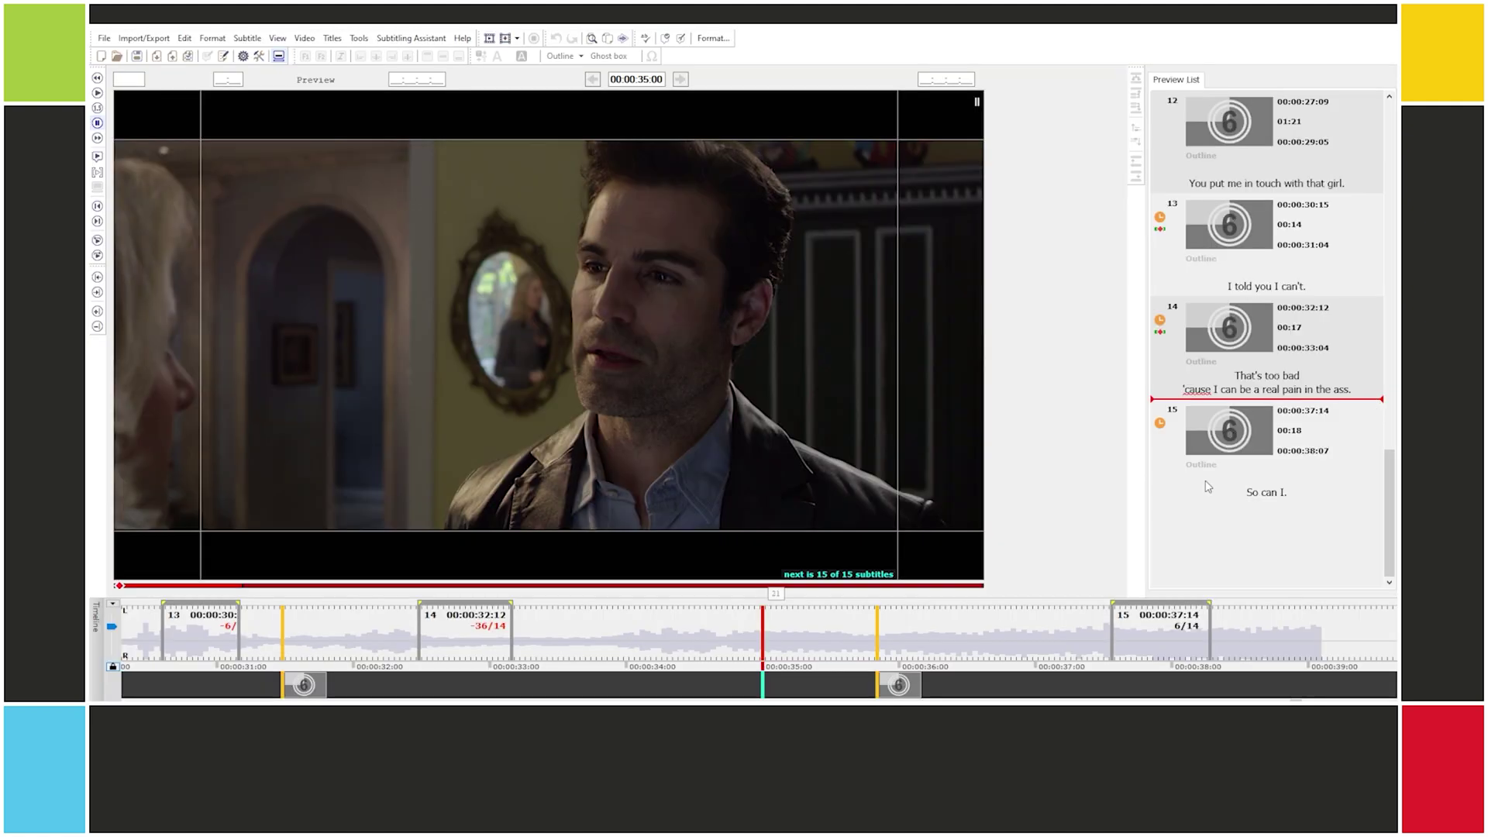
Step: Visit subtitles 1 and 3, return to the start of the video and play it through to 00:00:13:17
click(1262, 96)
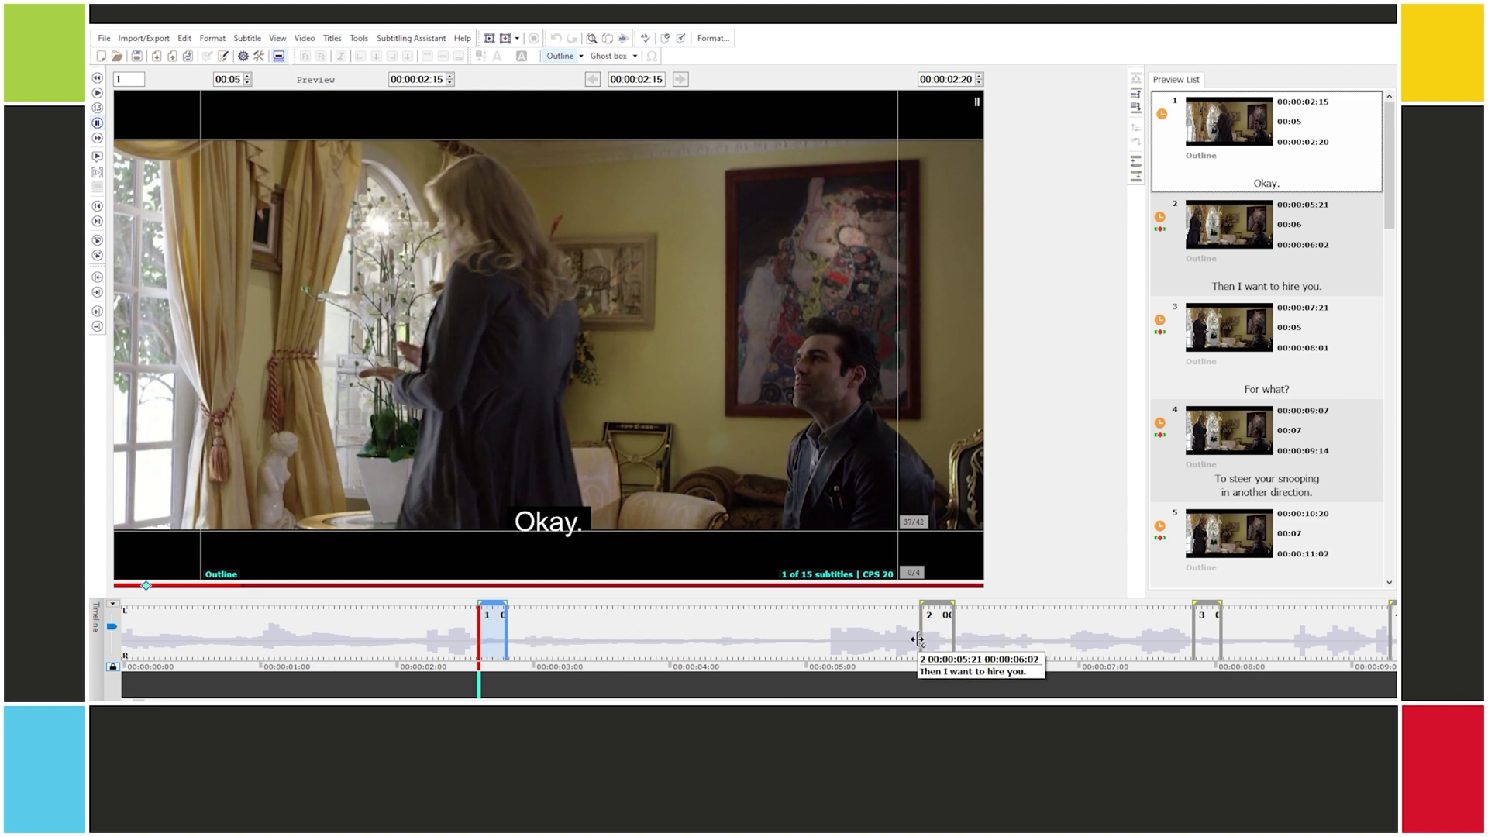
click(1210, 643)
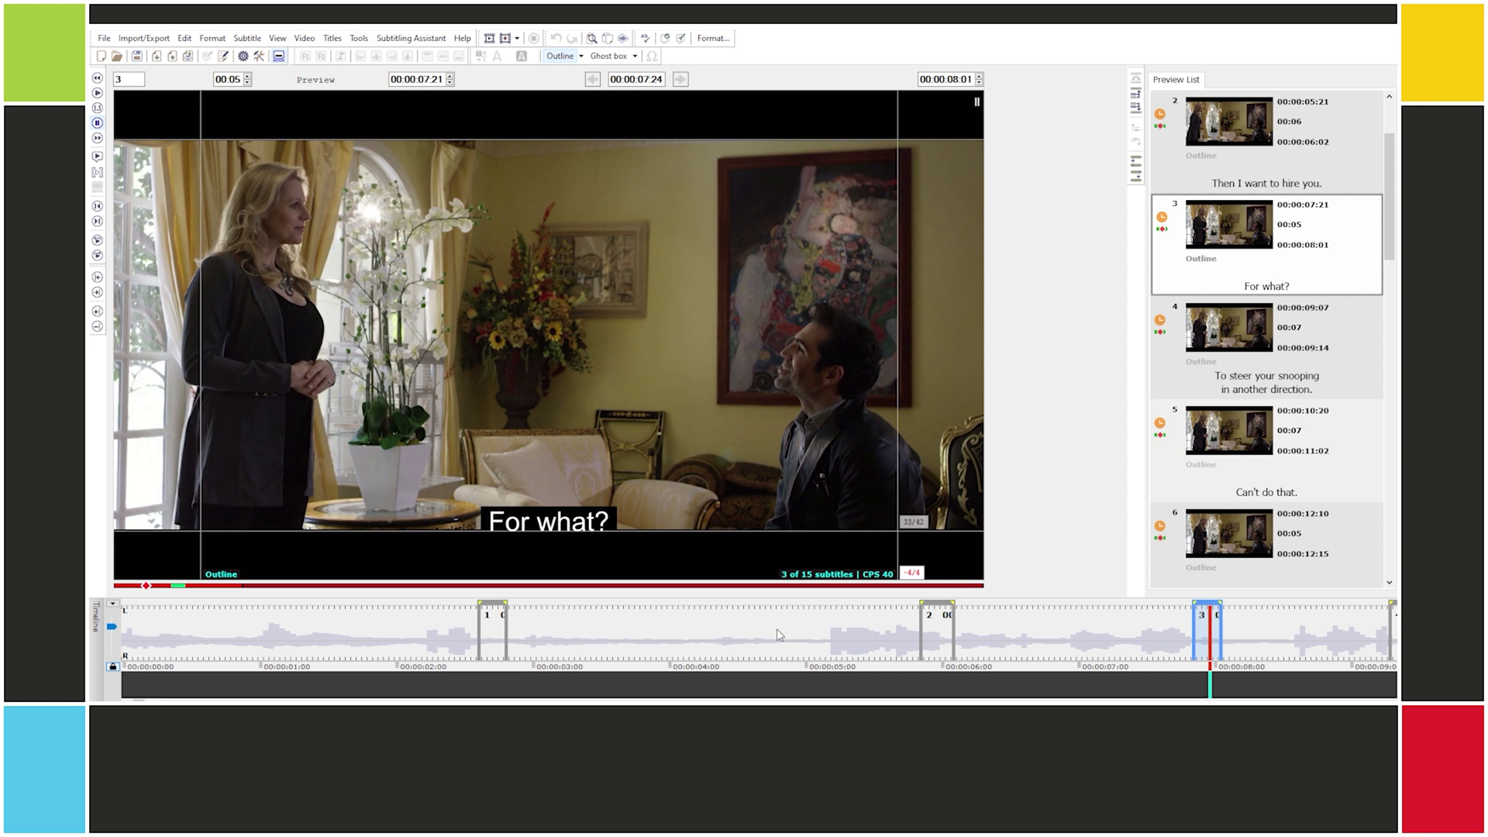
key(ctrl+Home)
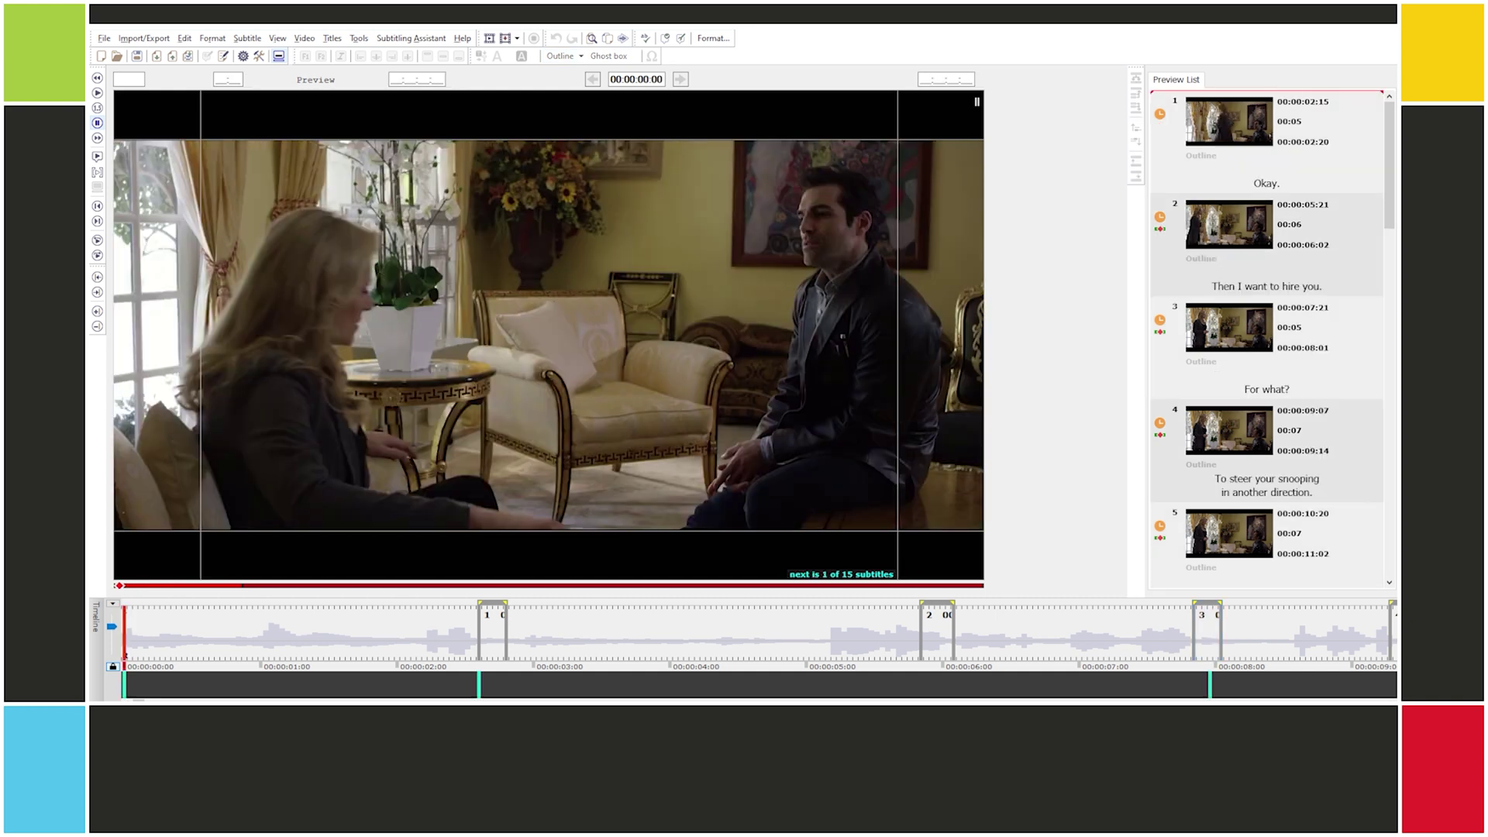
key(space)
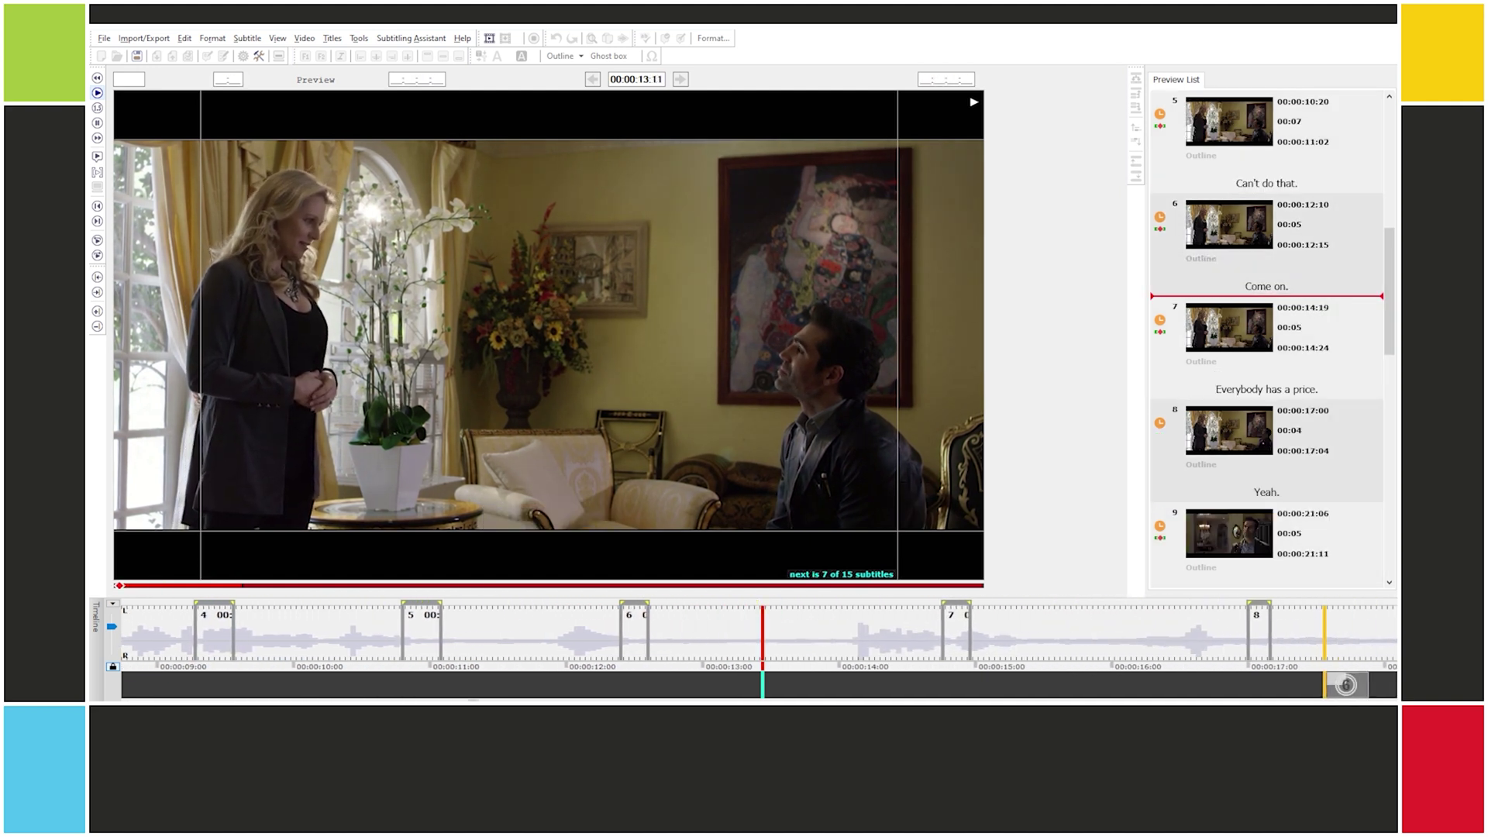
key(space)
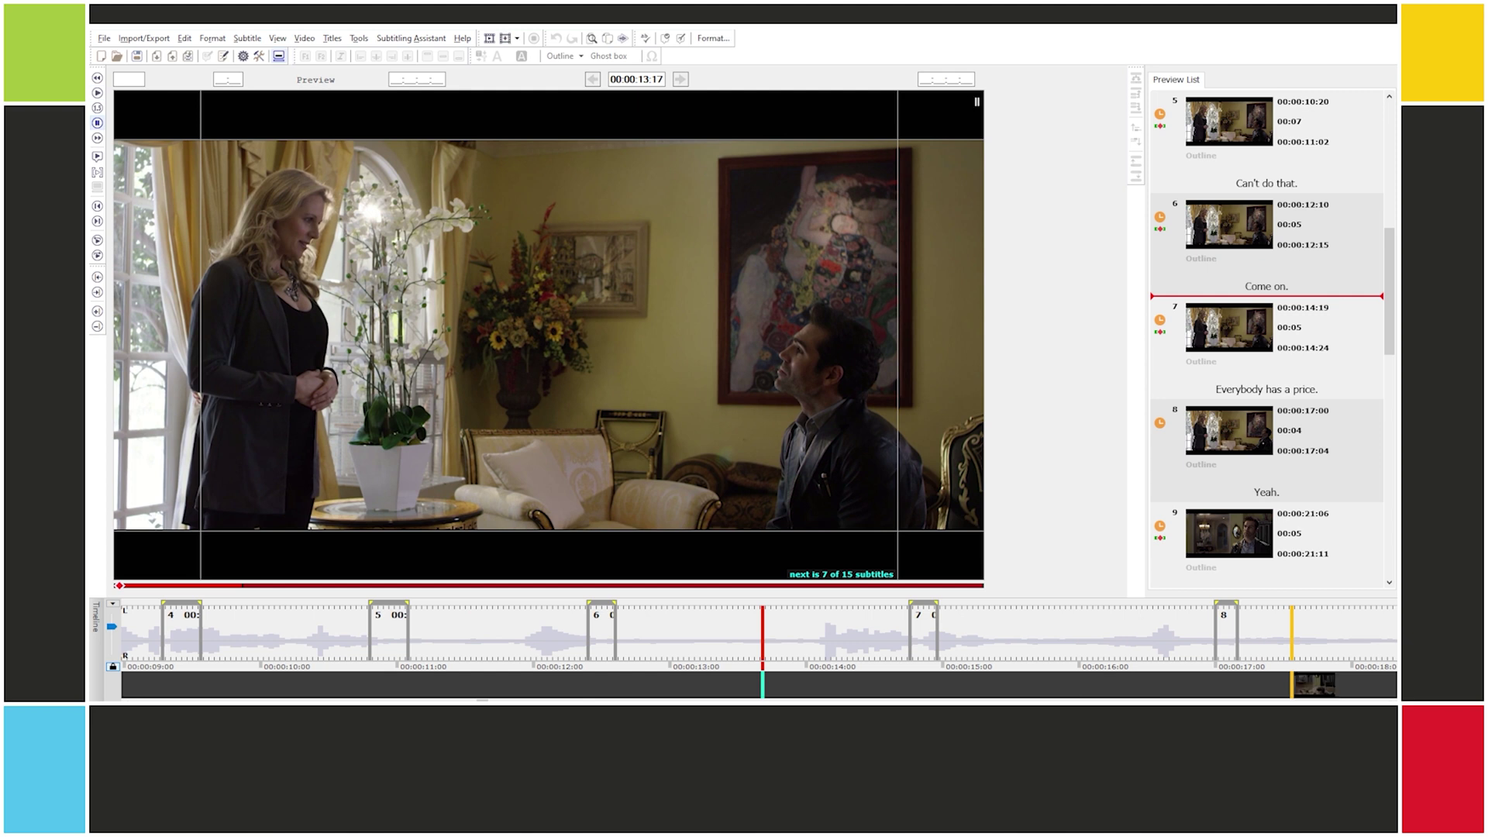
Step: Go back one subtitle at a time to the in-cue of subtitle 2 ("Then I want to hire you.")
key(Page_Up)
key(Page_Up)
key(Page_Up)
key(Page_Up)
key(Page_Up)
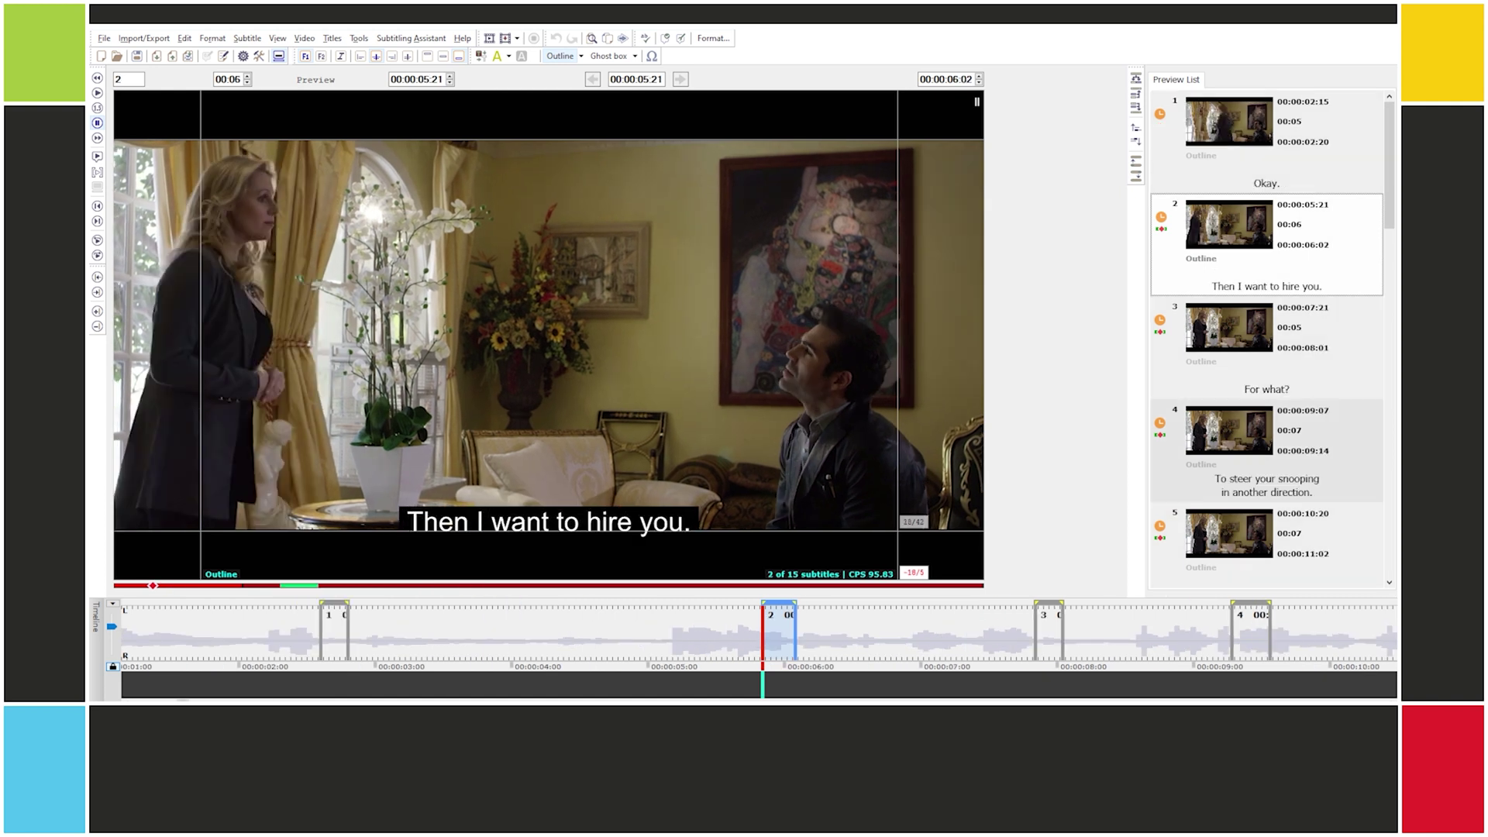
Step: Find where the speech of subtitle 2 begins by moving in jumps and single frames around 00:00:05:06, and play into the subtitle
key(alt+Left)
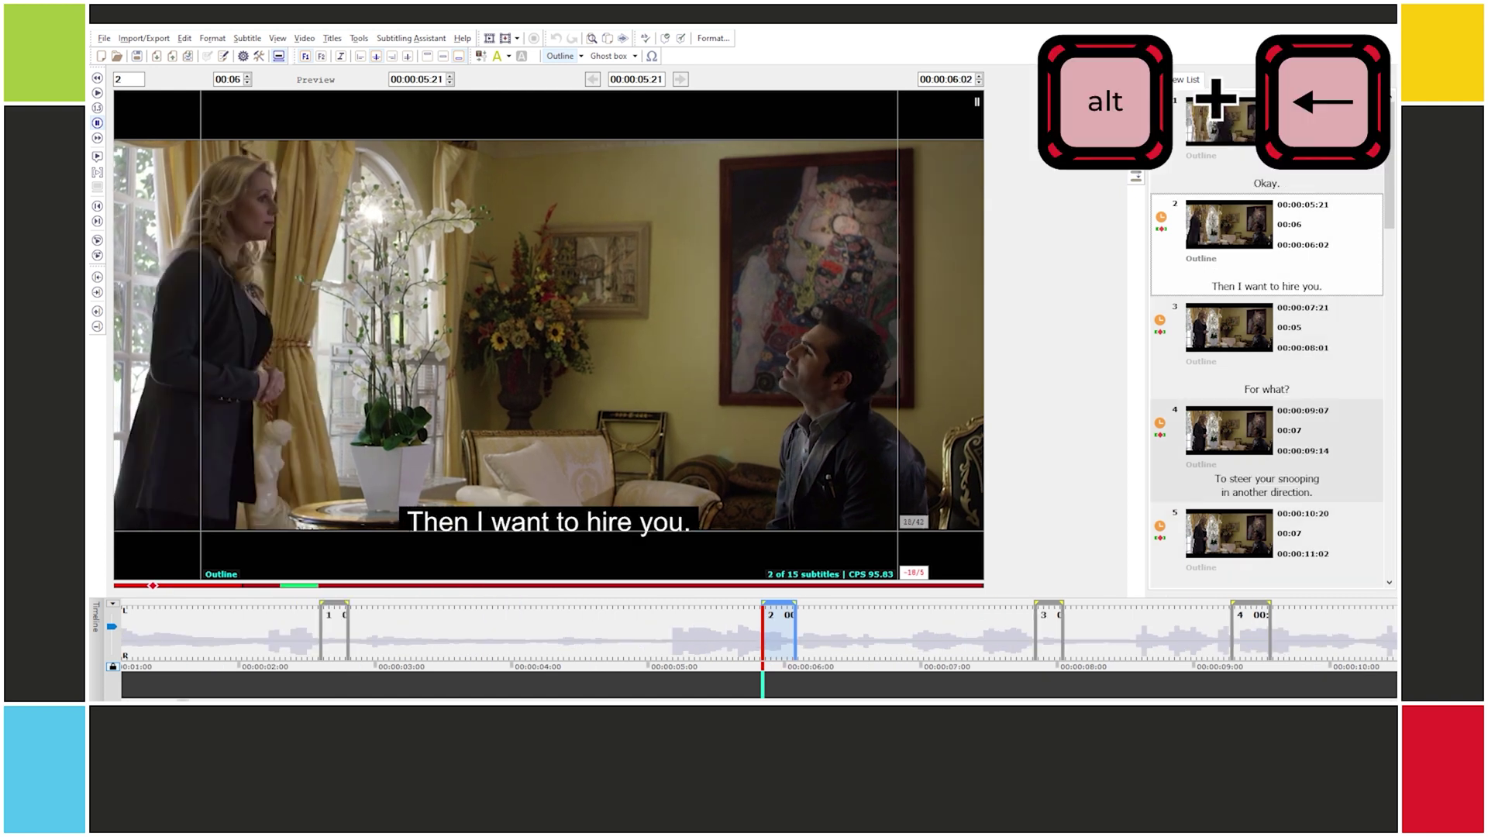
key(alt+Right)
key(alt+Up)
key(alt+Down)
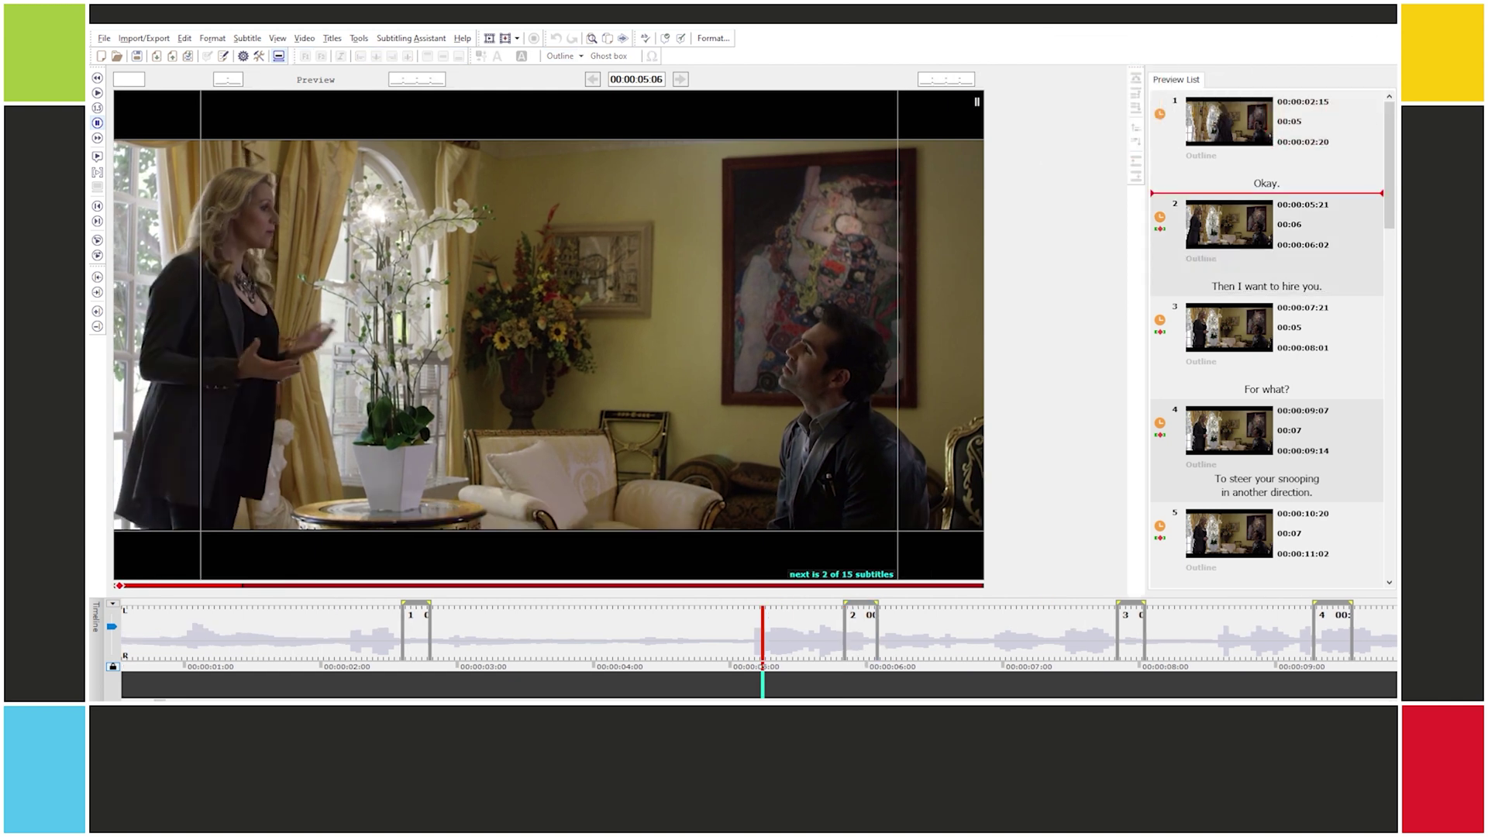
key(Left)
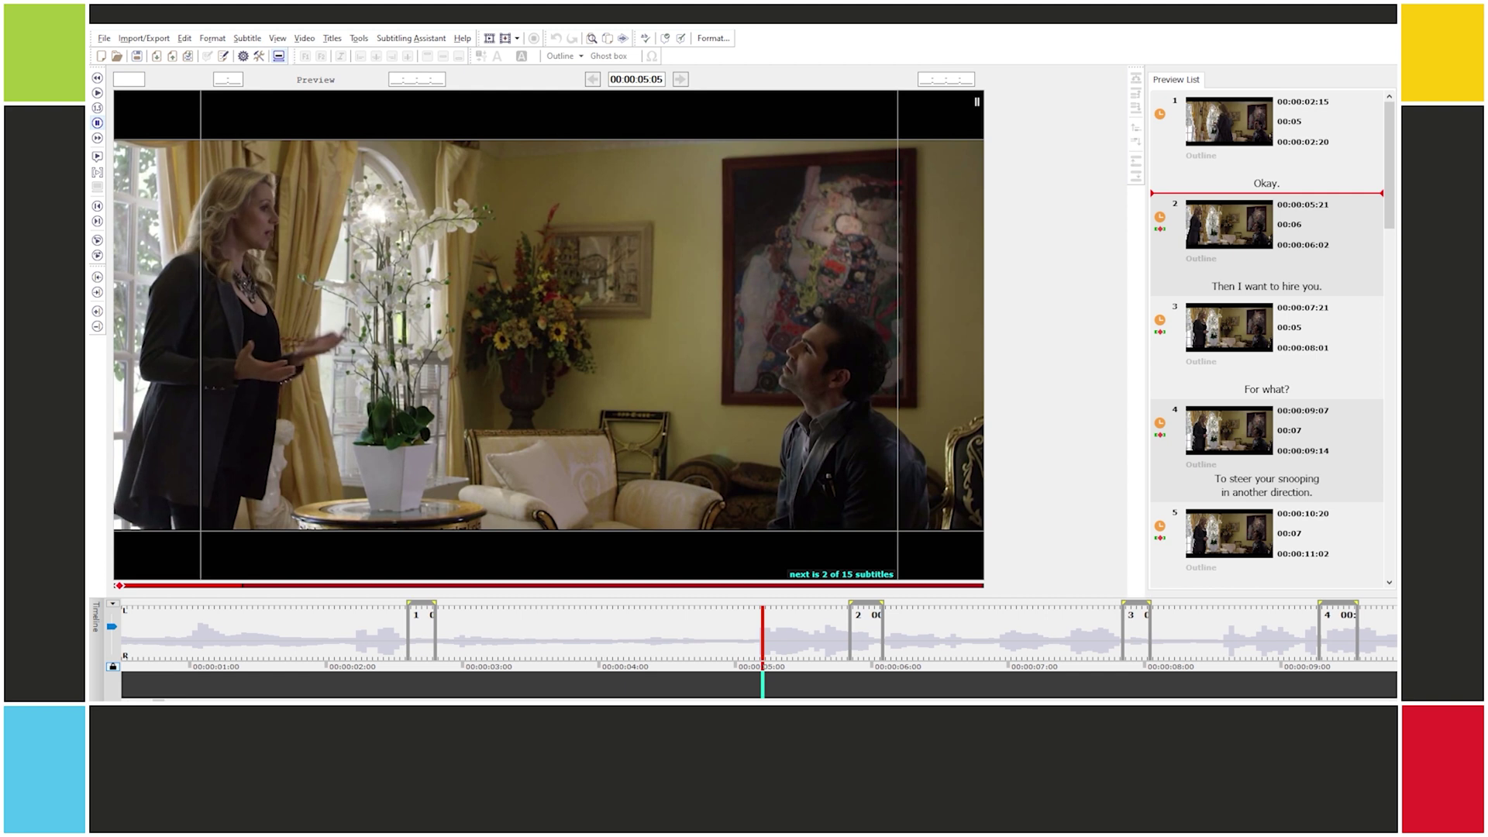
key(Right)
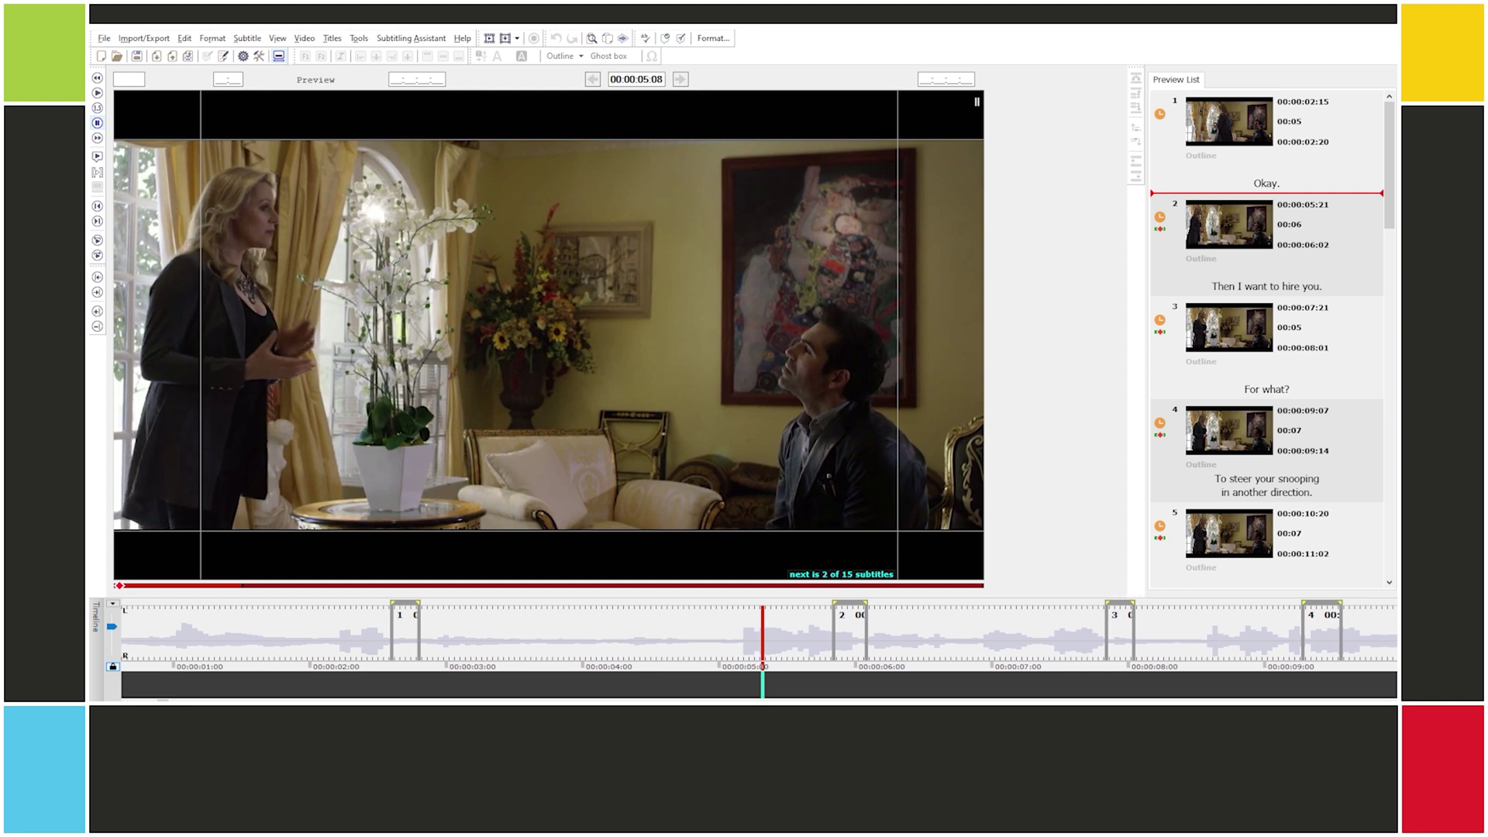
key(space)
key(space)
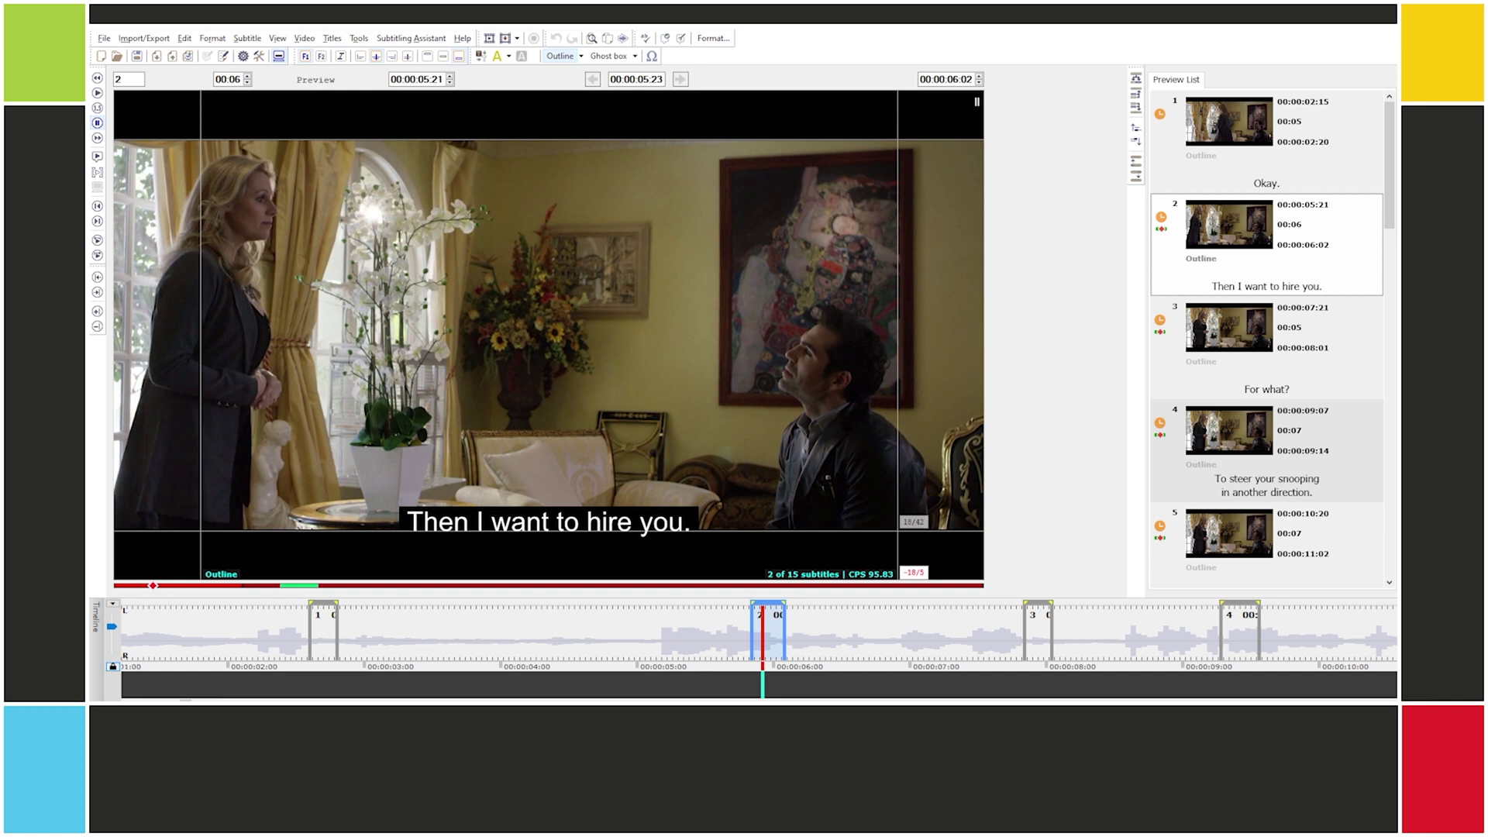
Step: Shift the in-cue of subtitle 2 to 00:00:05:04 and that of subtitle 3 ("For what?") to 00:00:07:06
key(ctrl+semicolon)
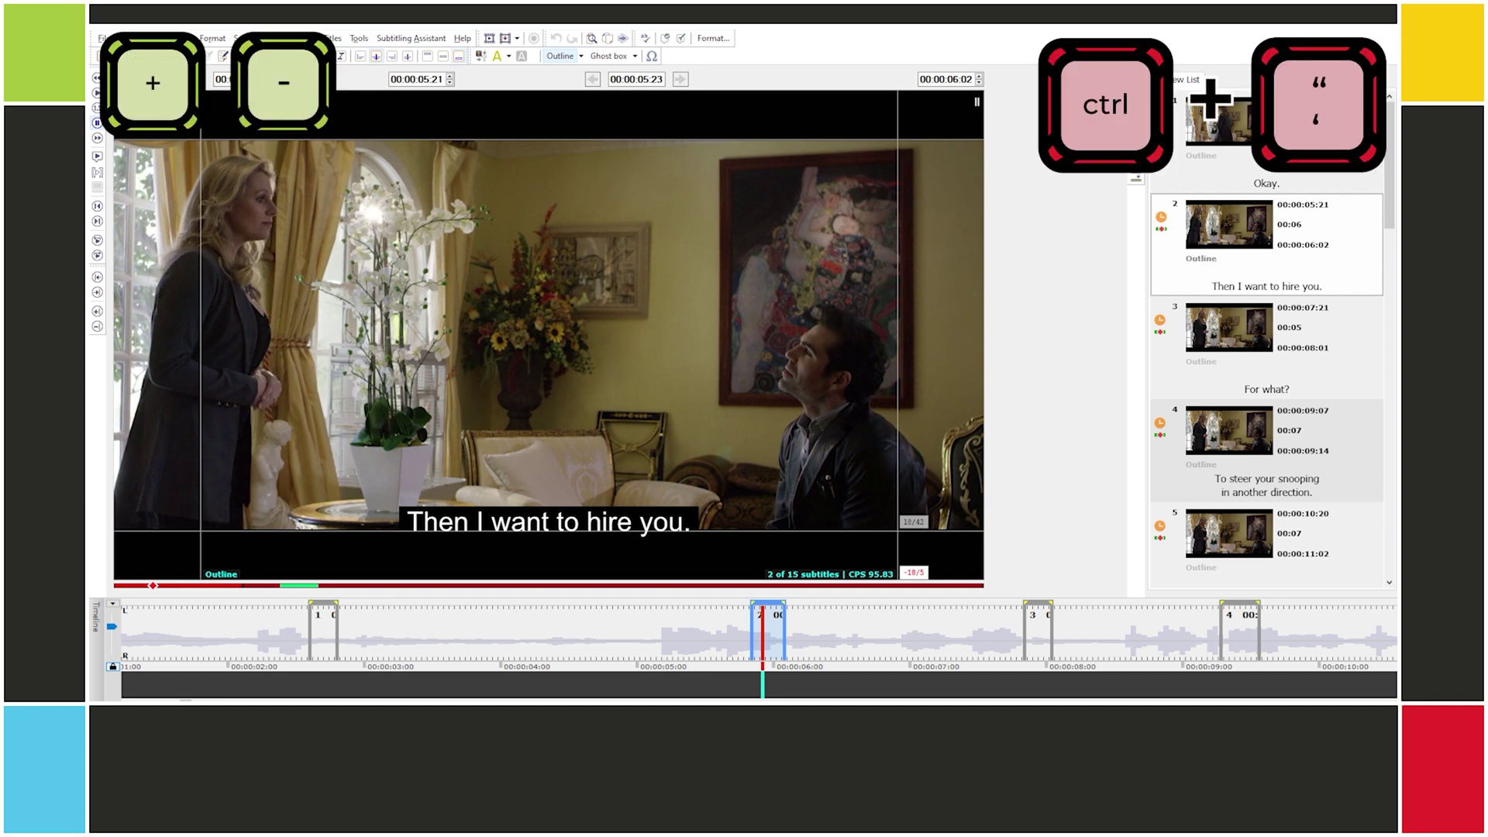
key(minus)
key(minus)
key(minus)
key(minus)
key(minus)
key(minus)
key(minus)
key(minus)
key(minus)
key(minus)
key(minus)
key(minus)
key(minus)
key(minus)
key(minus)
key(minus)
key(minus)
key(minus)
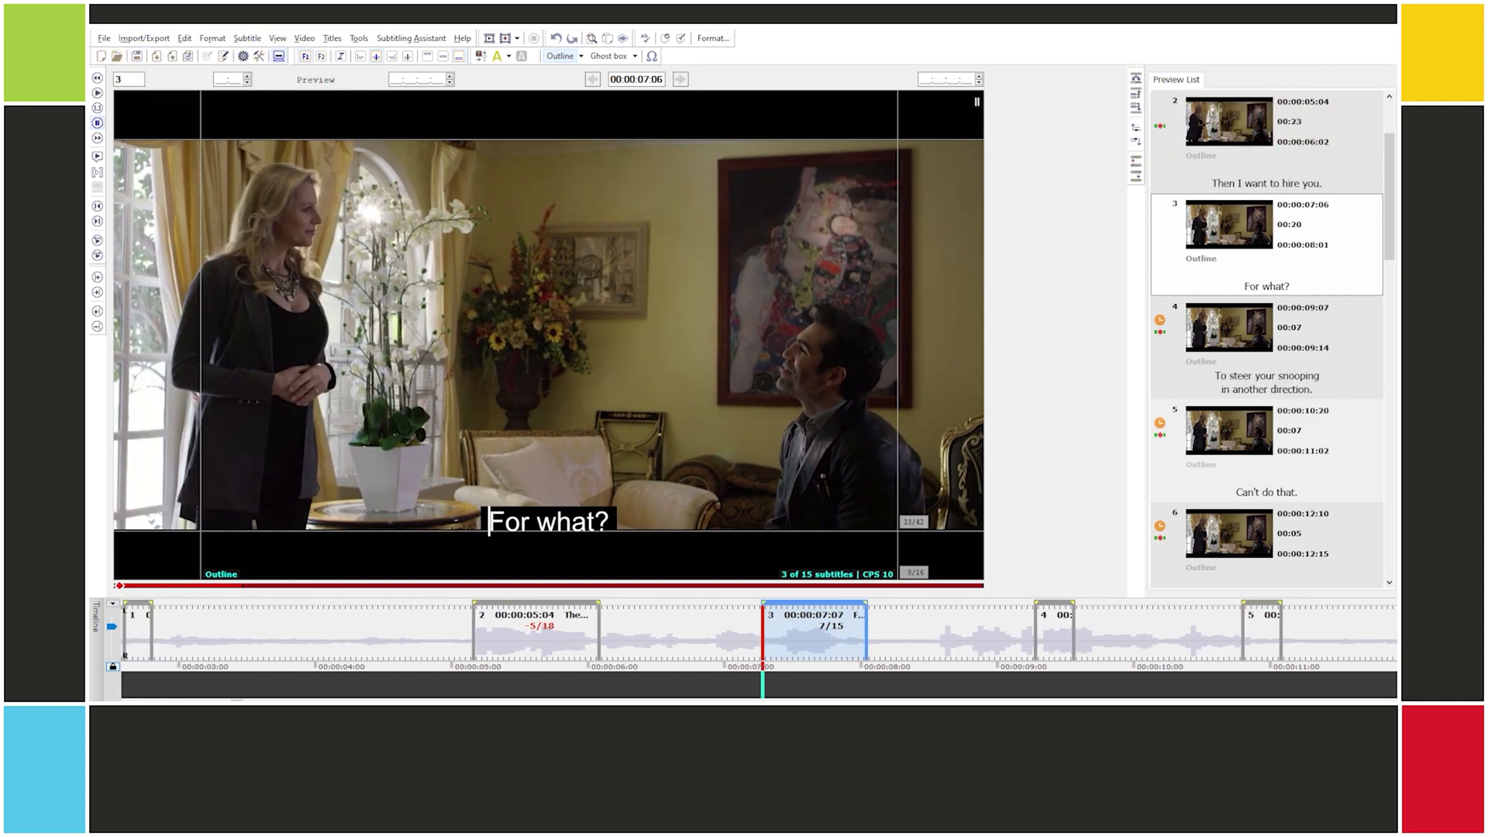
Step: Move the in-cue of subtitle 3 back to 00:00:07:21 and that of subtitle 2 back to 00:00:05:21
key(plus)
key(plus)
key(plus)
key(plus)
key(plus)
key(plus)
key(plus)
key(plus)
key(plus)
key(plus)
key(plus)
key(plus)
key(plus)
key(plus)
key(plus)
key(Page_Up)
key(plus)
key(plus)
key(plus)
key(plus)
key(plus)
key(plus)
key(plus)
key(plus)
key(plus)
key(plus)
key(plus)
key(plus)
key(plus)
key(plus)
key(plus)
key(plus)
key(plus)
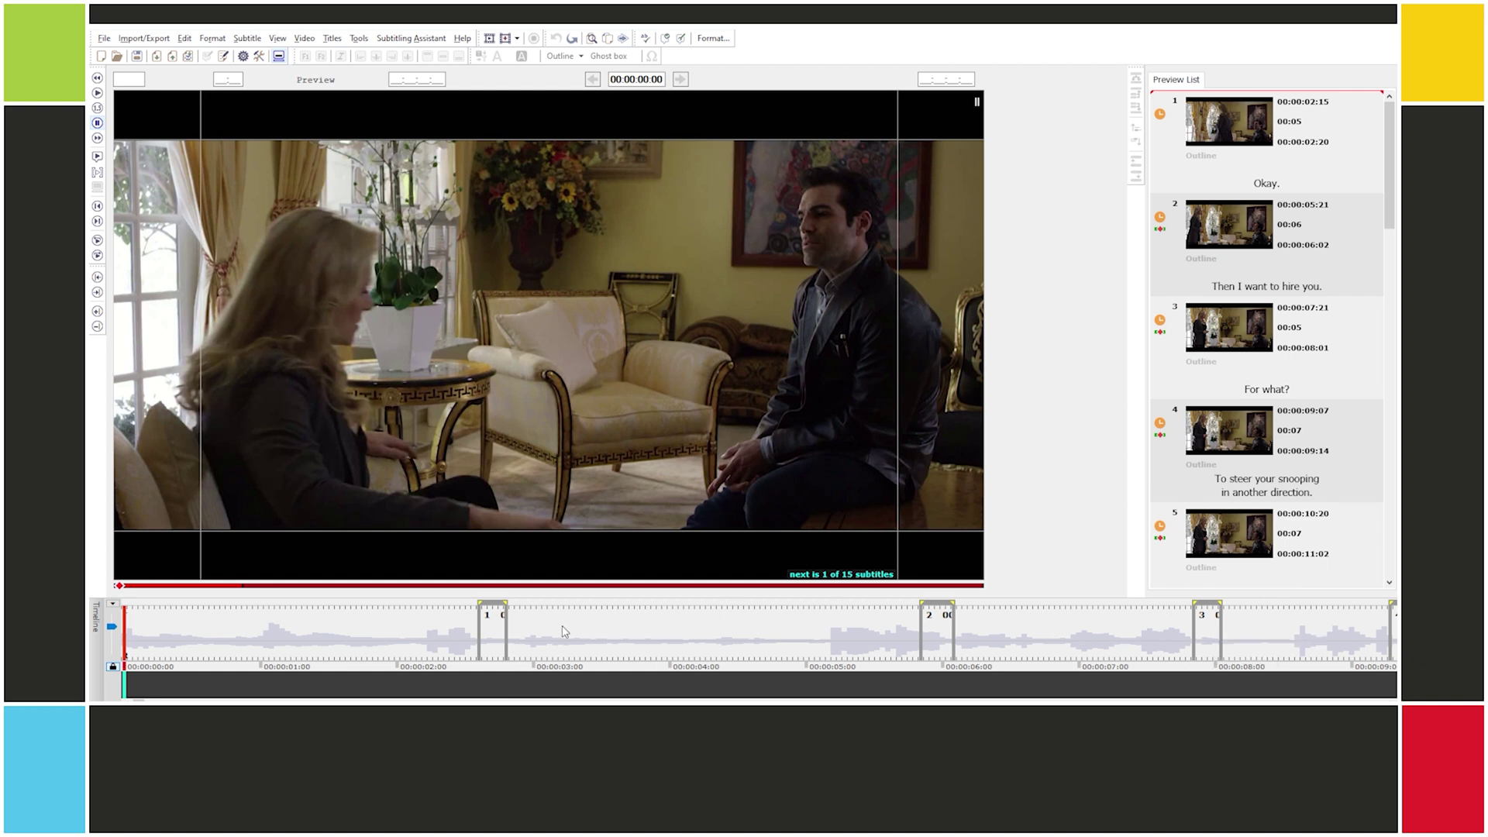
Step: Set the in-cue of subtitle 1 ("Okay.") to 00:00:02:05, where its speech begins on the waveform
click(276, 663)
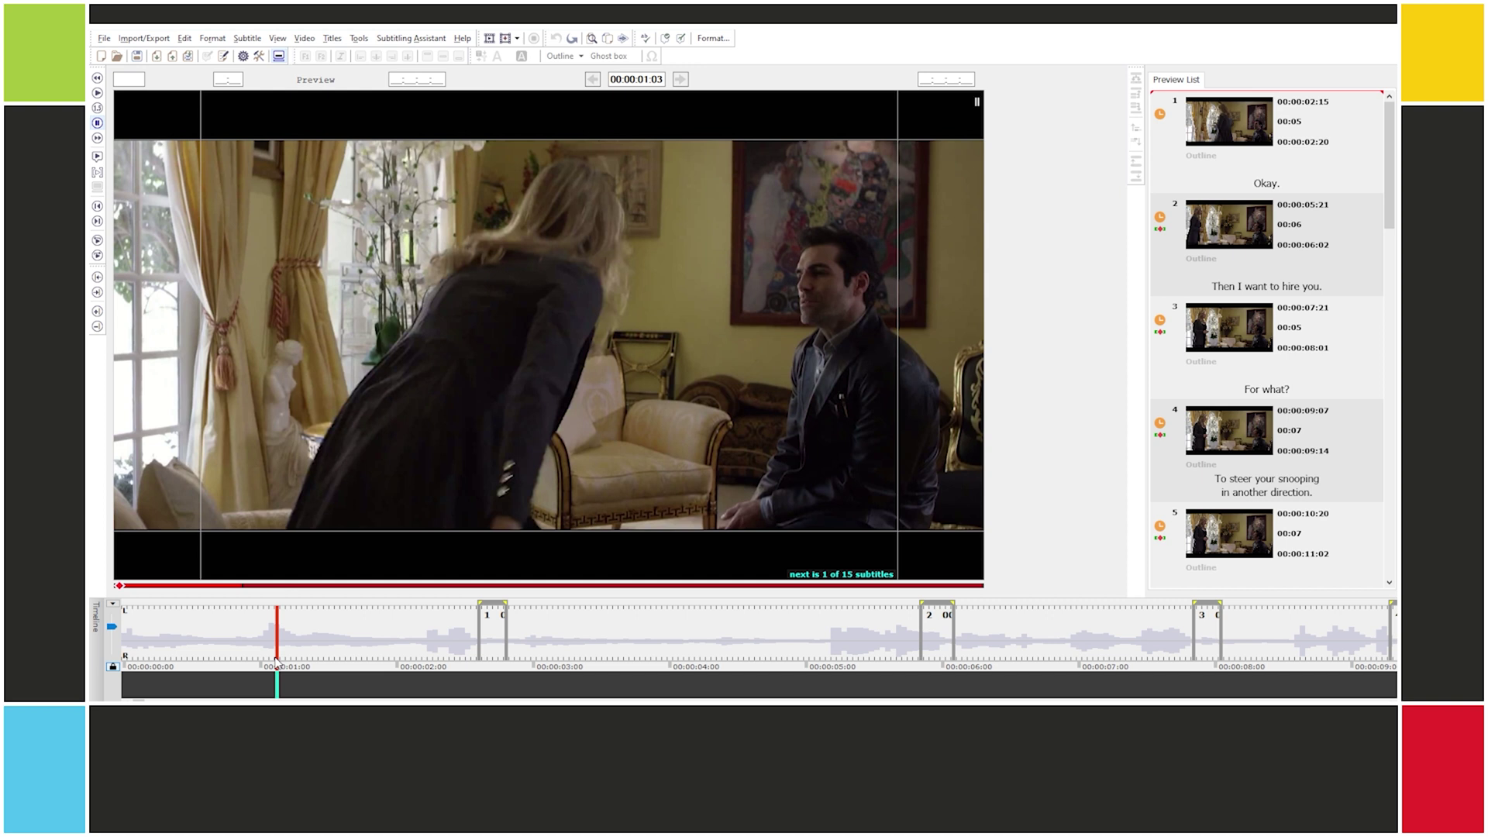
key(Return)
key(alt+bracketright)
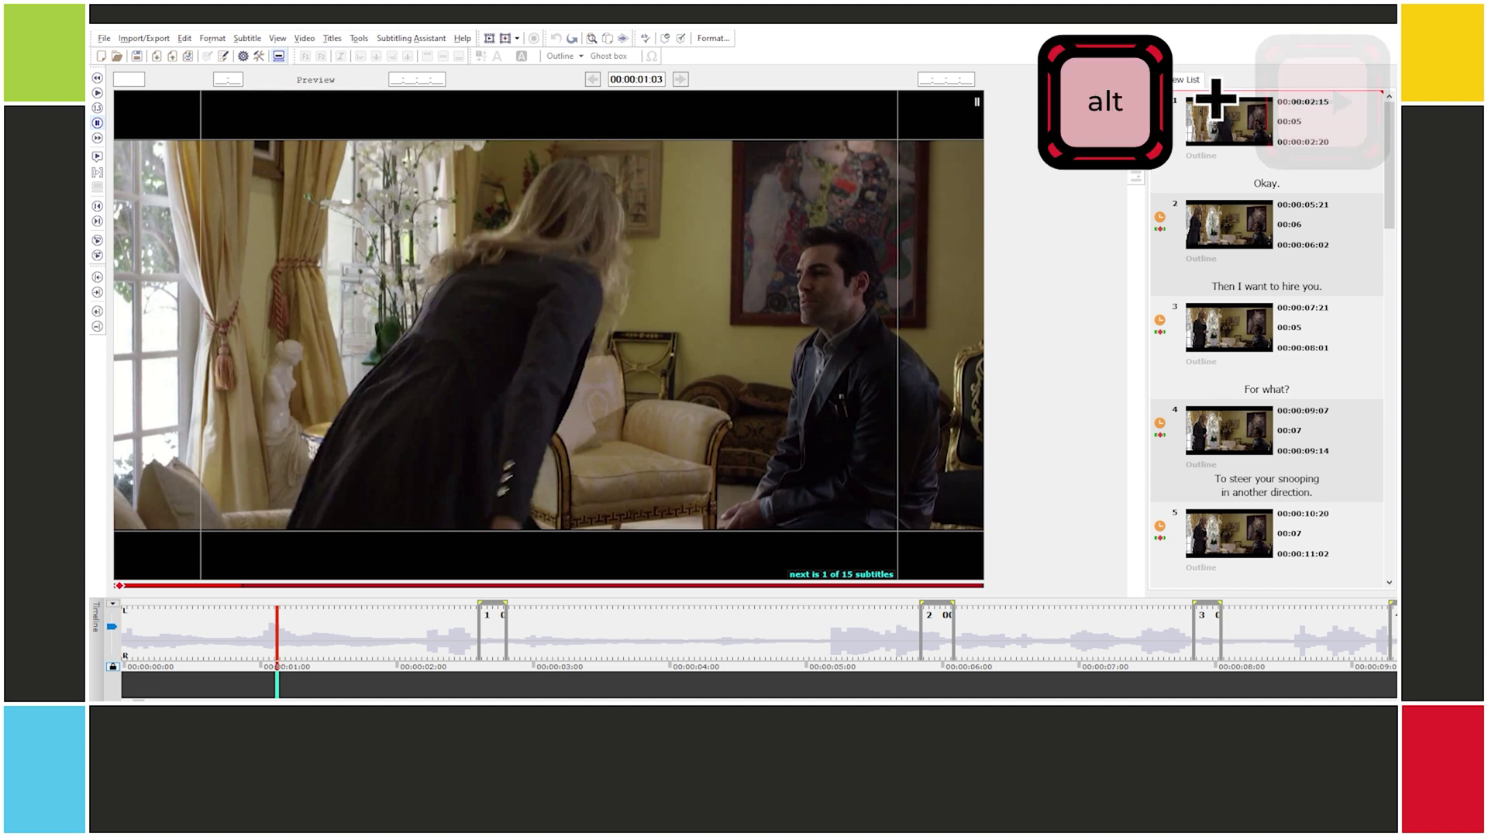
key(alt+Right)
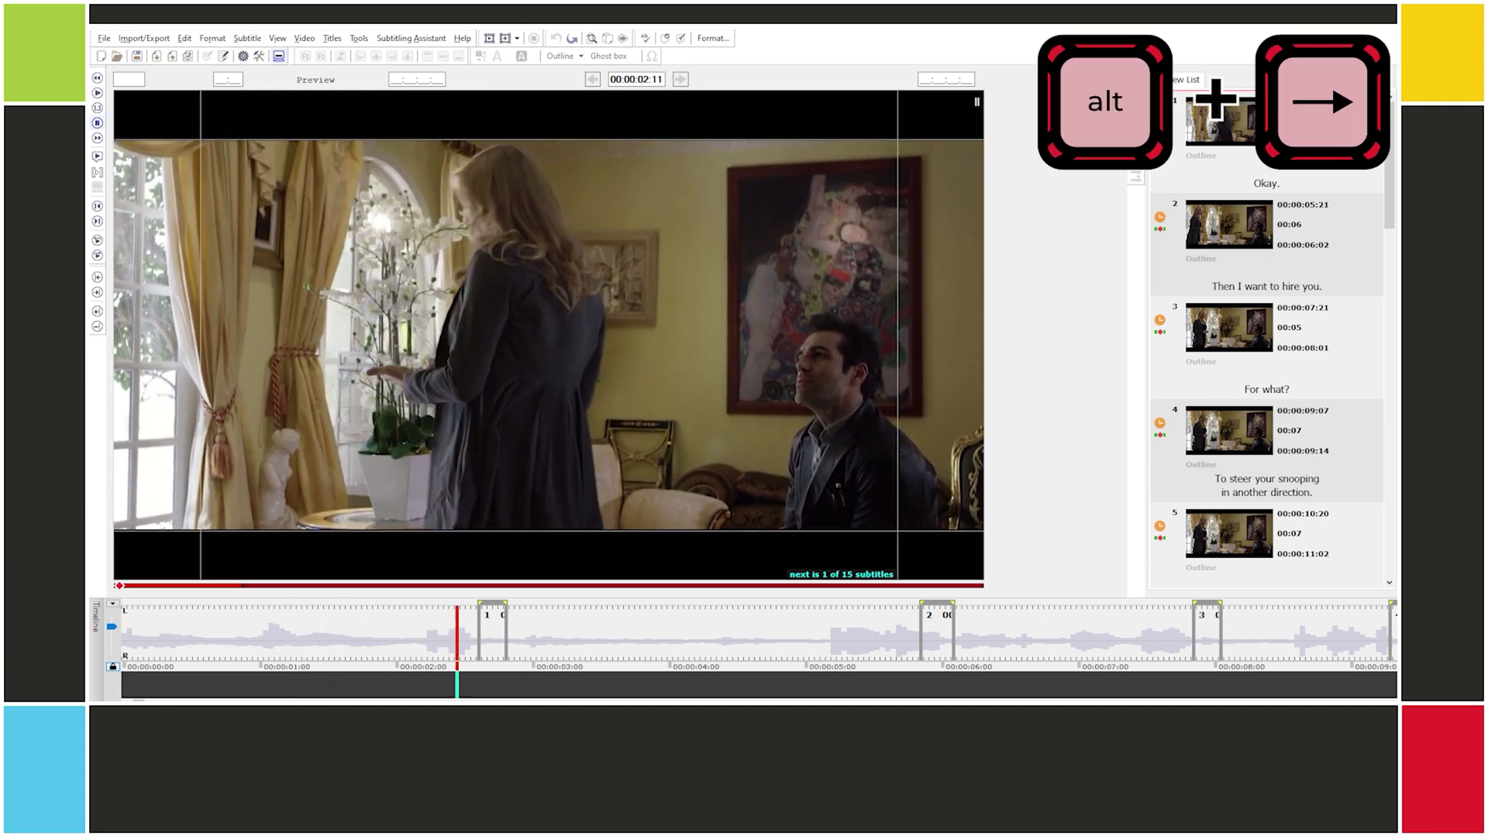
key(alt+Up)
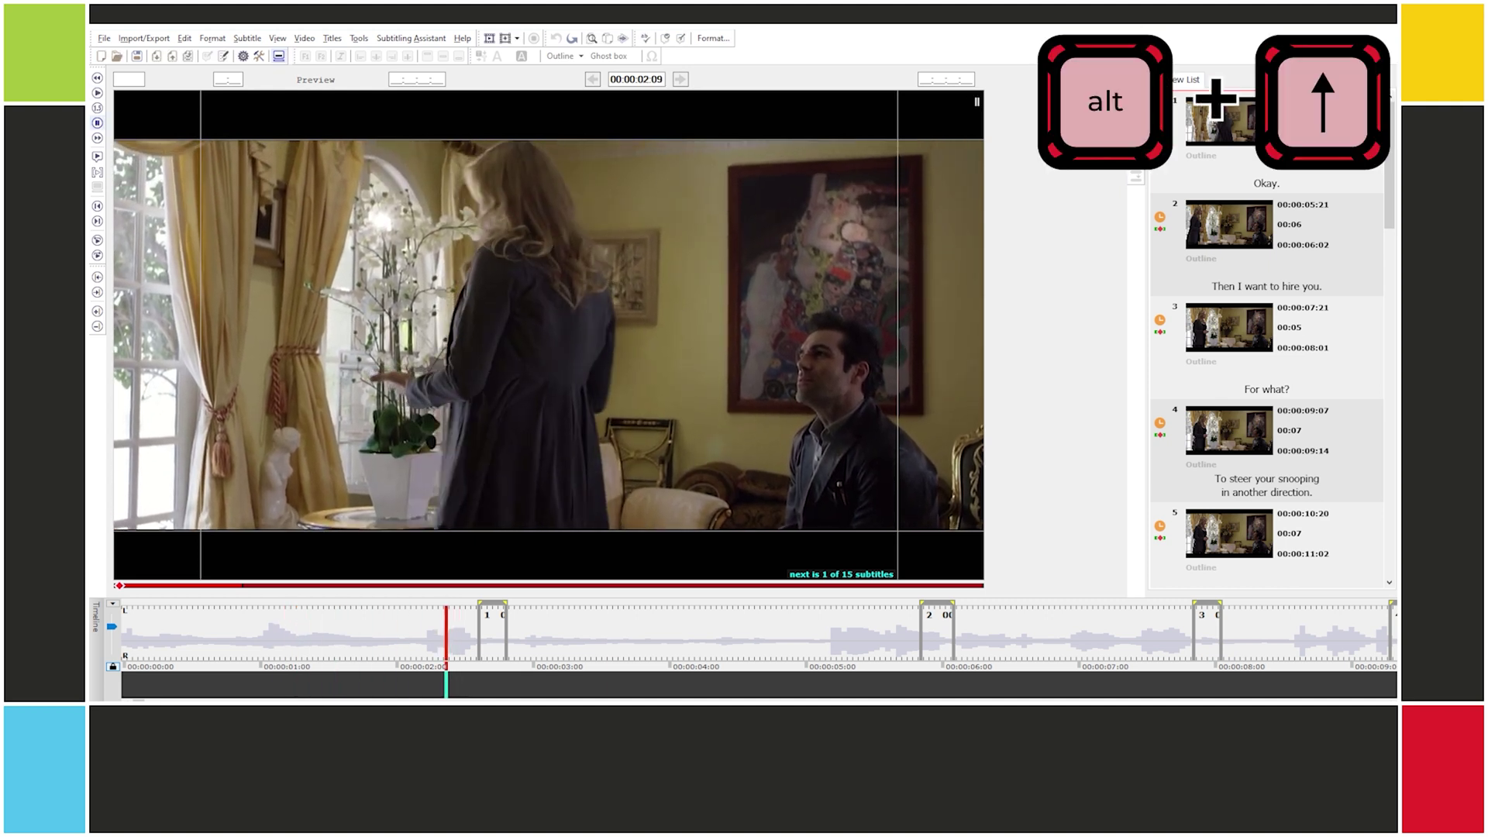
key(alt+Down)
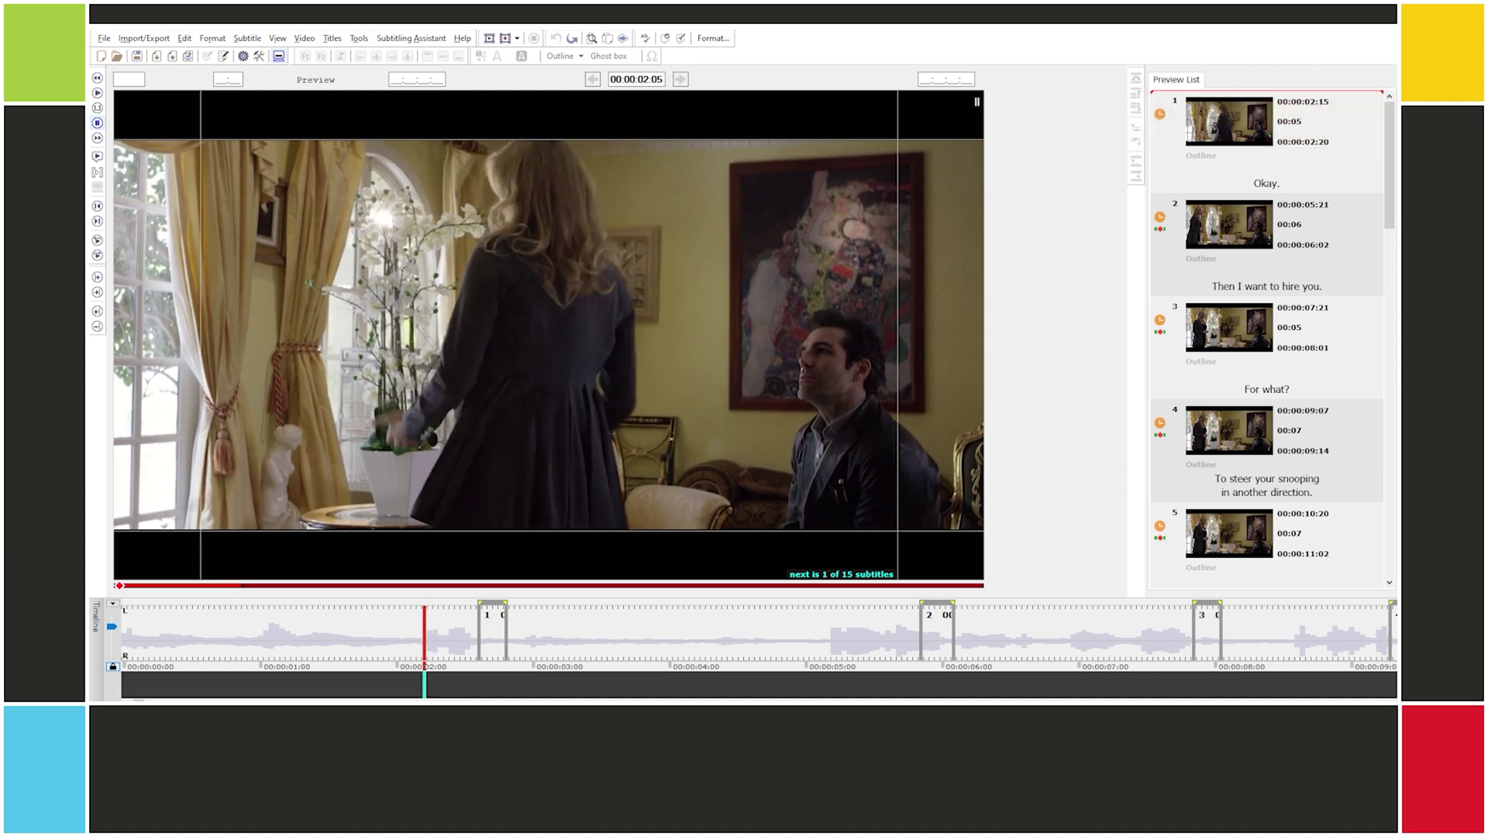
key(Return)
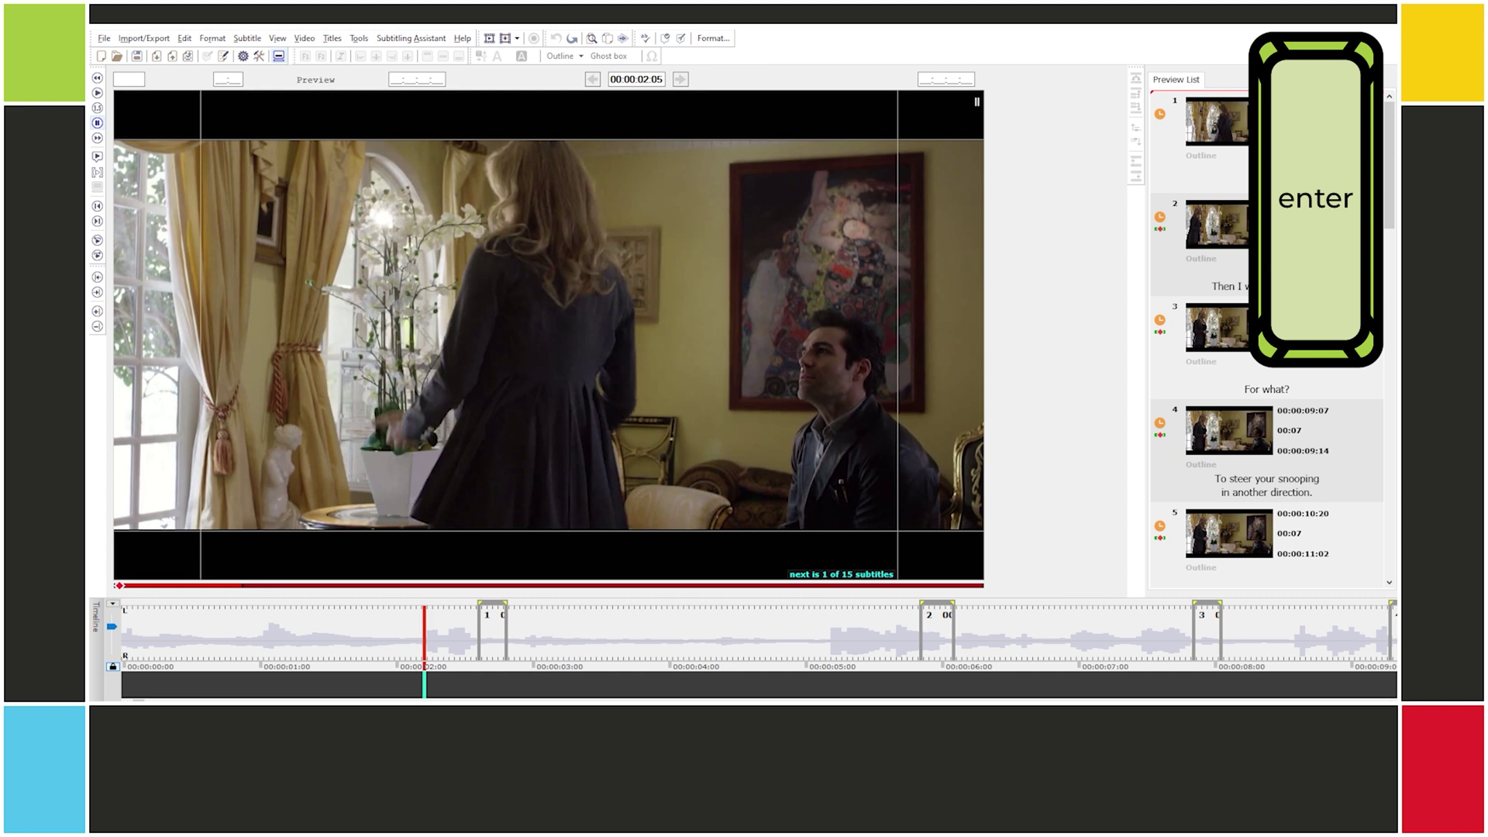
key(alt+bracketright)
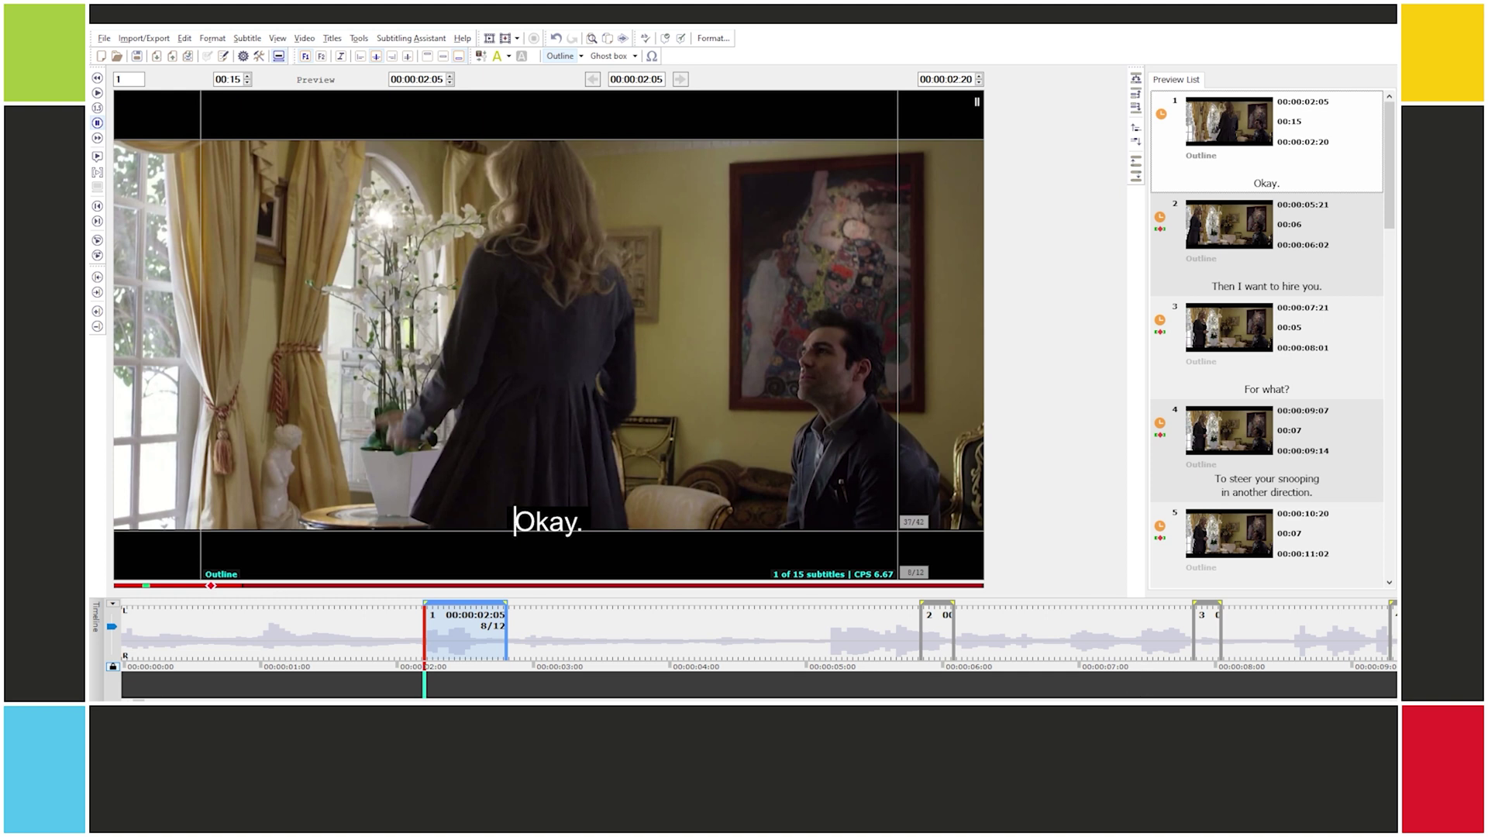
Step: Play on to the speech of subtitle 2 ("Then I want to hire you.") and set its in-cue to 00:00:05:04
key(space)
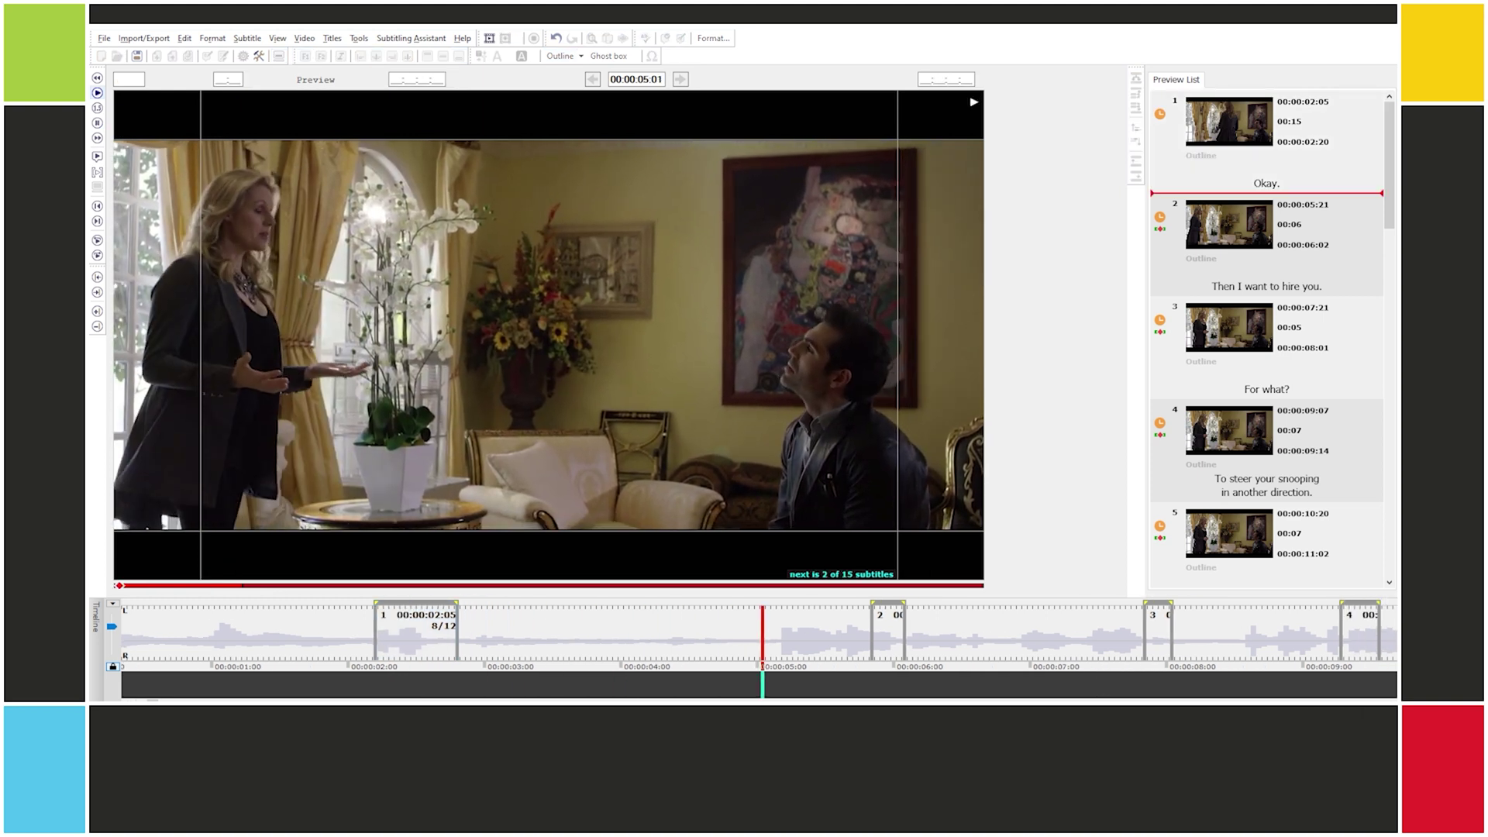
key(space)
key(Left)
key(Left)
key(Left)
key(Left)
key(Left)
key(Left)
key(Left)
key(Left)
key(Left)
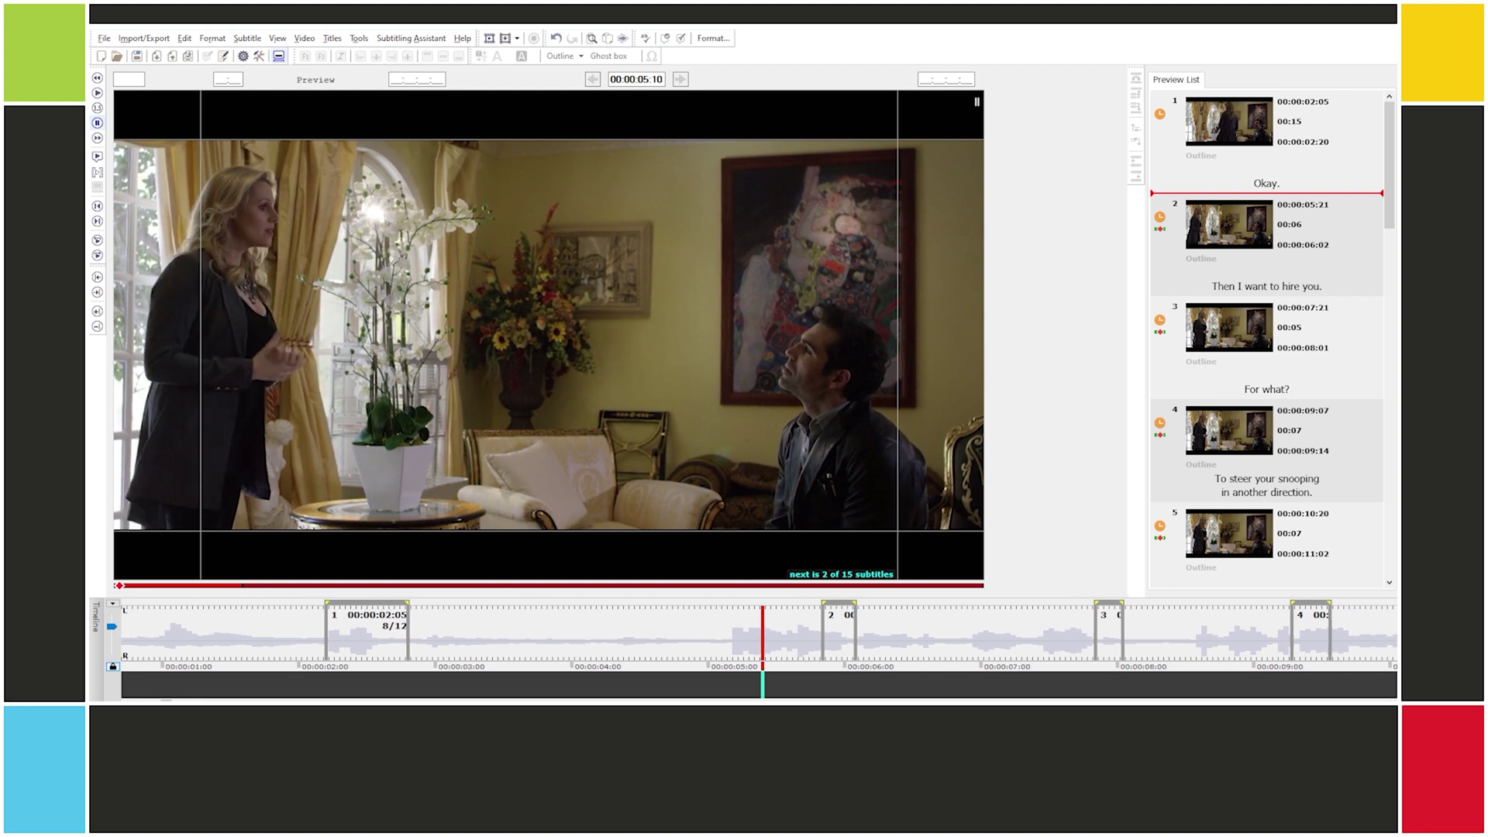
key(Left)
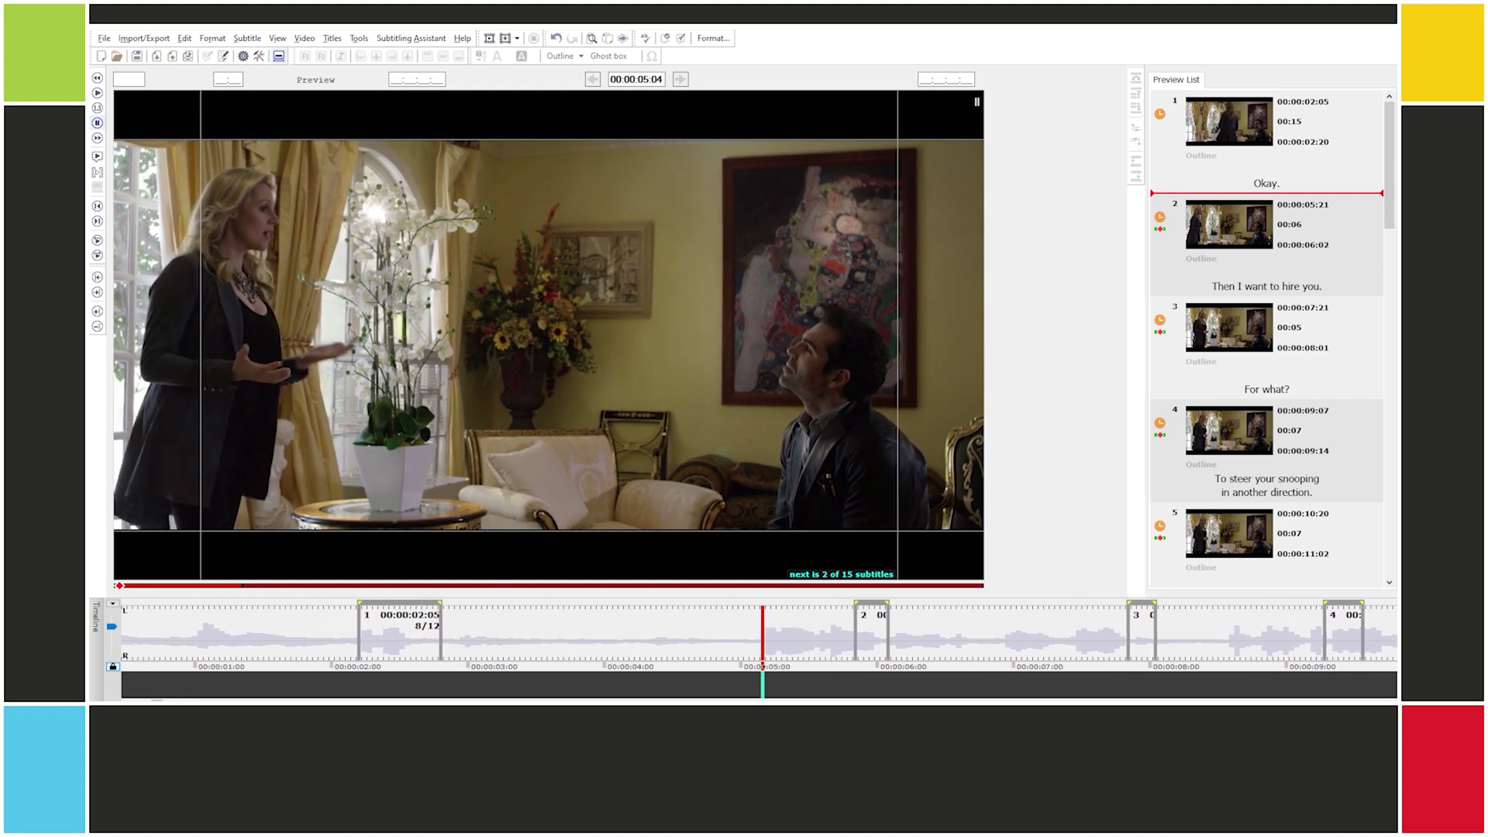
key(Return)
key(alt+bracketright)
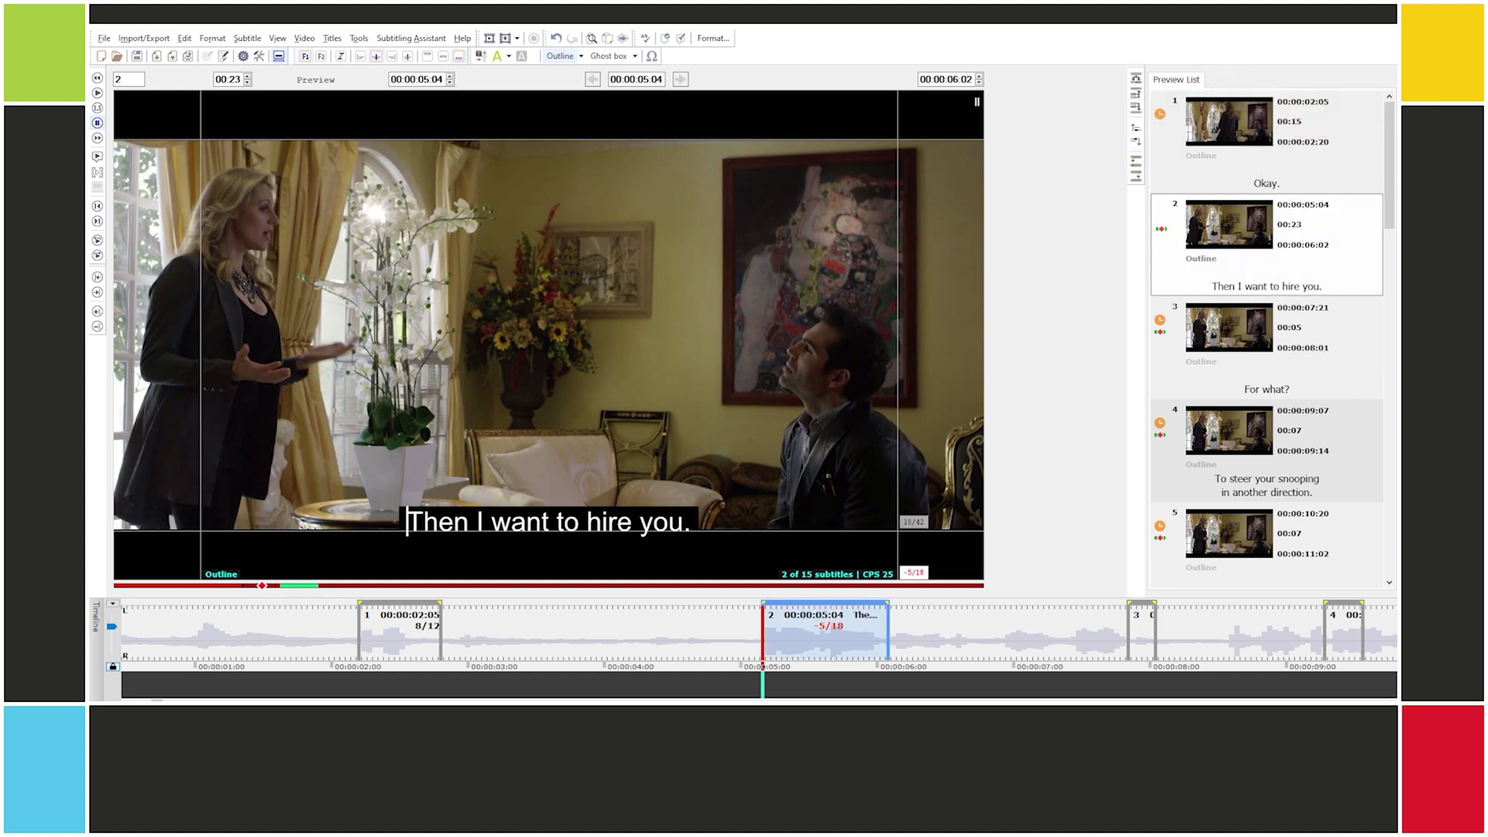
Step: Play on to the speech of subtitle 3 ("For what?") and set its in-cue to 00:00:07:10
key(space)
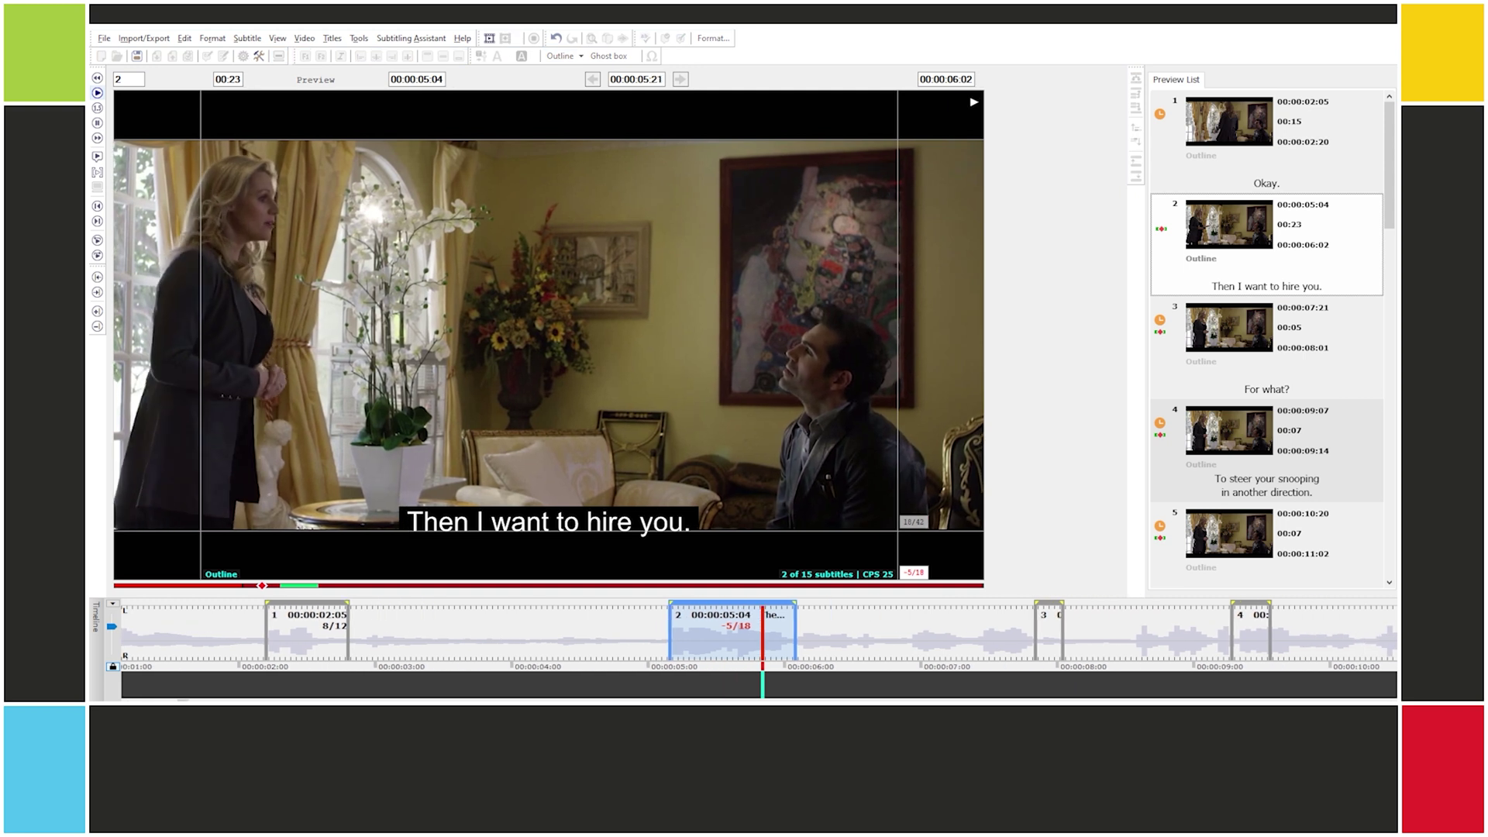
key(space)
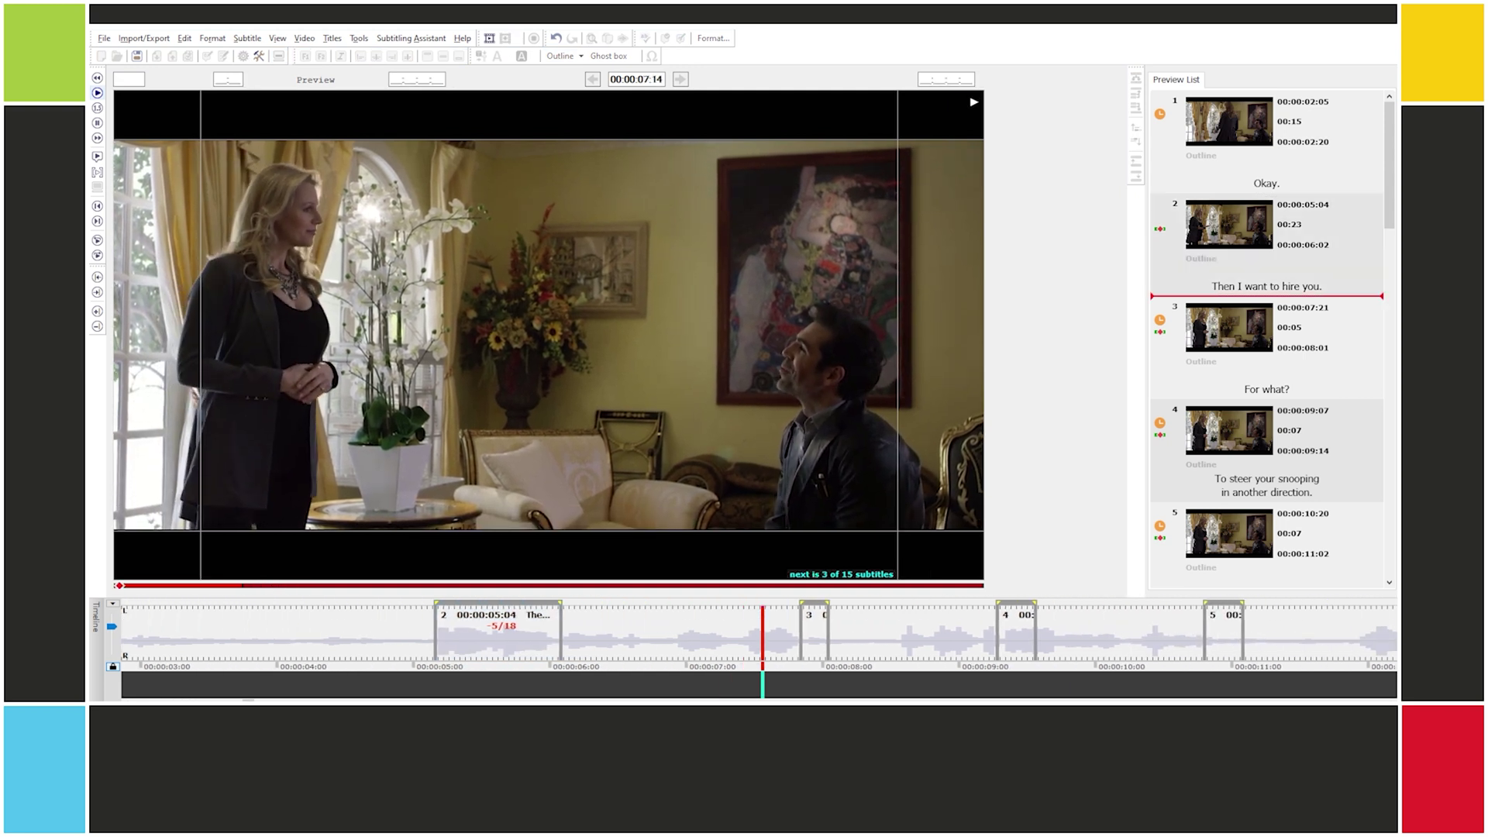
key(alt+])
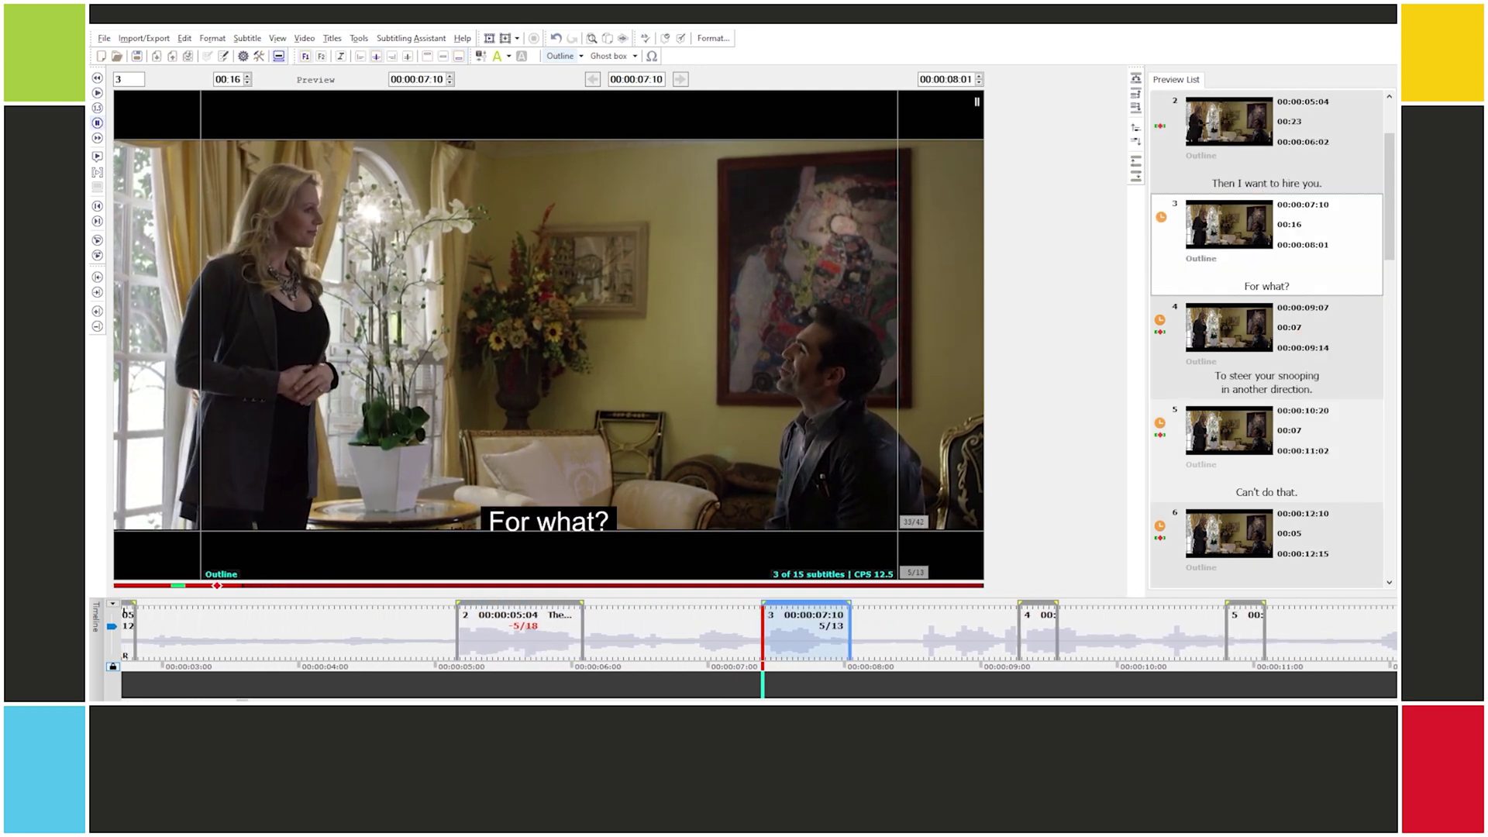
Step: Play on to the speech of subtitle 4 ("To steer your snooping in another direction.") and set its in-cue to 00:00:08:14
key(space)
key(Left)
key(Left)
key(Left)
key(Left)
key(Left)
key(alt+])
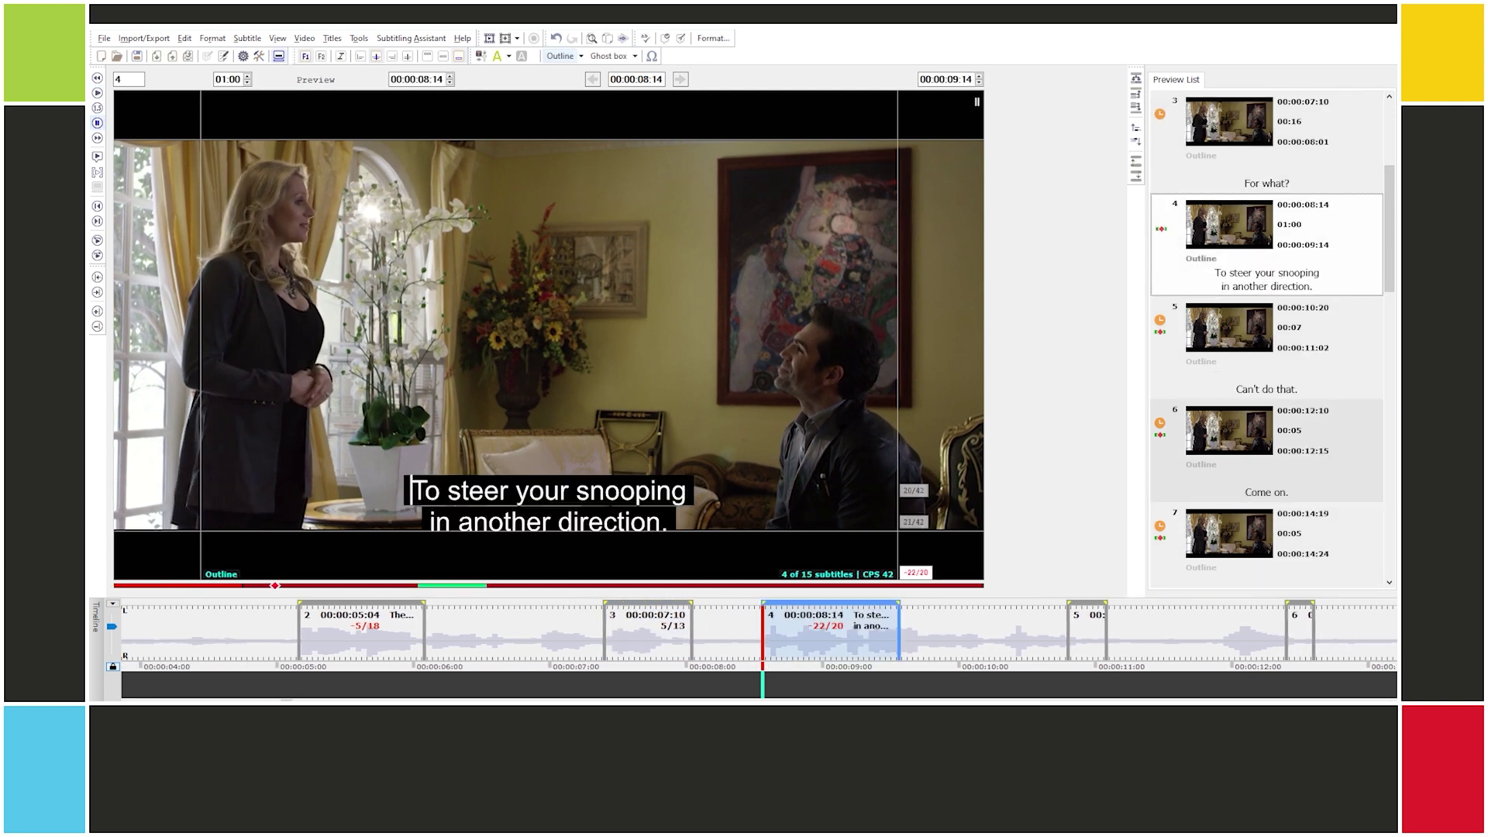
Step: Play on to the speech of subtitle 5 ("Can't do that.") and set its in-cue to 00:00:10:10
key(space)
key(space)
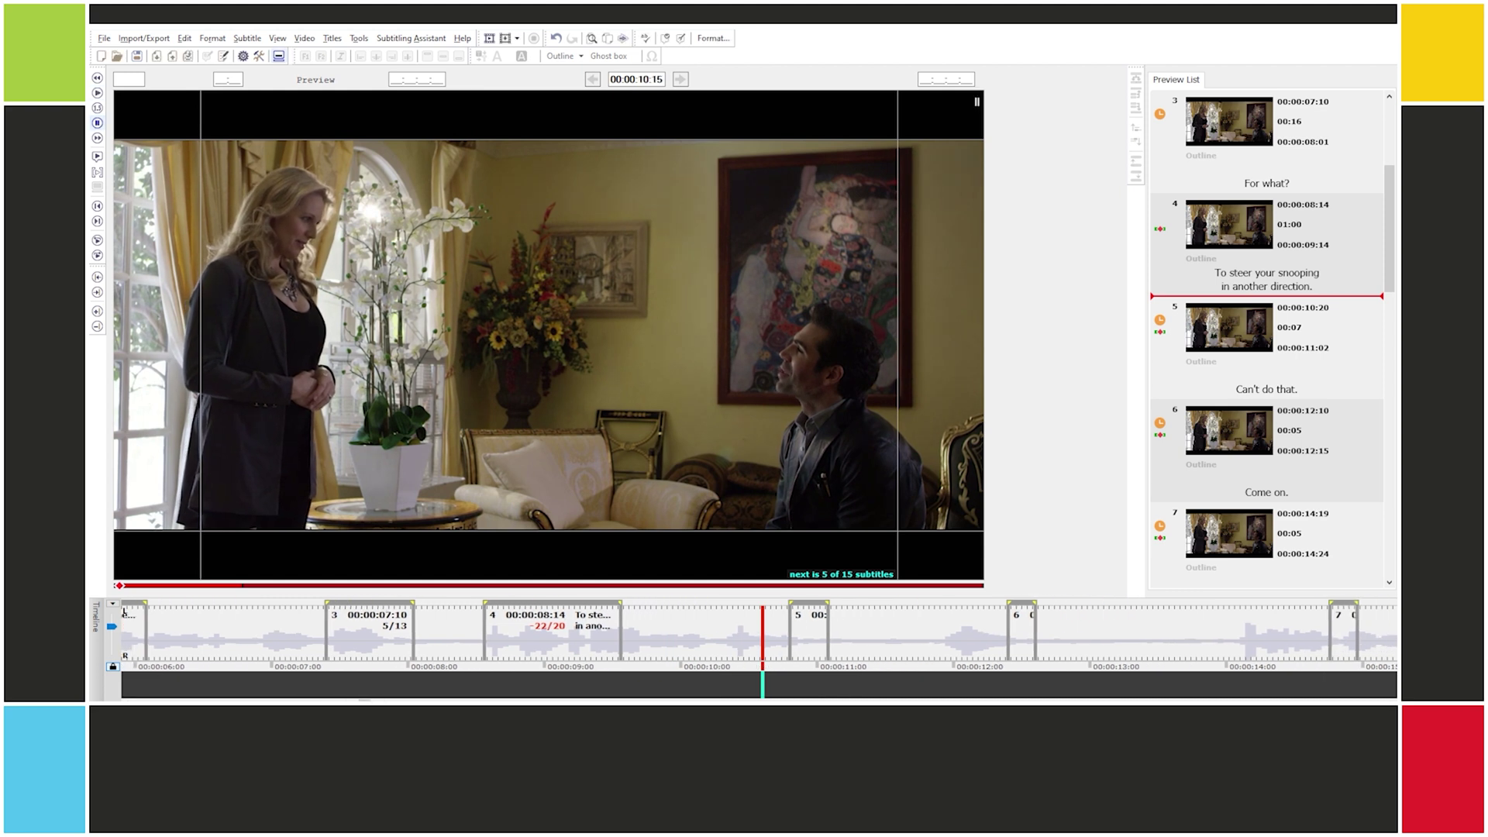
key(KP_Add)
Step: Play on to the speech of subtitle 6 ("Come on.") and set its in-cue to 00:00:11:23
key(space)
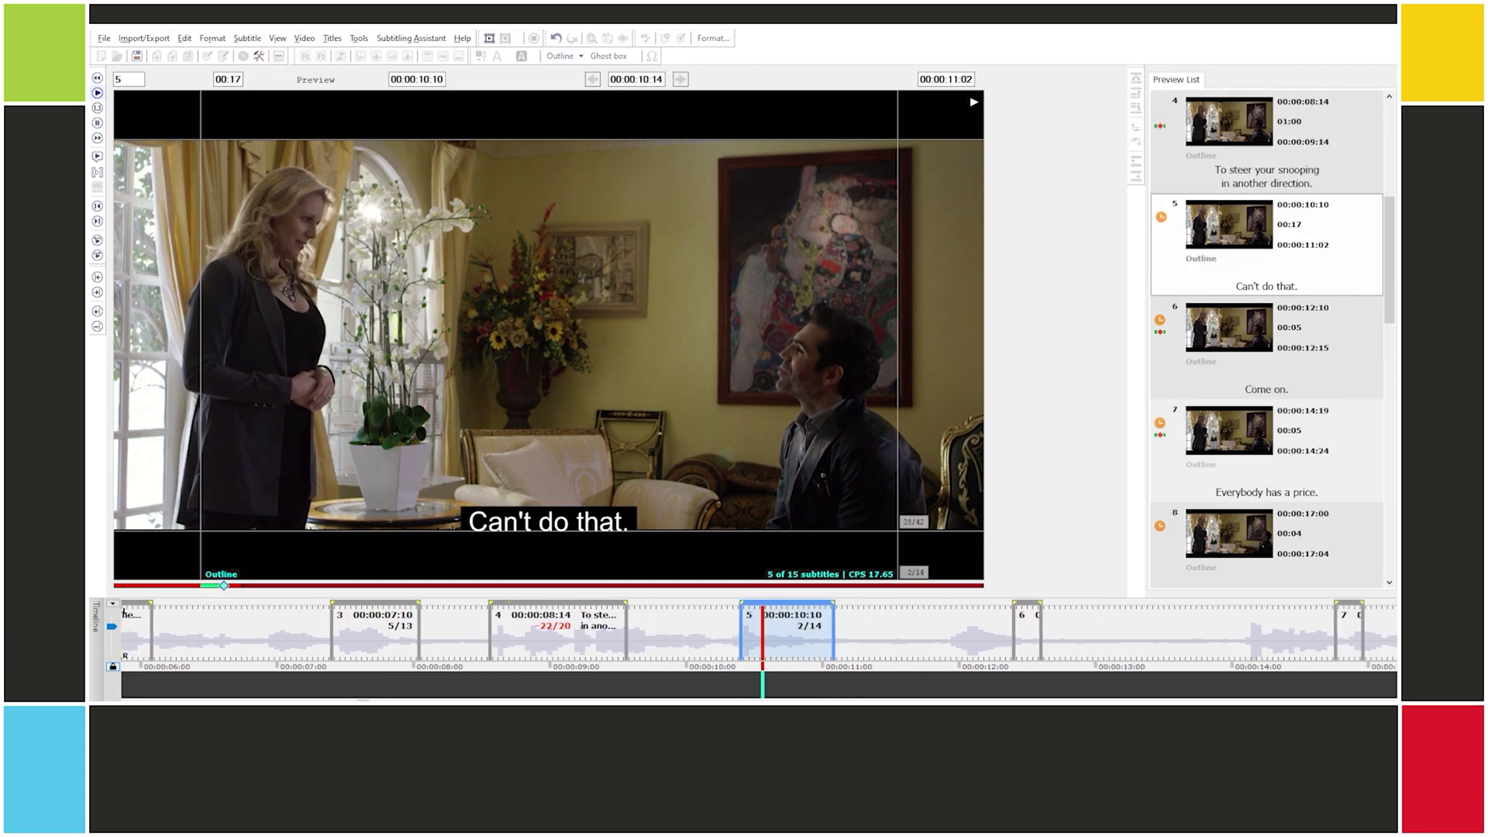
key(space)
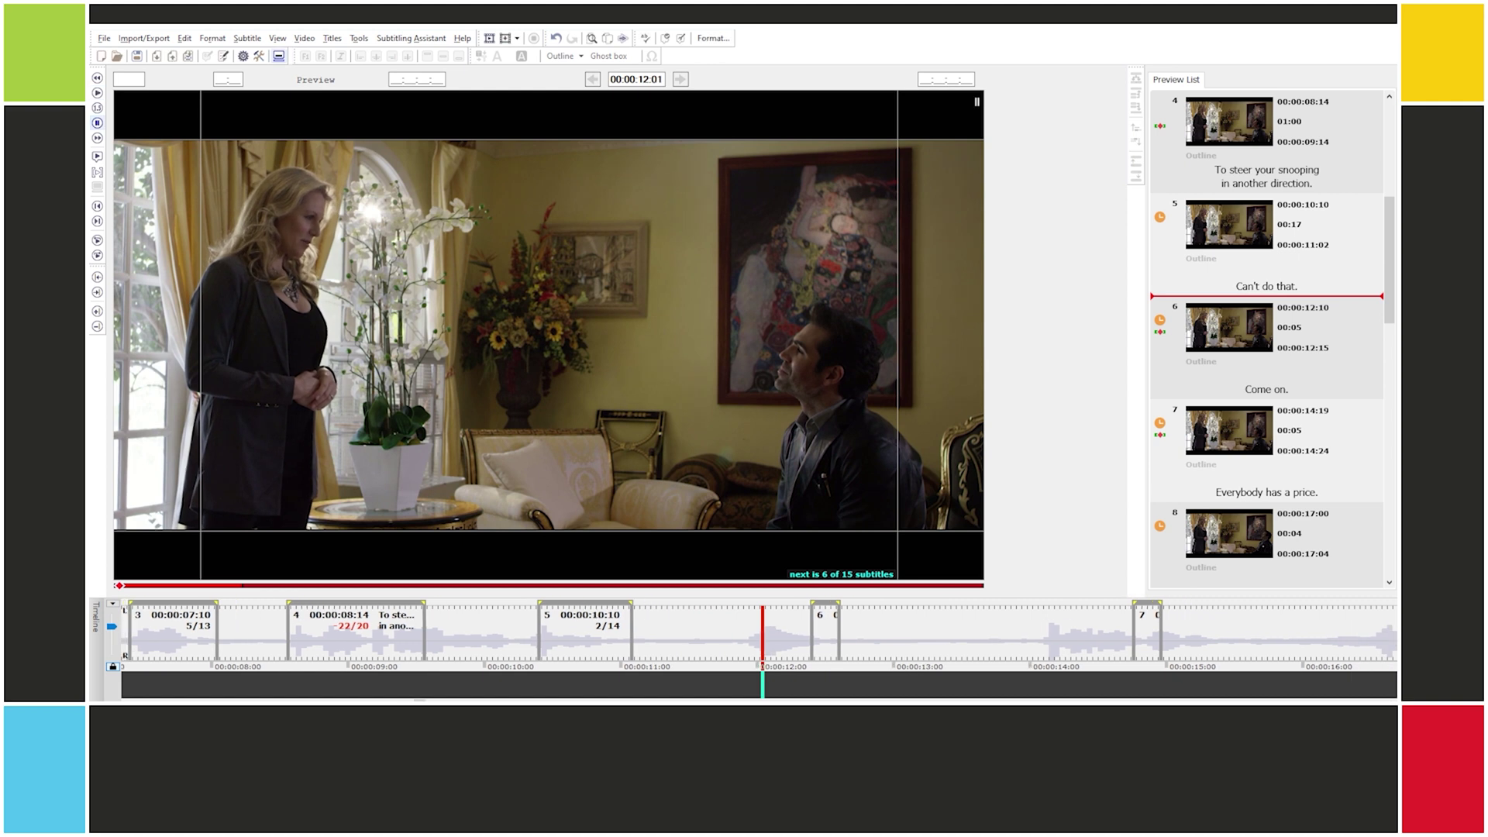
key(i)
Step: Play on to the speech of subtitle 7 ("Everybody has a price.") and set its in-cue to 00:00:14:02
key(space)
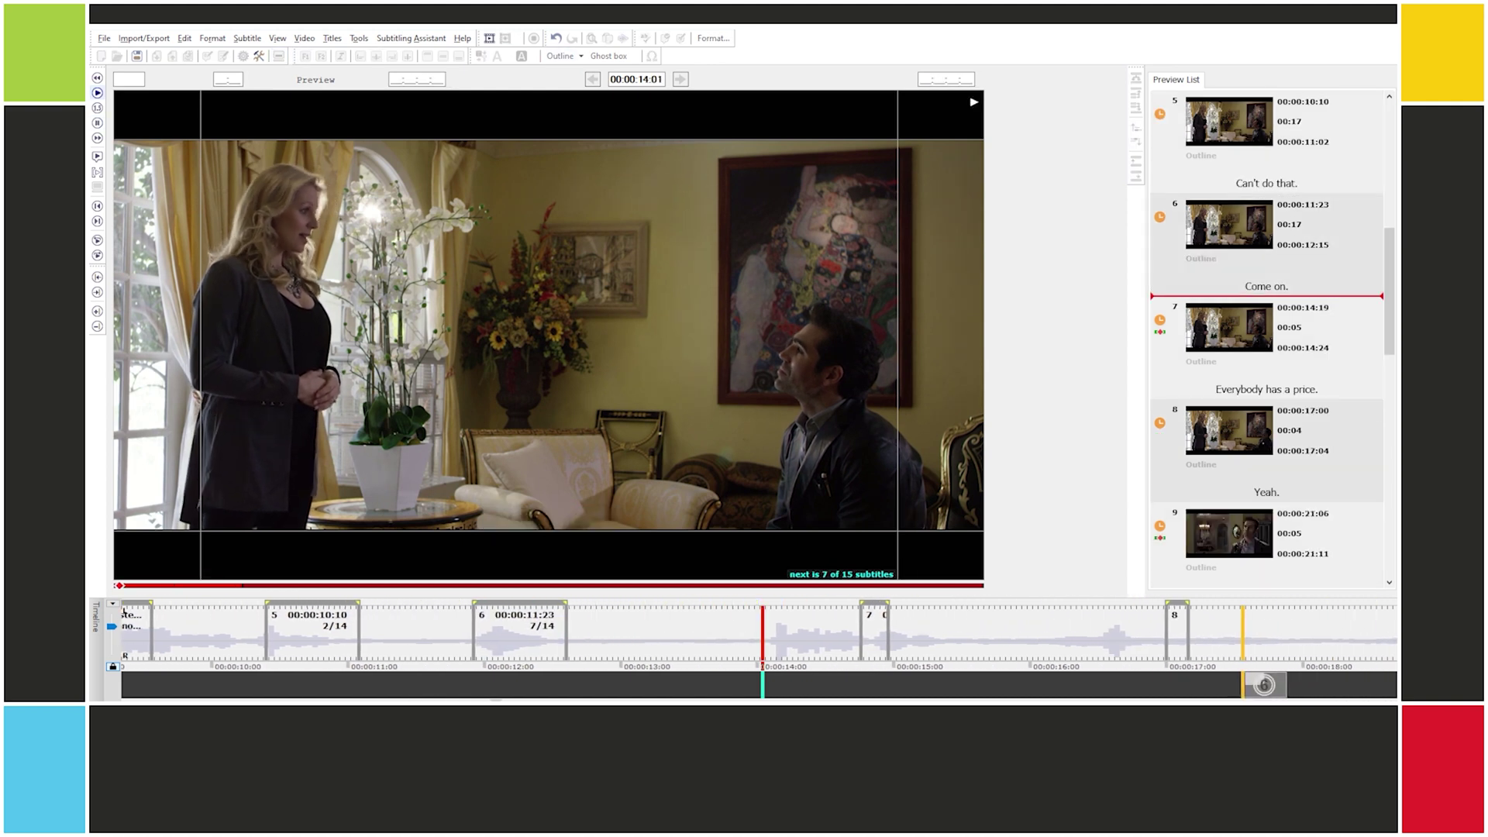
key(space)
key(i)
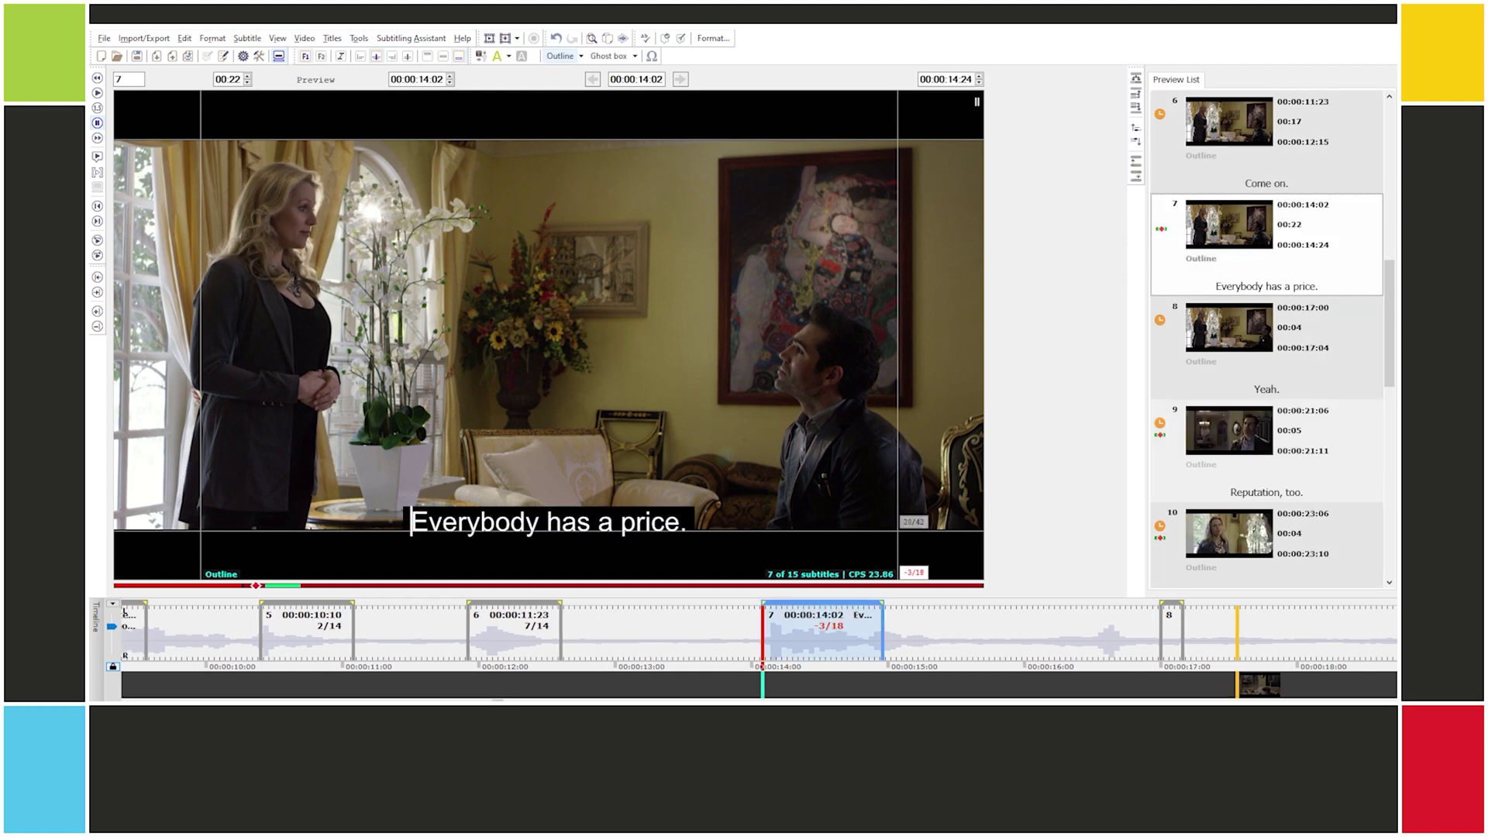
Step: Play on to the speech of subtitle 8 ("Yeah.") and set its in-cue to 00:00:16:14
key(space)
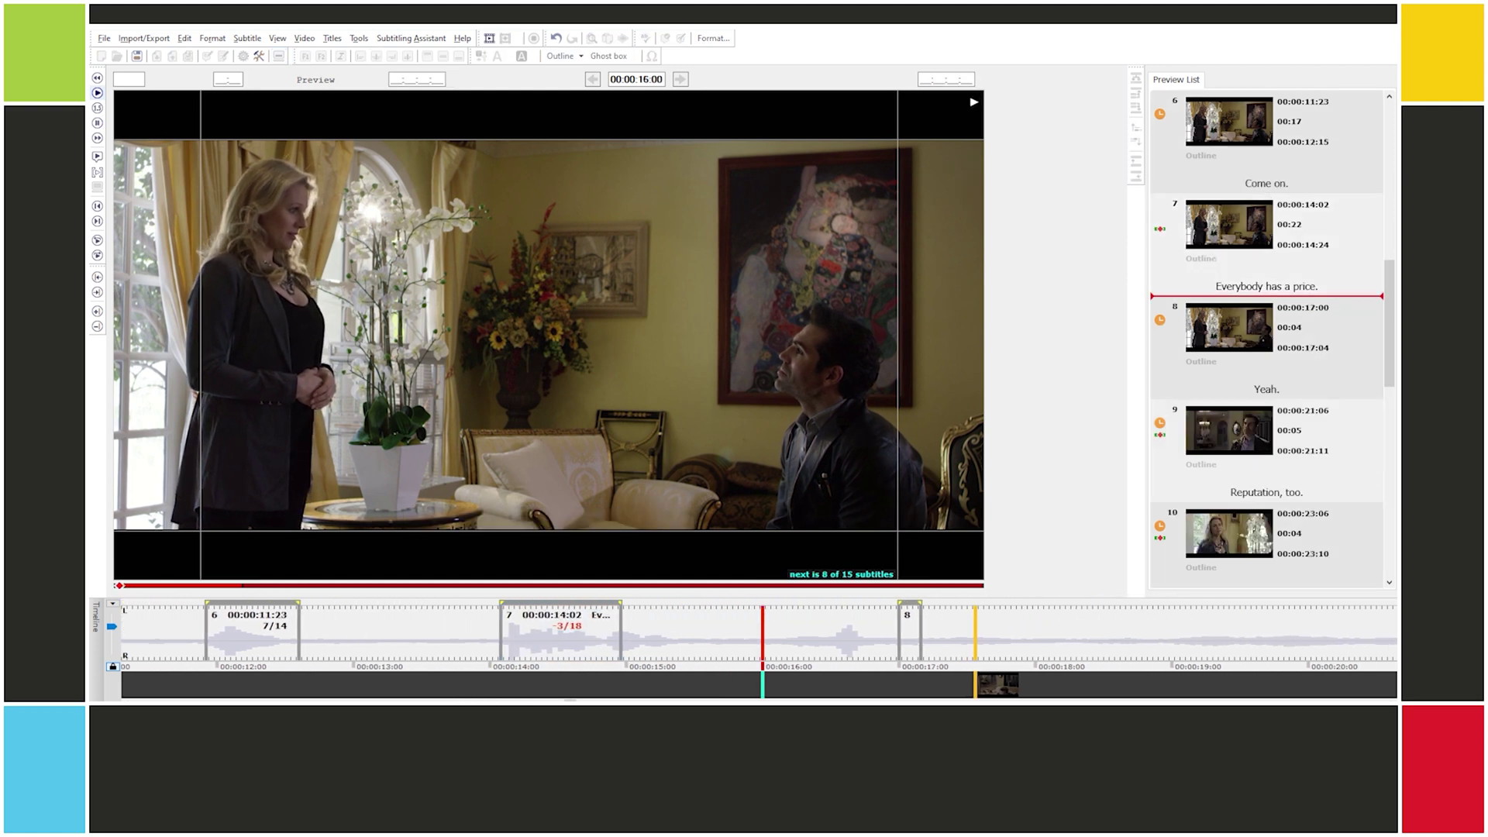
key(space)
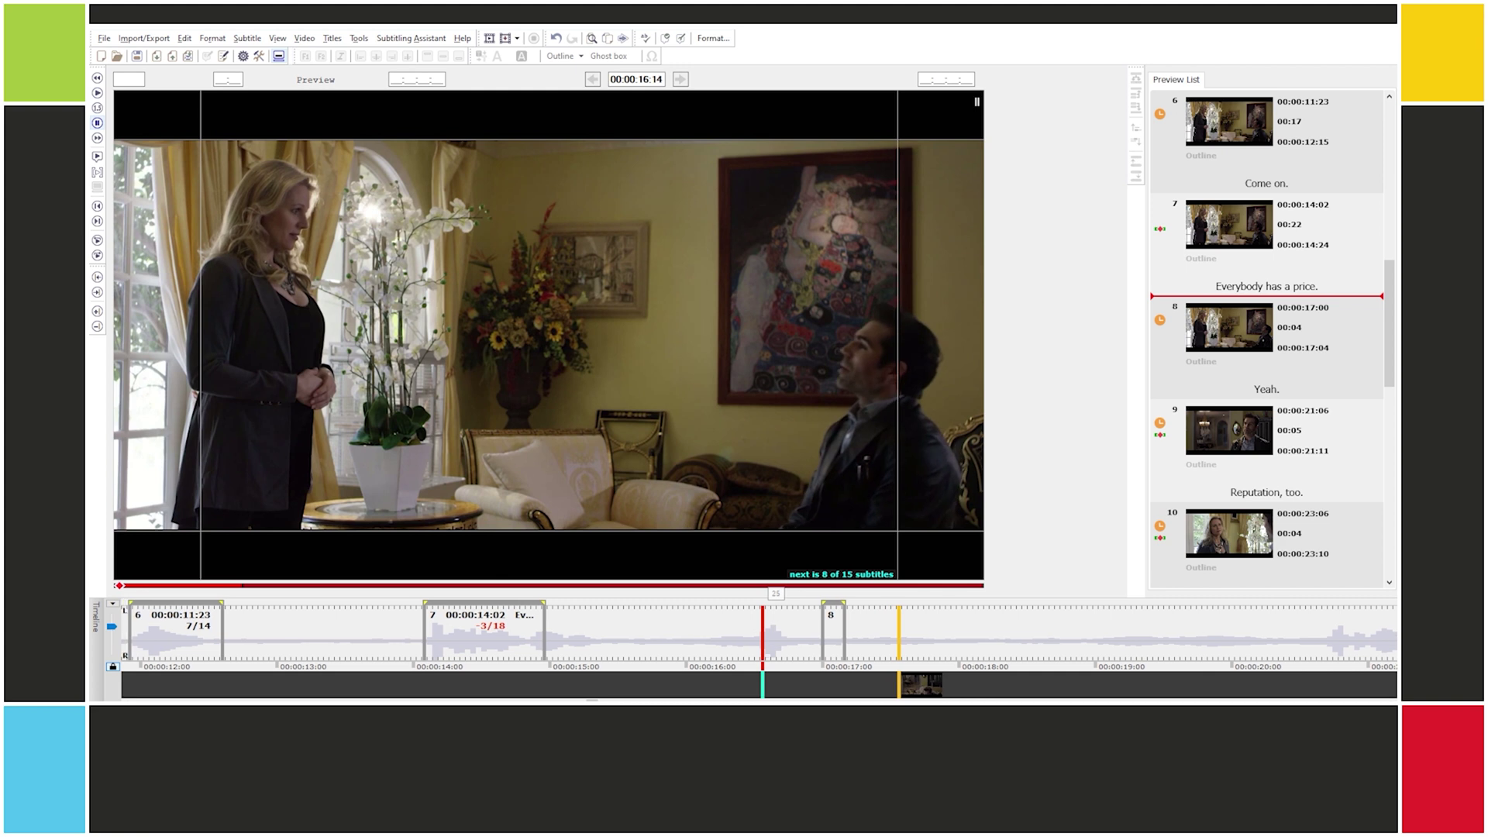
key(i)
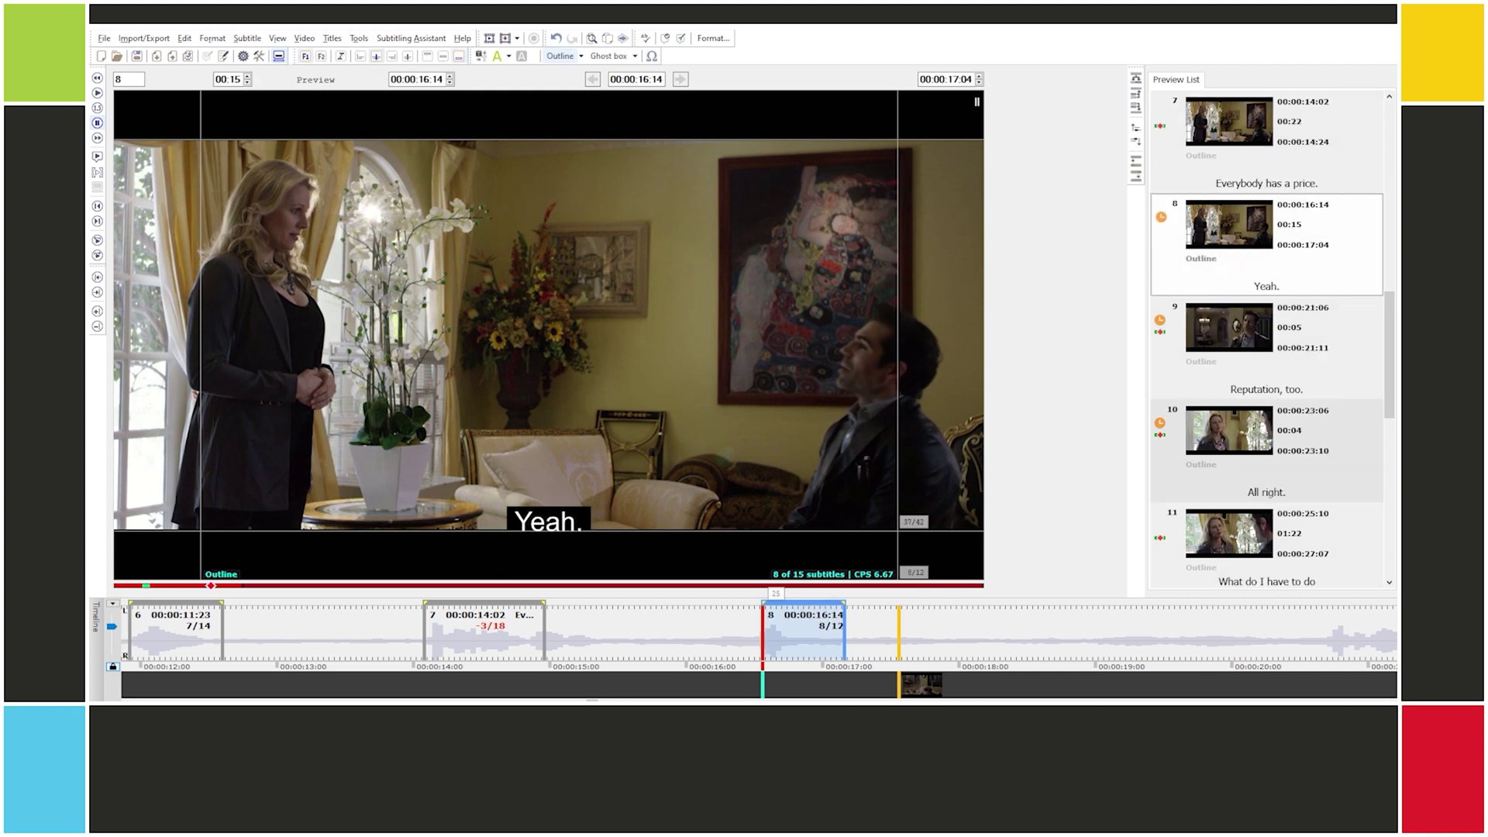
click(654, 654)
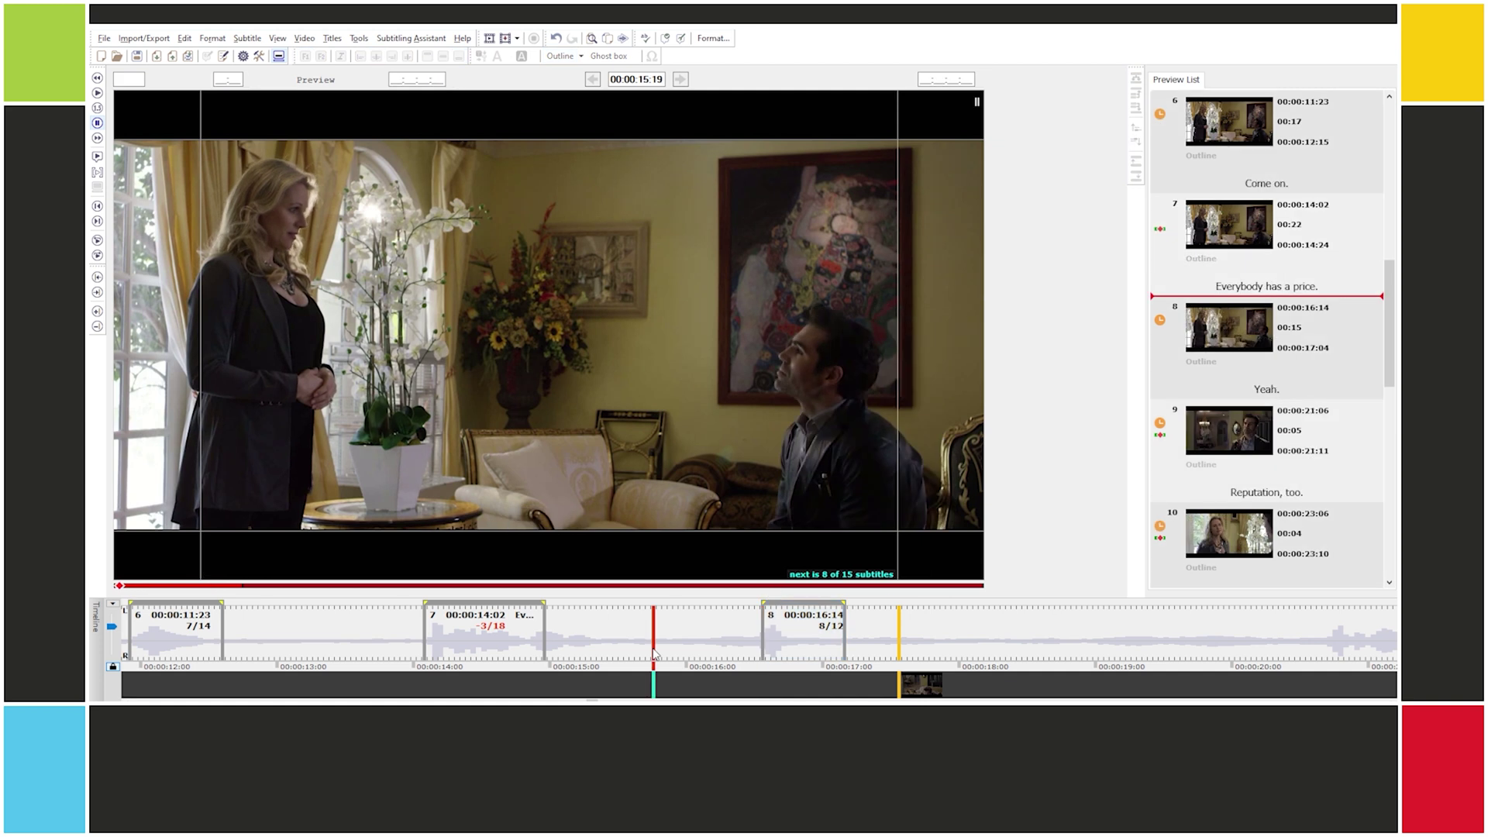
Step: Return to the start of the clip, play past subtitle 1 ("Okay.") and set its out-cue to 00:00:03:02
key(alt+Home)
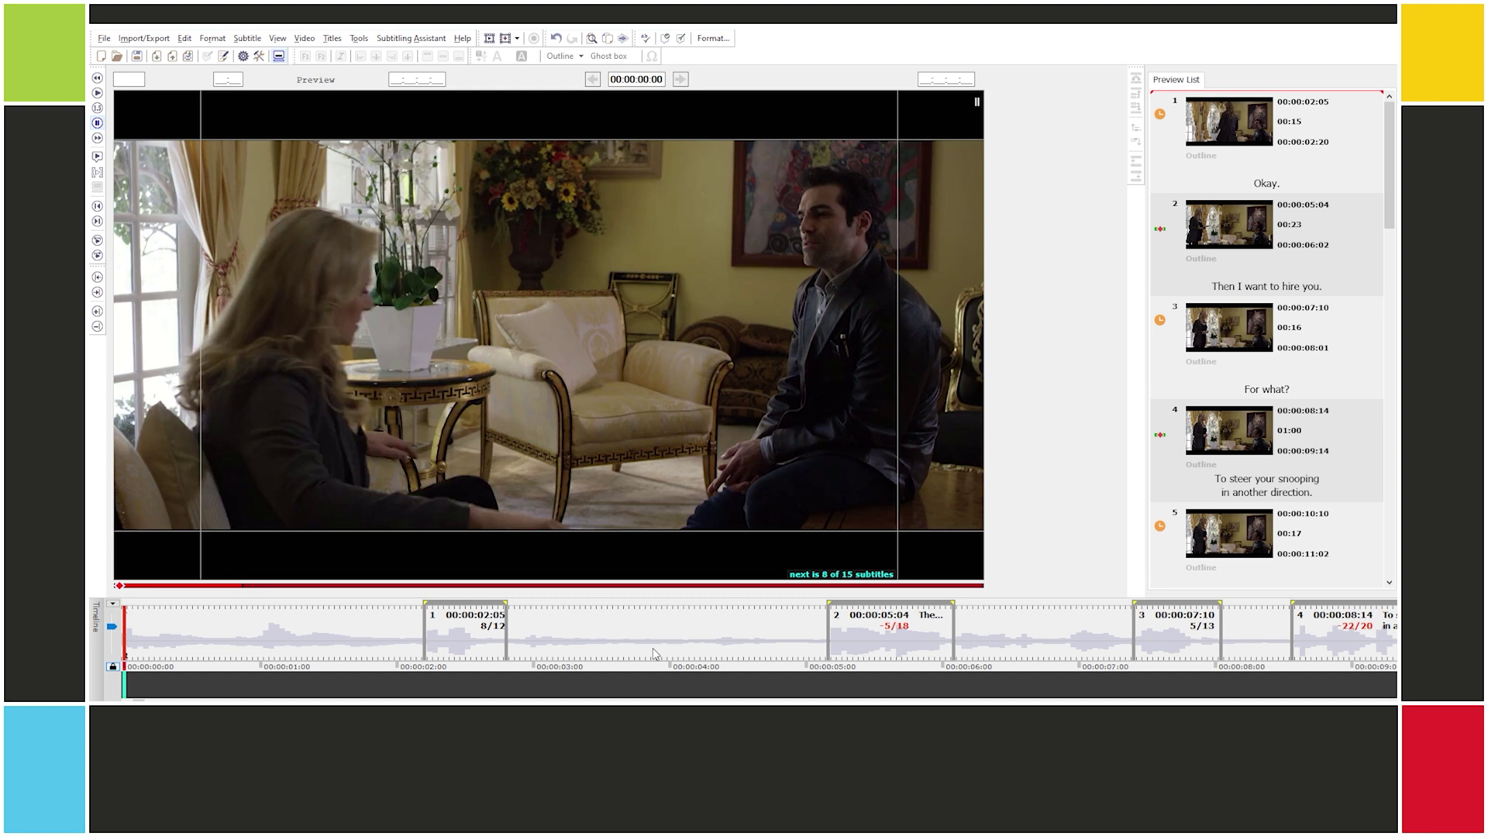
key(Insert)
key(alt+p)
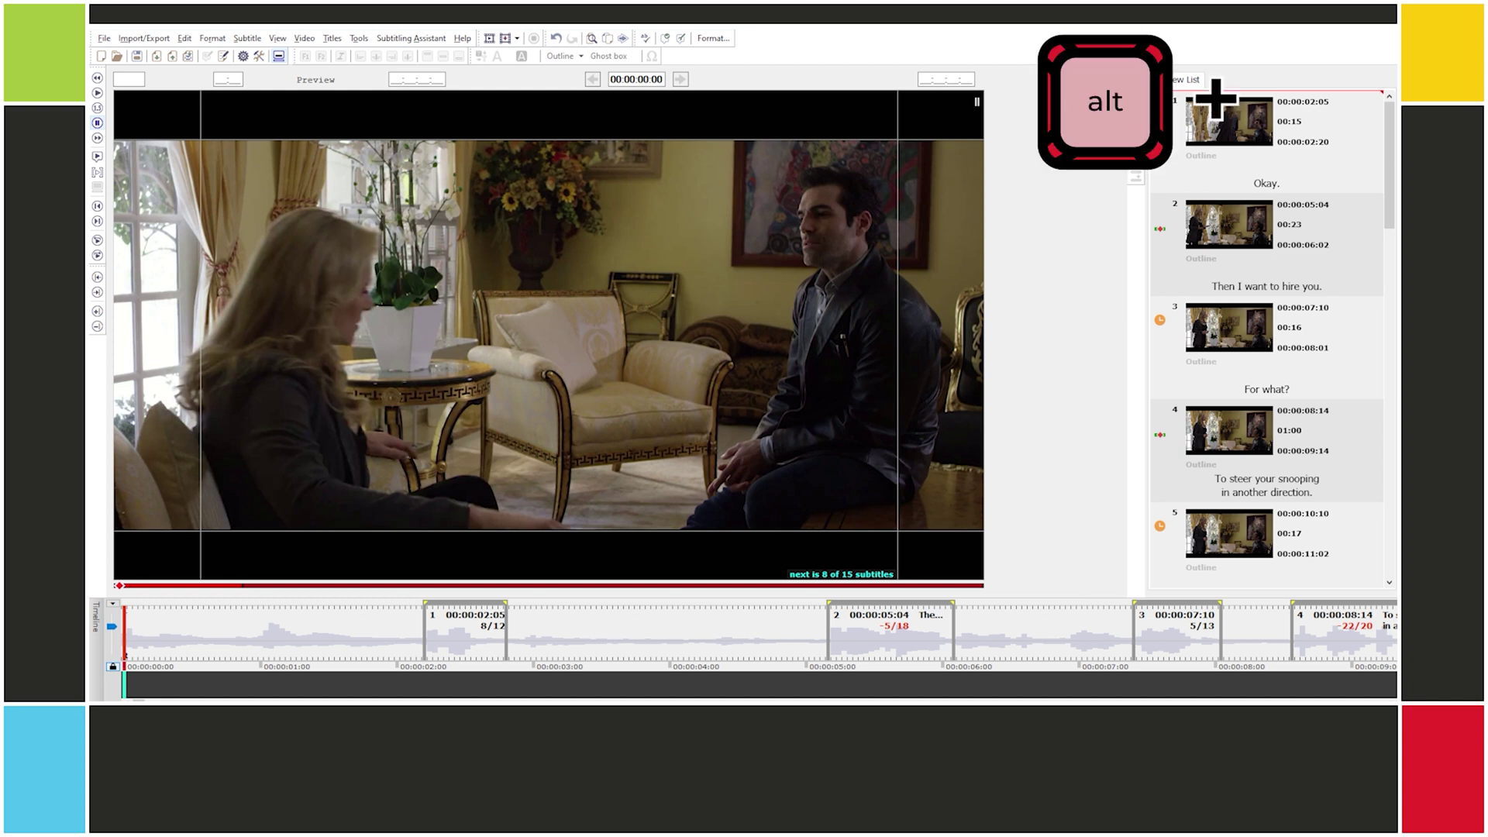
key(alt+Right)
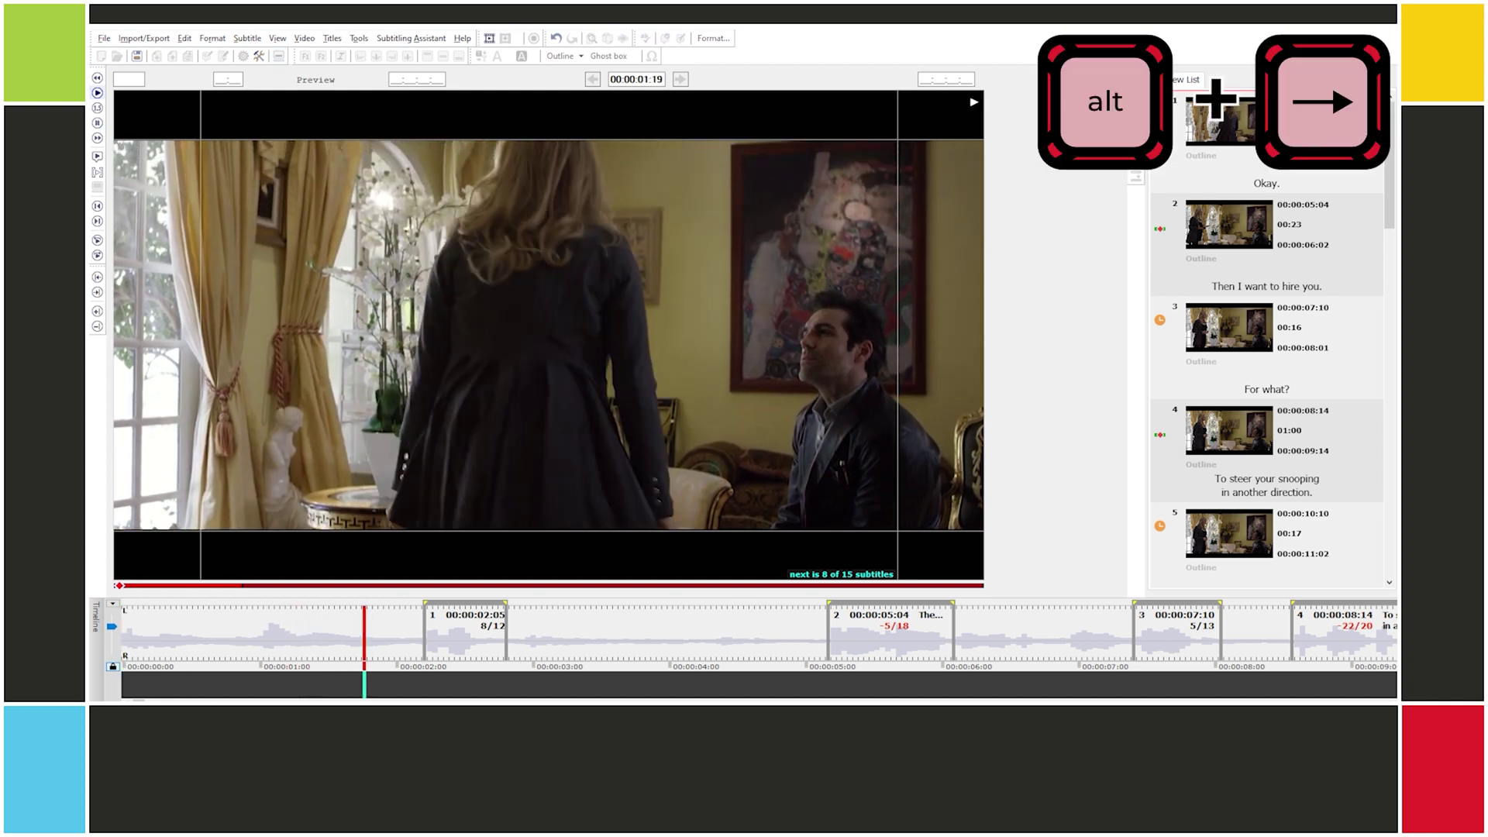
key(alt+Down)
key(alt+Up)
key(alt+Down)
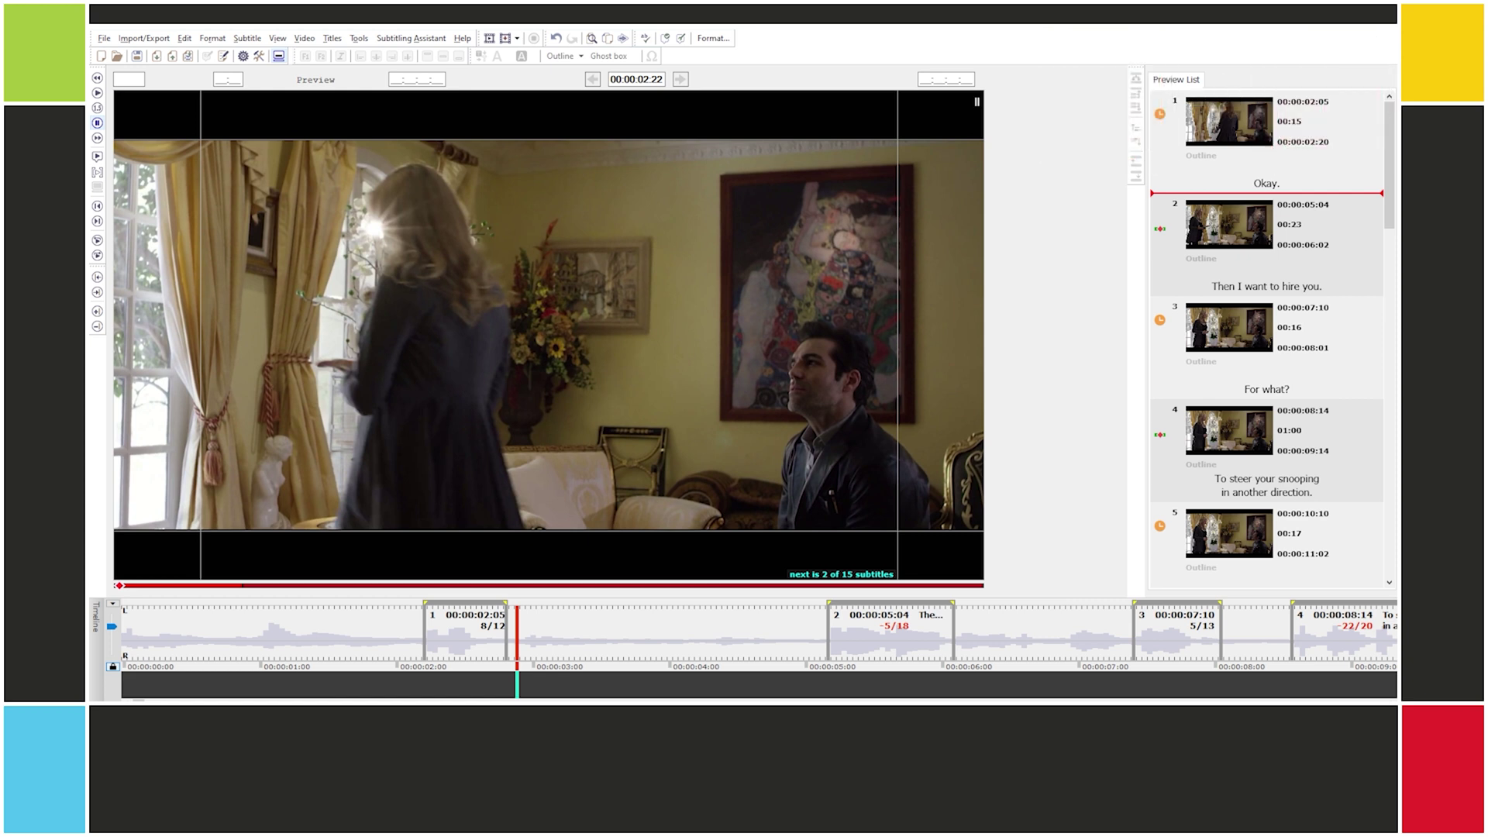
key(alt+Up)
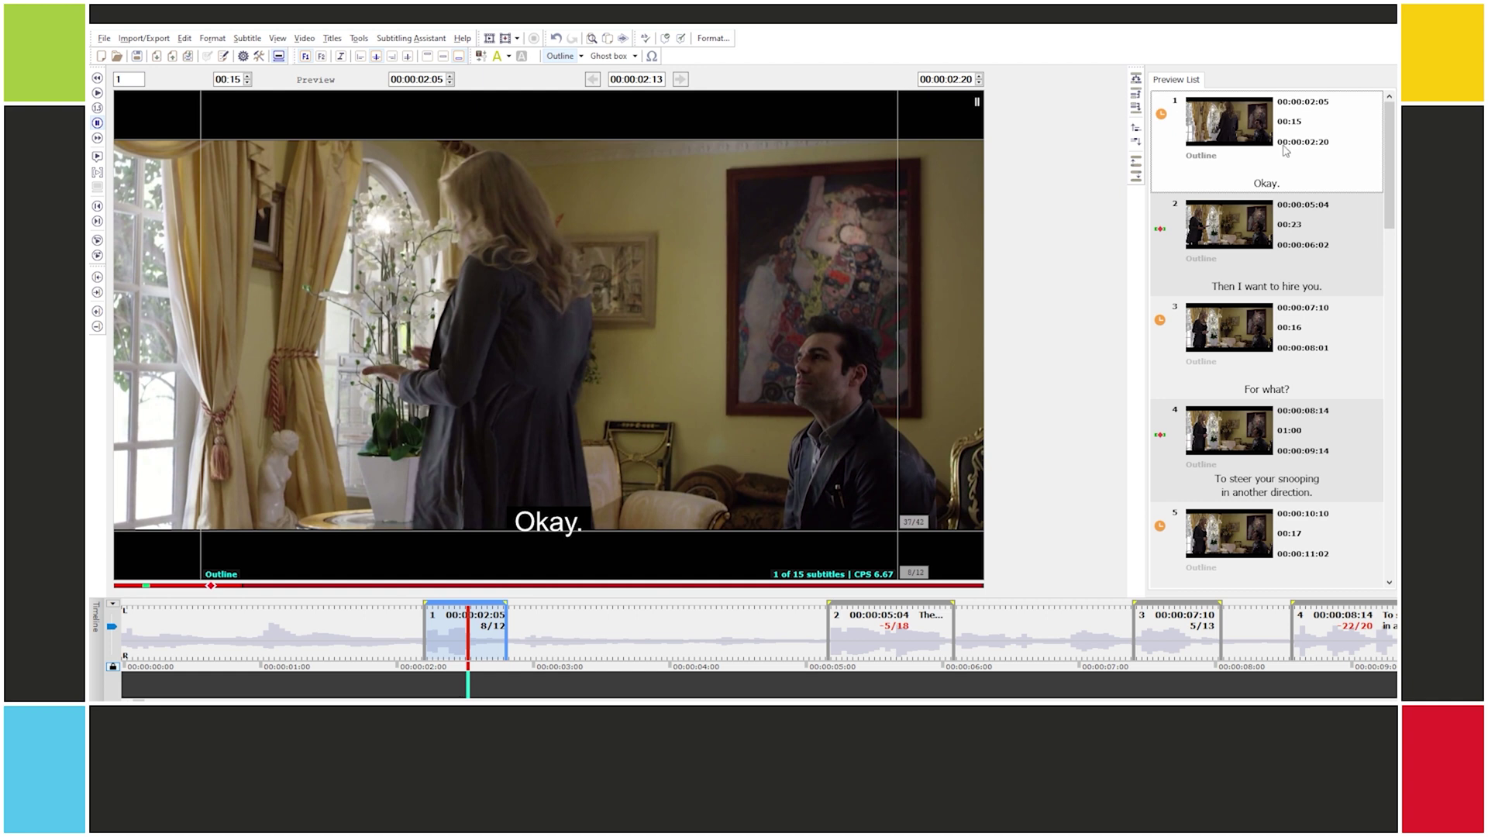
key(space)
key(space)
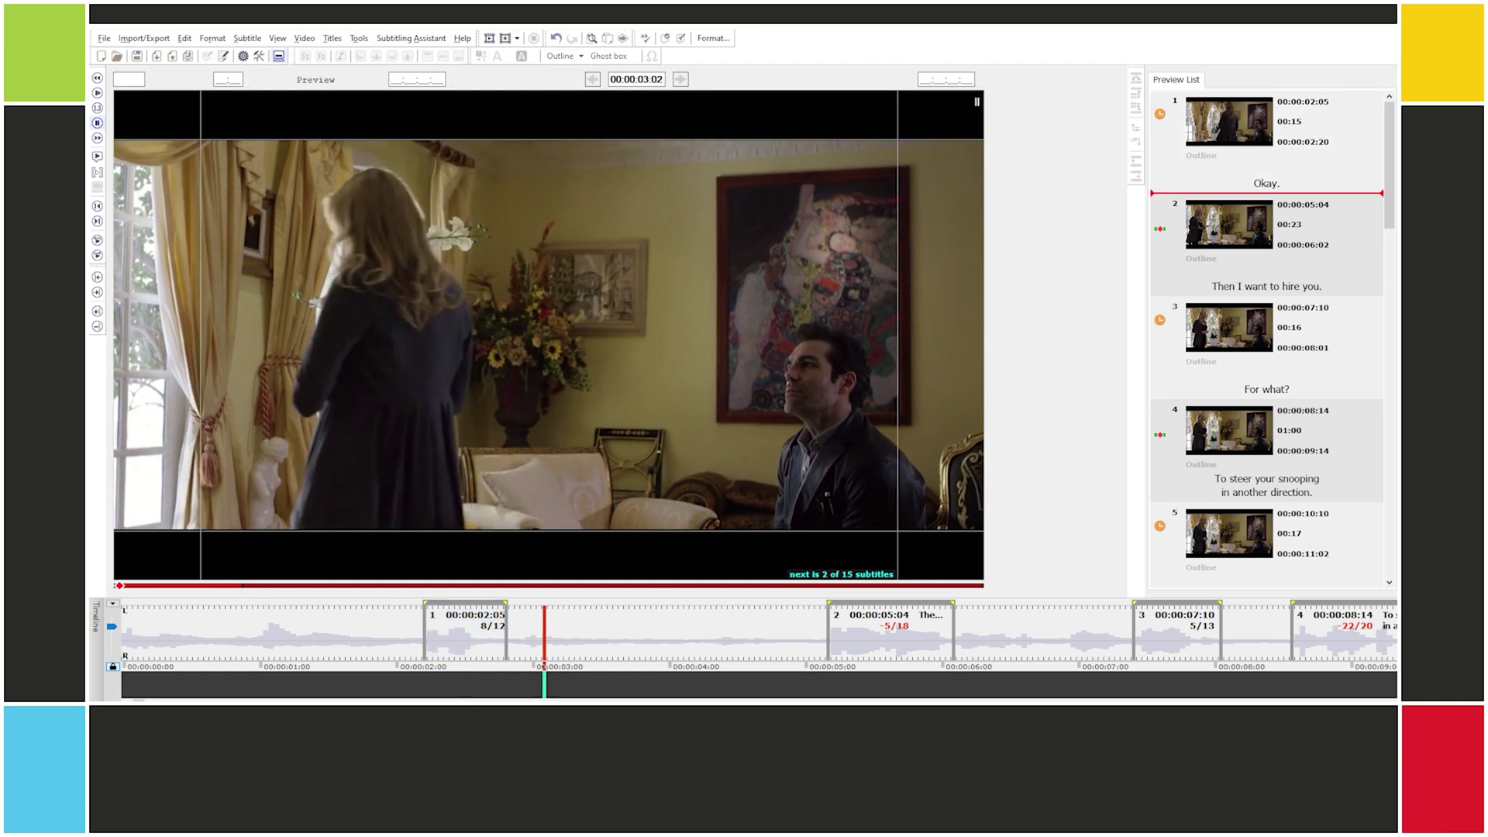
key(KP_Subtract)
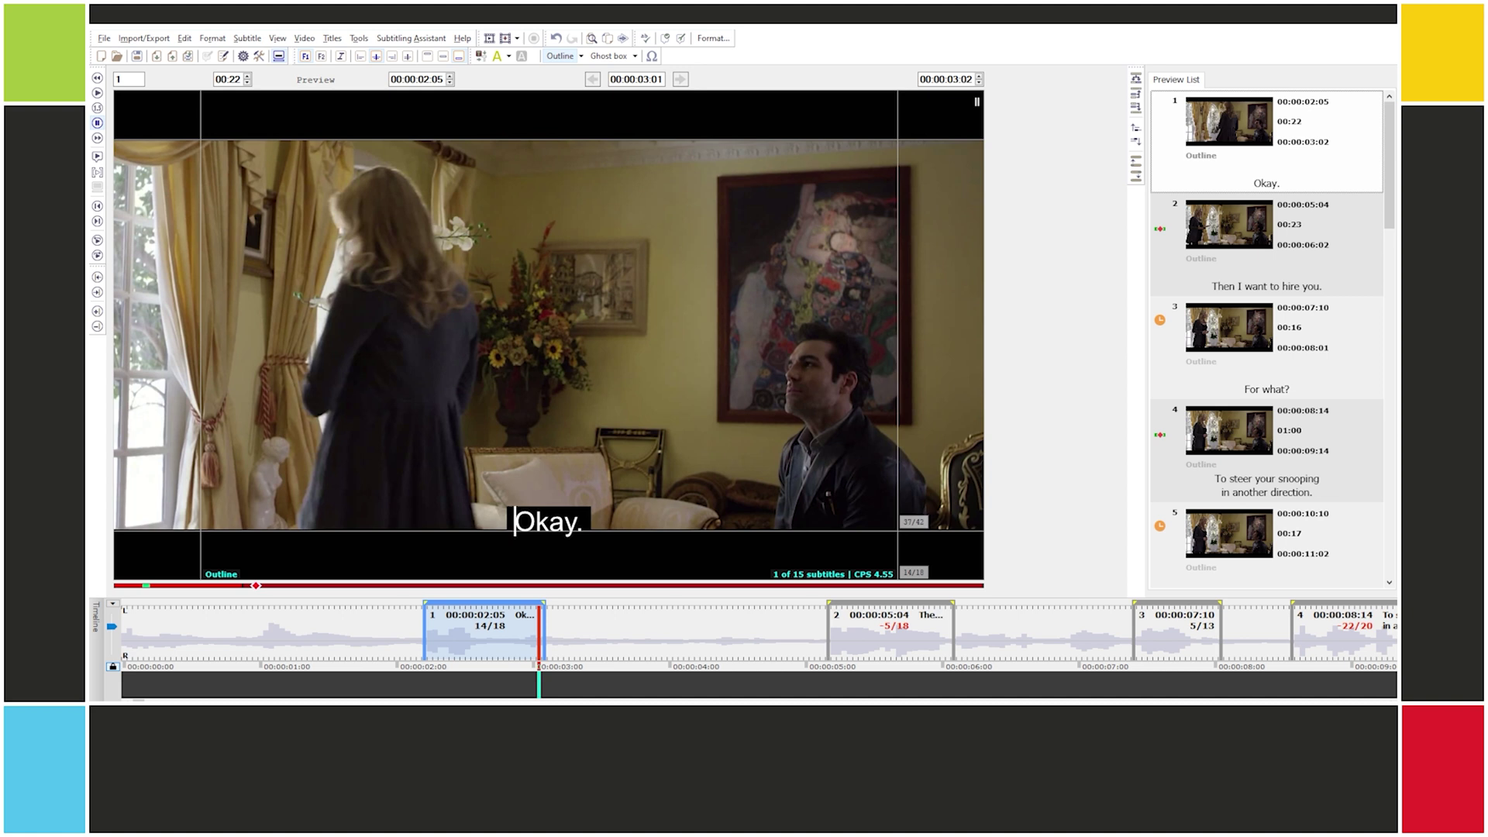
Step: Replay subtitle 1, play past subtitle 2 ("Then I want to hire you.") and set its out-cue to 00:00:06:11
key(KP_7)
key(KP_5)
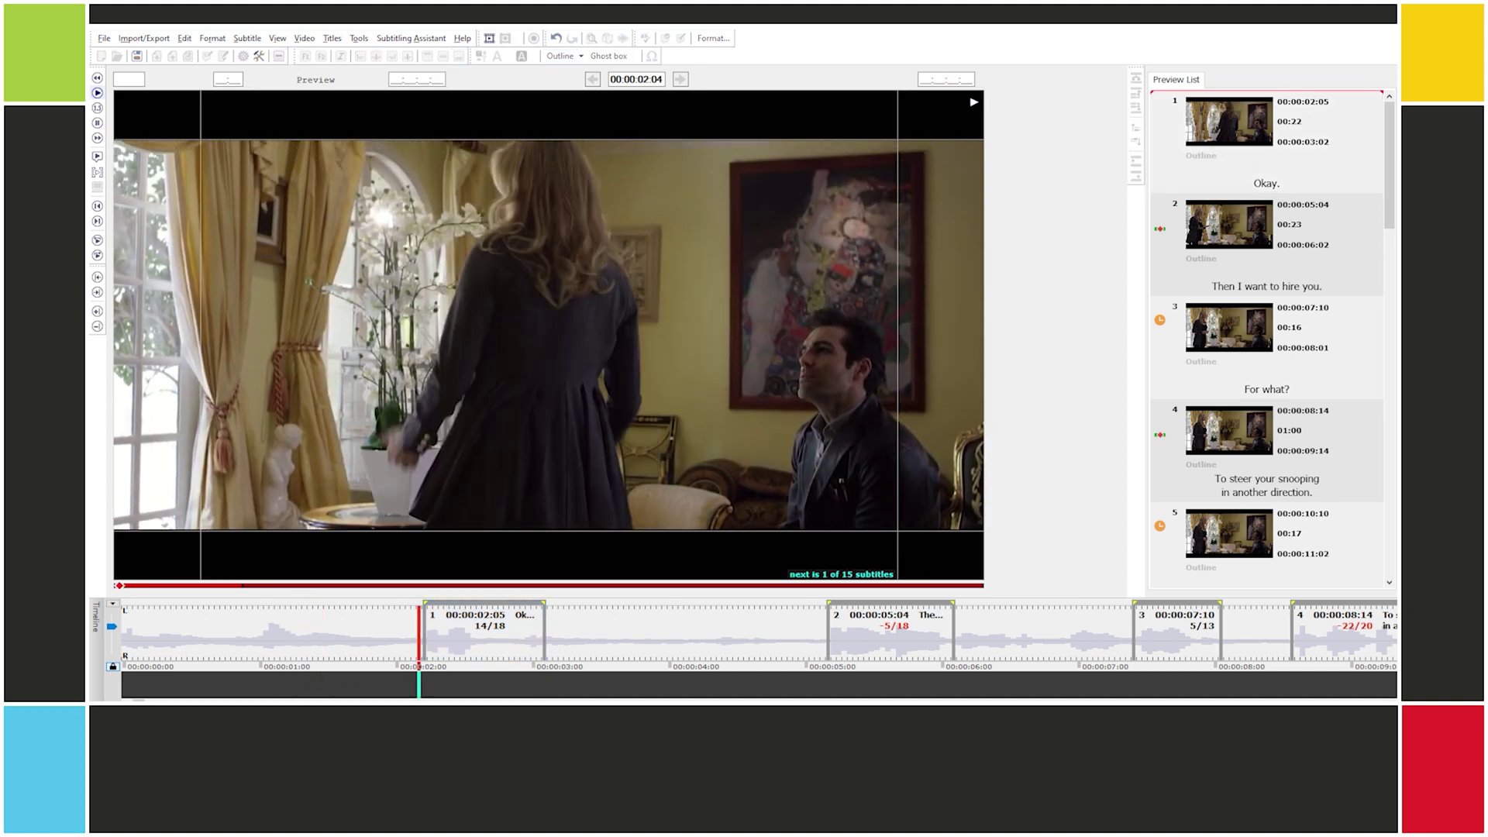
key(space)
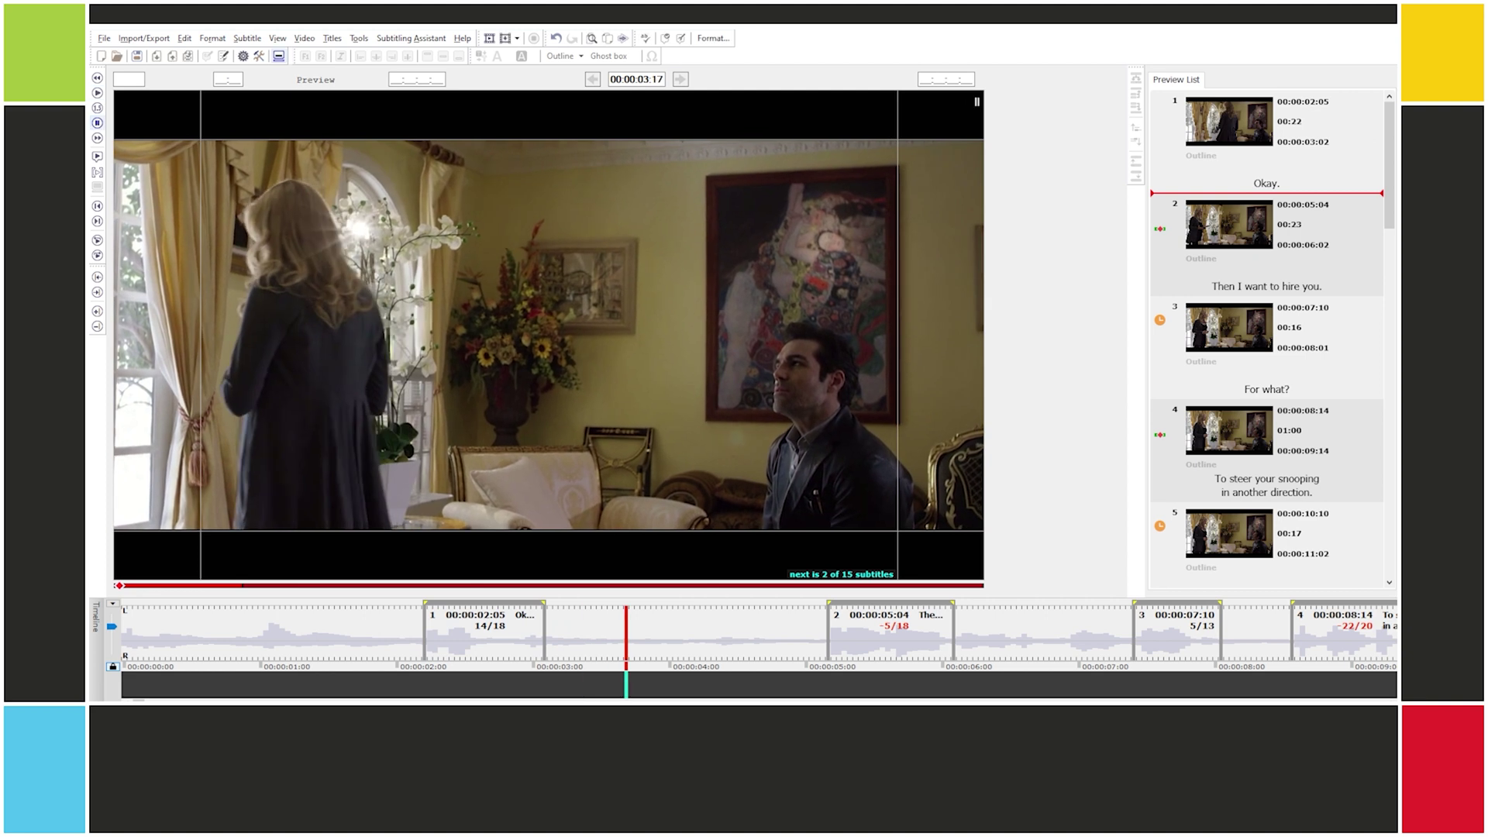
key(space)
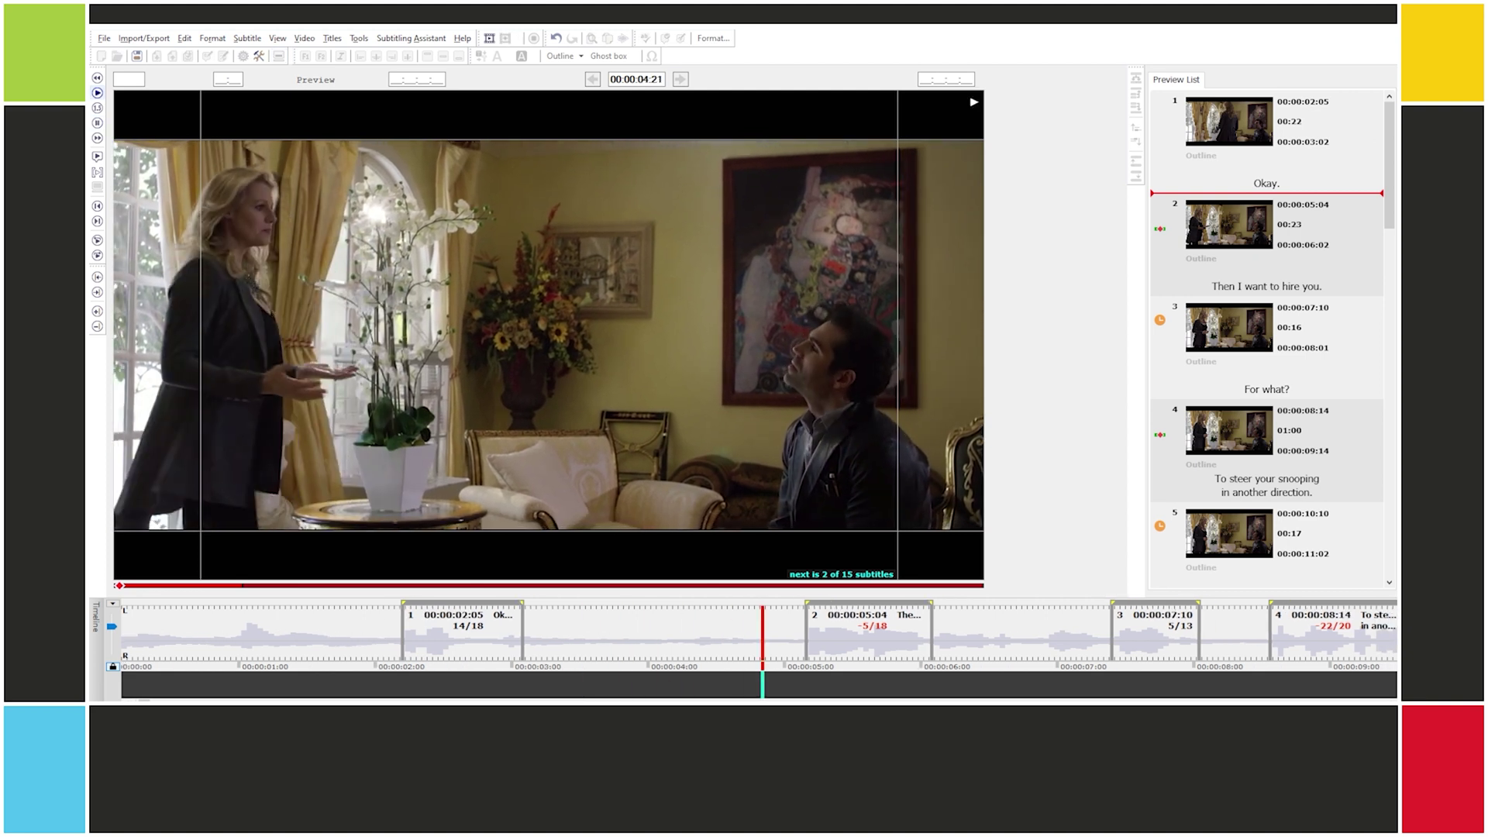
key(space)
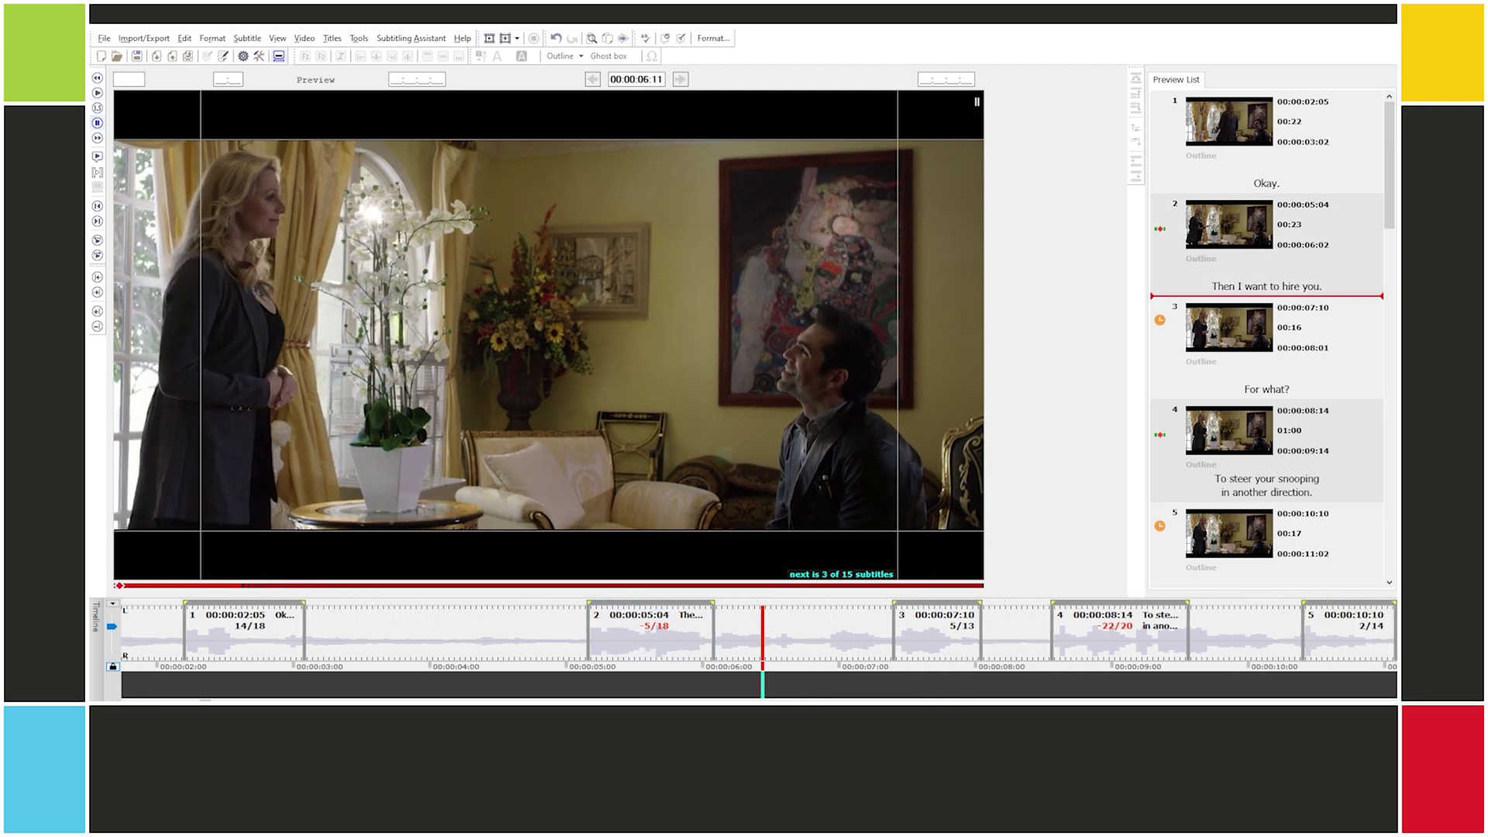
key(Insert)
key(alt+p)
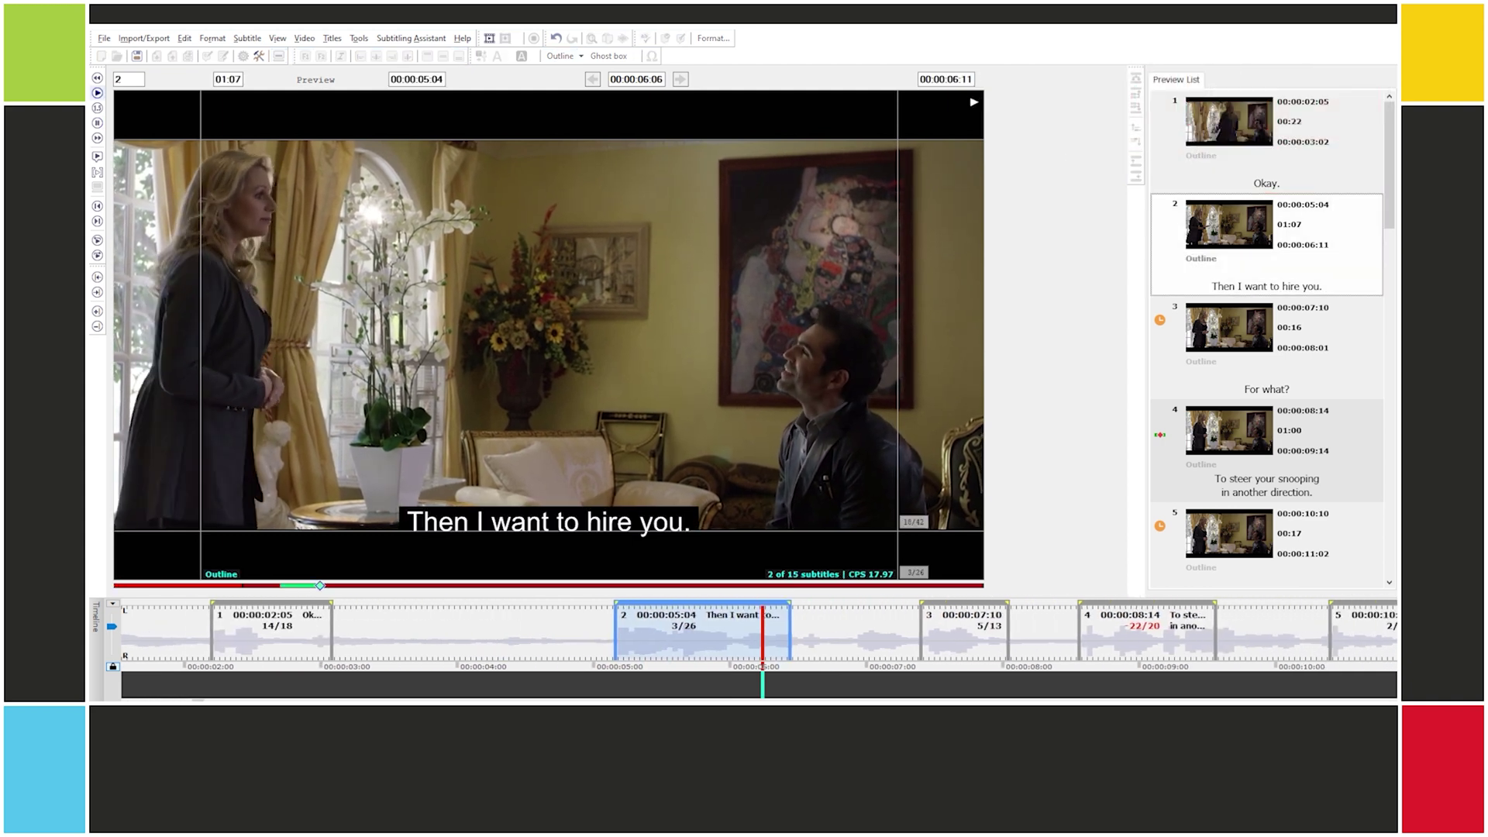
Step: Play on and set the out-cue of subtitle 3 to 00:00:08:12 and of subtitle 4 to 00:00:10:07
key(Escape)
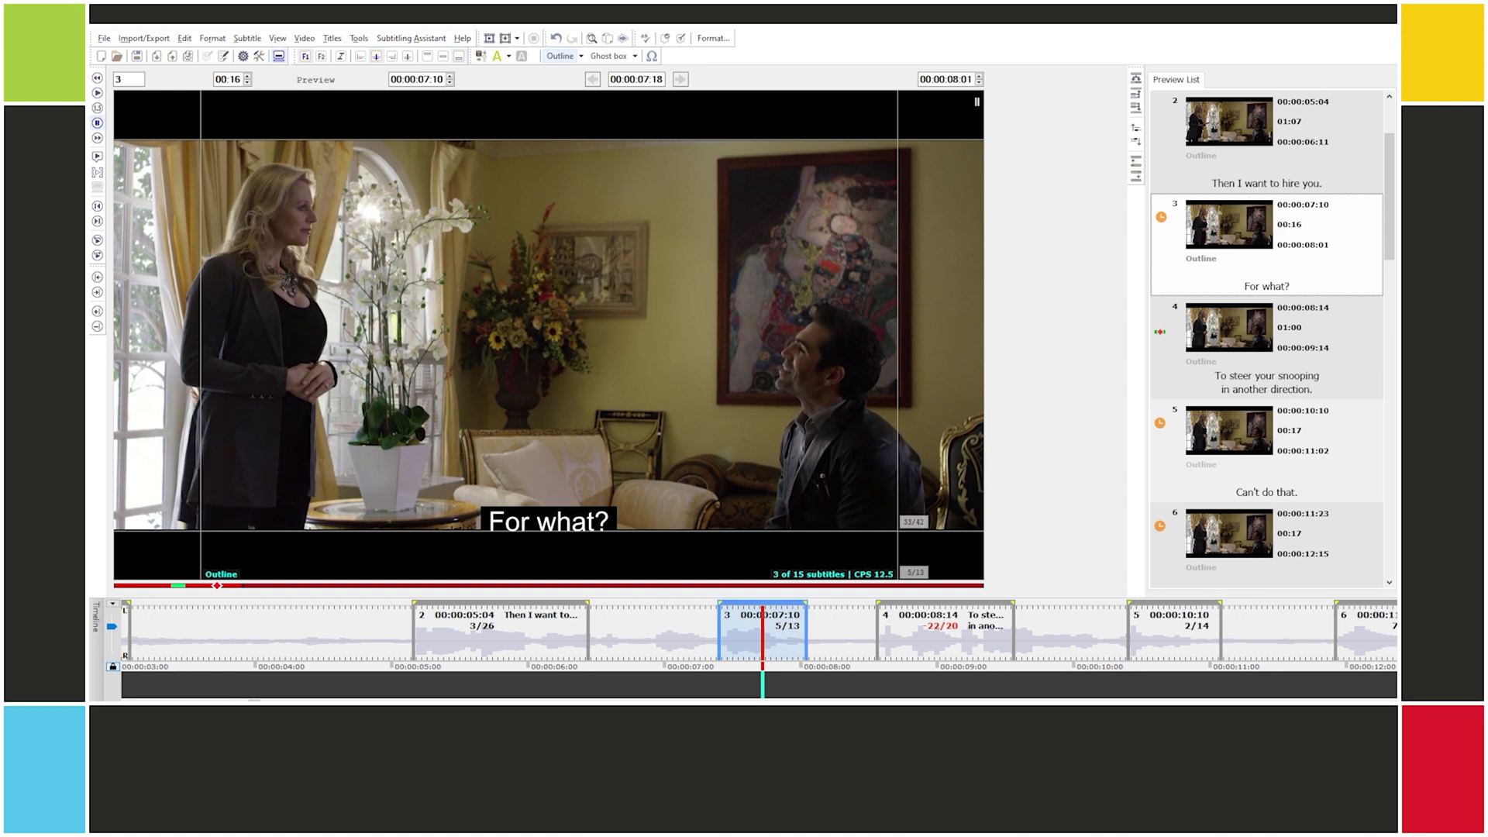
key(alt+p)
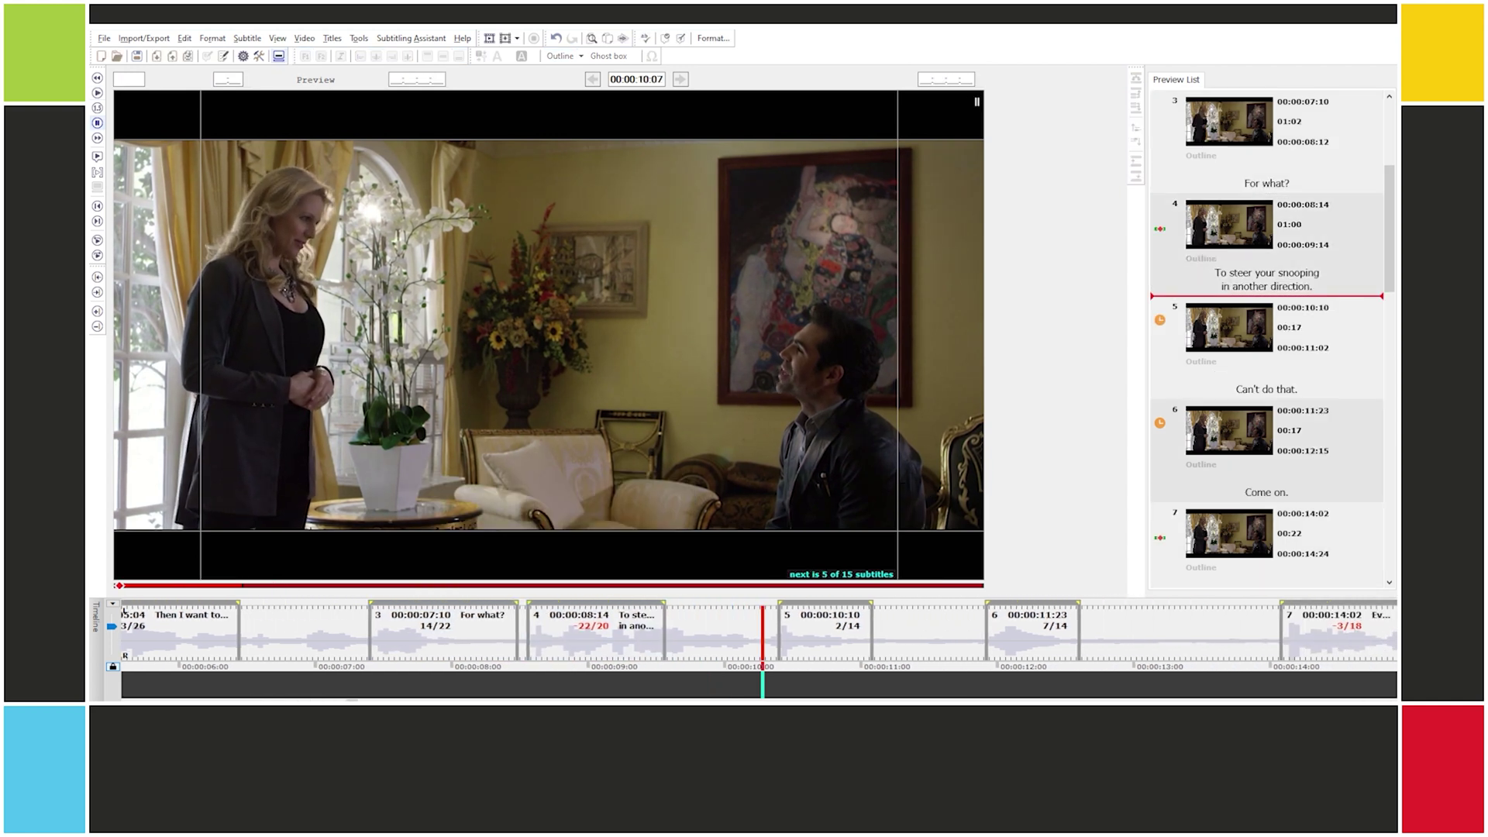
key(alt+o)
key(alt+p)
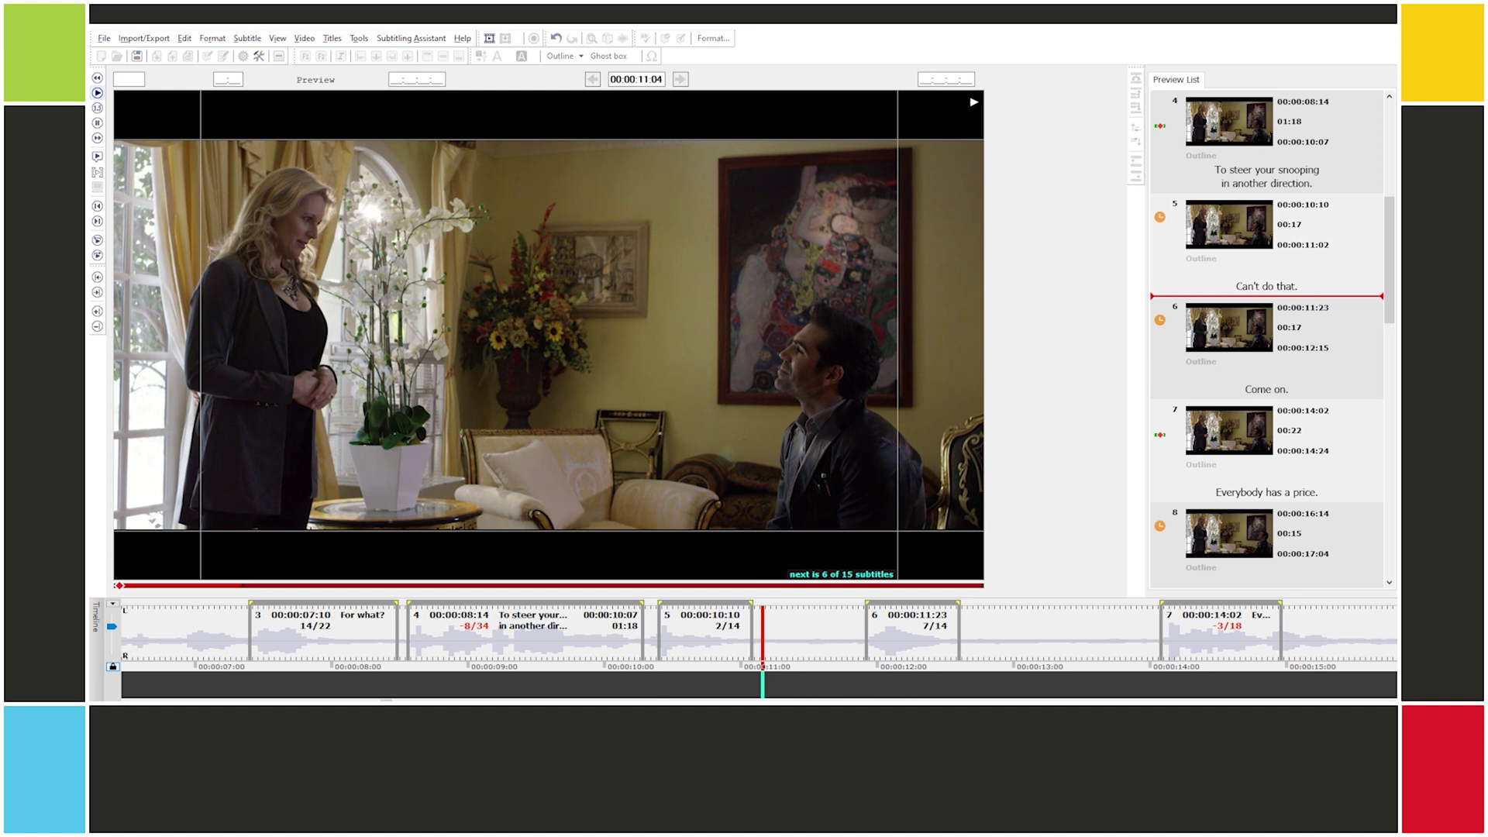
Step: Set the out-cue of subtitle 5 ("Can't do that.") to 00:00:11:08 and of subtitle 6 ("Come on.") to 00:00:12:24
key(alt+p)
key(alt+o)
key(alt+p)
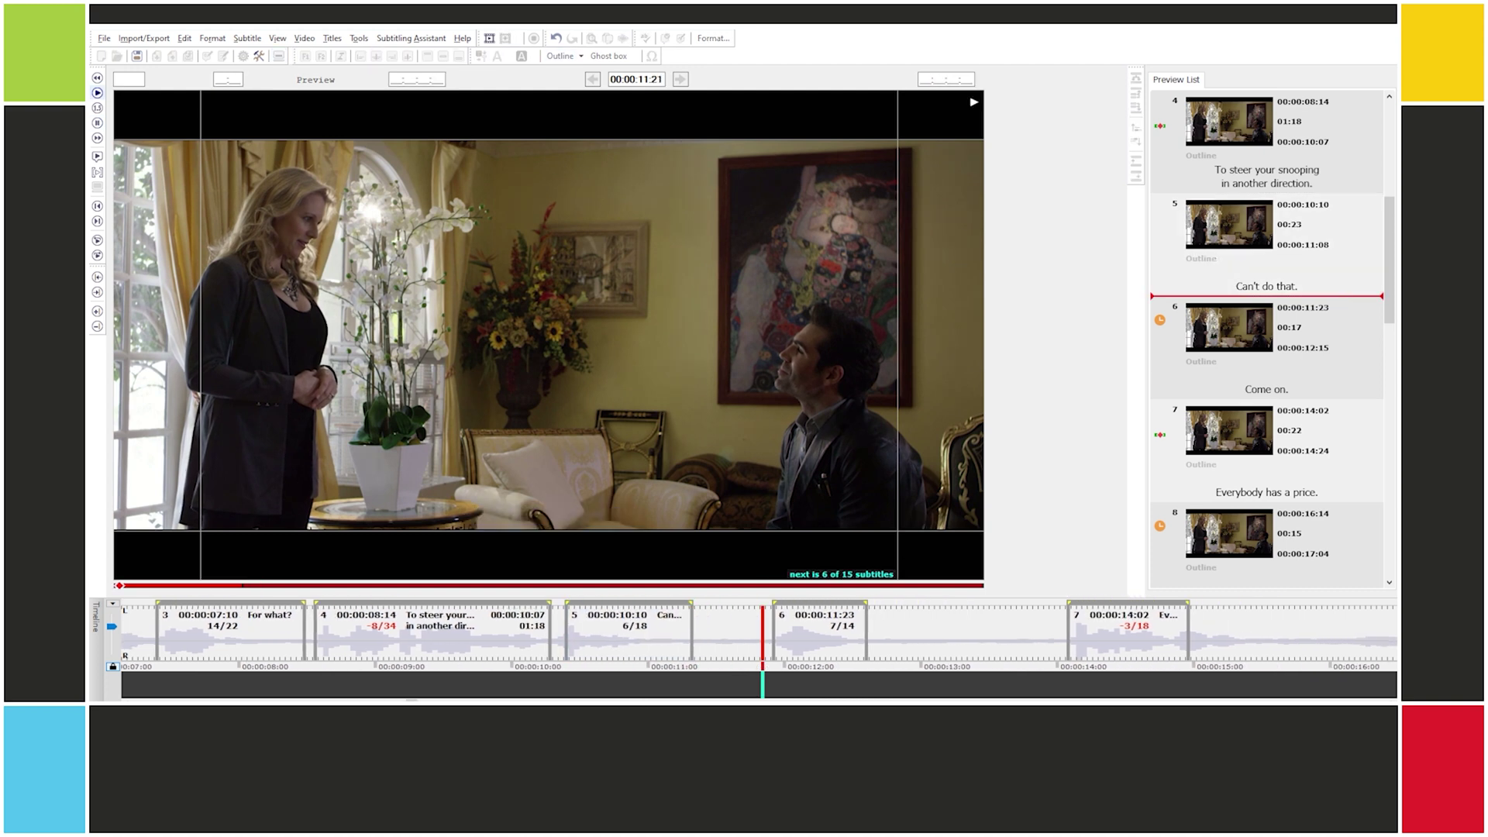
key(alt+p)
key(Delete)
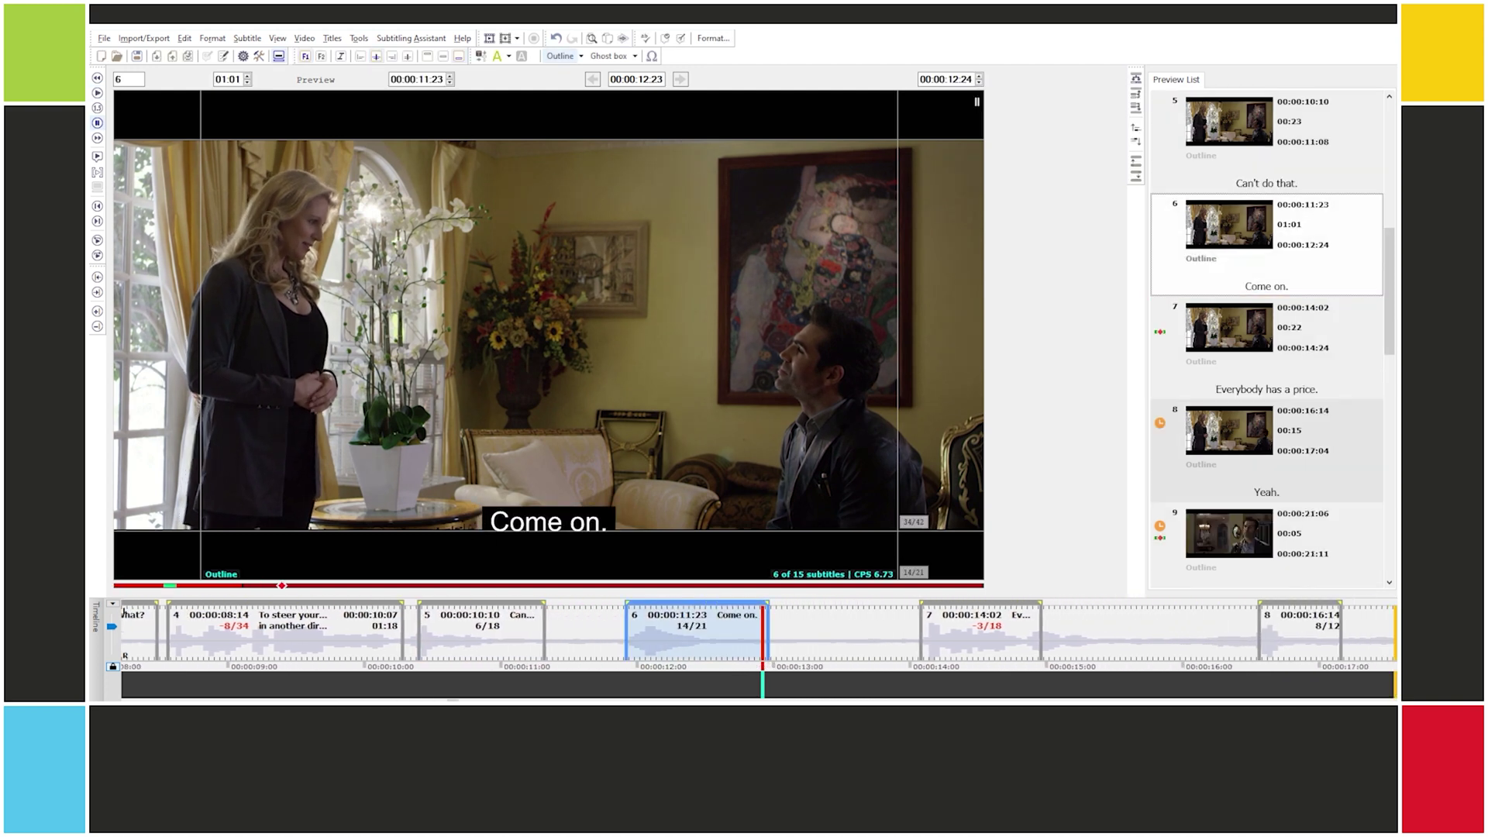
Step: Play on and set the out-cue of subtitle 7 to 00:00:15:14 and of subtitle 8 to 00:00:17:12
key(alt+p)
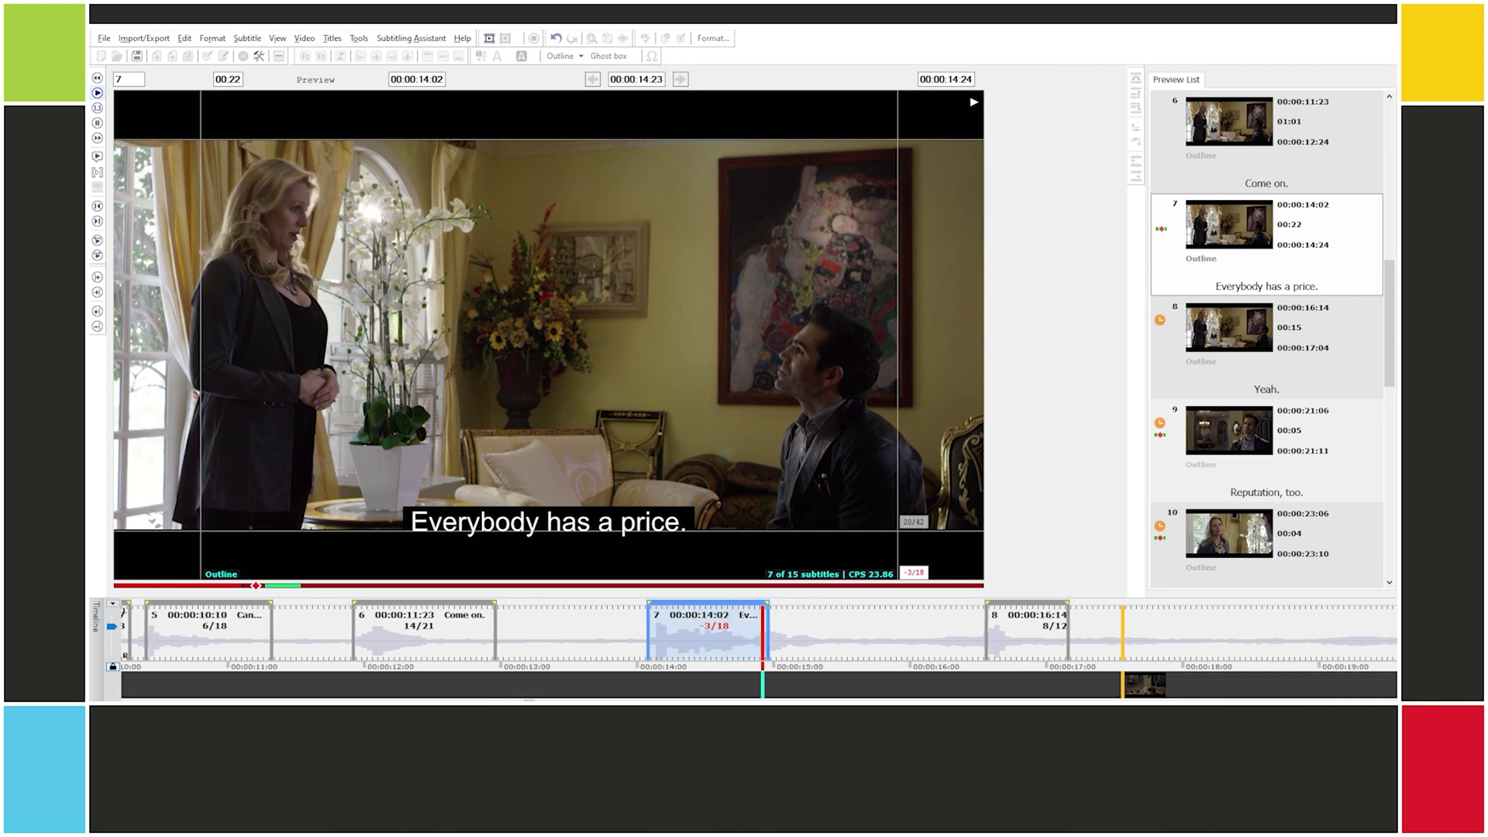
key(alt+p)
key(Delete)
key(alt+p)
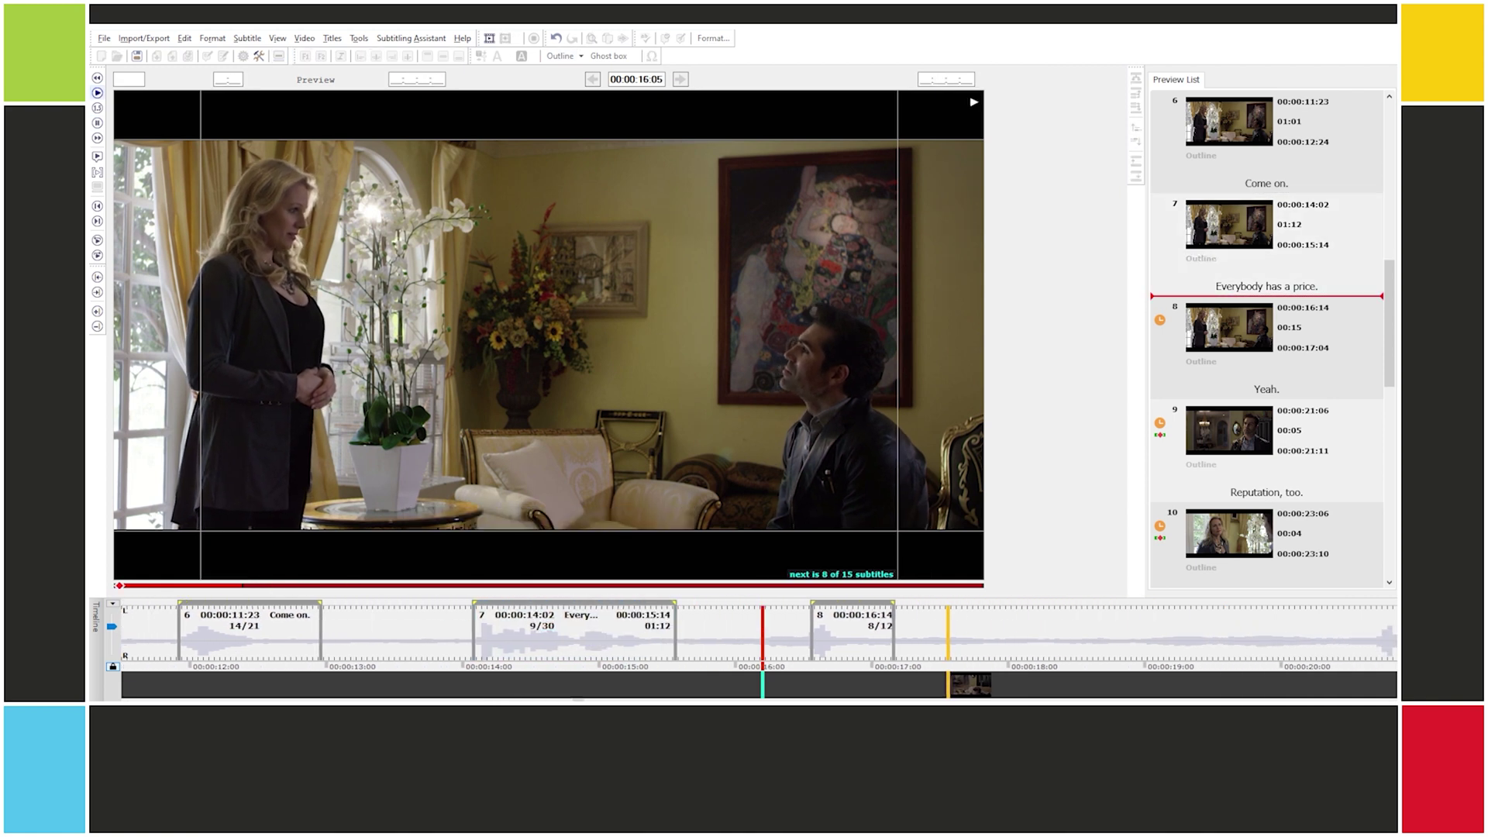
key(alt+p)
key(Delete)
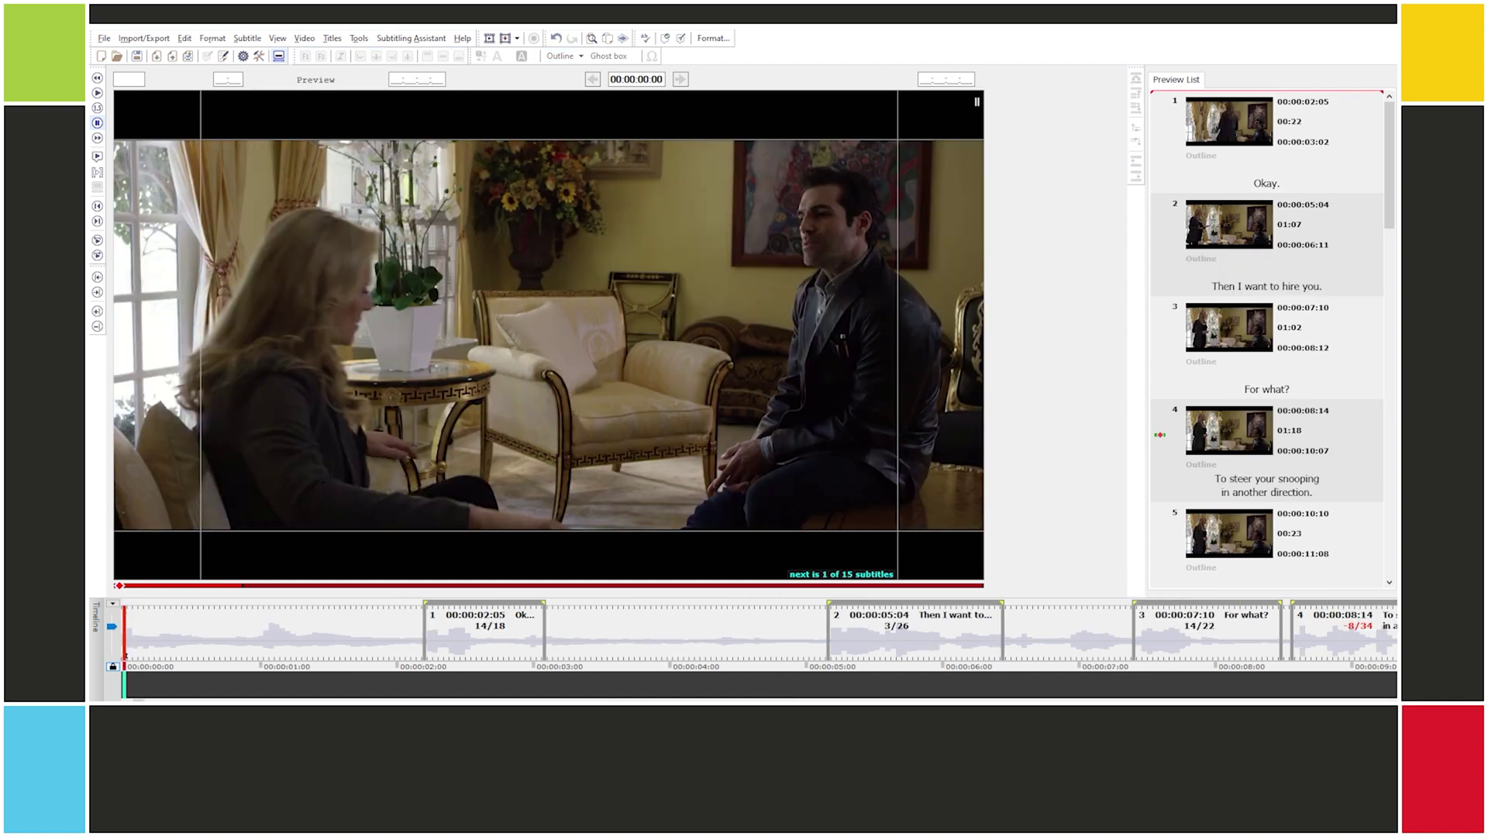
Step: Play the clip from the start to check the timing of subtitles 1 to 8 and hear the lines of subtitles 9 and 10
key(alt+p)
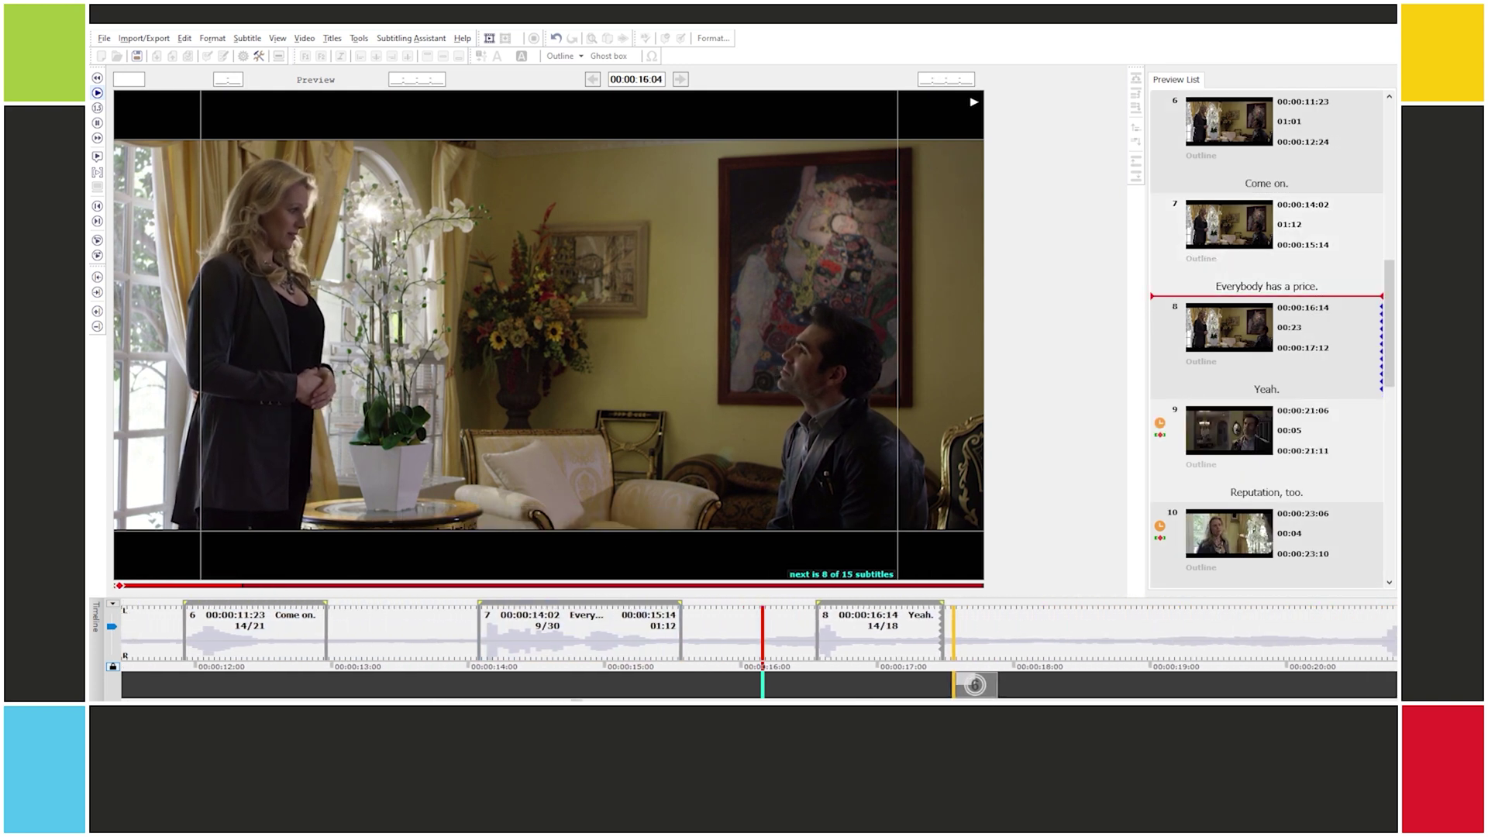
key(space)
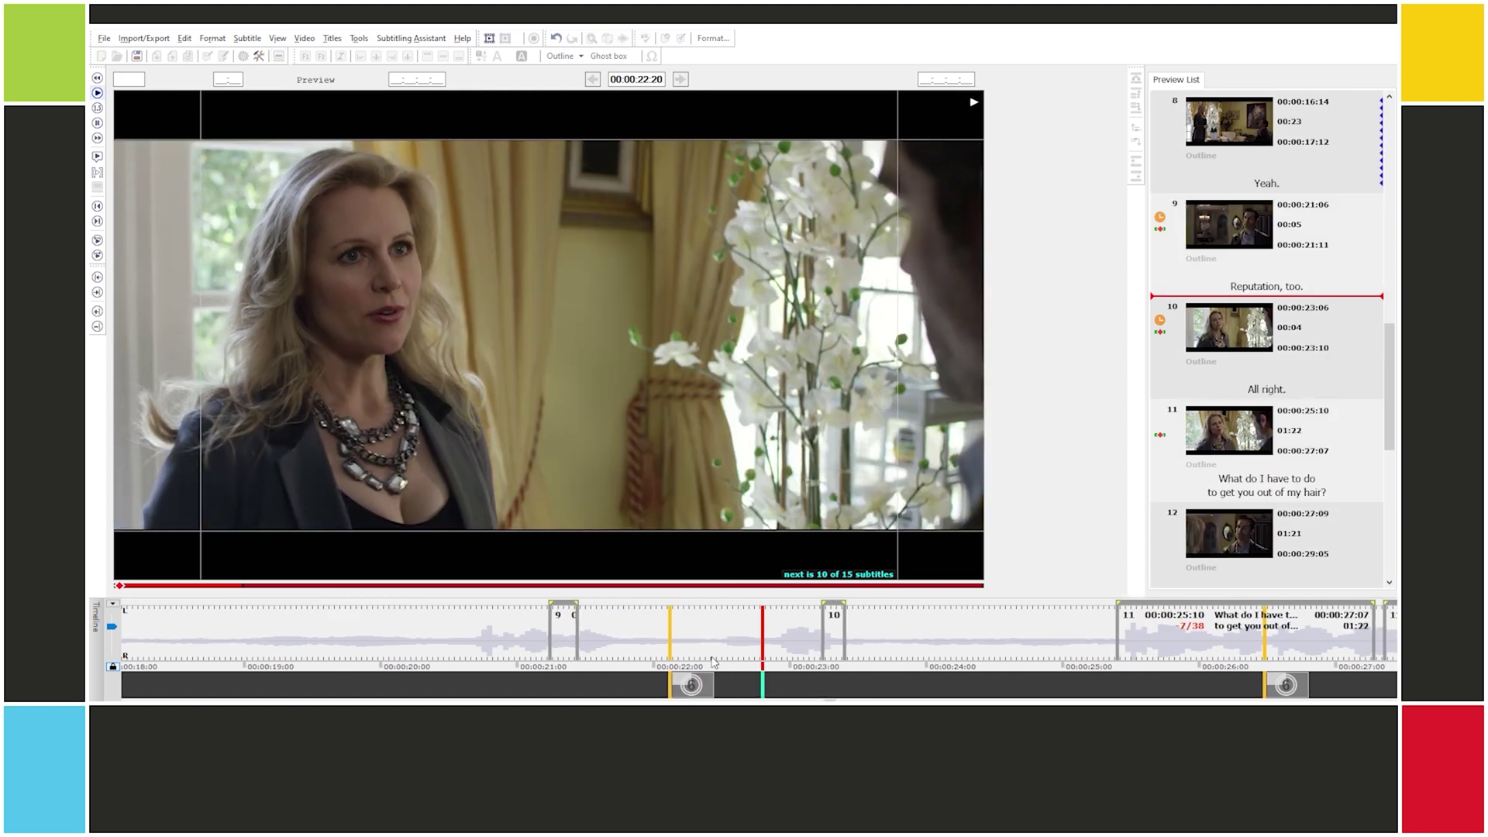
key(space)
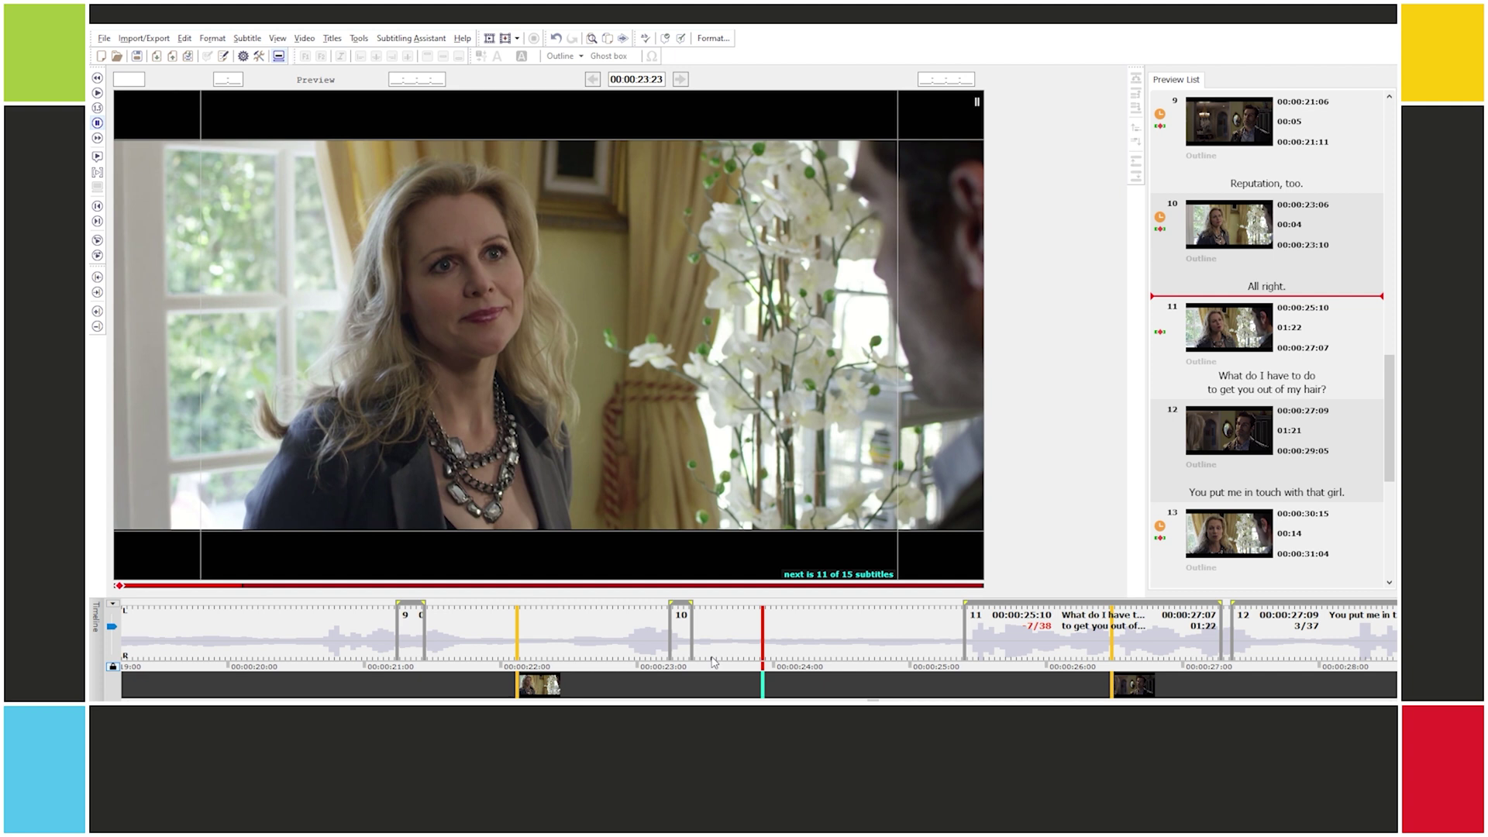
Step: Go back to the speech of subtitle 9 ("Reputation, too.") and set its in-cue to 00:00:20:18 and out-cue to 00:00:22:00
scroll(711, 661, up, 3)
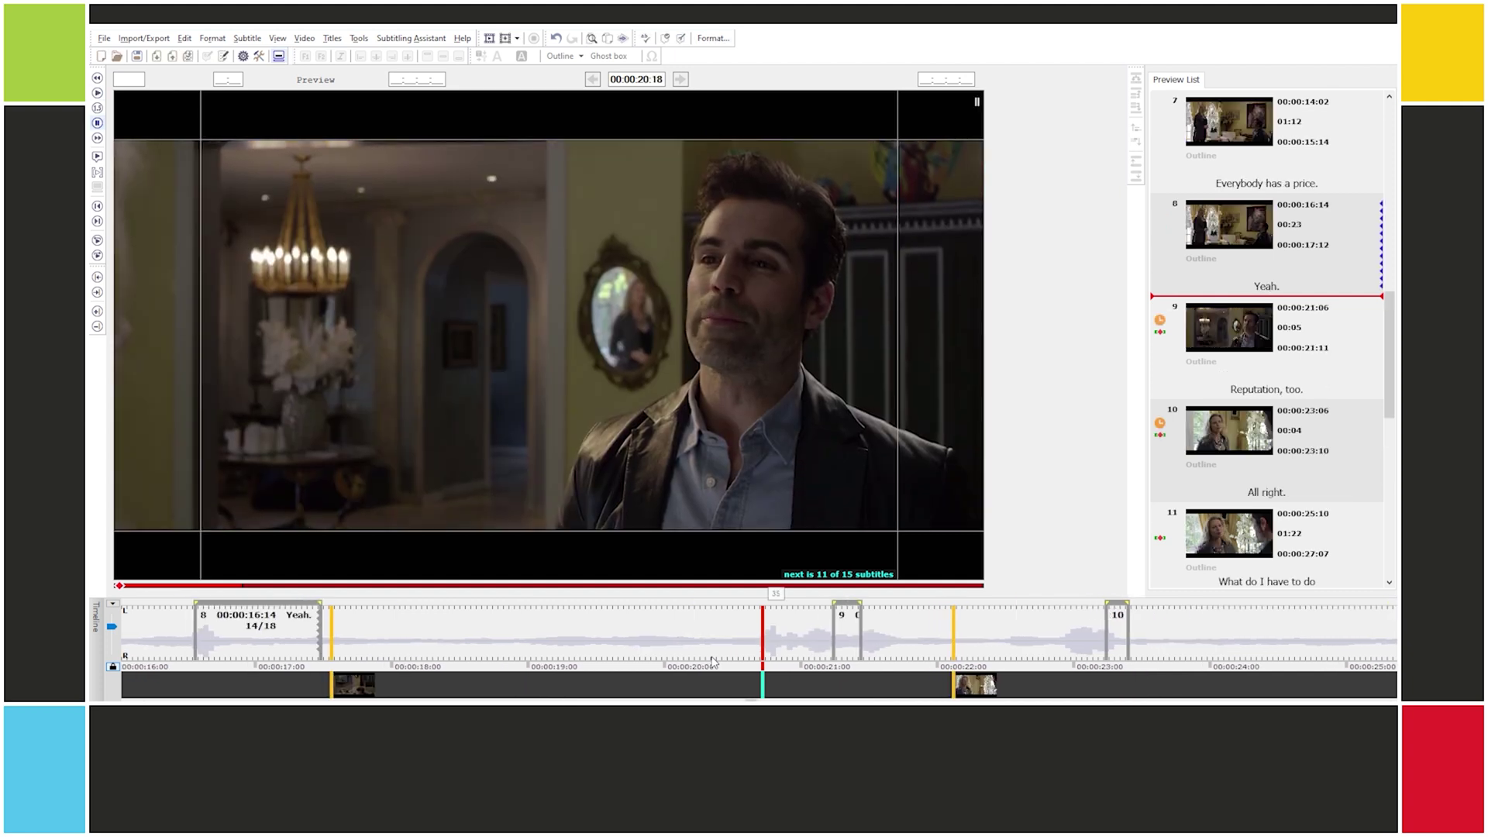
key(Return)
key(alt+bracketright)
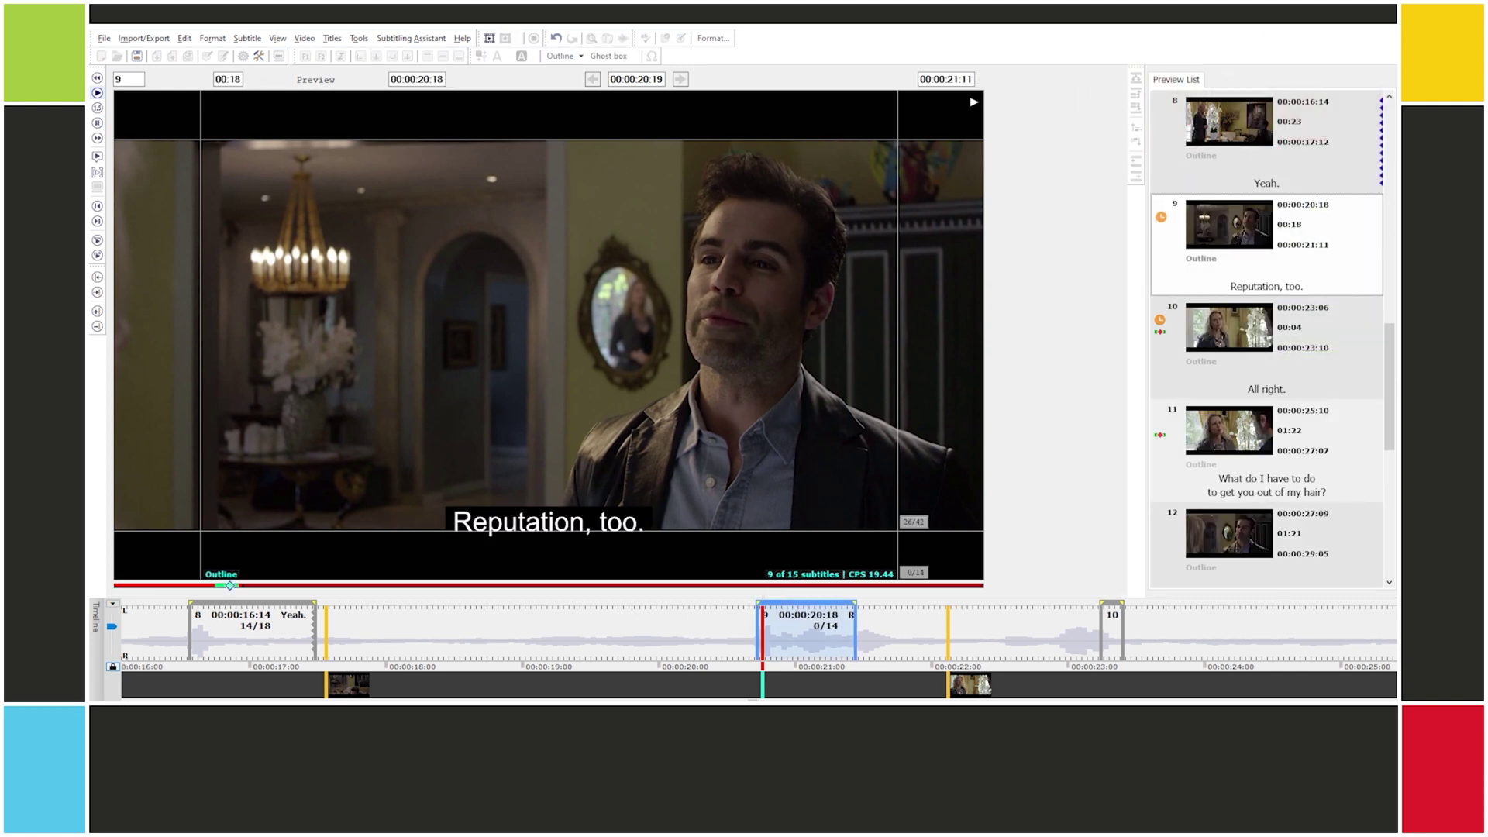
key(KP_Insert)
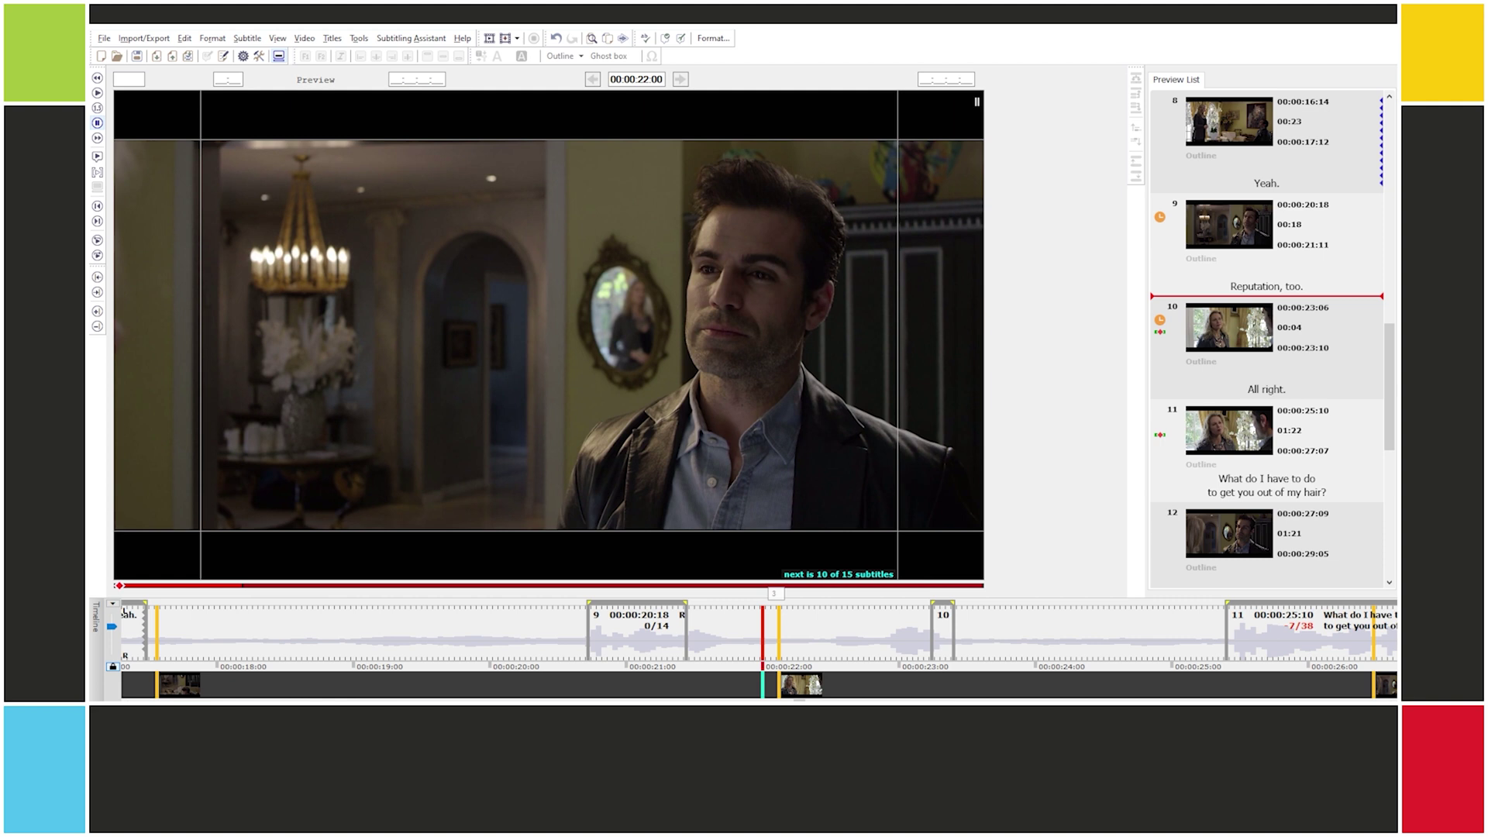
Step: Find the speech of subtitle 10 ("All right.") and set its in-cue to 00:00:22:23 and out-cue to 00:00:23:20
key(alt+p)
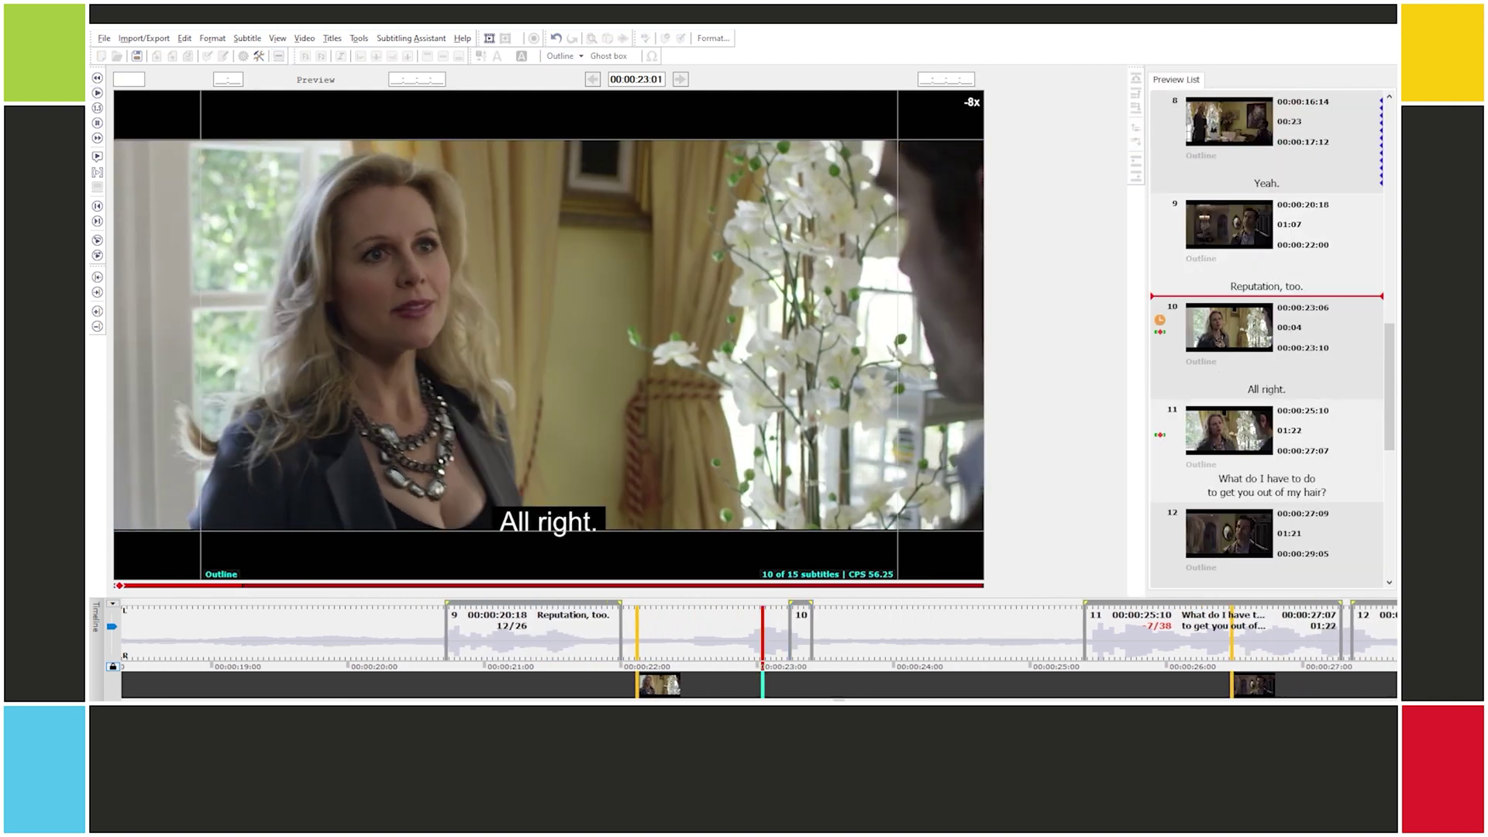
key(Return)
key(alt+bracketright)
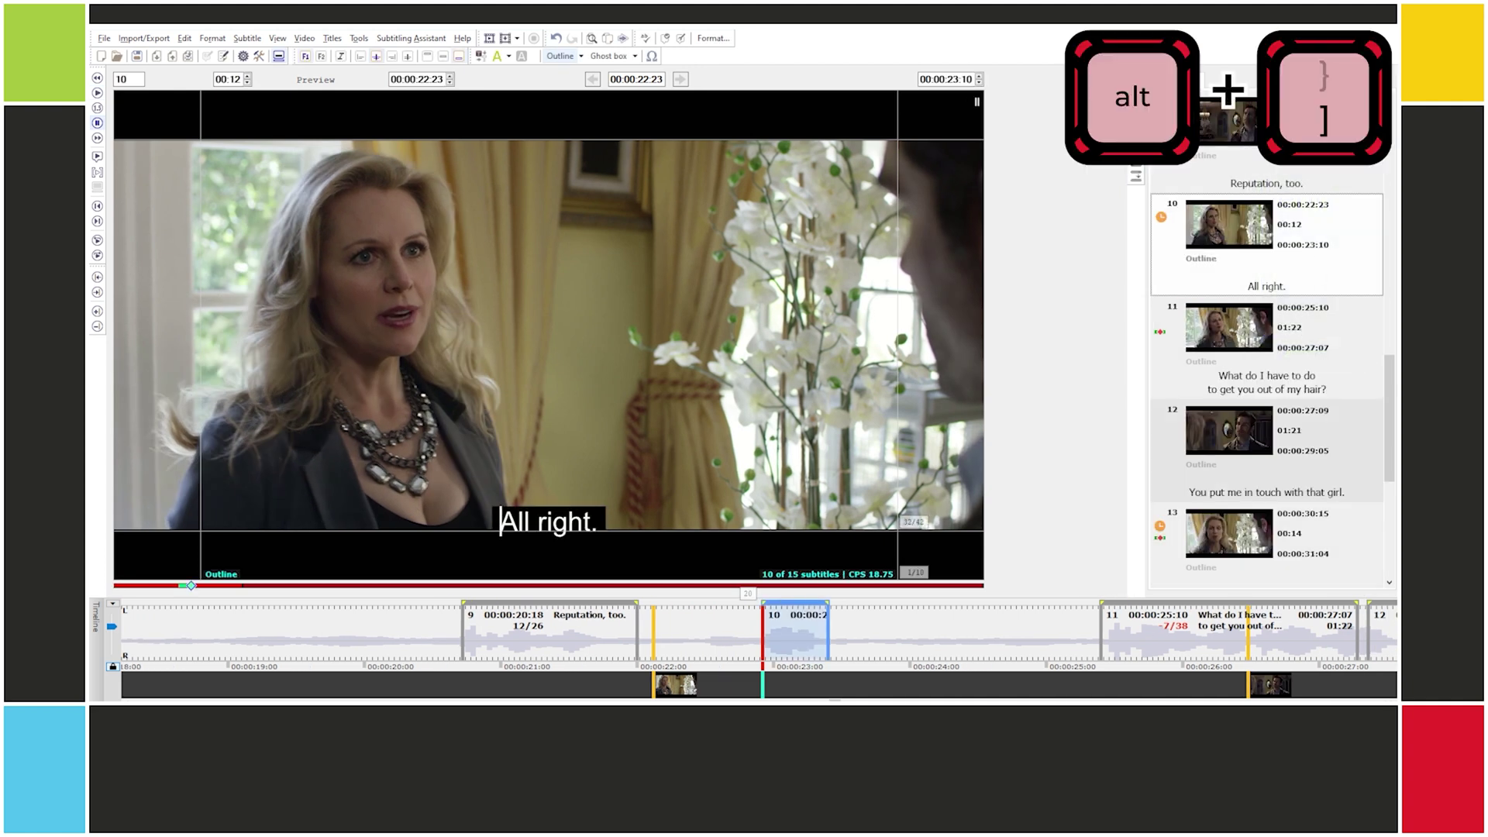
key(Insert)
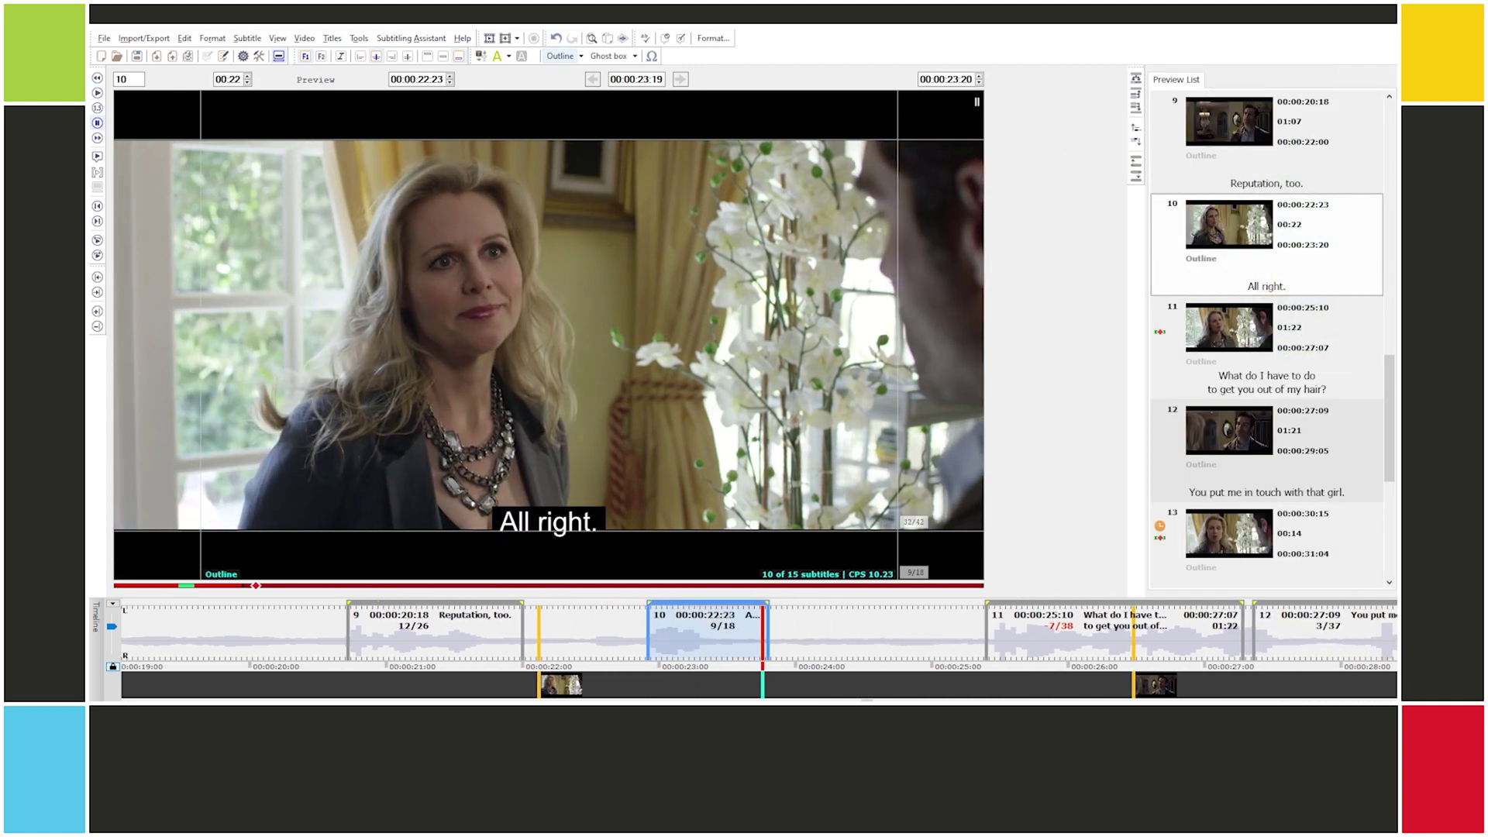
Step: Play on to where the line of subtitle 11 ends and try setting the out-cue of subtitle 12 to 00:00:28:05
key(alt+p)
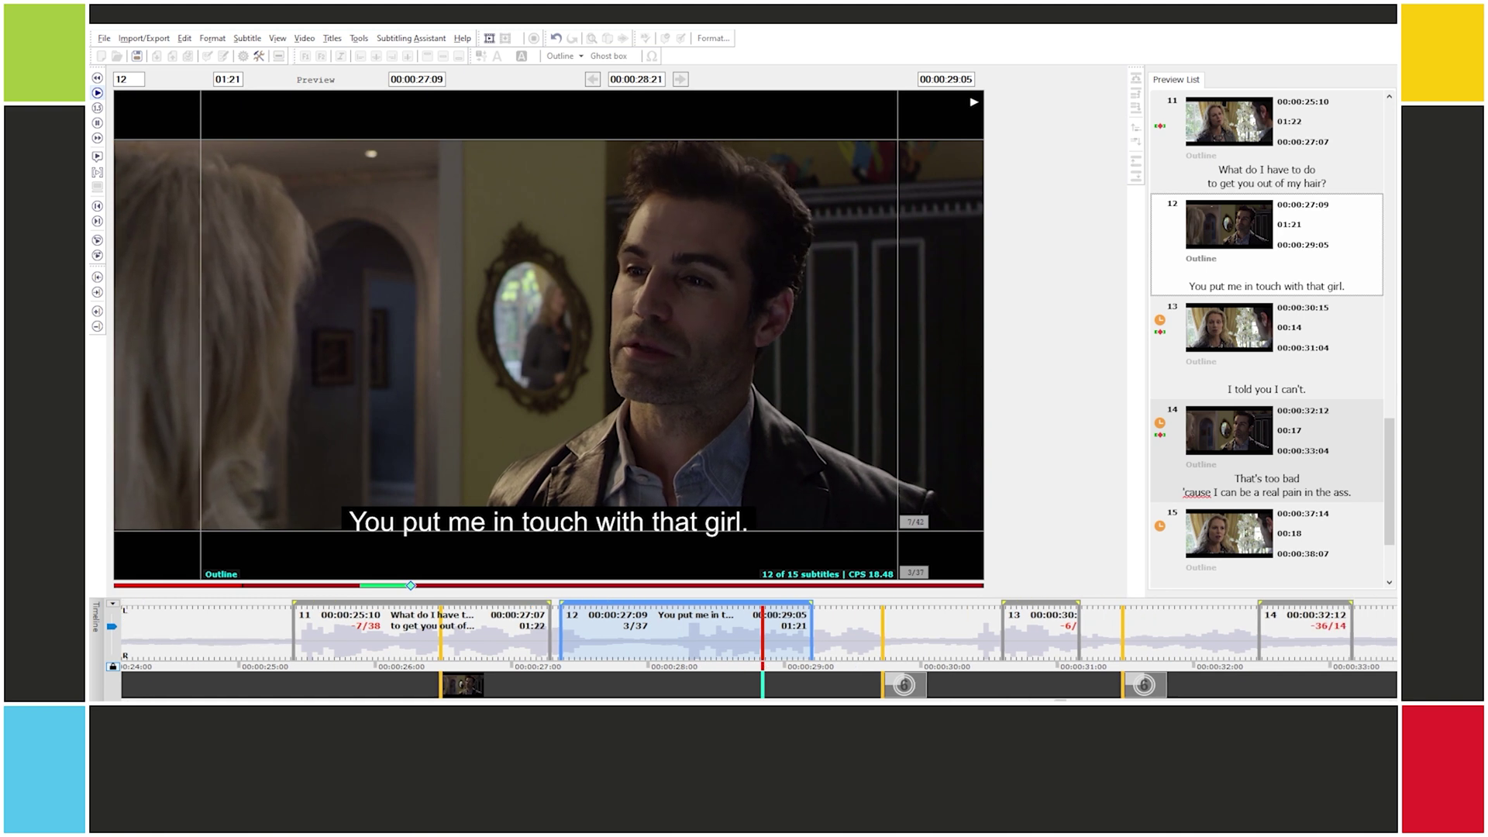
key(space)
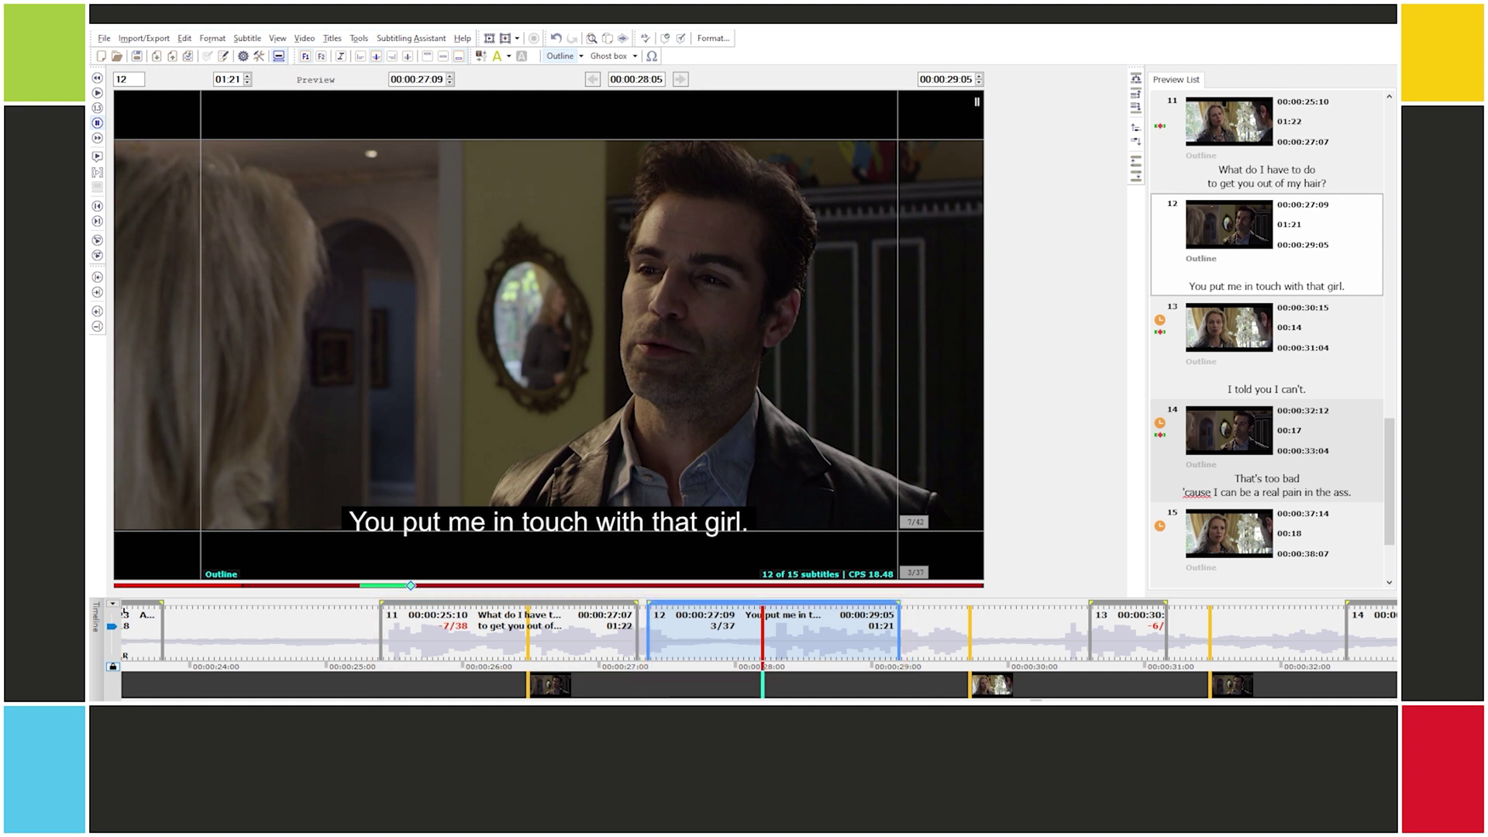
key(minus)
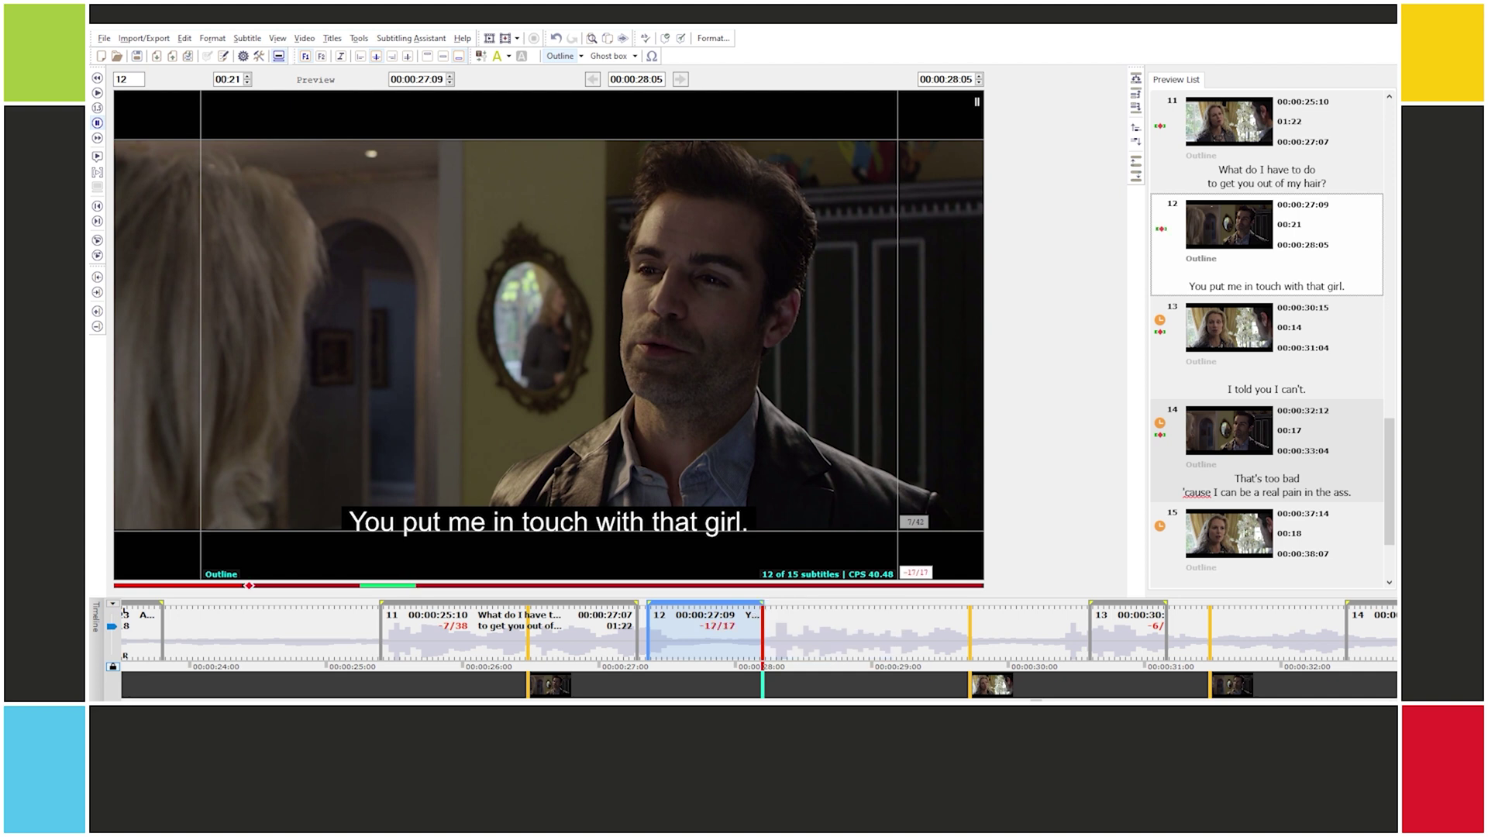
key(KP_Add)
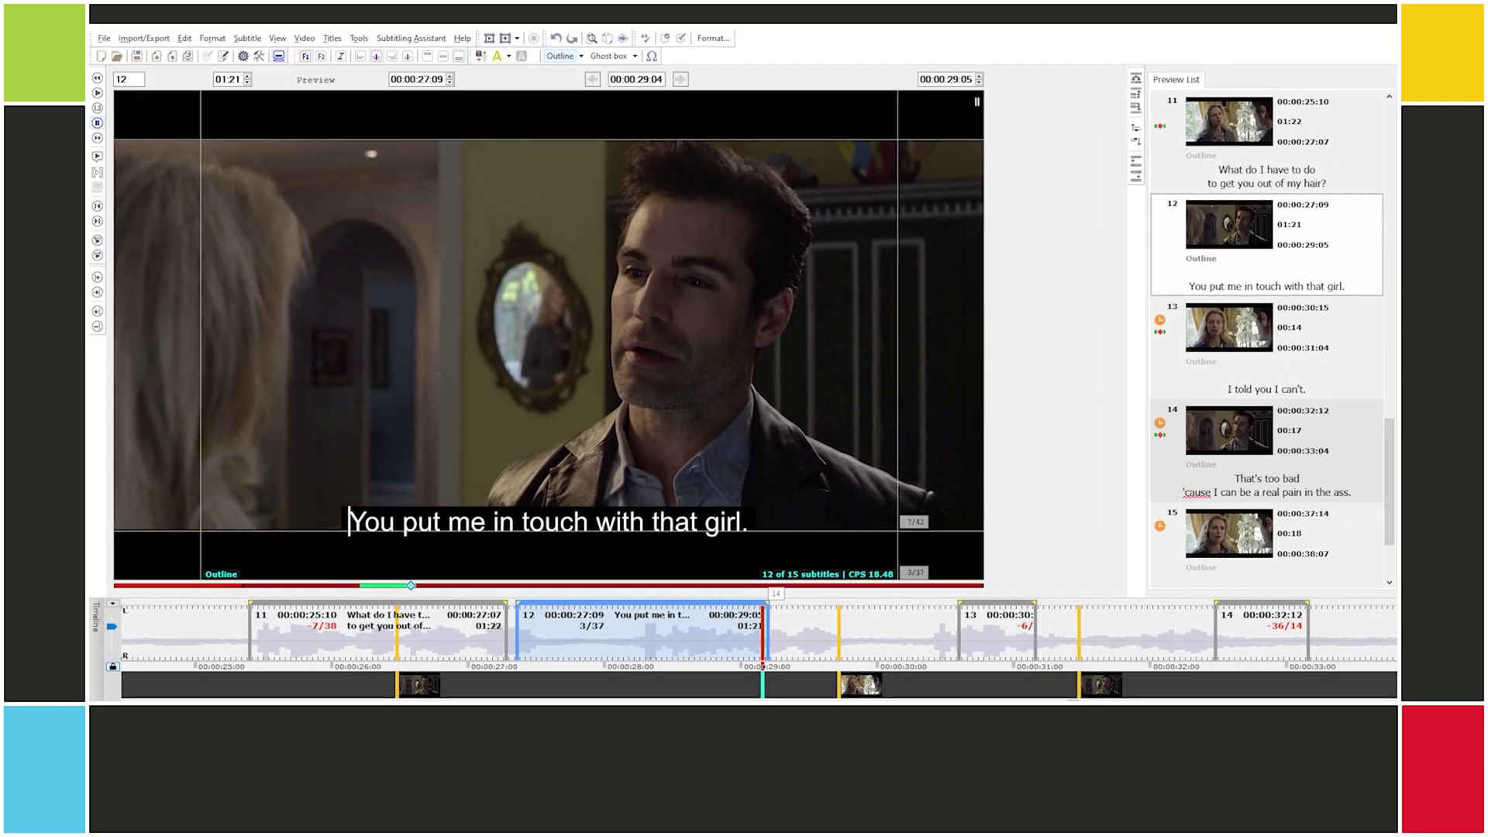
Step: Set the in-cue of subtitle 12 to 00:00:28:07 and the out-cue of subtitle 11 to 00:00:28:05 as separate cues
key(ctrl+space)
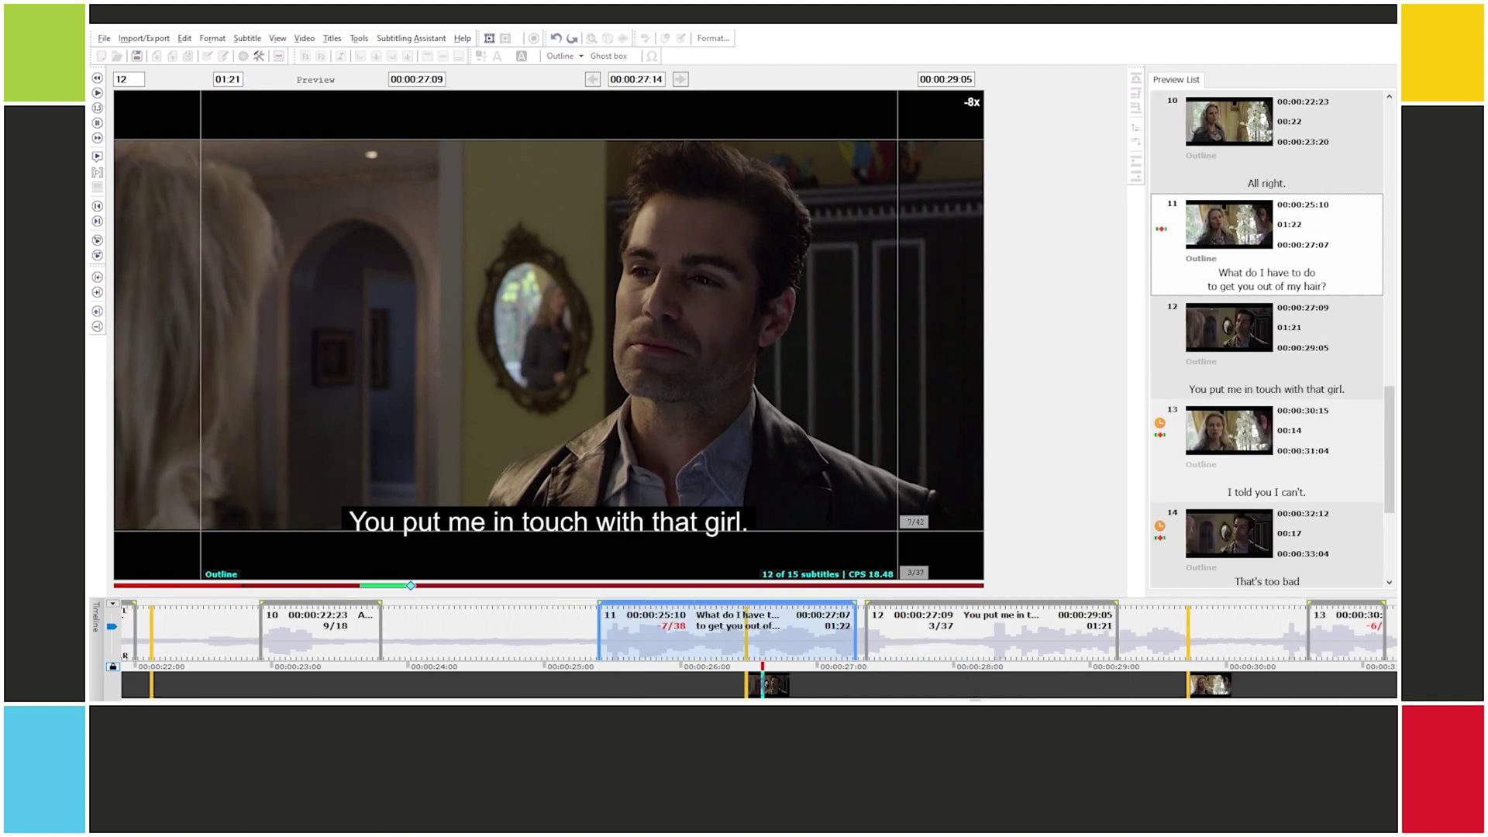
key(space)
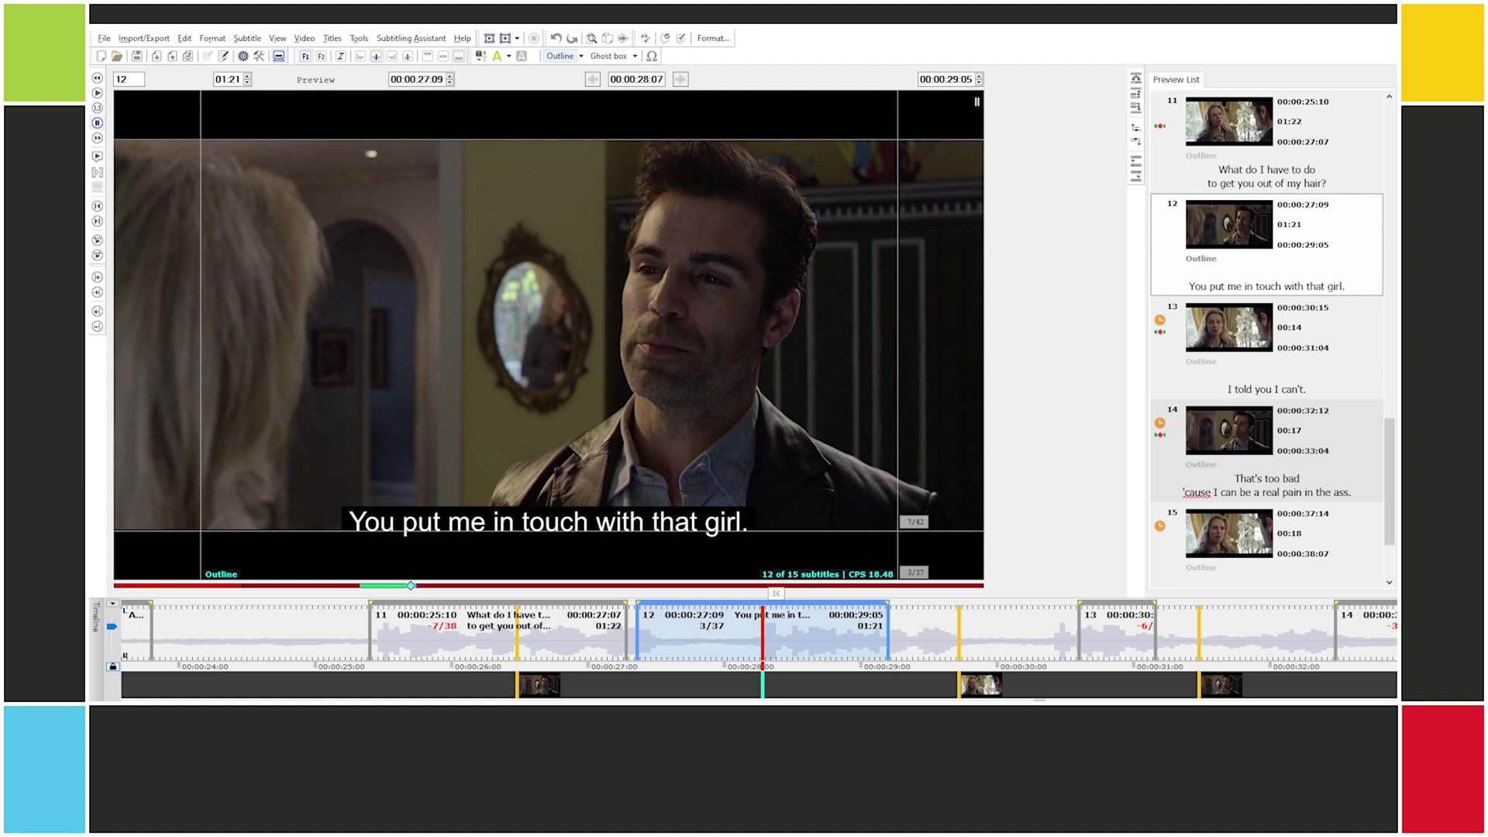
key(Return)
key(alt+bracketright)
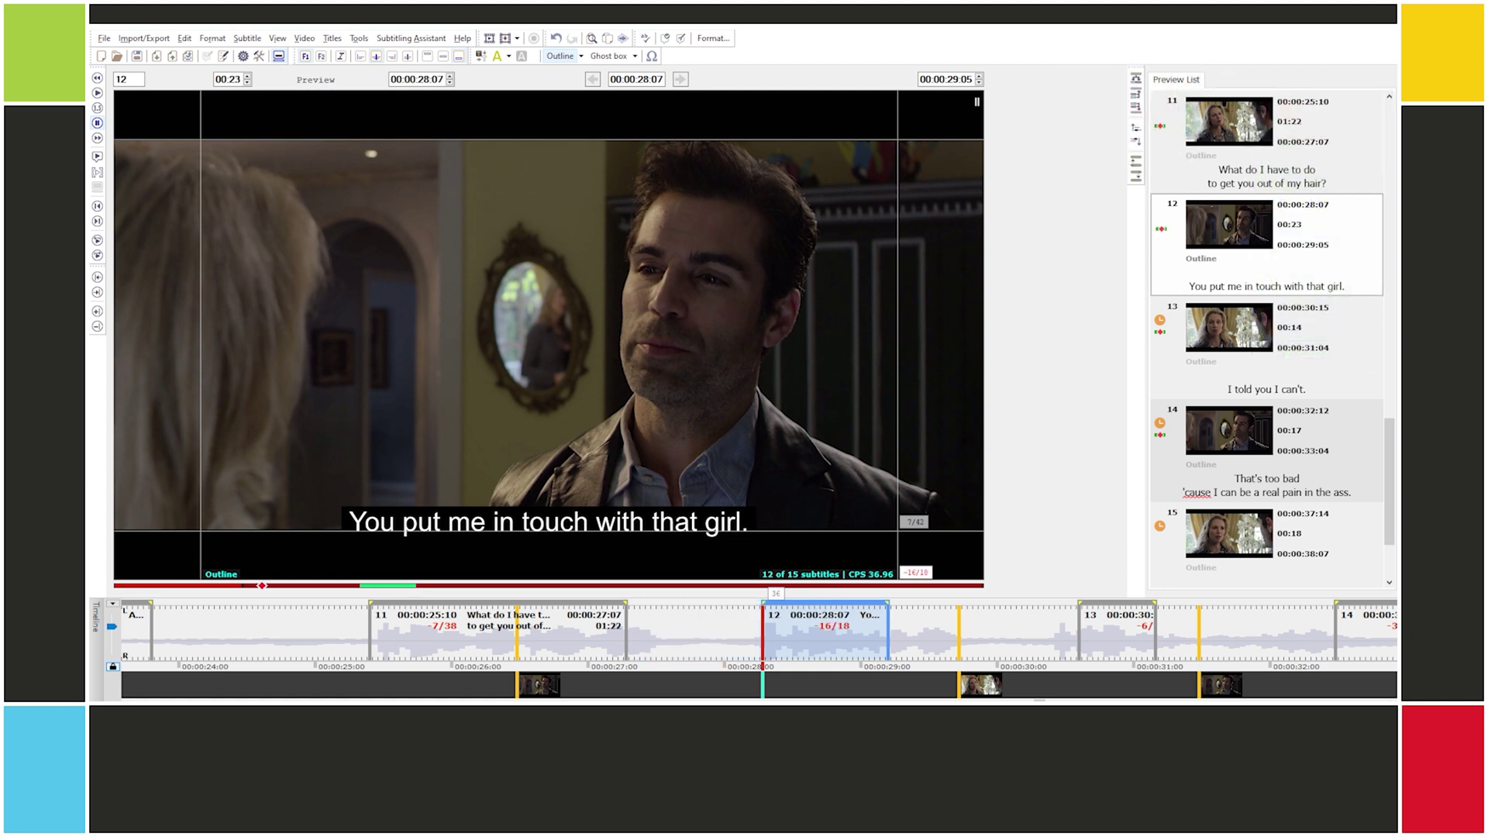
key(alt+Down)
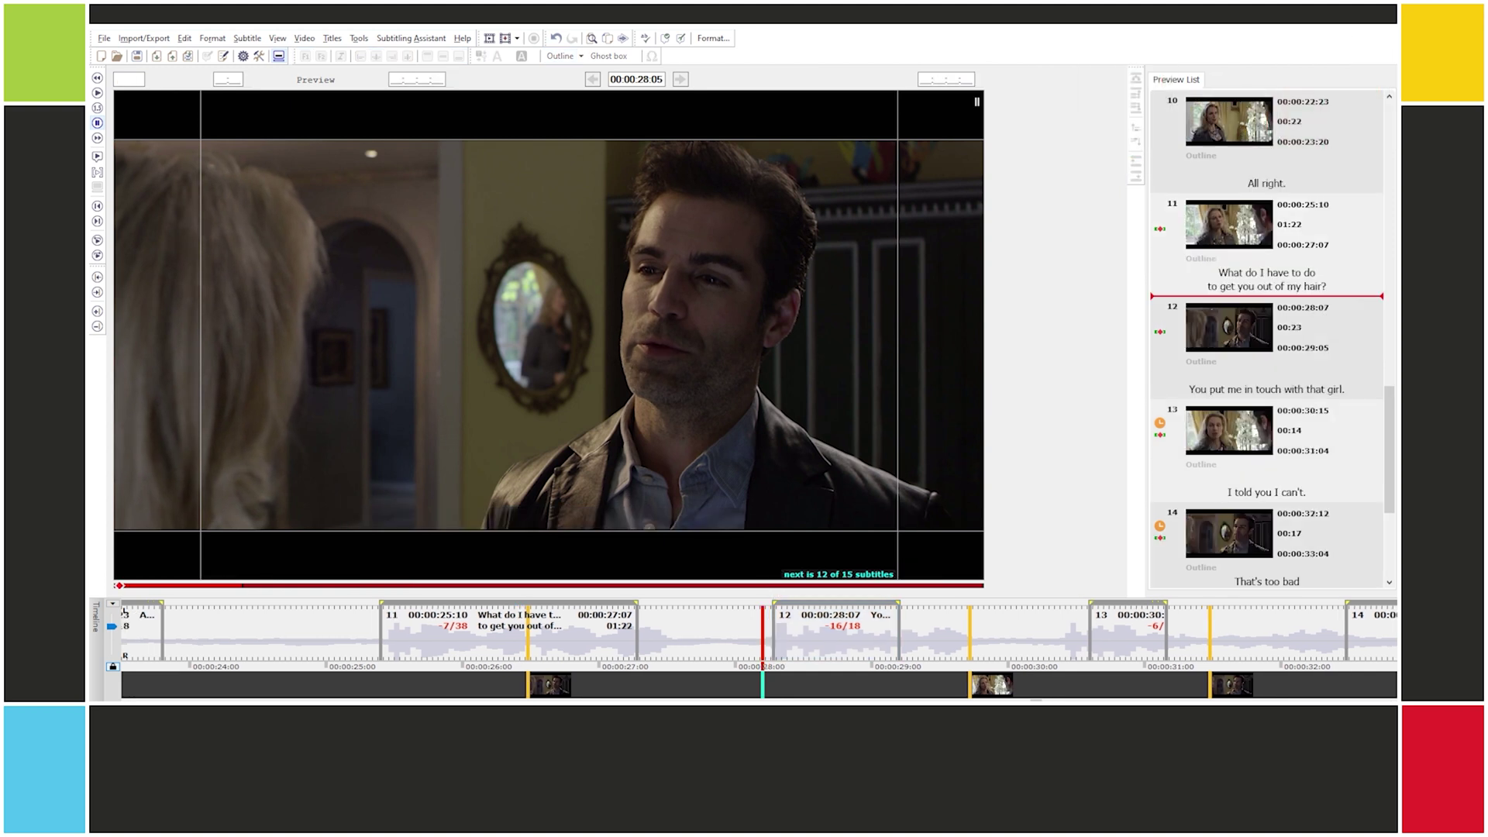
key(Insert)
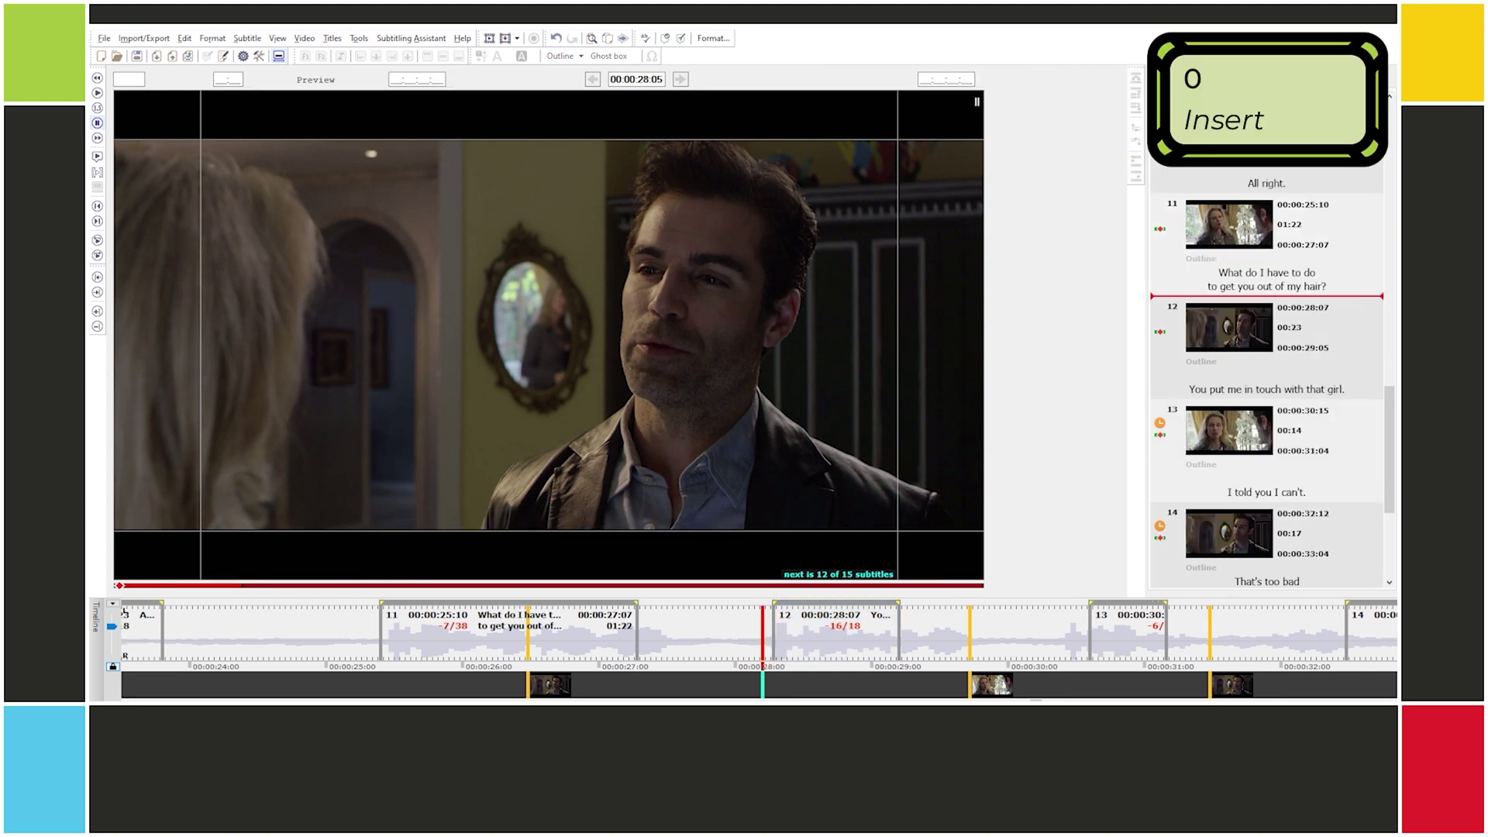
key(alt+p)
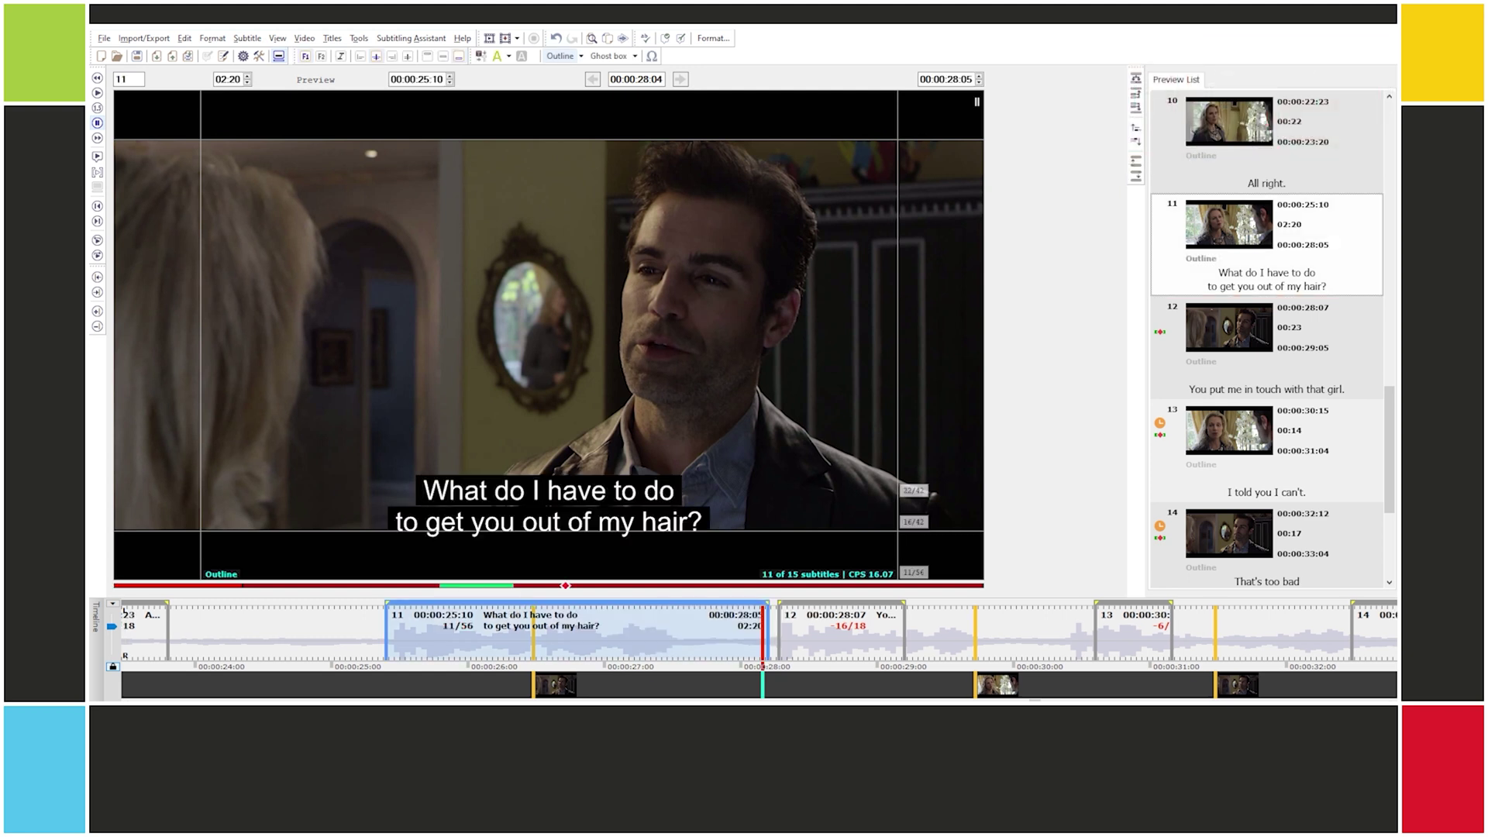
Step: Play on, set the out-cue of subtitle 12 to 00:00:29:22 and move it back to 00:00:29:16, just before the shot change
key(Insert)
key(space)
key(alt+p)
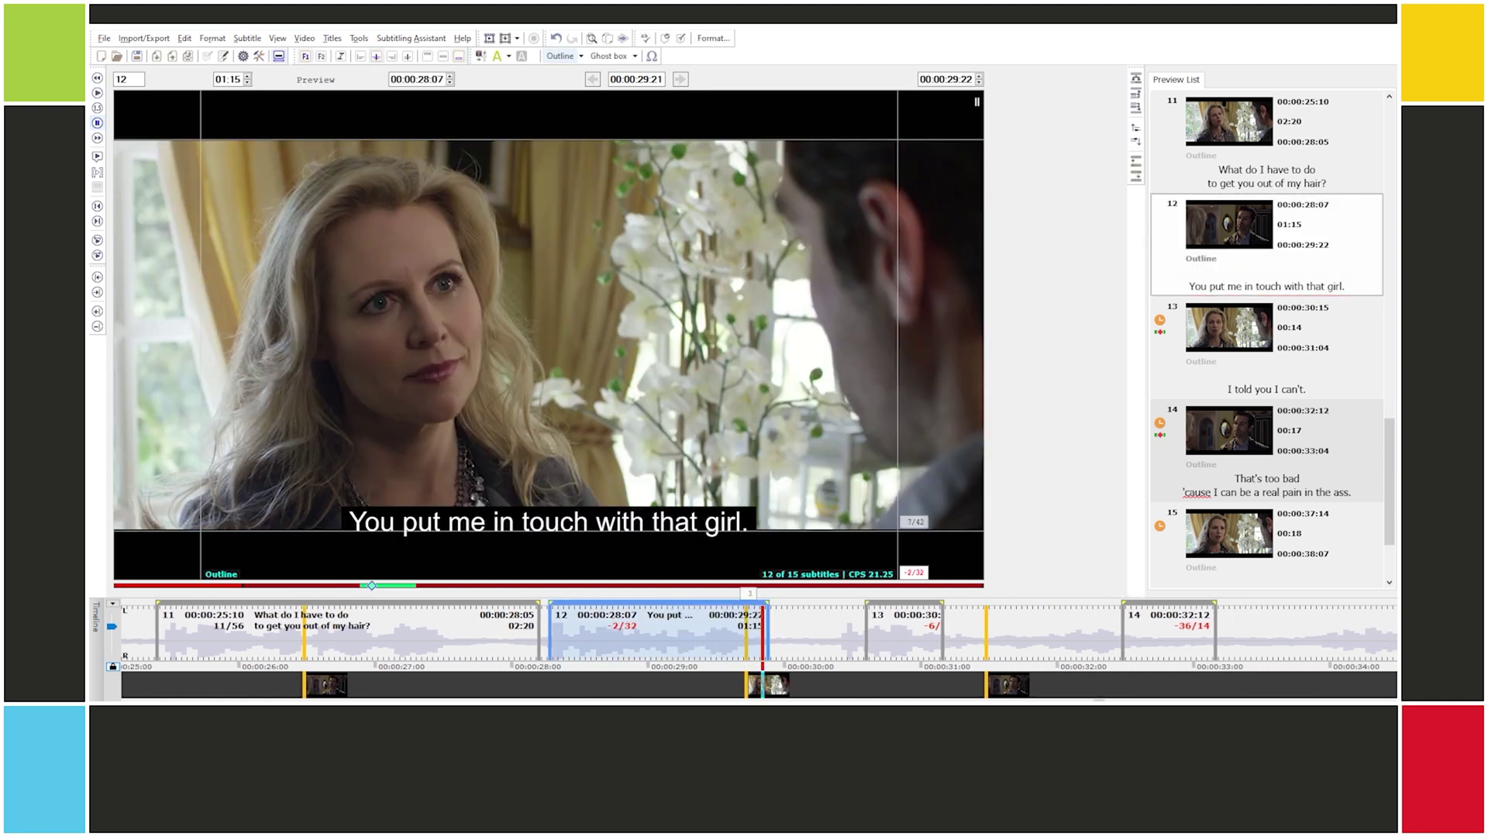
key(Page_Up)
key(Insert)
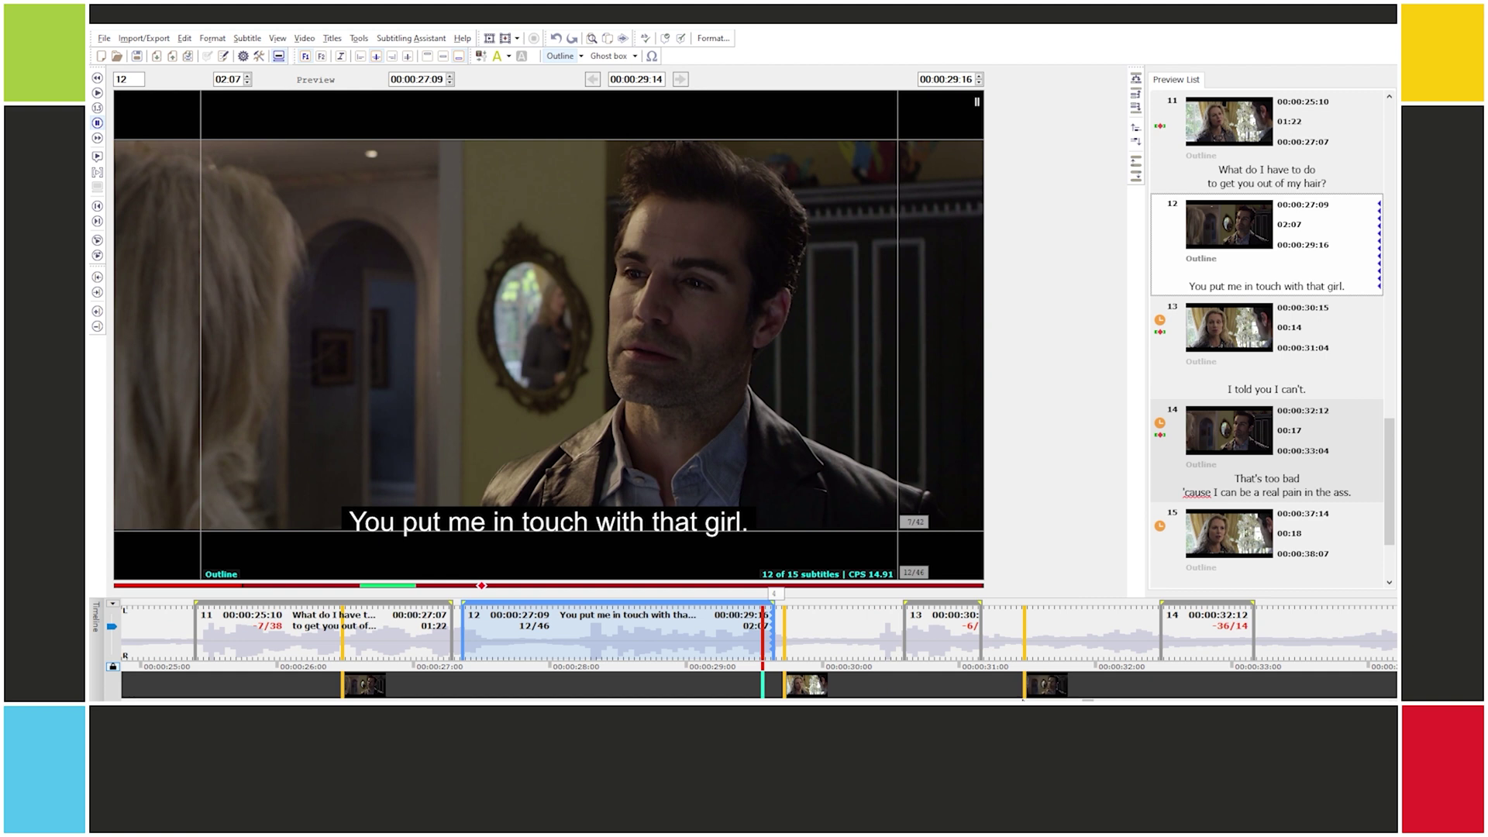
Step: Chain subtitles 11 and 12 at the start of "You put me in touch with that girl.", with subtitle 12's in-cue at 00:00:28:07
key(ctrl+Left)
key(space)
key(space)
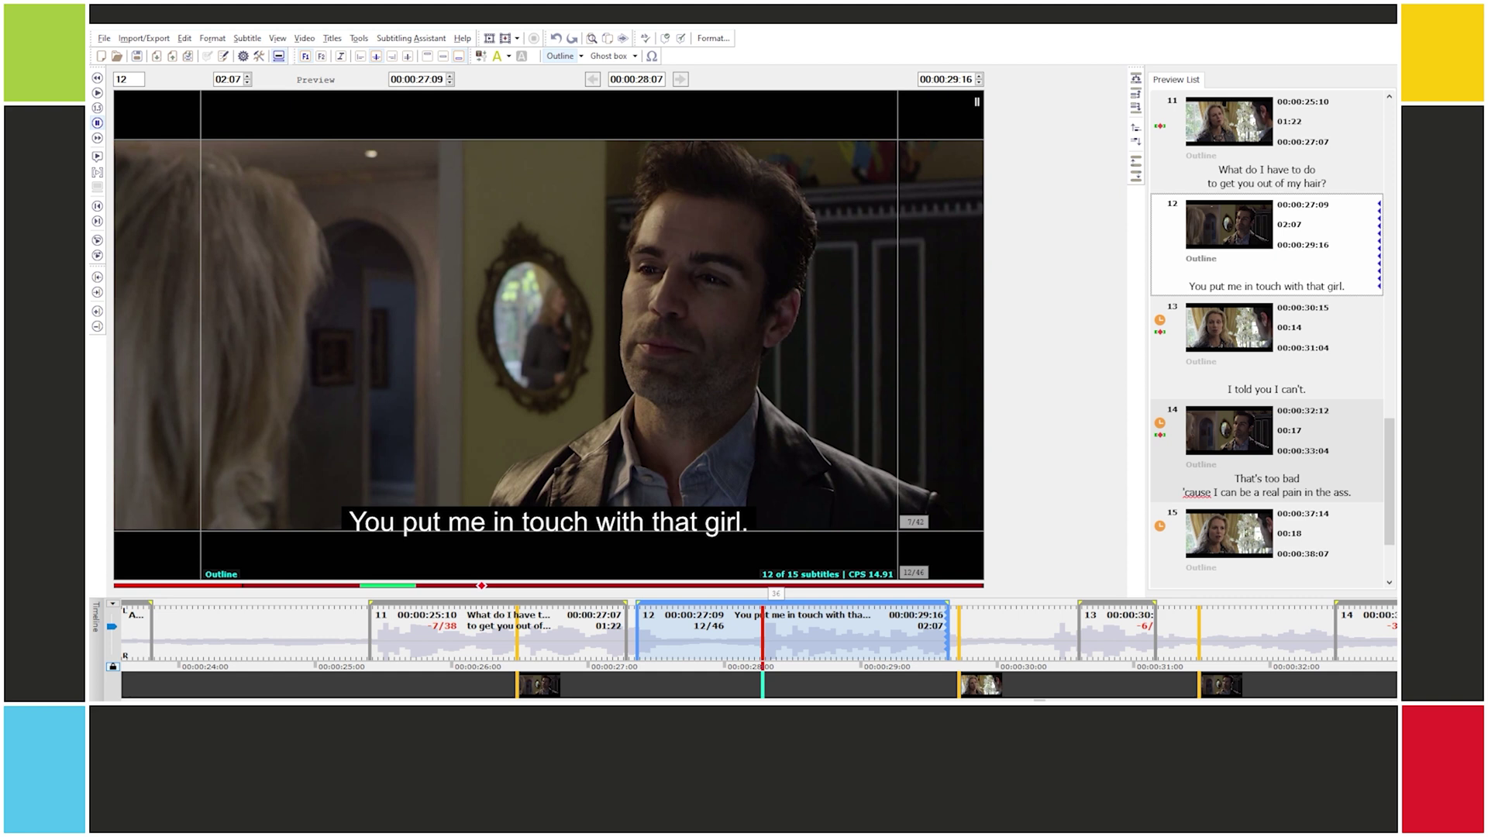
key(Delete)
key(alt+bracketleft)
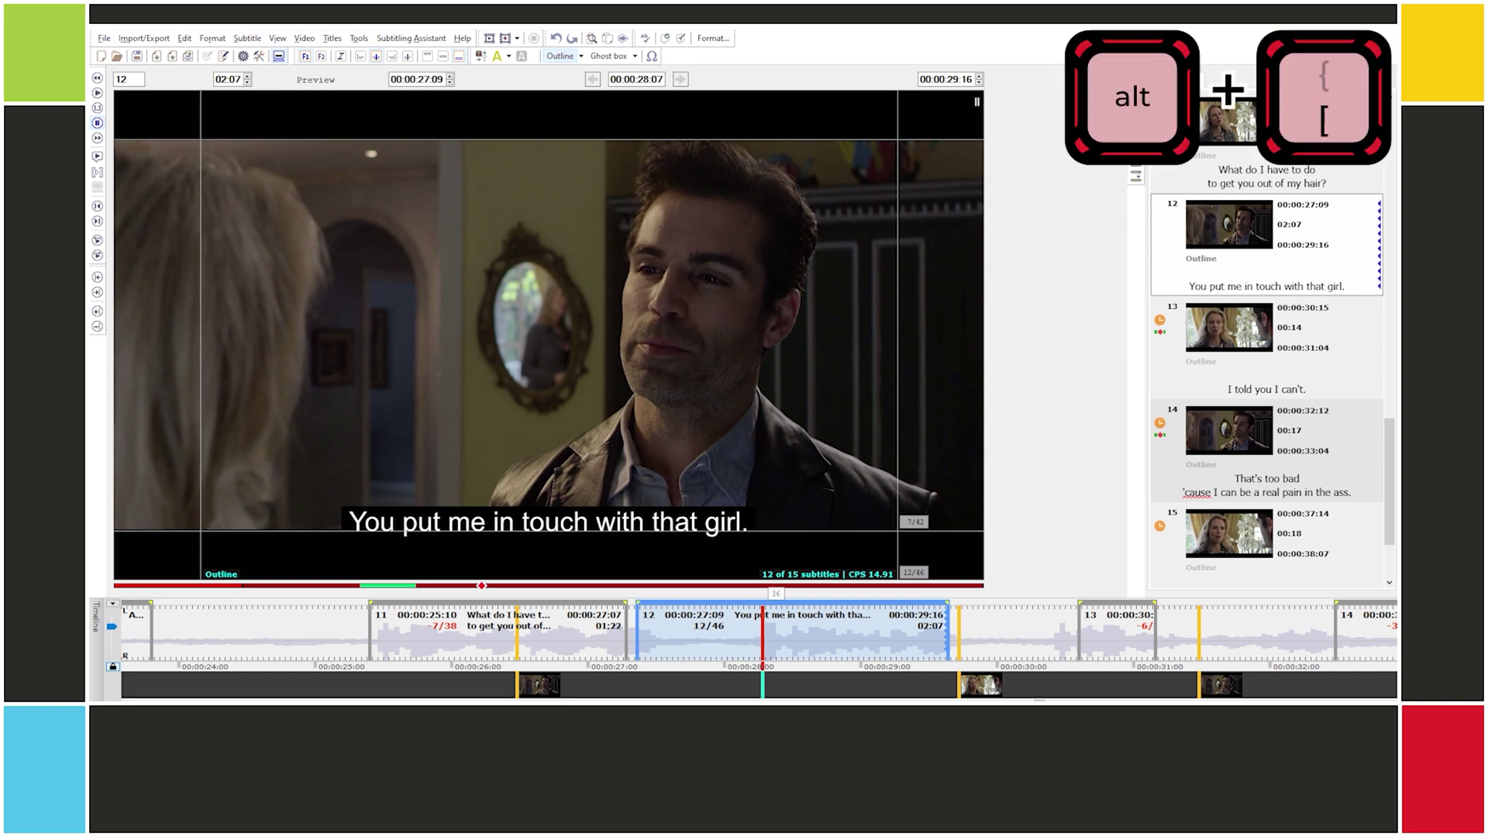
Step: Play from subtitle 11 to check the timing of subtitles 11 and 12
key(Page_Up)
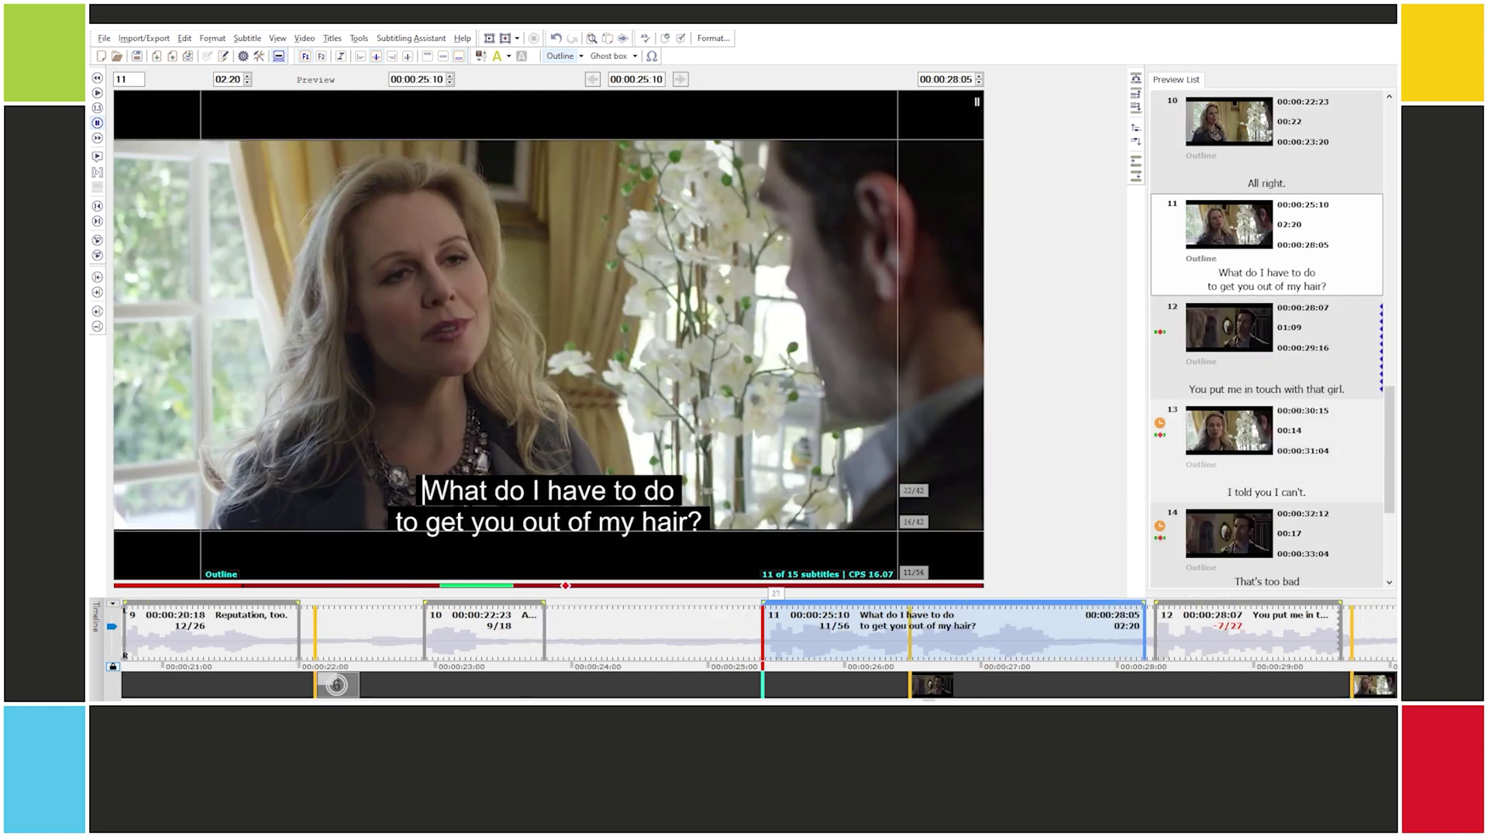
key(ctrl+space)
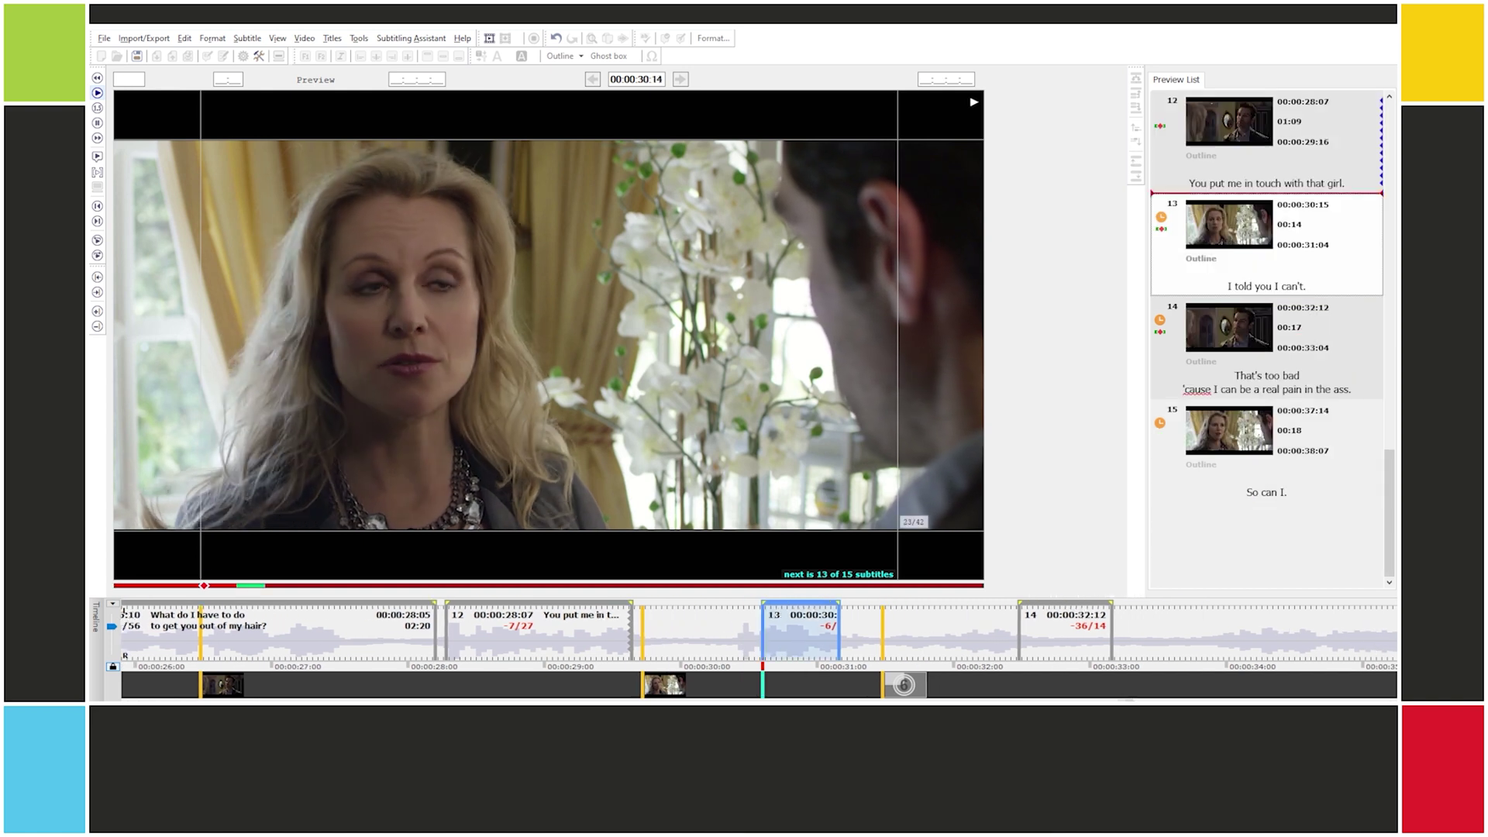
key(space)
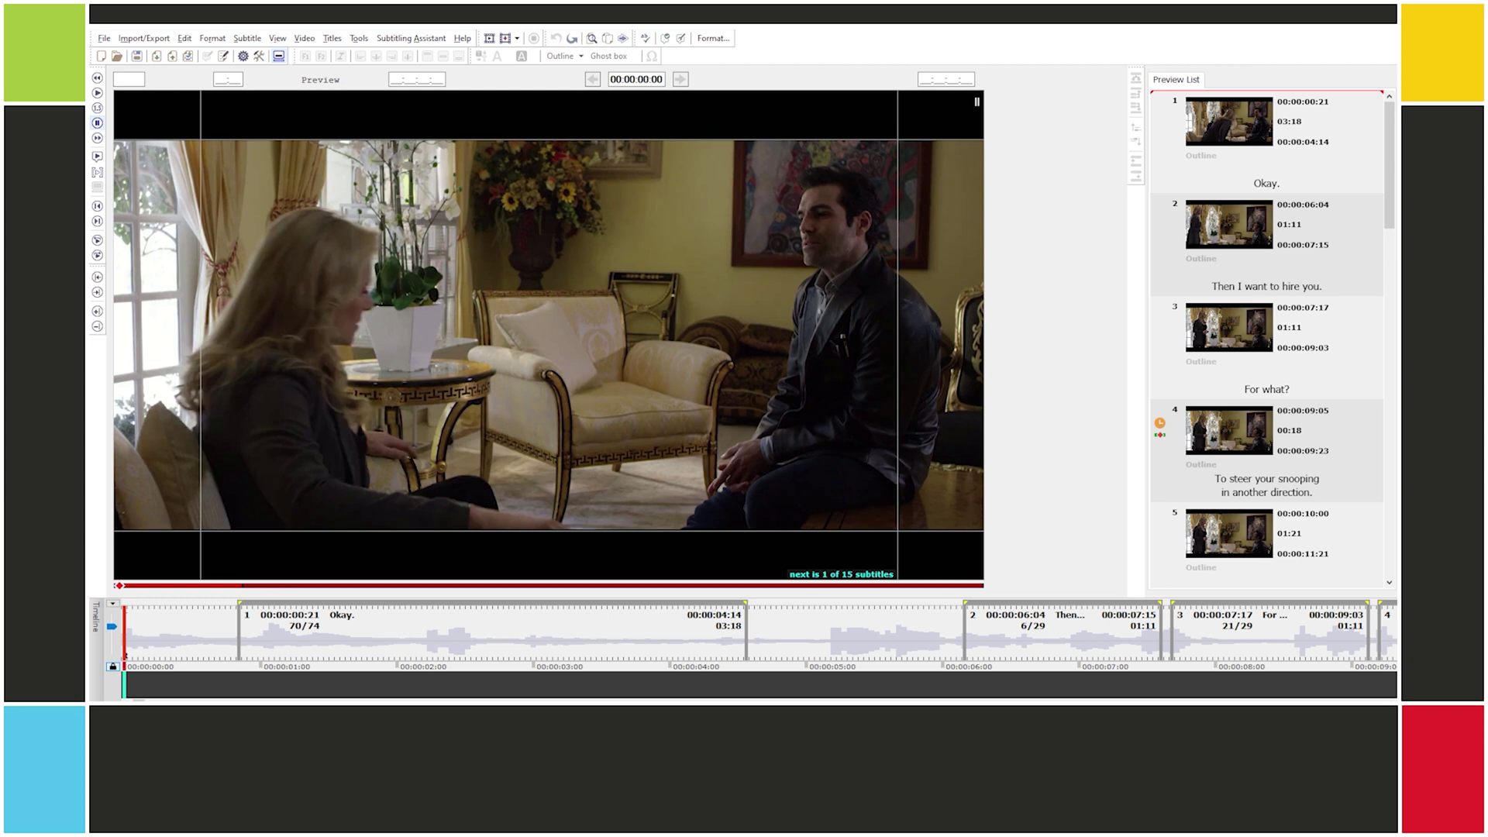
Step: Play from the clip's start, find the speech of subtitle 1 ("Okay.") and set its in-cue to 00:00:02:05
key(space)
key(space)
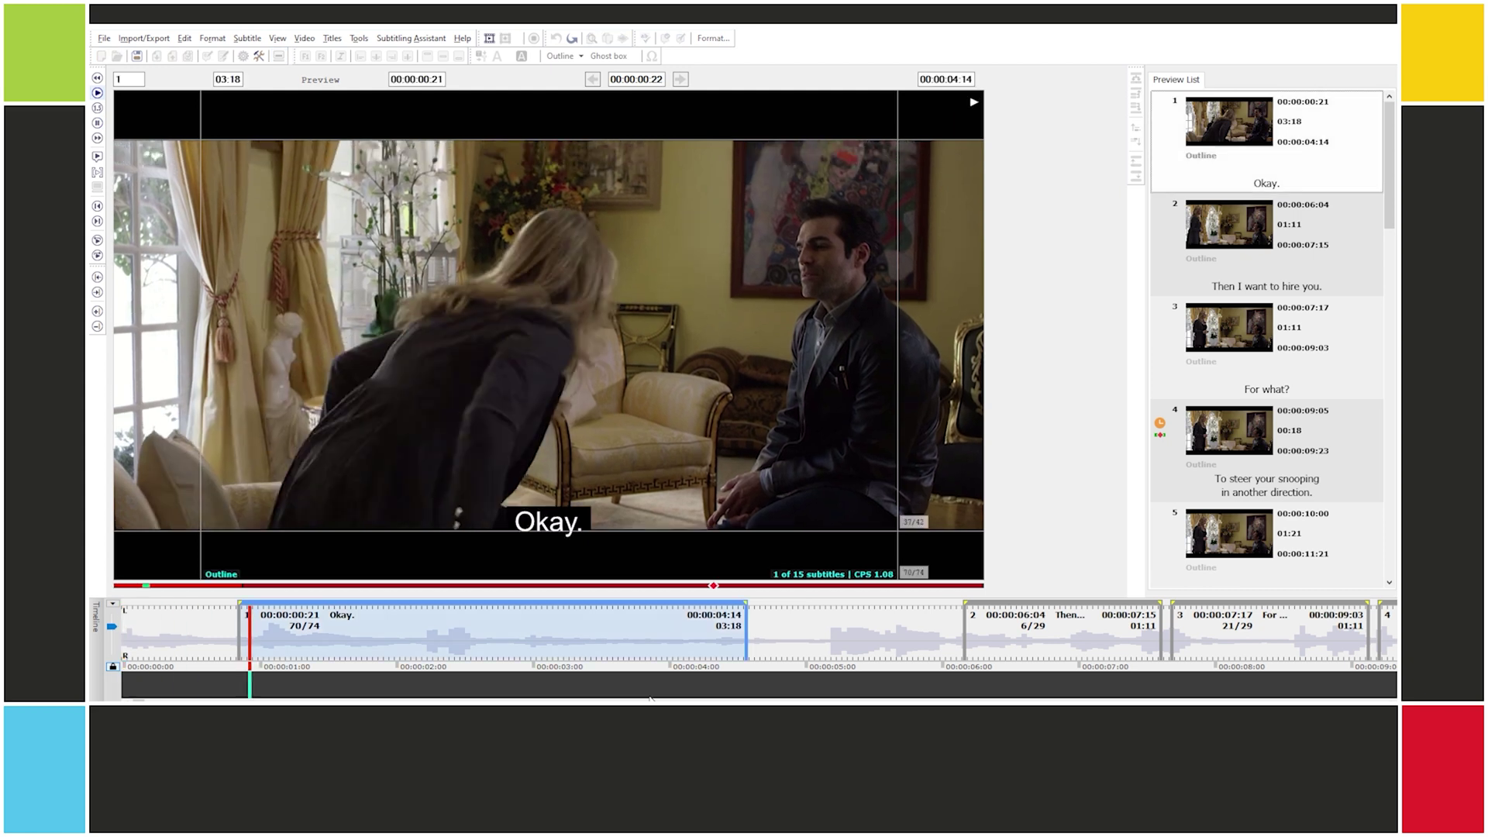
key(space)
key(Left)
key(Left)
key(Left)
key(Left)
key(Left)
key(Left)
key(Left)
key(Left)
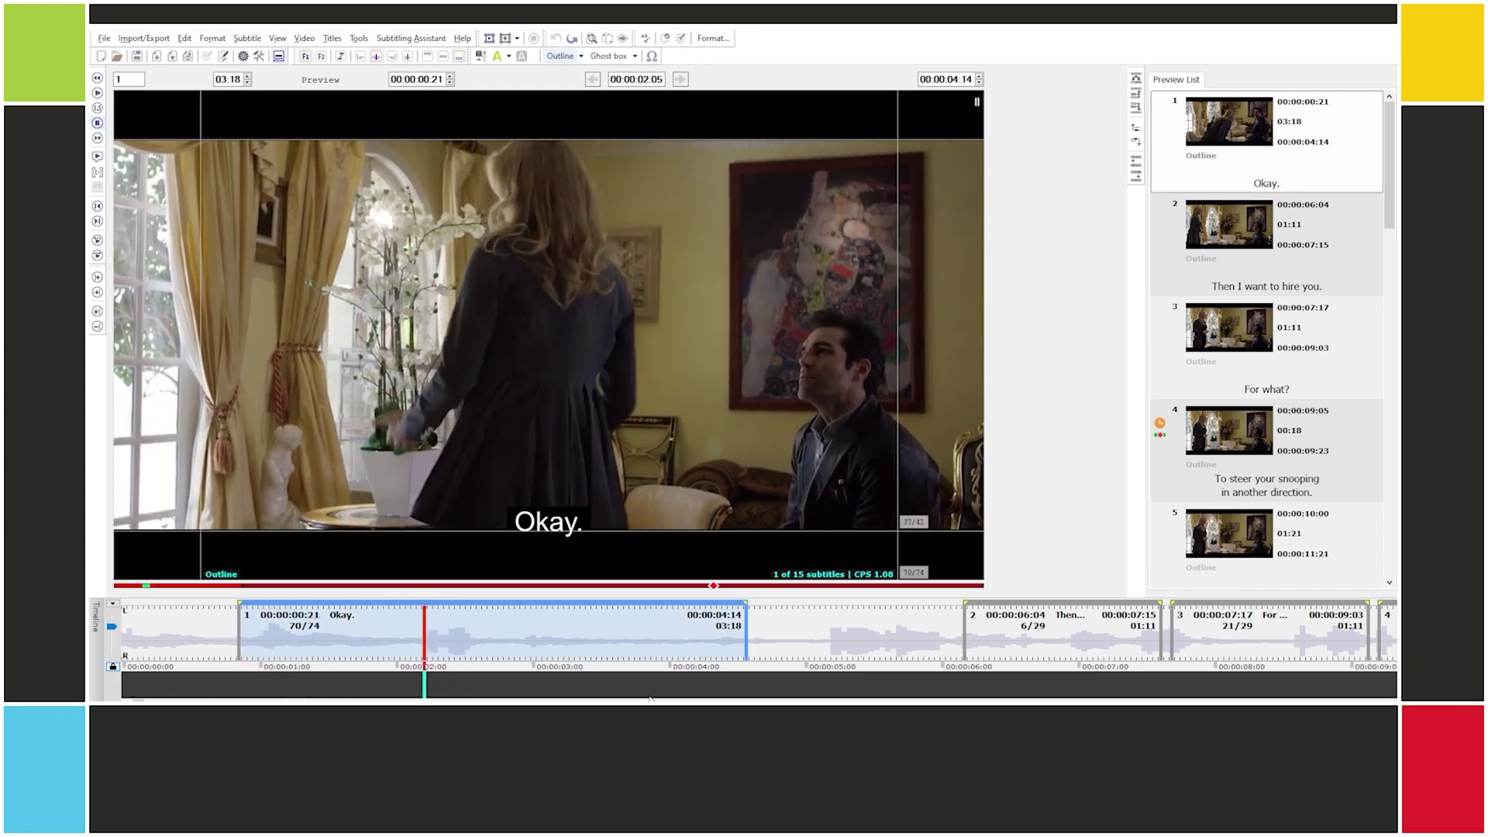
key(Return)
key(alt+bracketright)
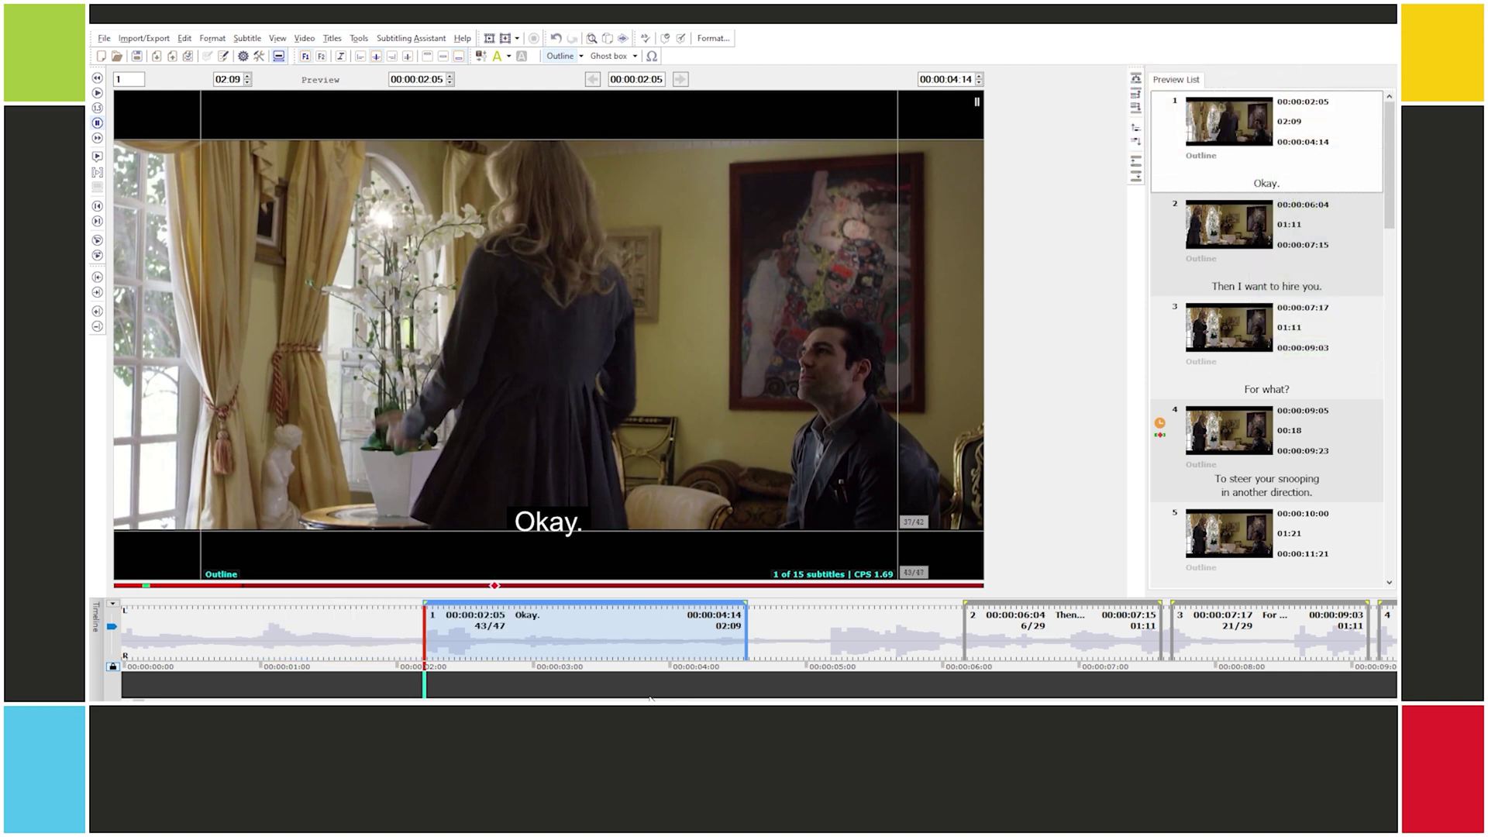
Step: Set the out-cue of subtitle 1 to 00:00:03:07
key(space)
key(space)
key(Insert)
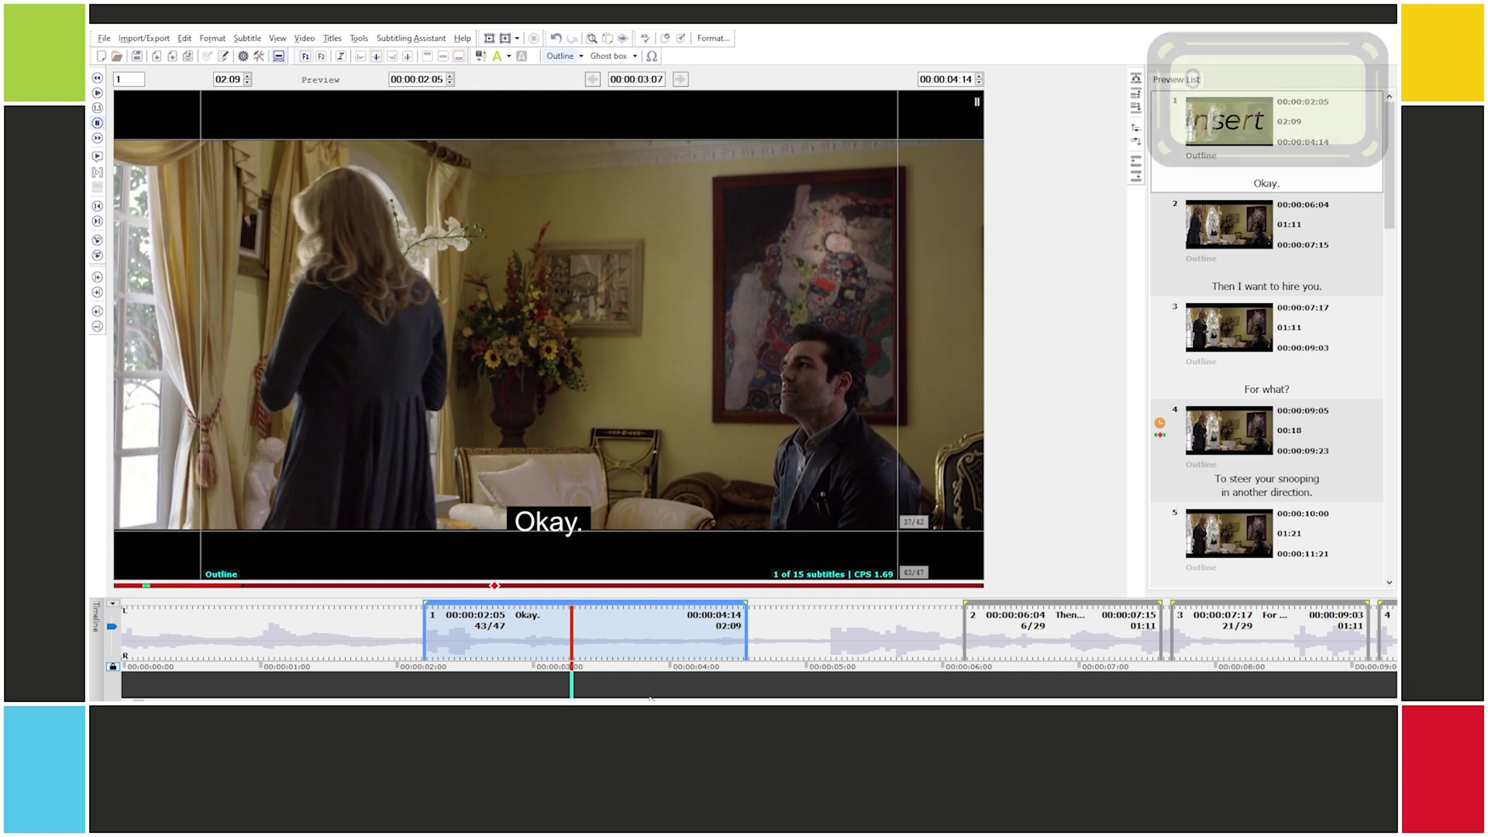
key(alt+p)
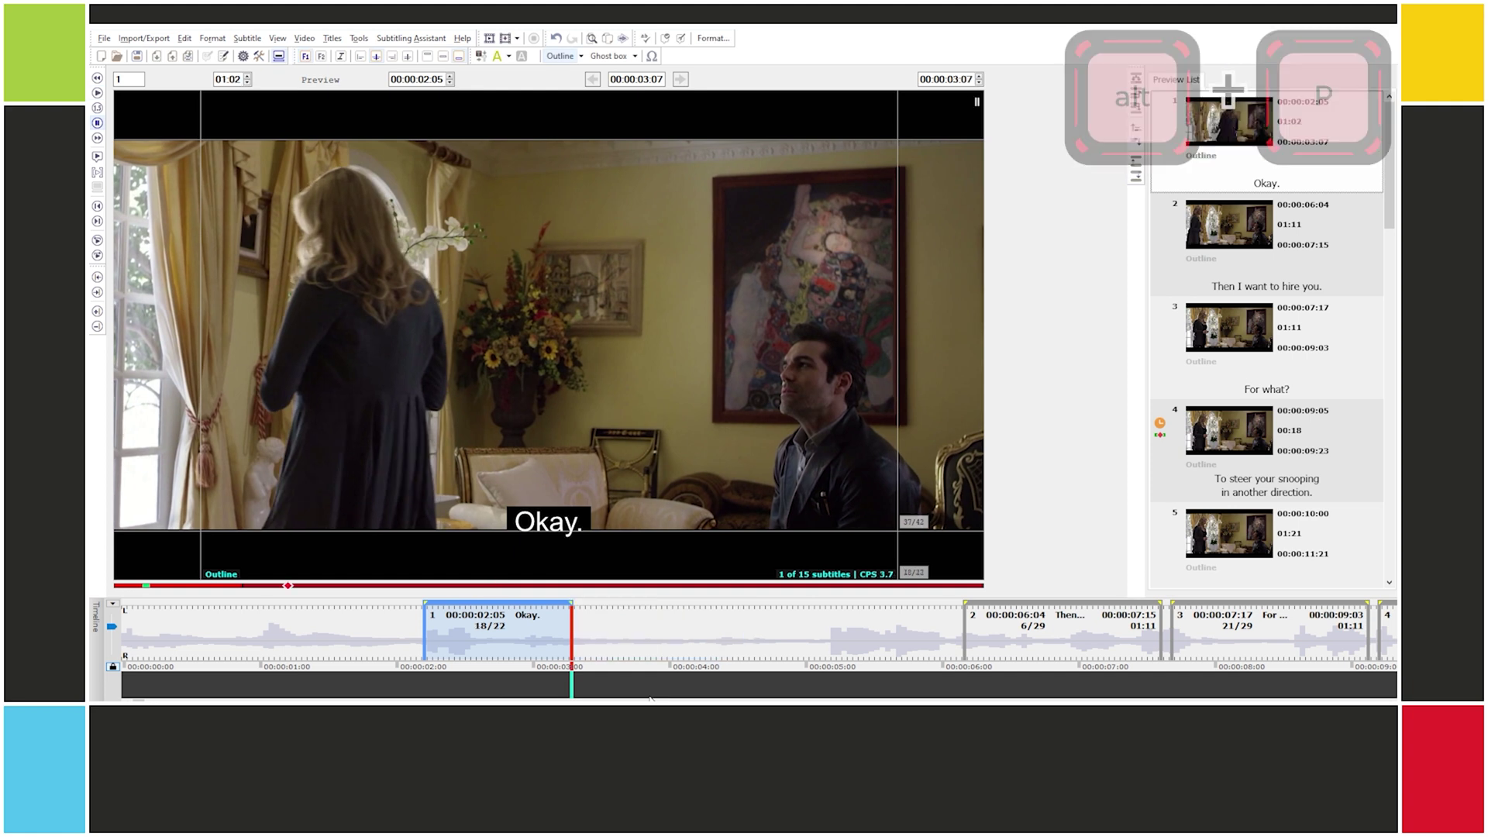
Step: Set subtitle 2's in-cue to 00:00:05:04 and chain its out-cue at 00:00:07:08 to subtitle 3's in-cue at 00:00:07:10
key(space)
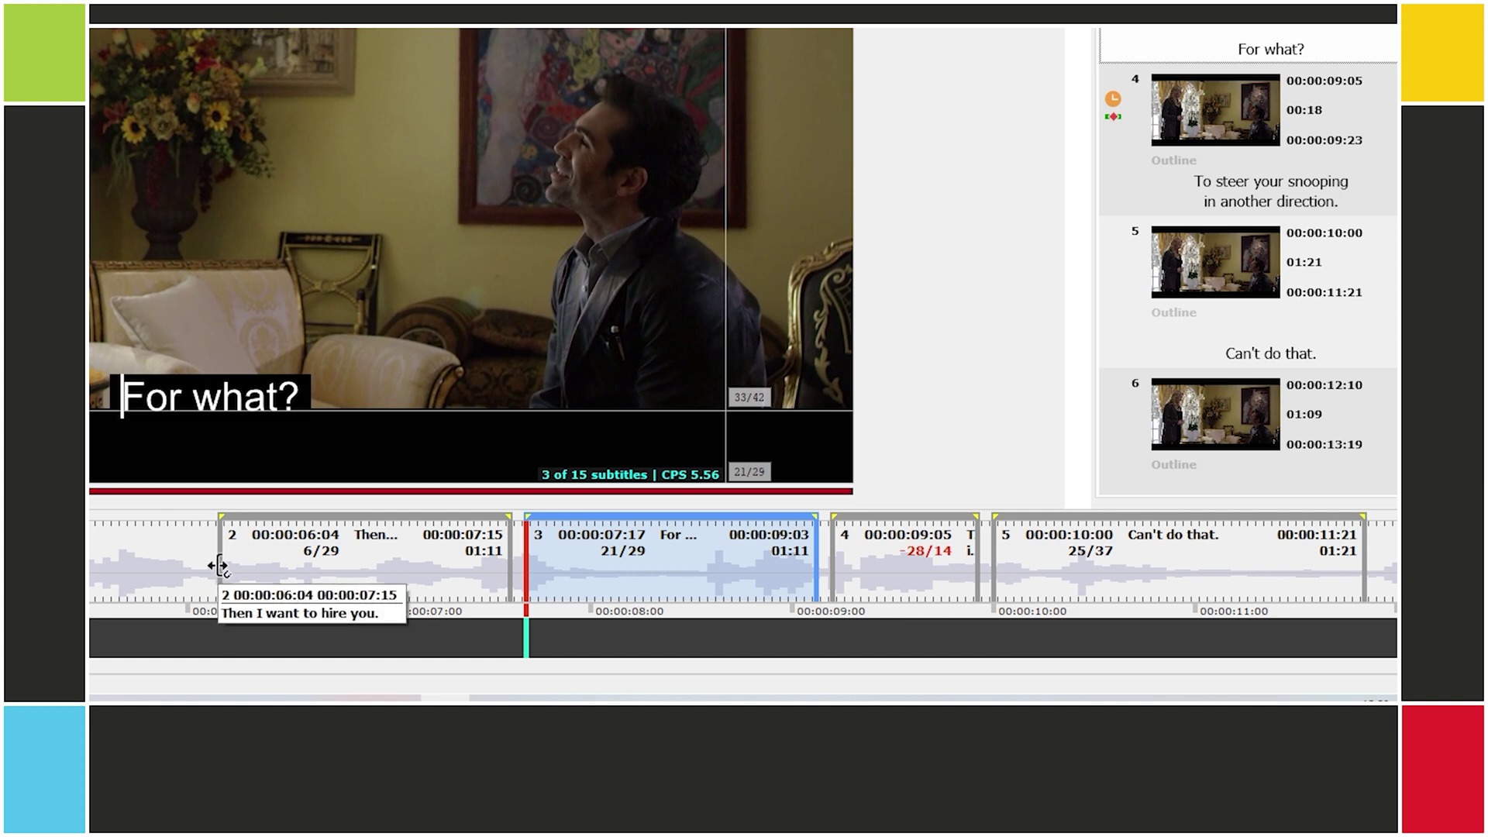
key(Delete)
key(alt+bracketleft)
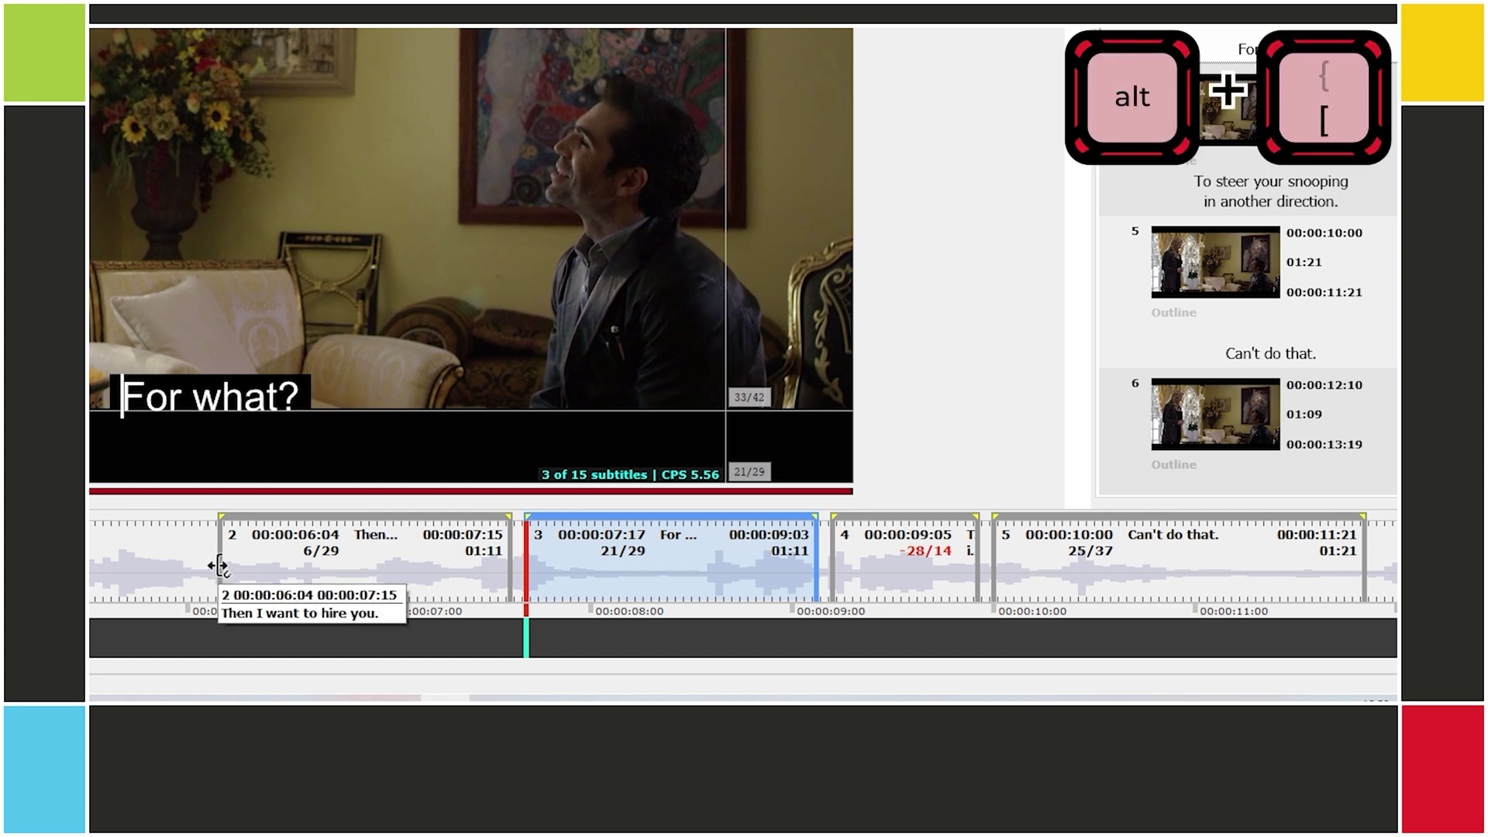
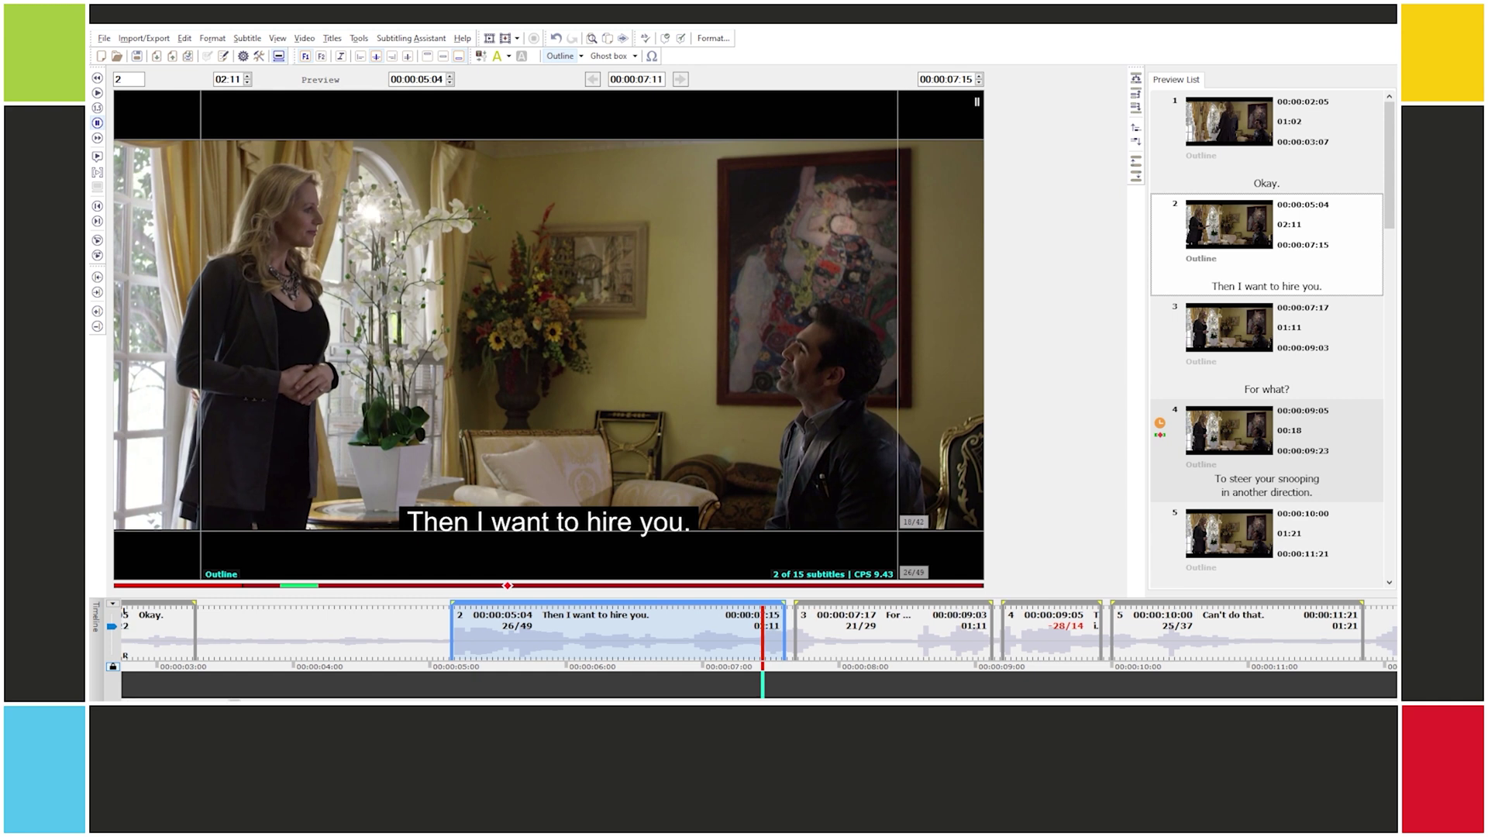
key(alt+bracketleft)
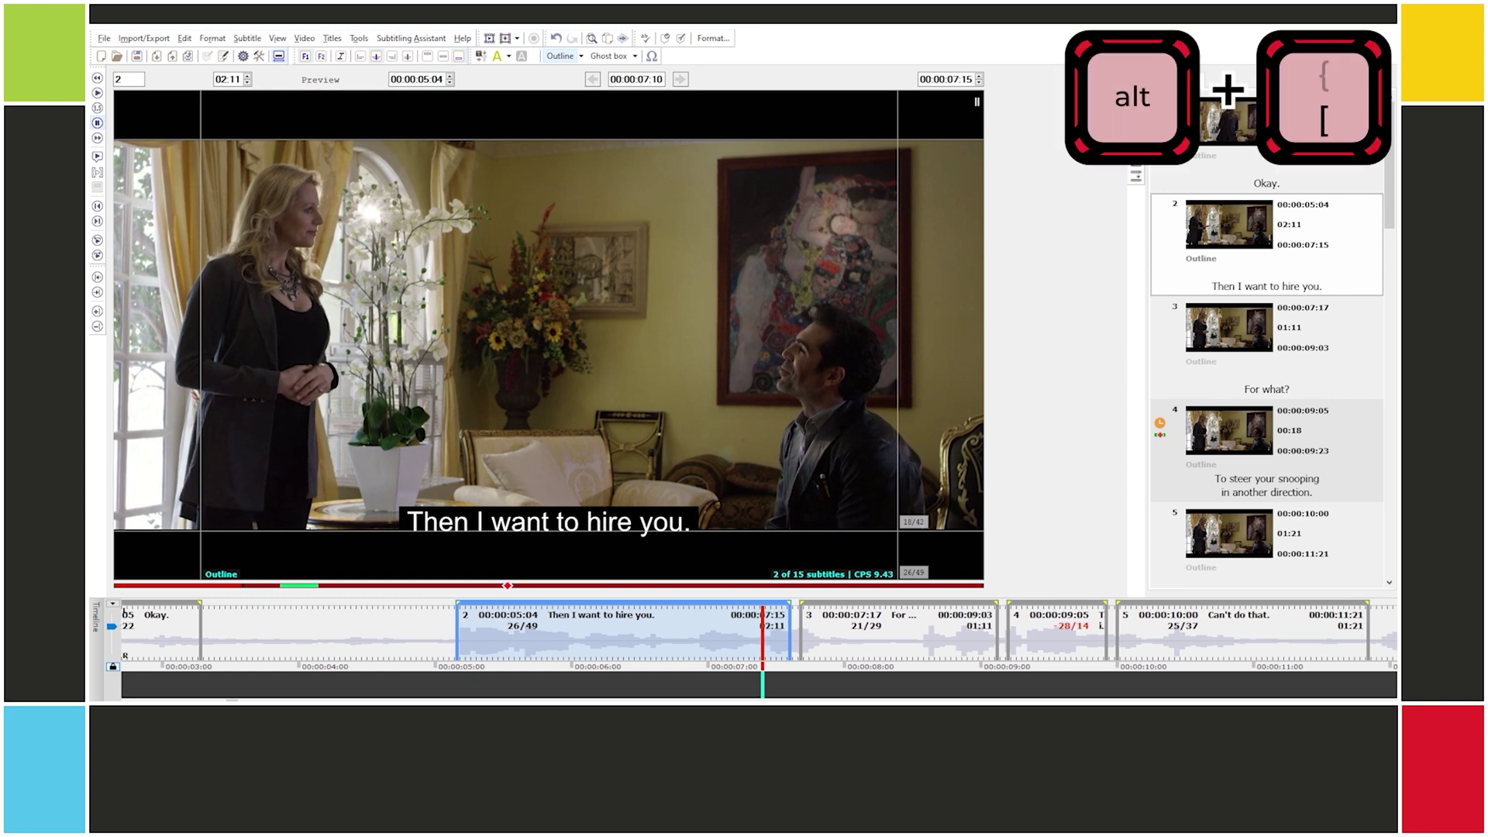
key(alt+bracketleft)
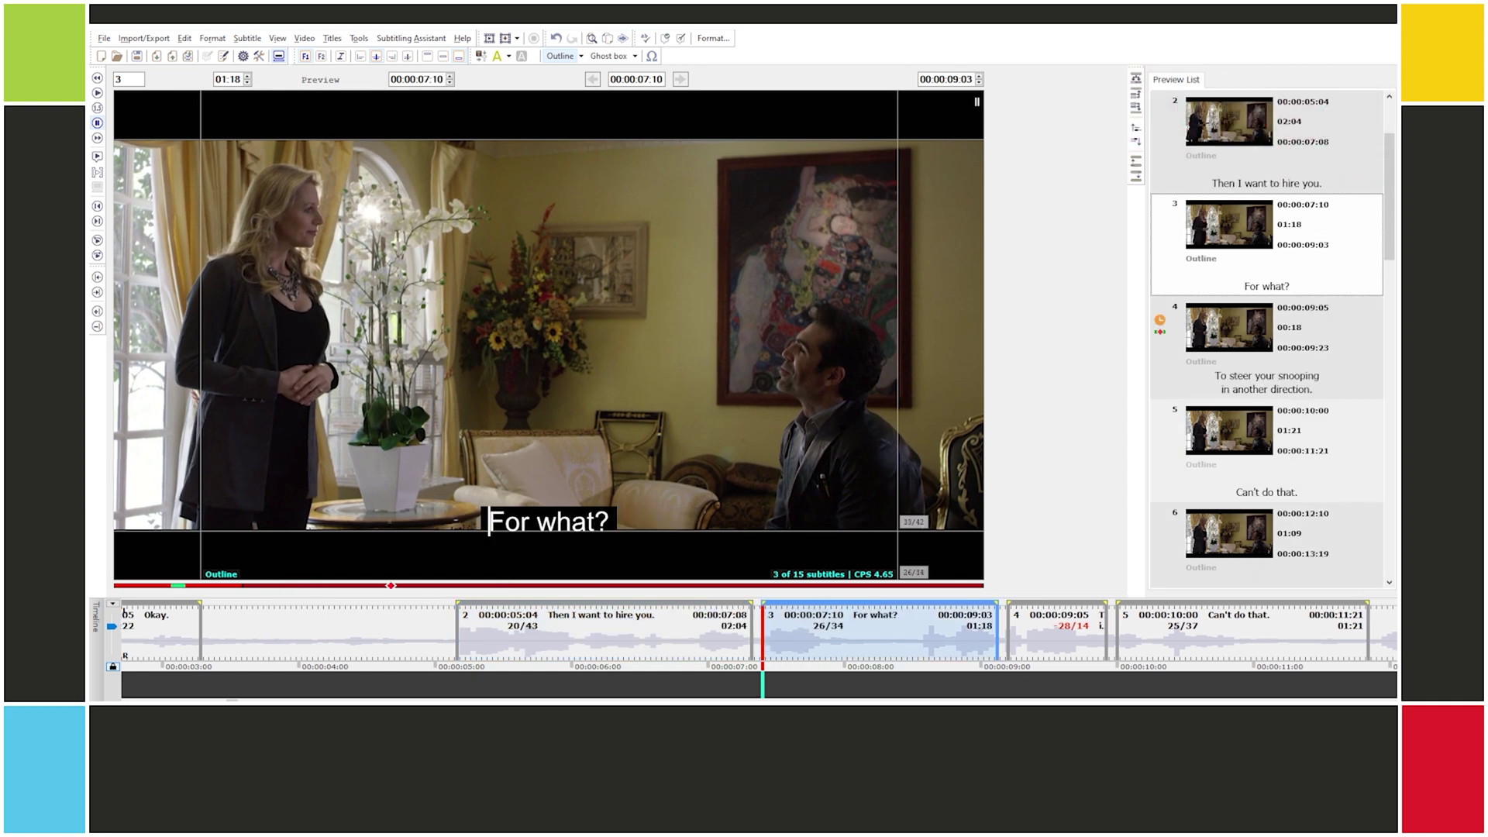
Step: Play on and chain subtitle 3's end to the start of subtitle 4, with subtitle 4's in-cue at 00:00:08:14
key(space)
key(space)
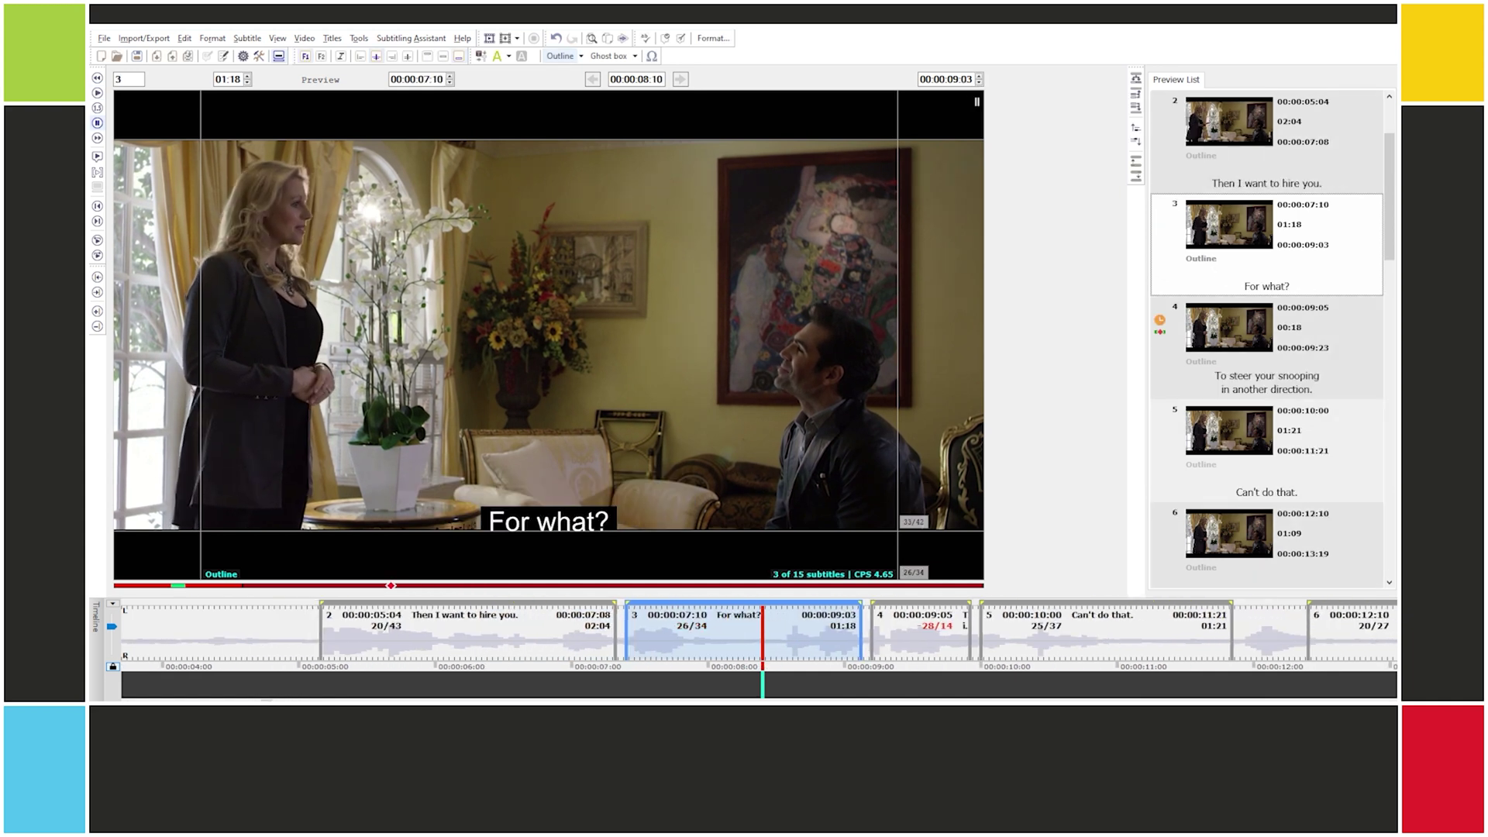
key(Delete)
key(alt+bracketleft)
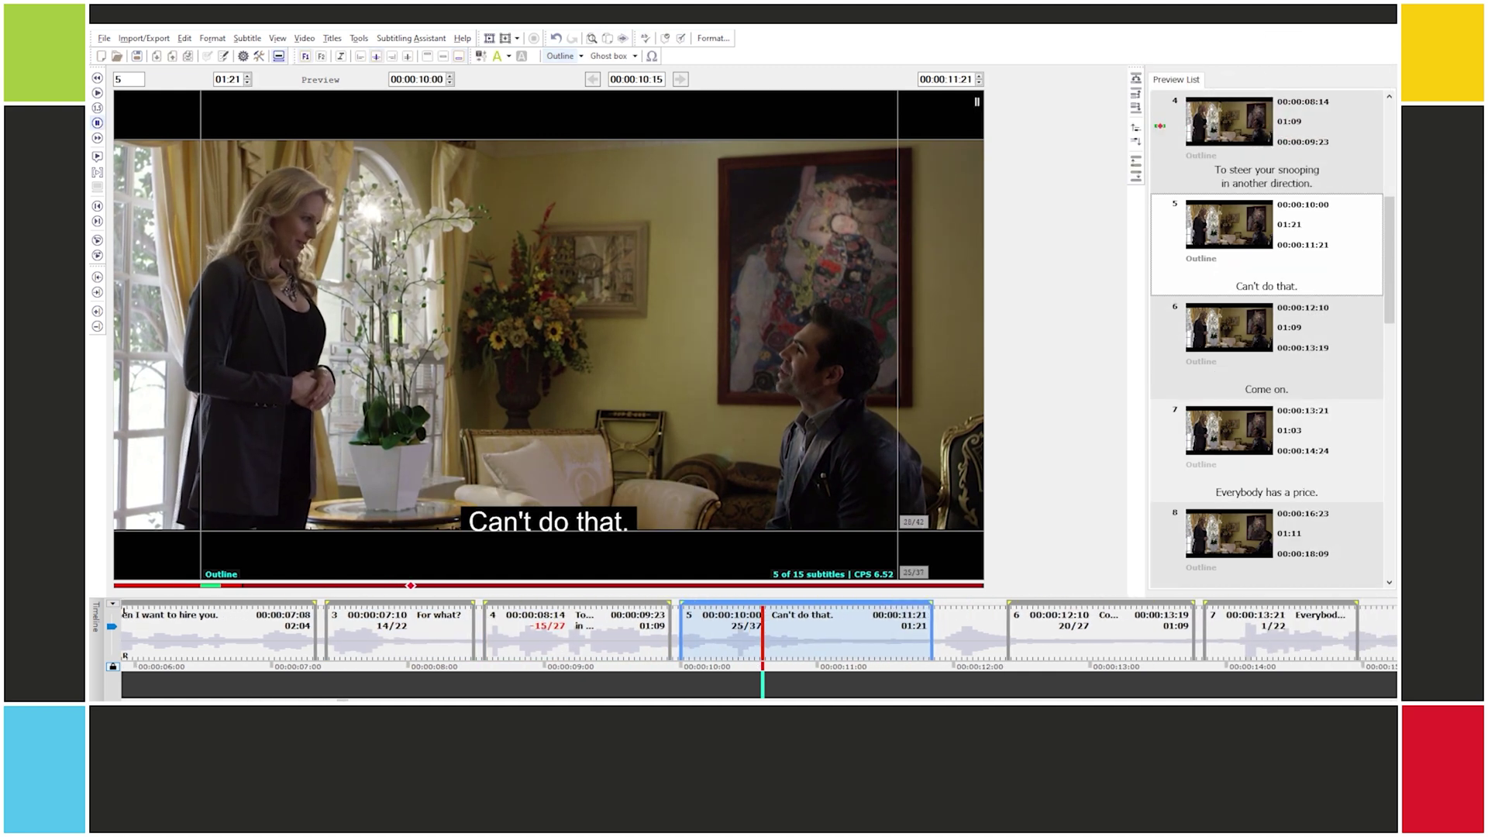
Step: Find the start of "Can't do that." and chain subtitle 4's out-cue at 00:00:10:06 to subtitle 5's in-cue at 00:00:10:08
key(Left)
key(Left)
key(Left)
key(Left)
key(Left)
key(Left)
key(Left)
key(Delete)
key(alt+bracketleft)
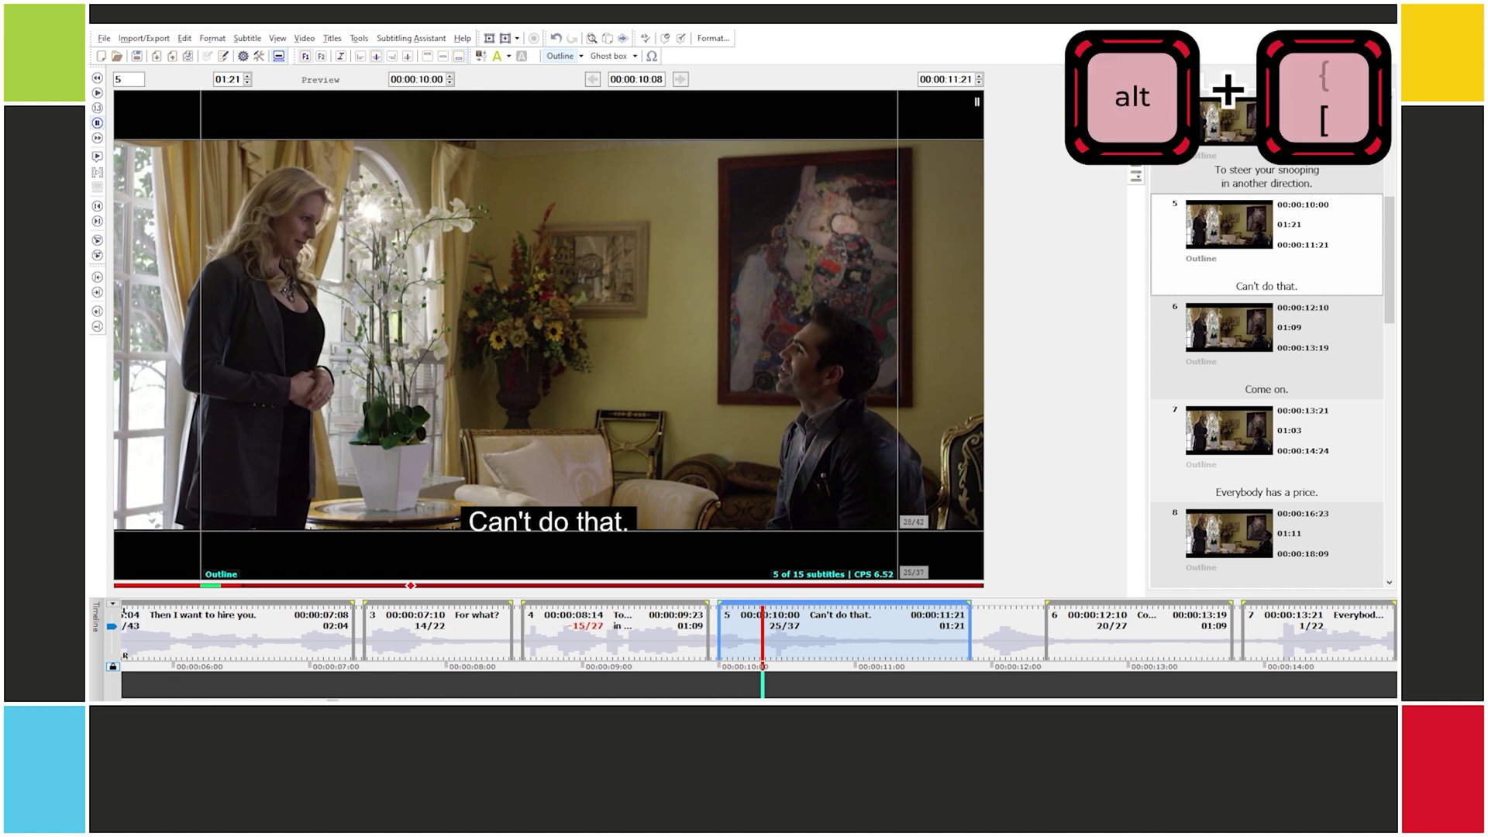
Step: Play on and set the out-cue of subtitle 5 to 00:00:11:17
key(space)
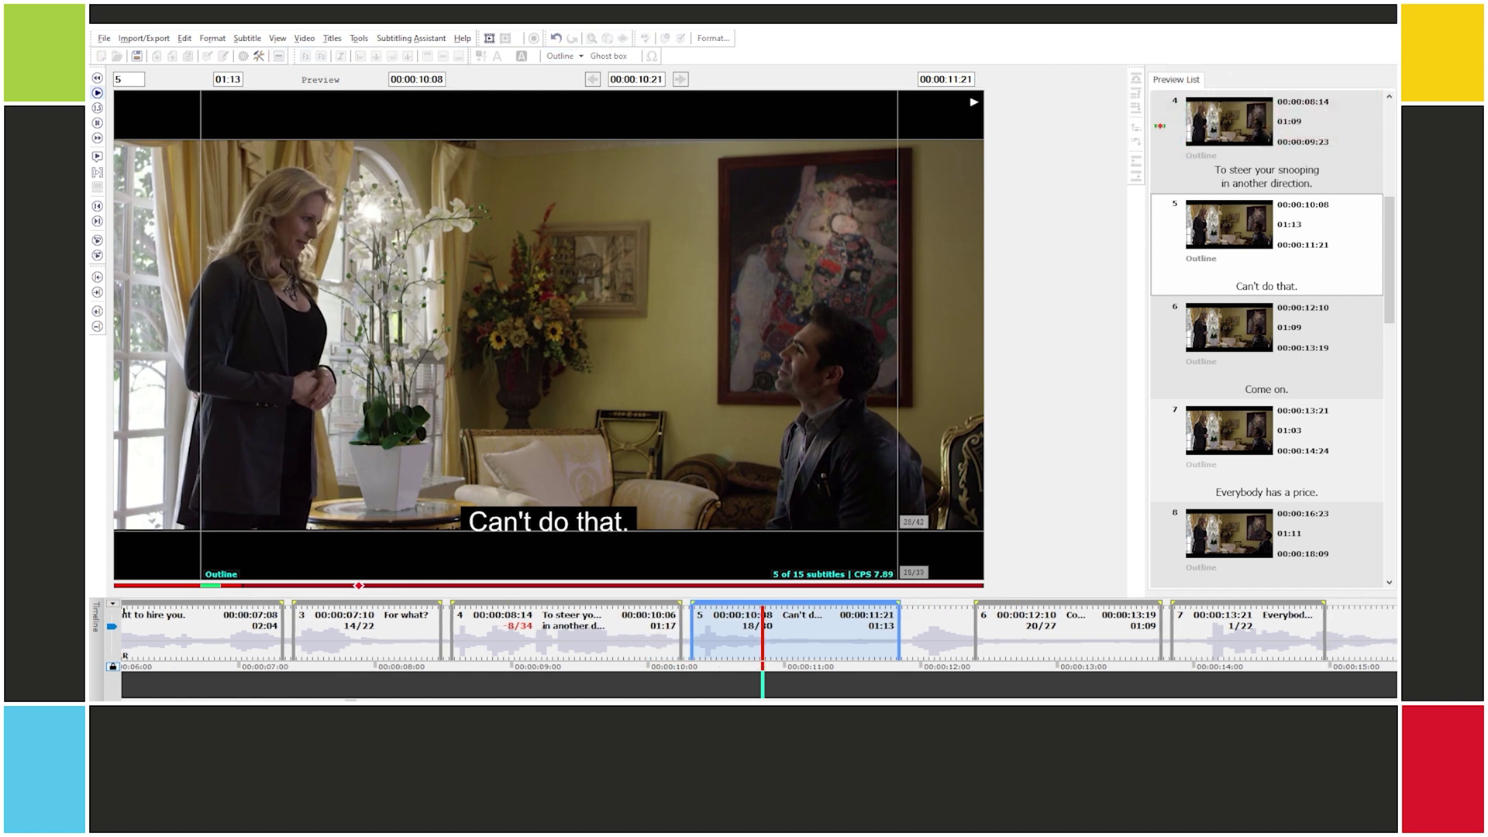
key(Insert)
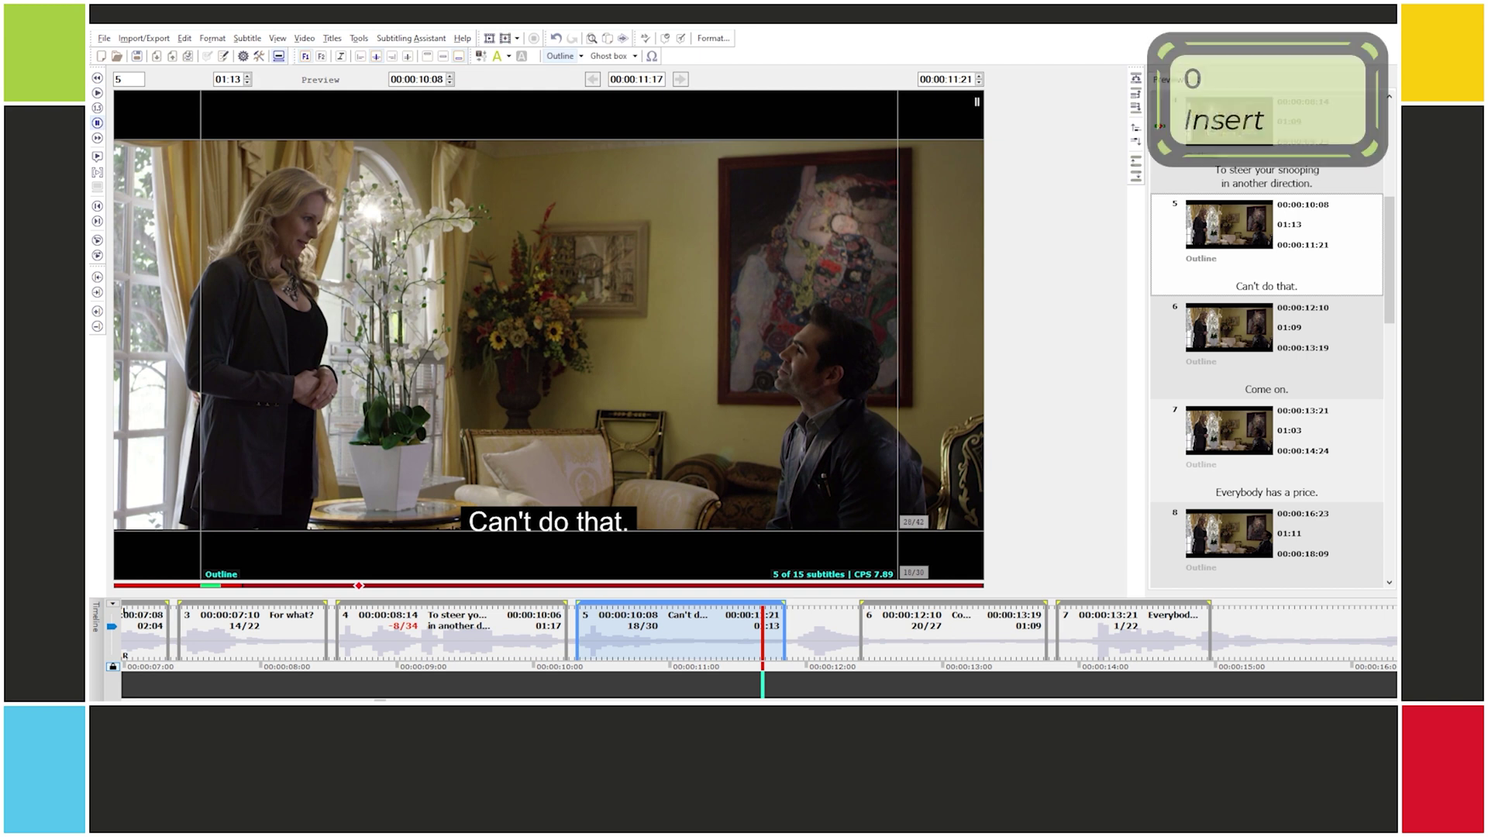
key(alt+p)
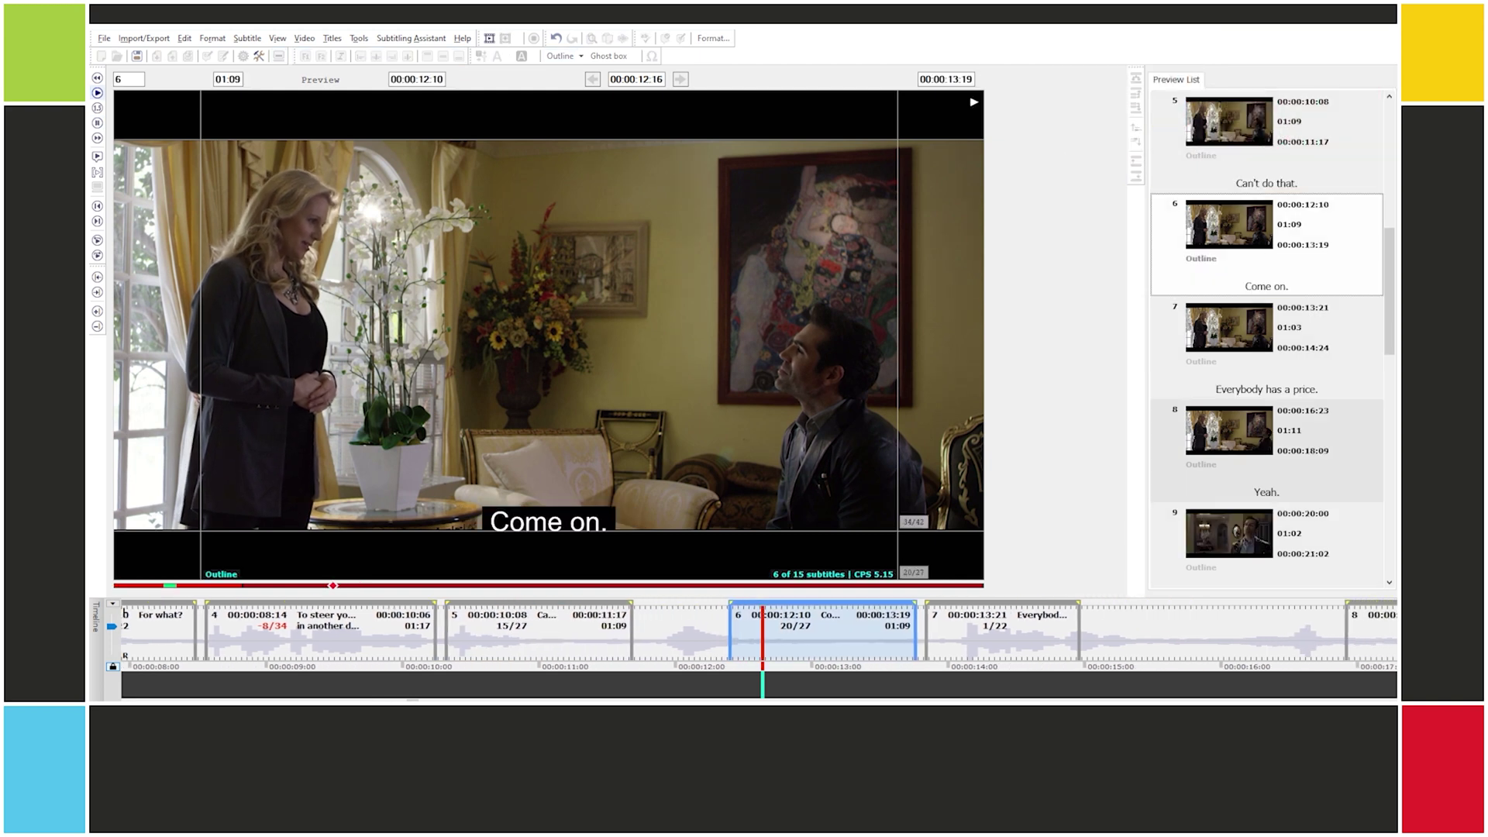
Step: Find the start of "Come on." and set the in-cue of subtitle 6 to 00:00:11:23
key(space)
key(ctrl+Right)
key(ctrl+Right)
key(ctrl+Right)
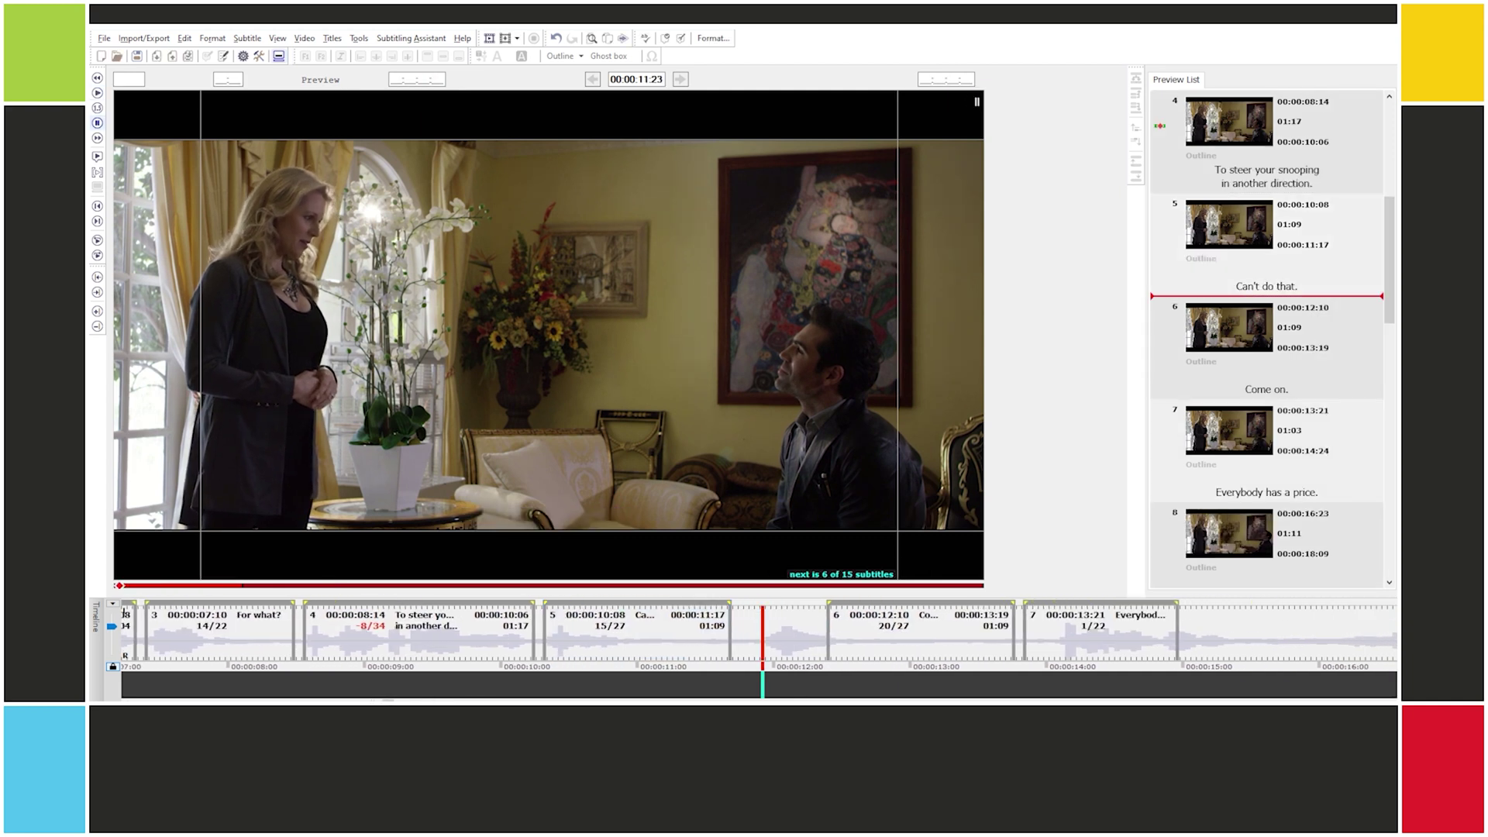
key(Return)
key(alt+bracketright)
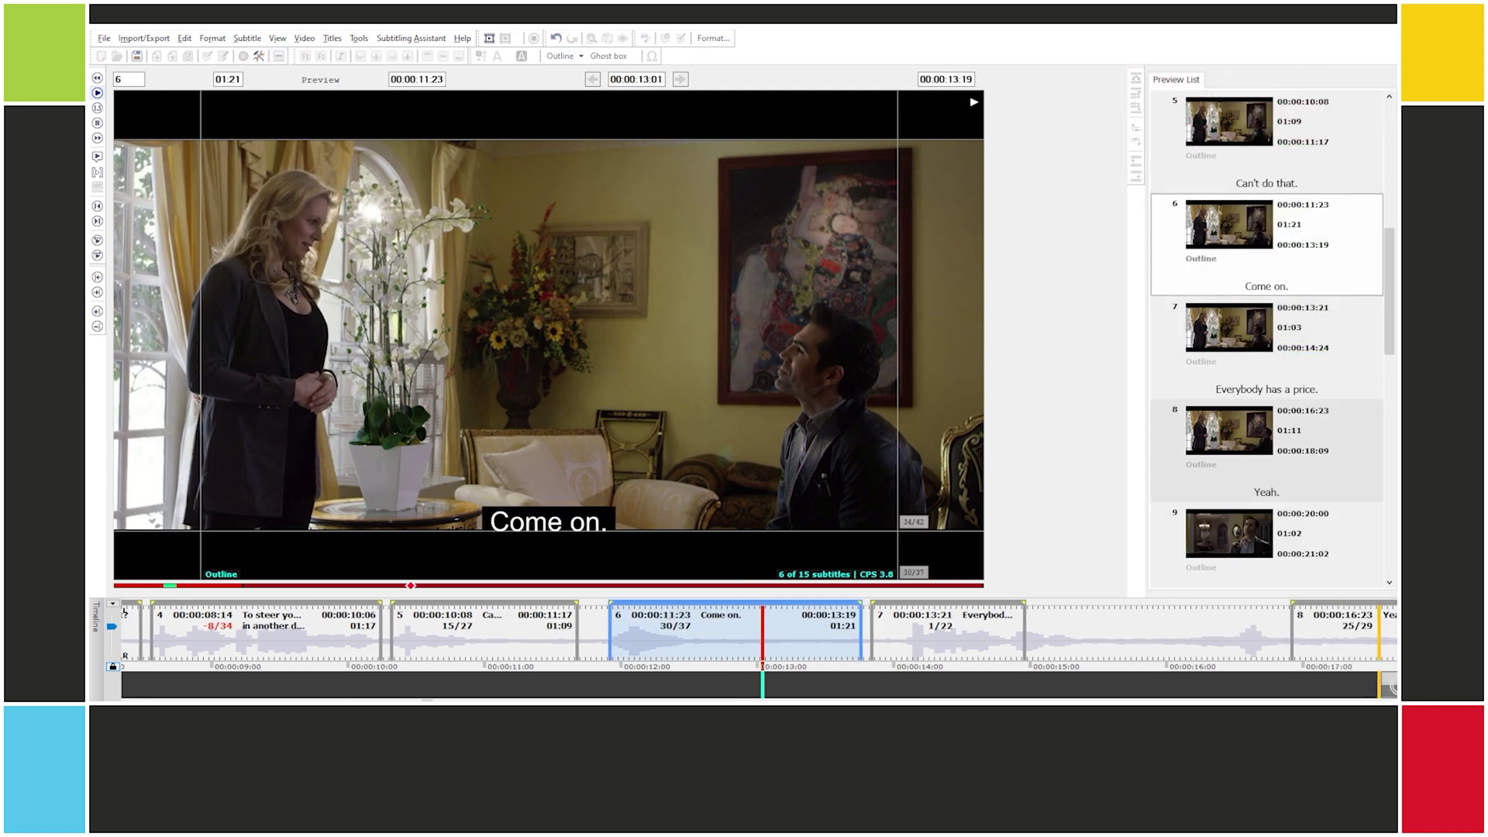
Step: Set the out-cue of subtitle 6 to 00:00:13:03 and the in-cue of subtitle 7 to 00:00:14:03
key(Insert)
key(alt+p)
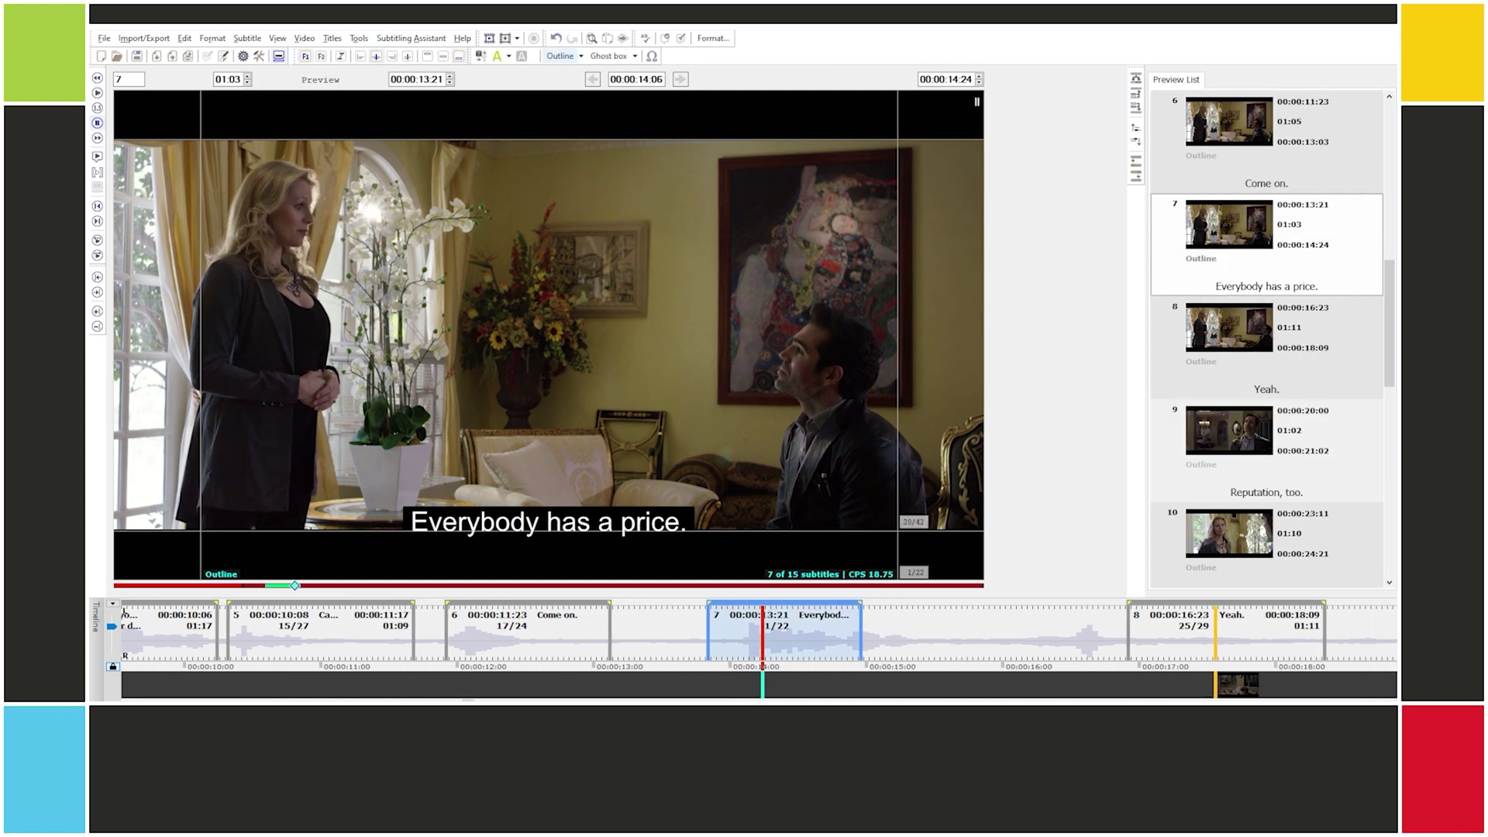
key(Return)
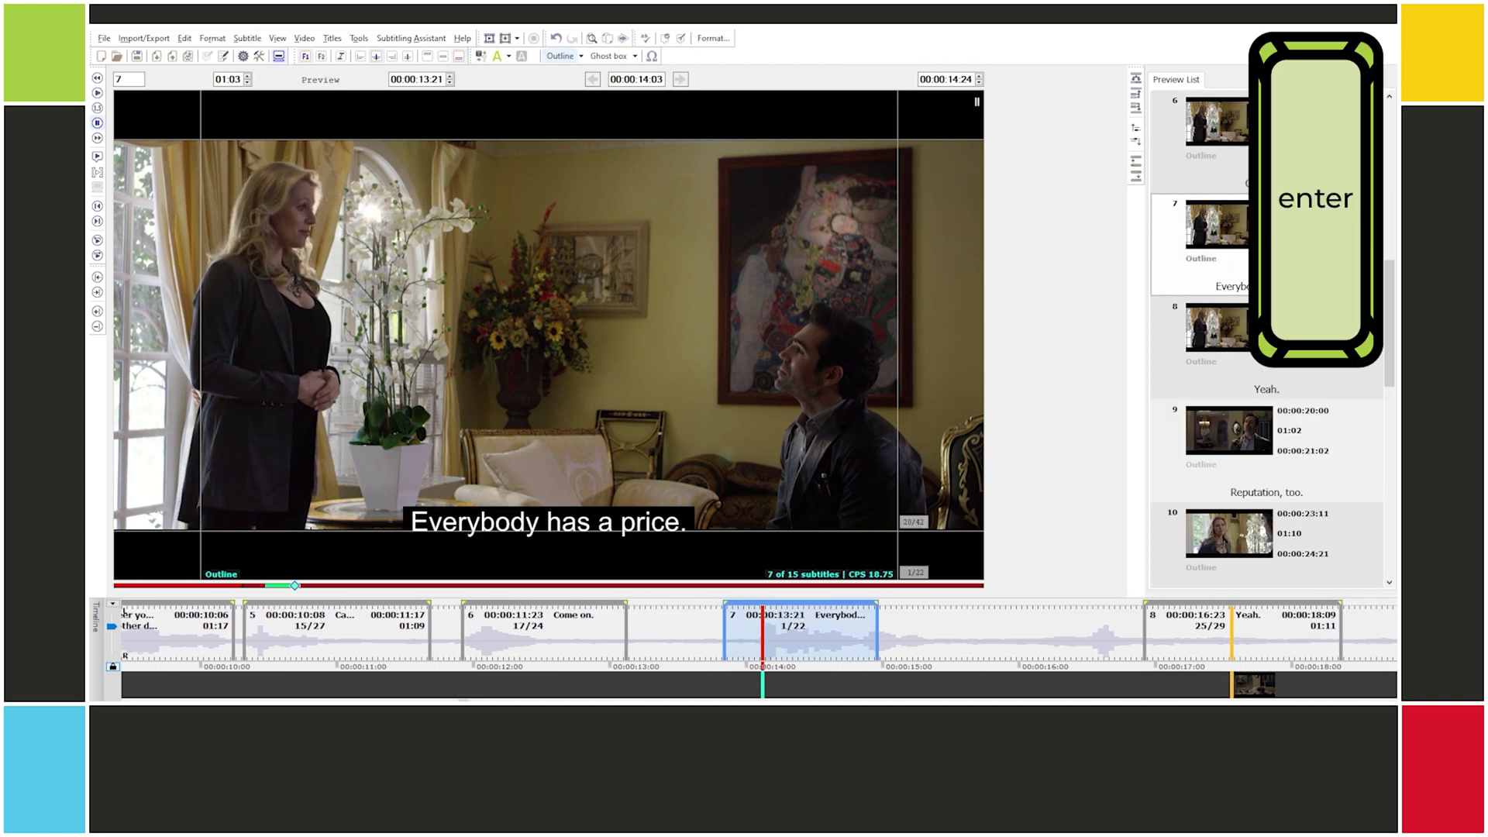
key(alt+bracketright)
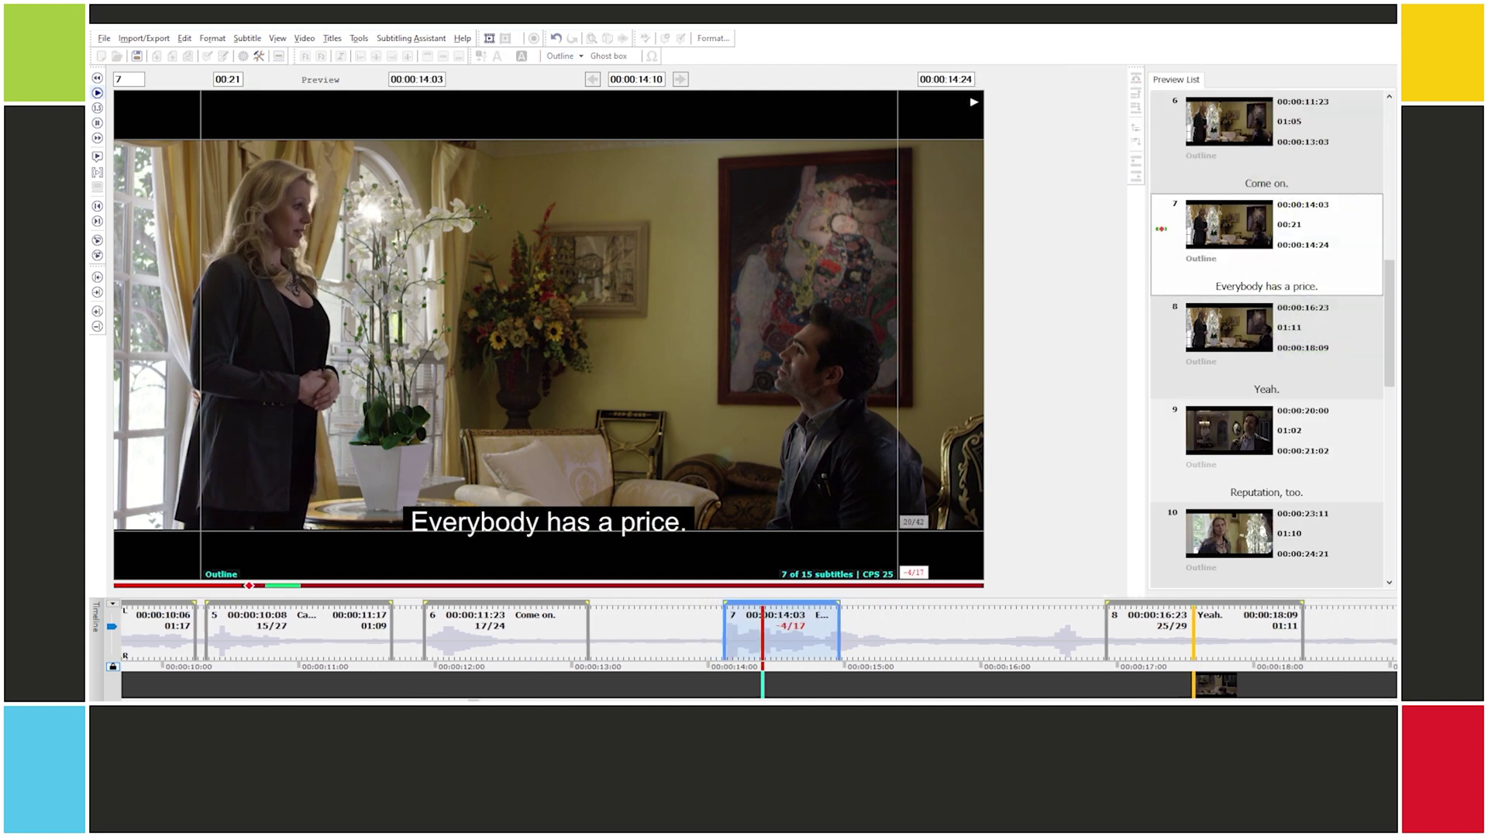
Step: End subtitle 7 at 00:00:15:12 and start subtitle 8 at 00:00:16:12, where "Yeah." is spoken
key(Insert)
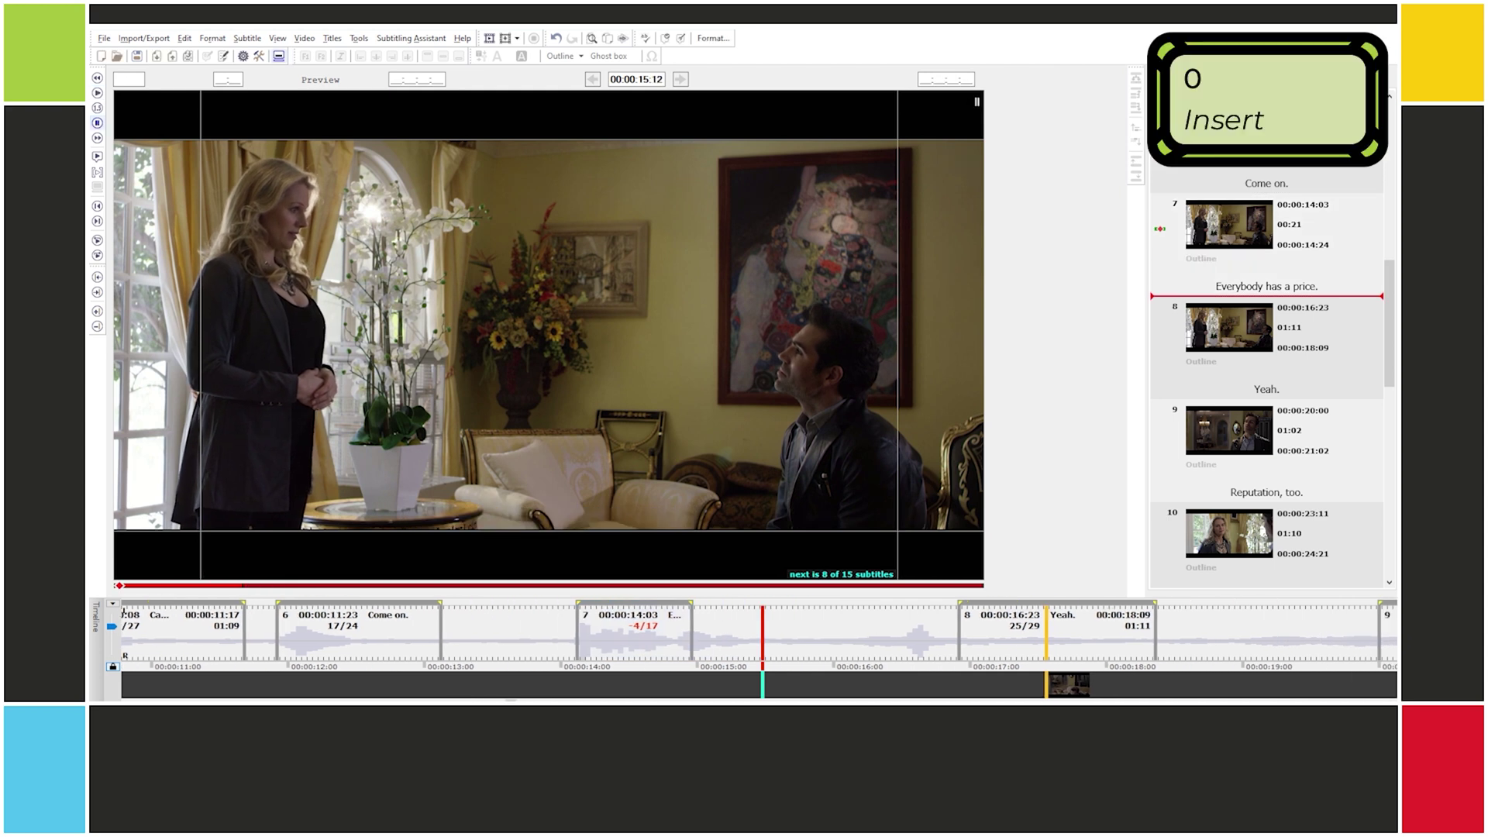
key(alt+p)
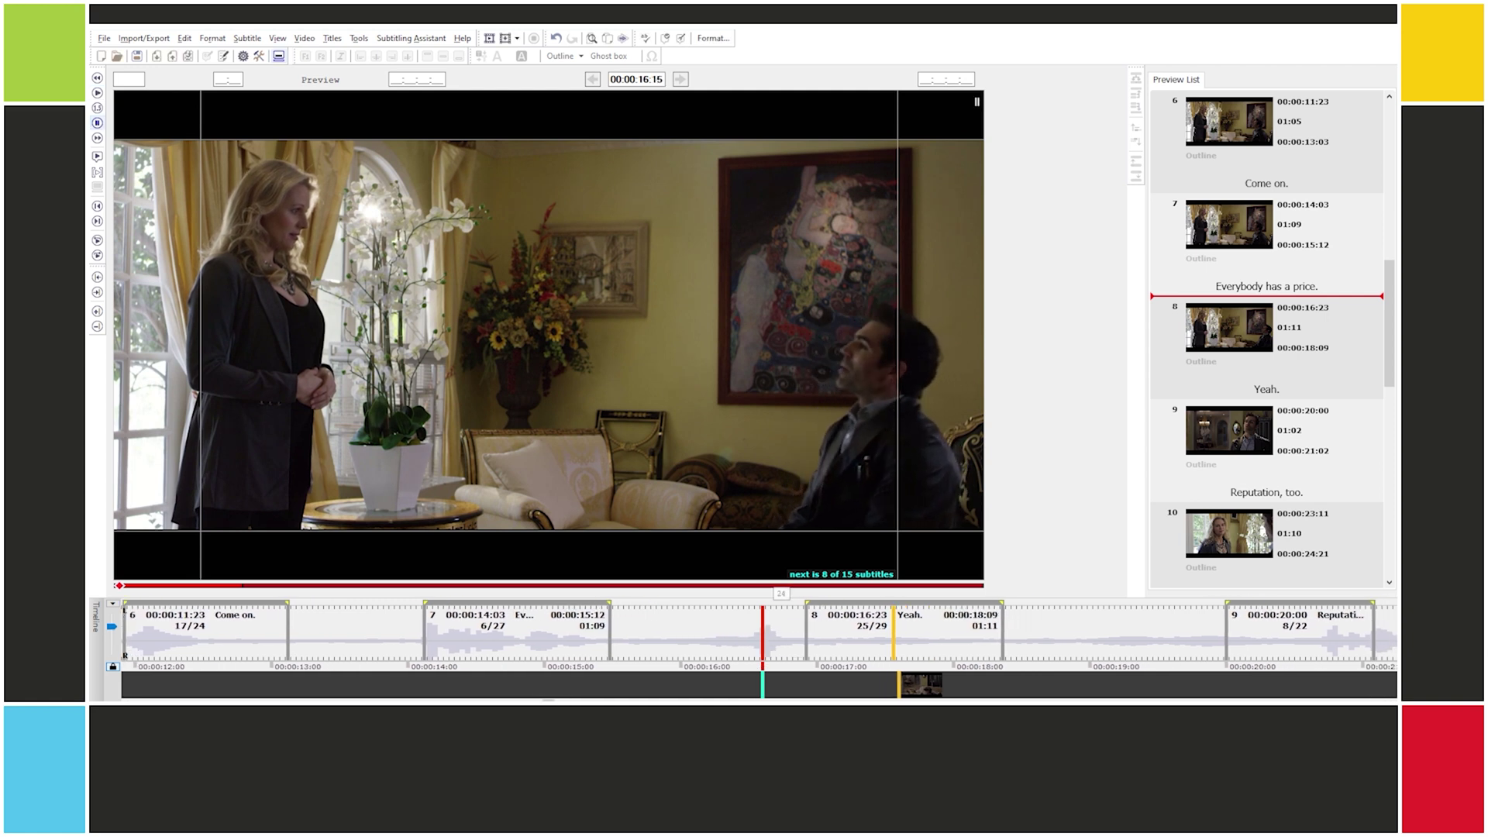
key(alt+i)
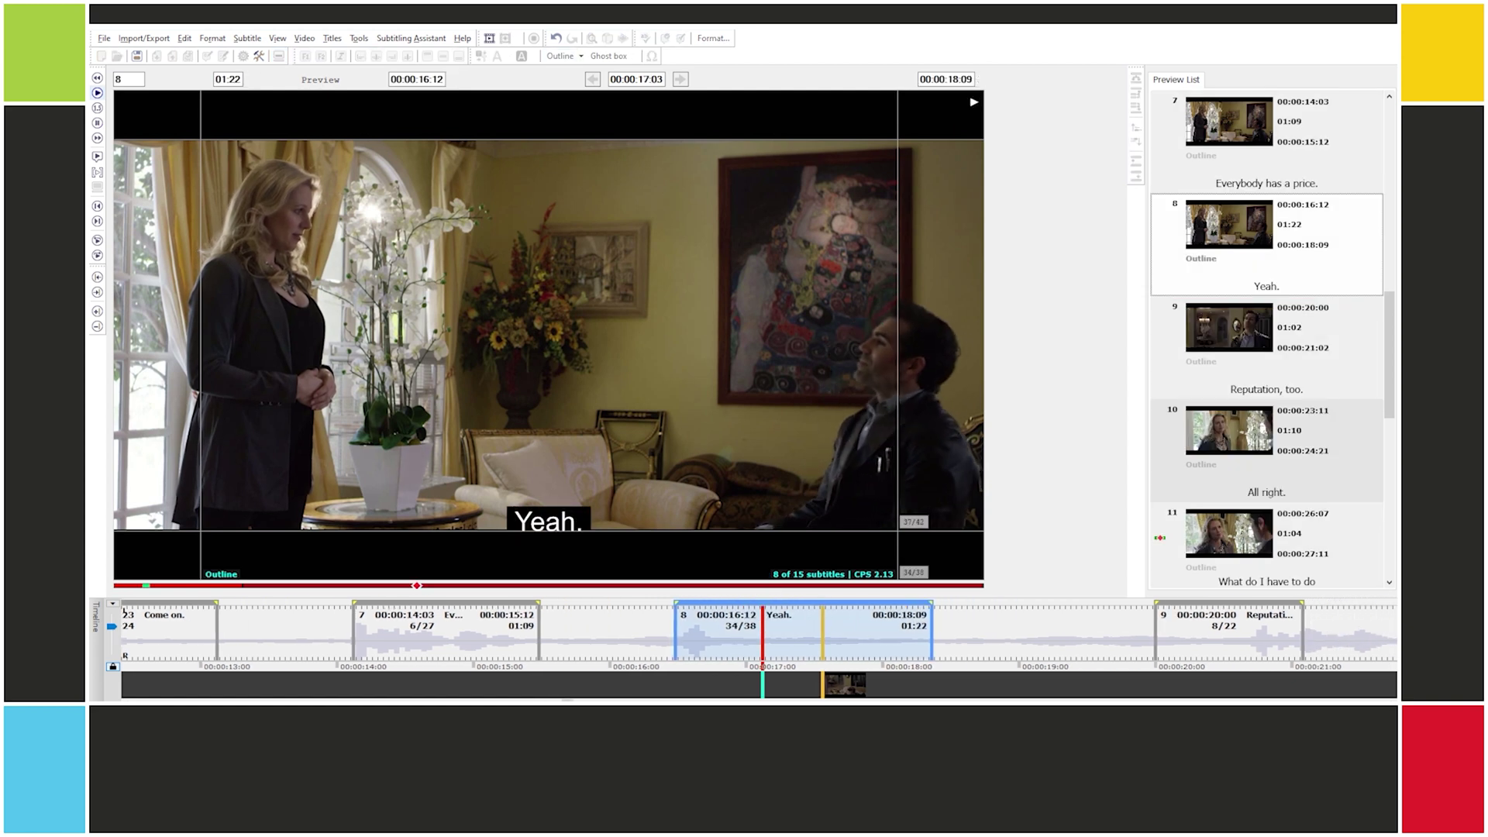
Step: Set the out-cue of subtitle 8 to 00:00:17:12 and the in-cue of subtitle 9 to 00:00:20:18
key(Delete)
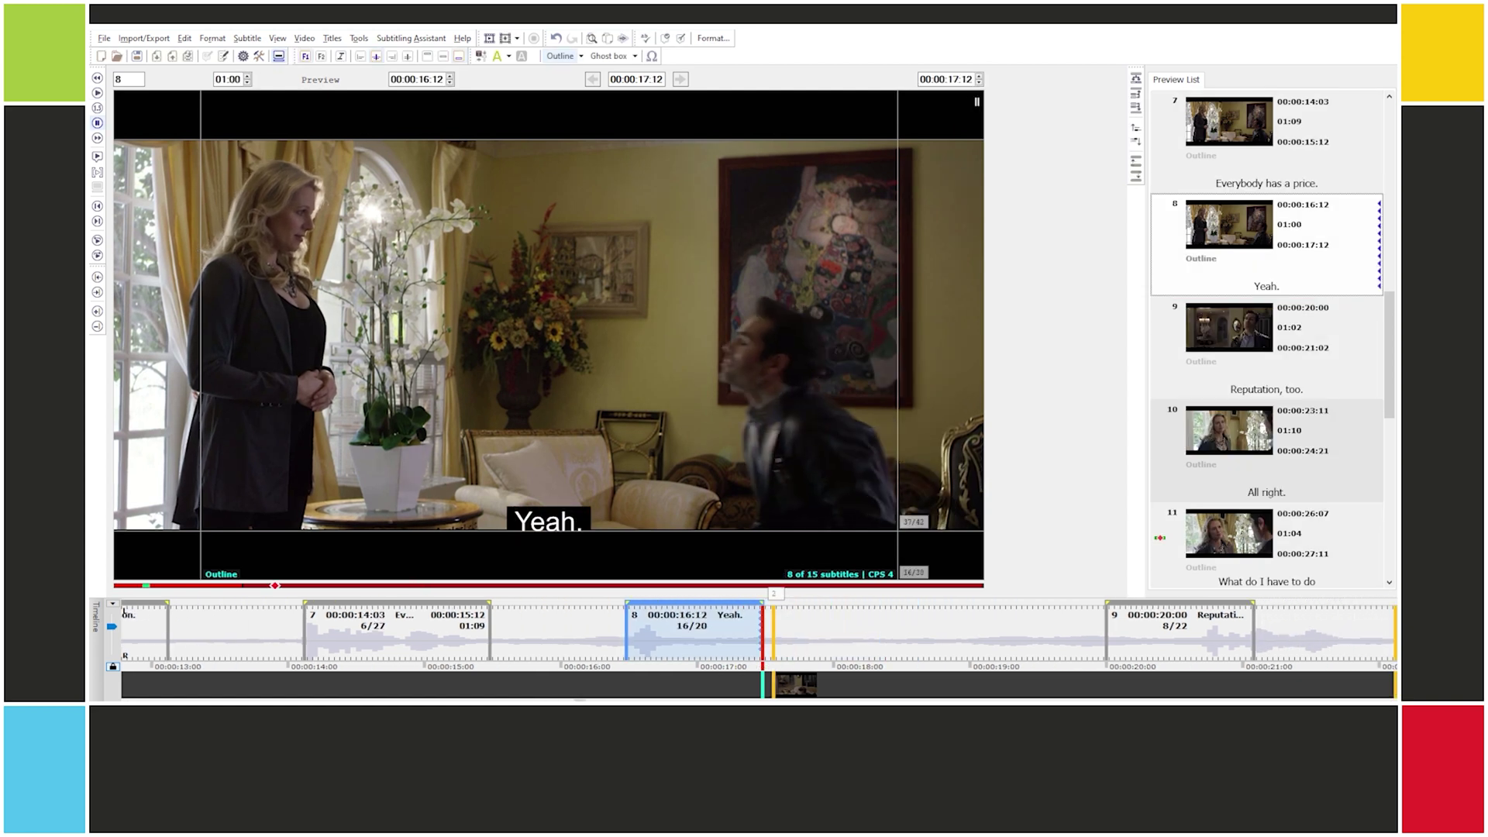
key(space)
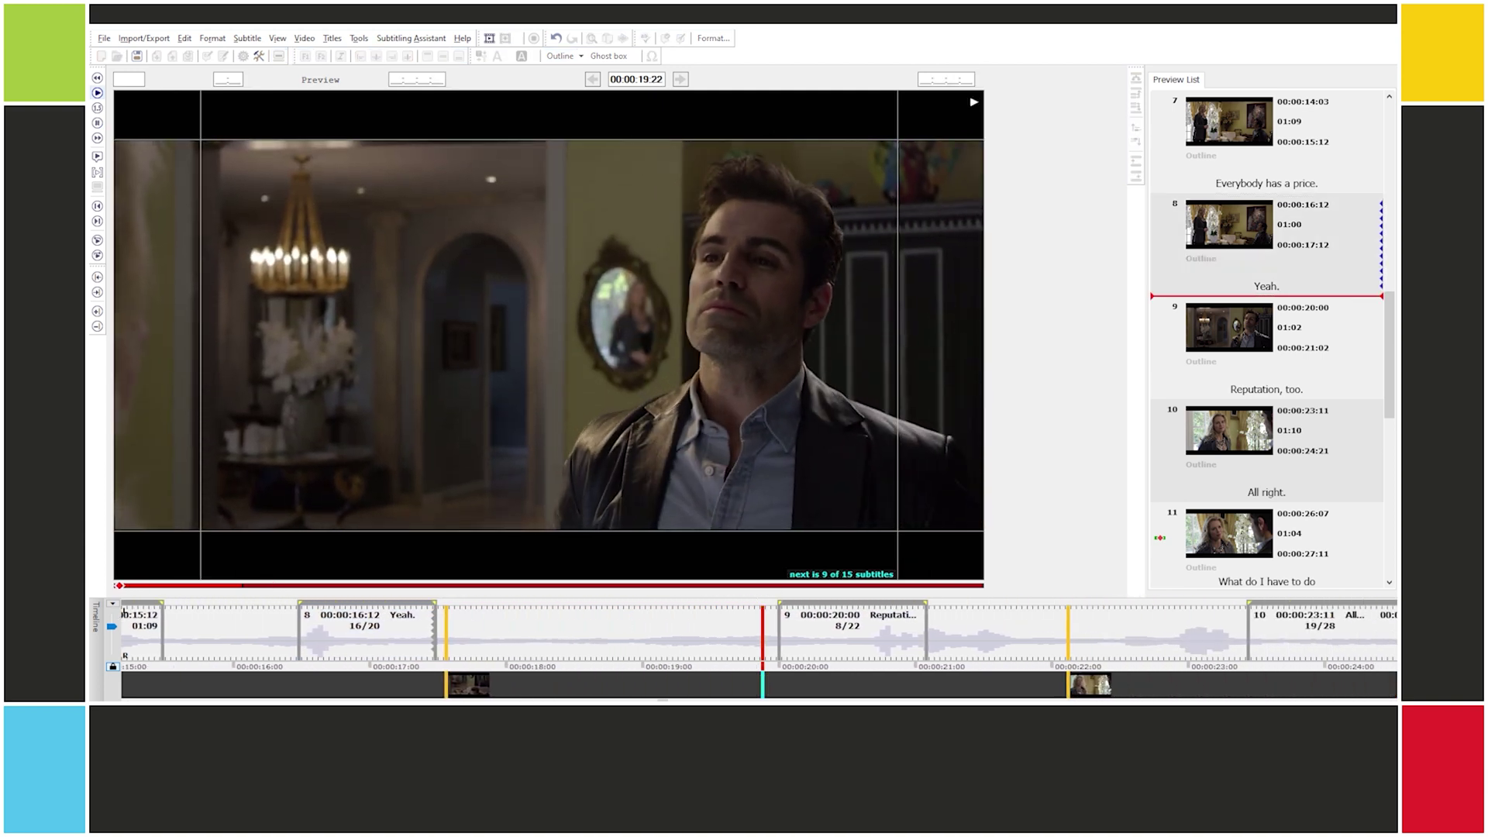
key(Return)
key(alt+bracketright)
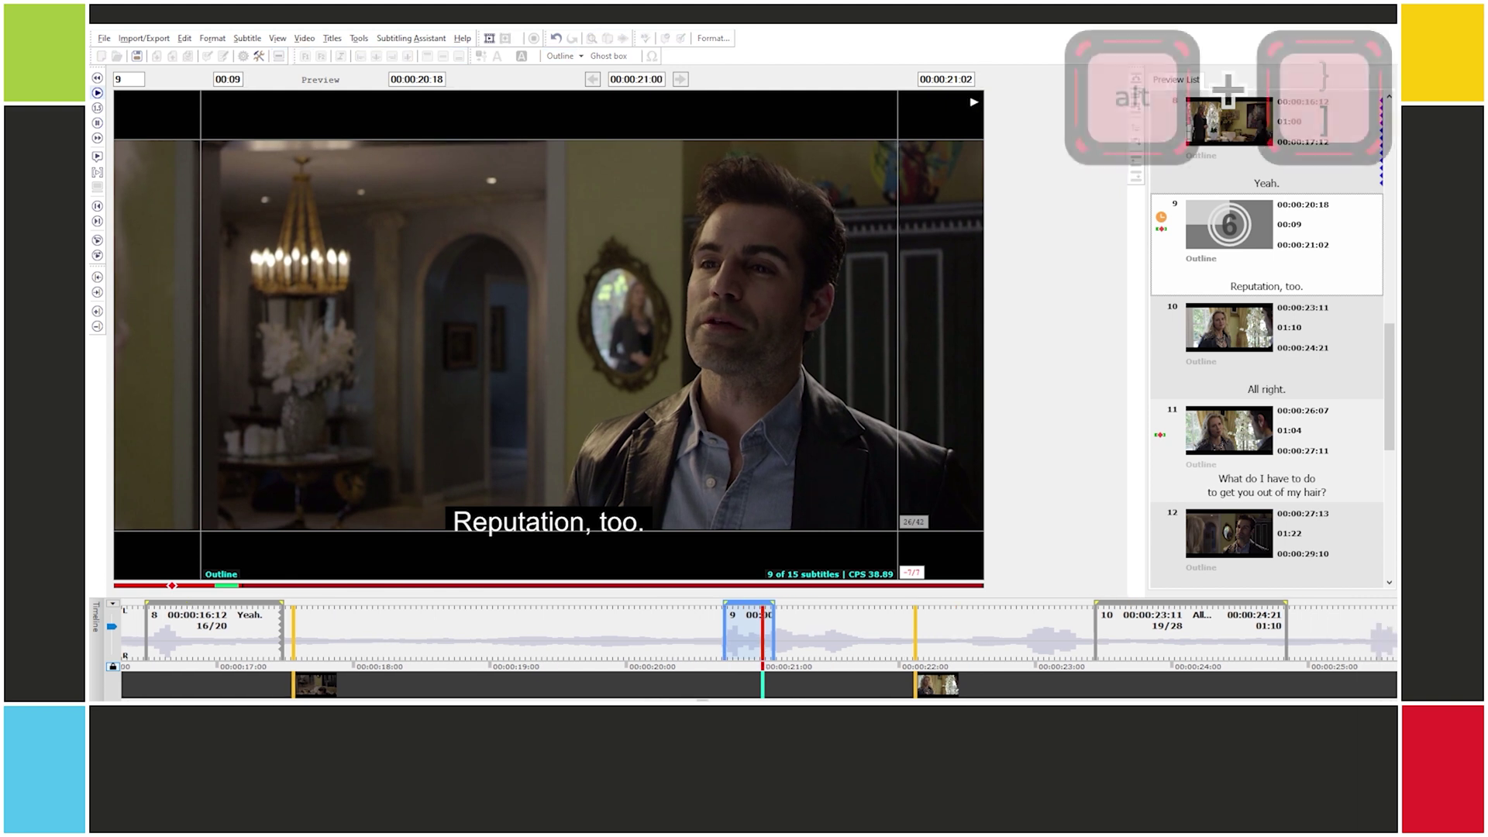
Step: End subtitle 9 at 00:00:21:24 and start subtitle 10 at 00:00:22:23, where "All right." is spoken
key(Insert)
key(alt+p)
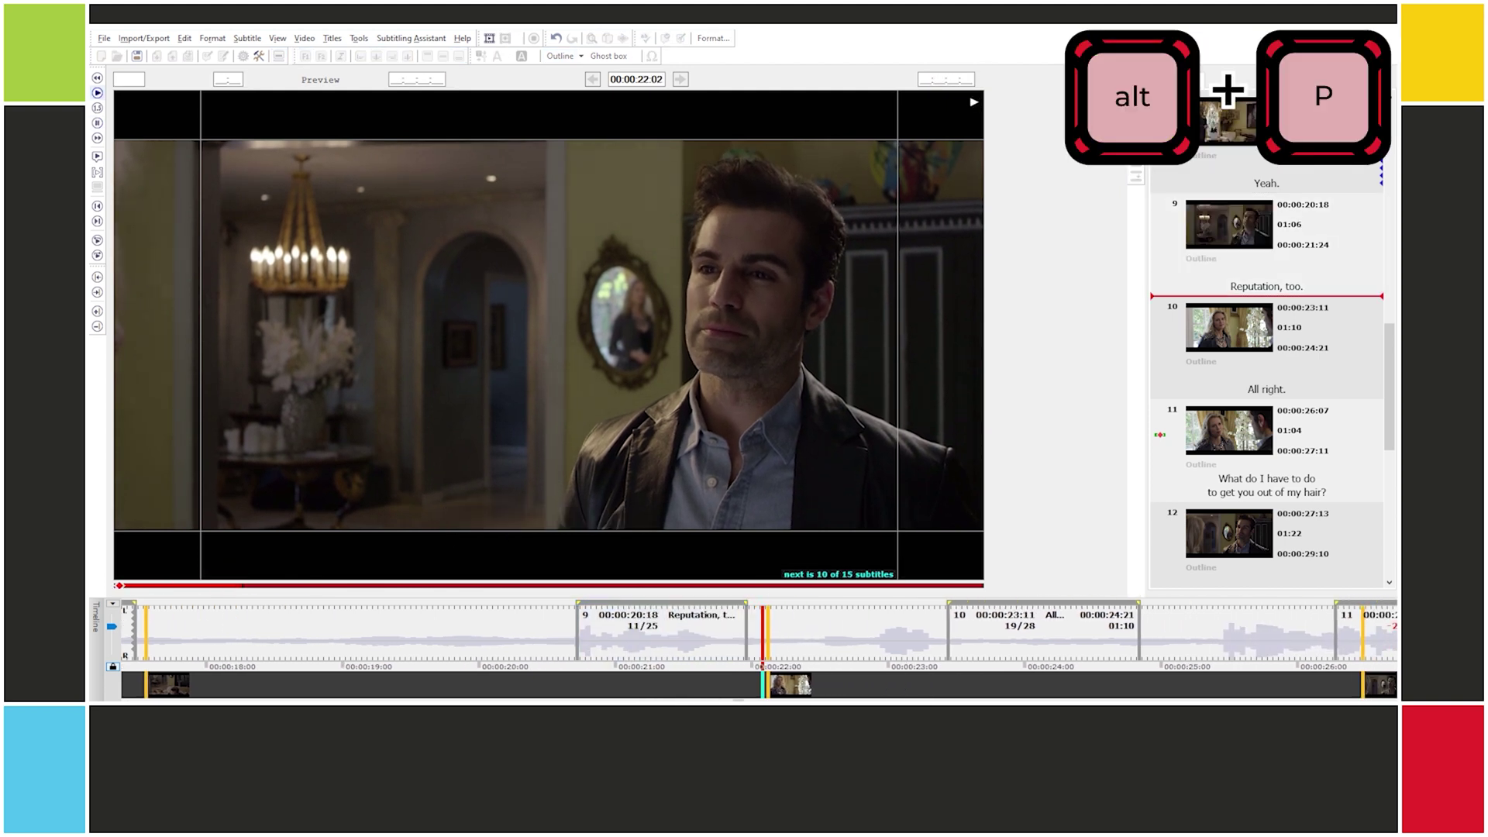
key(Return)
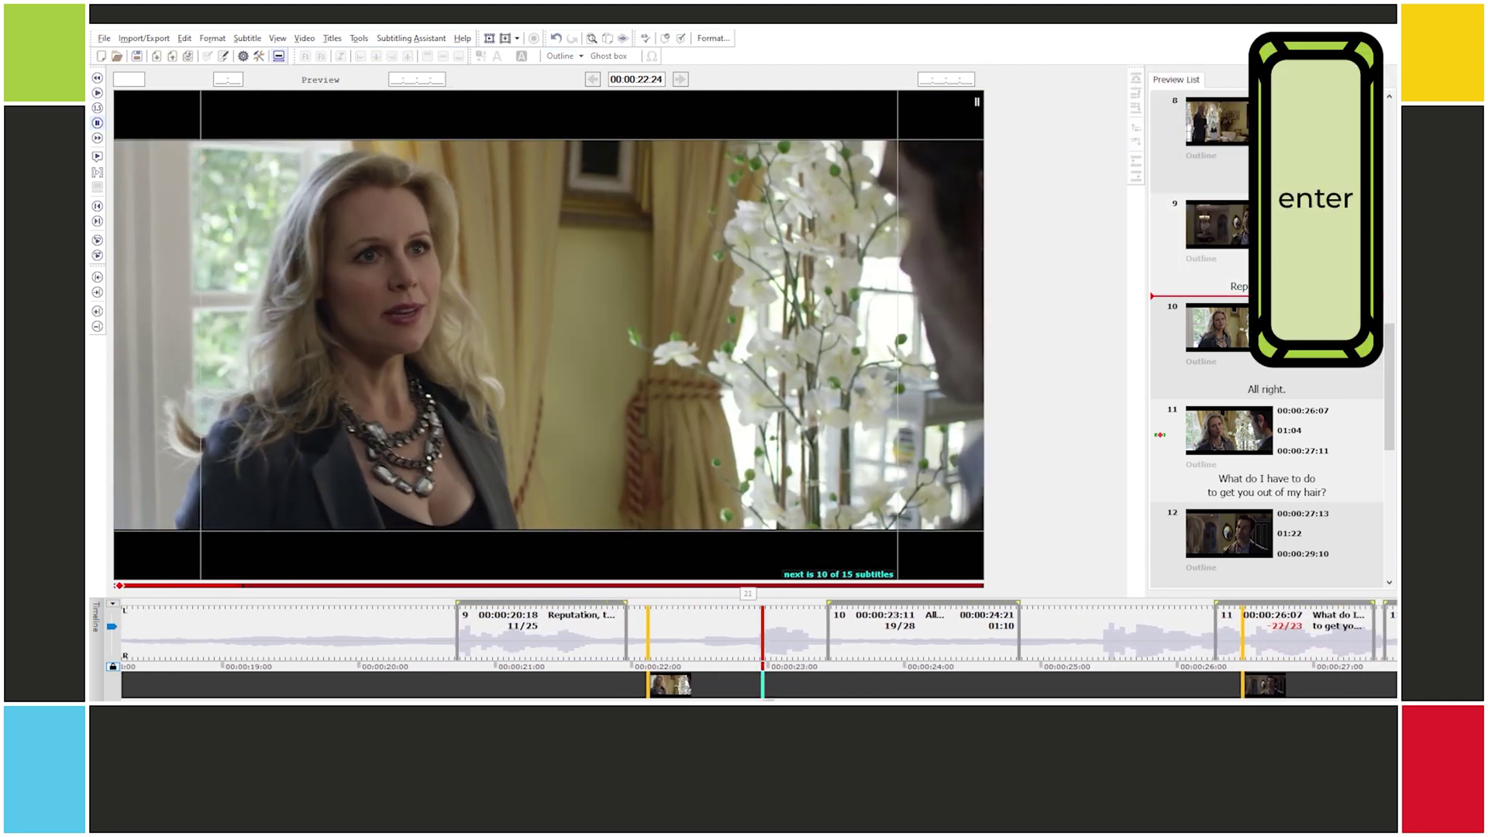
key(alt+bracketright)
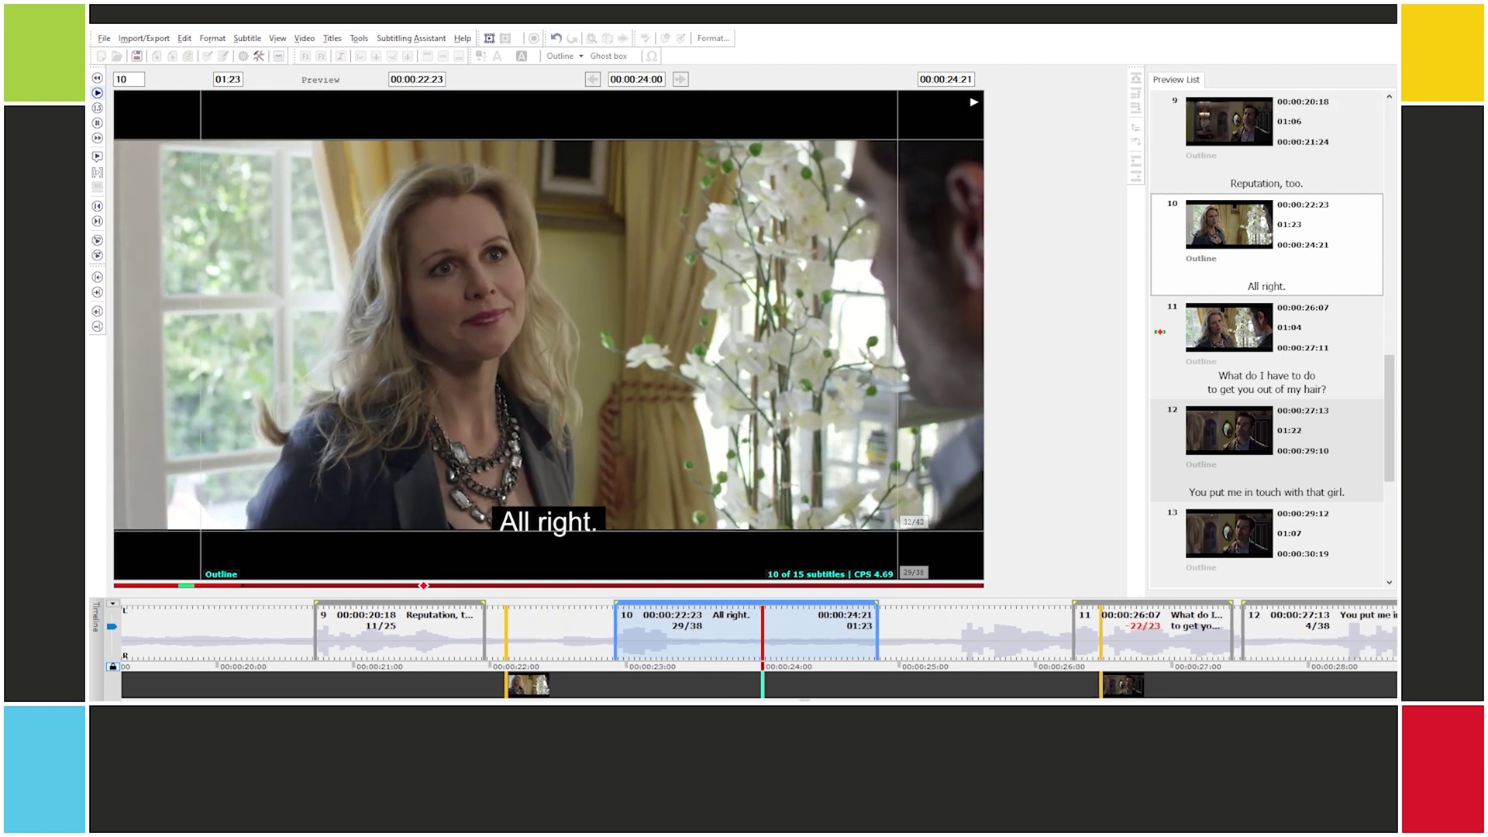
Step: Set the out-cue of subtitle 10 to 00:00:24:03 and the in-cue of subtitle 11 to 00:00:25:11
key(Insert)
key(alt+p)
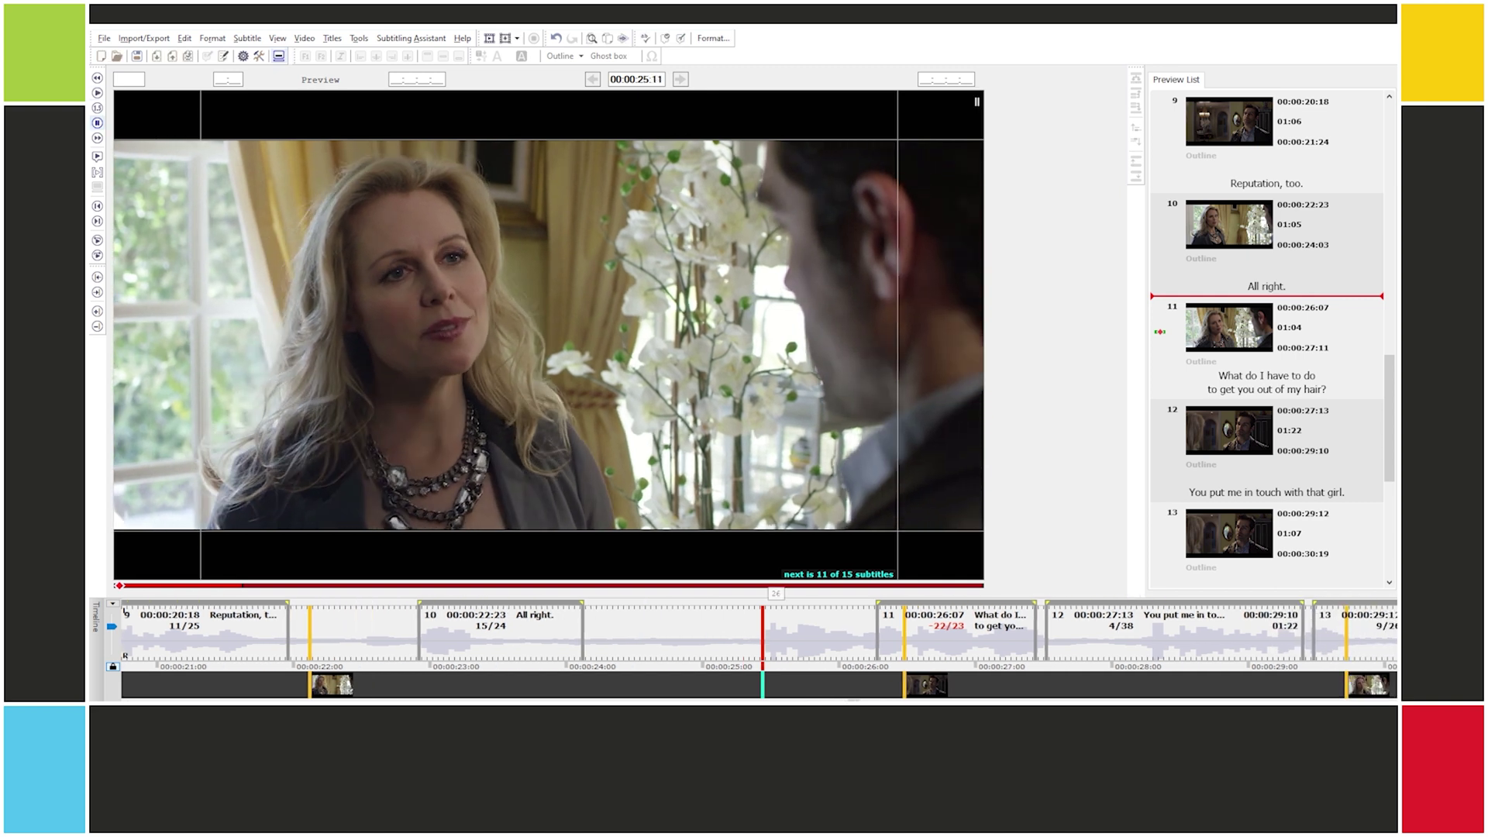
key(Return)
key(alt+bracketright)
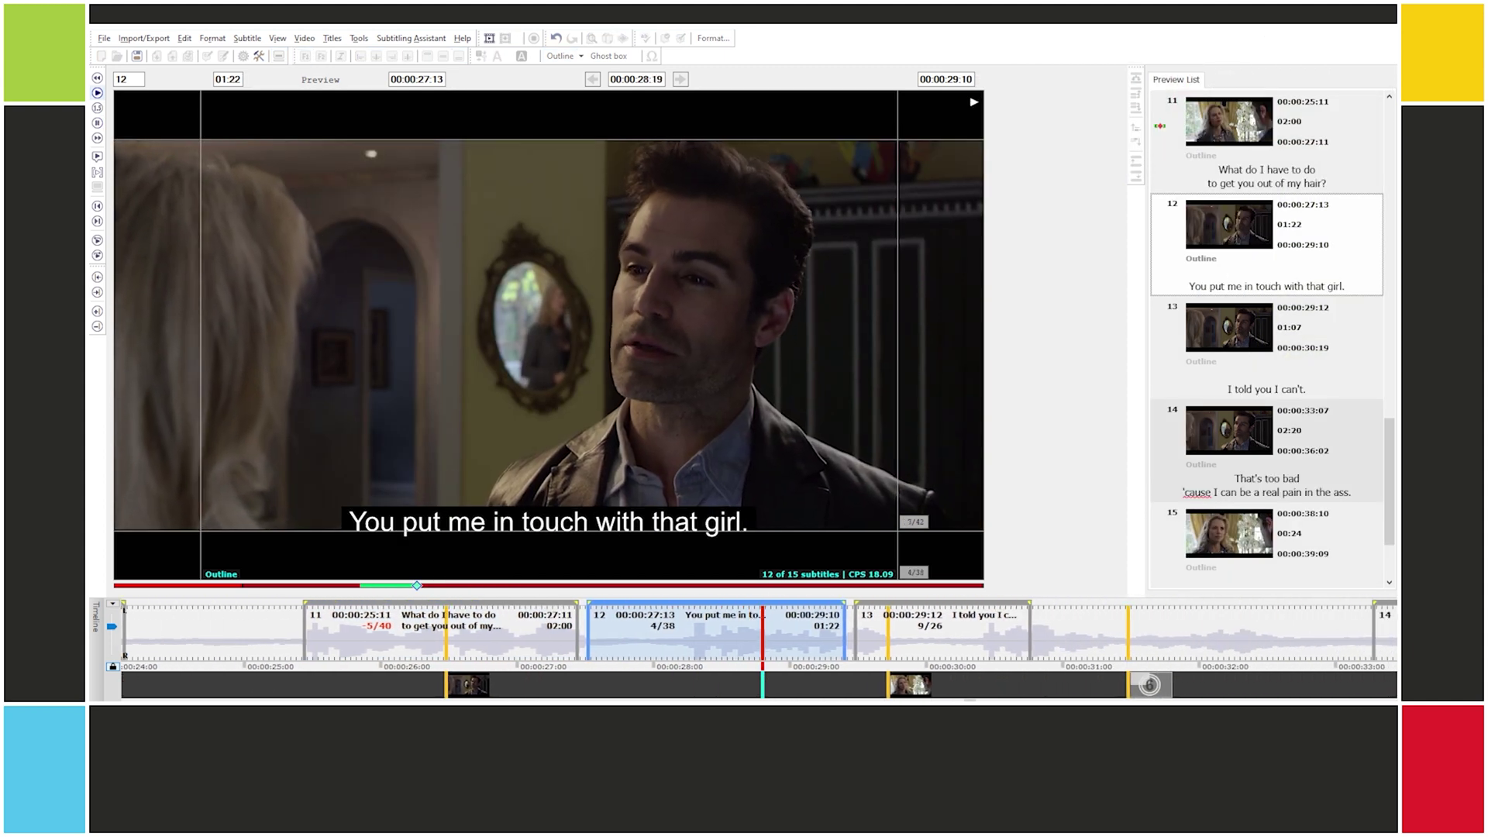
Step: Try chaining subtitle 11's out-cue at 00:00:28:05 to subtitle 12's in-cue at 00:00:28:07, and undo the change
key(alt+bracketright)
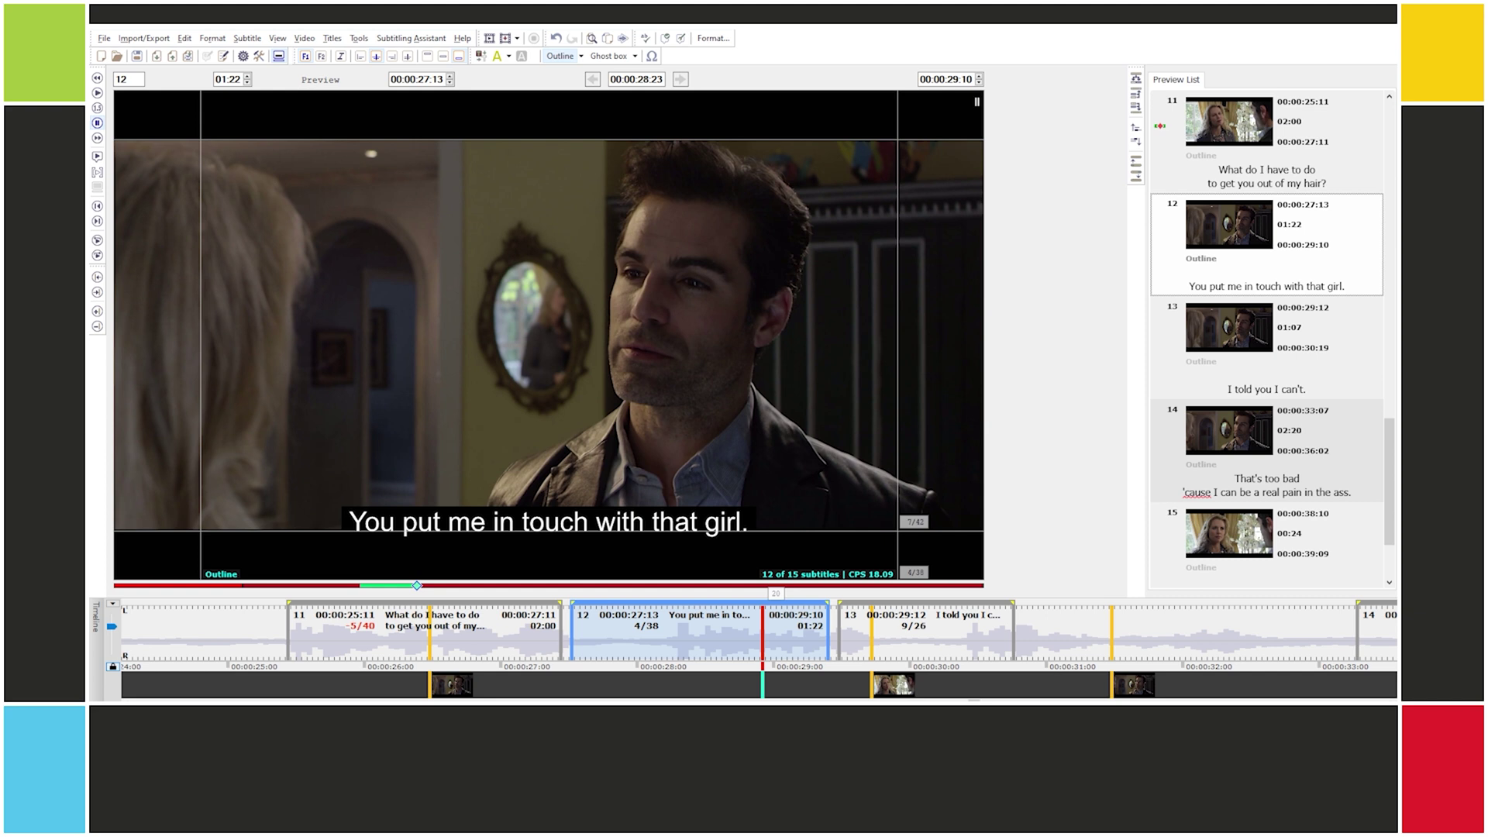
key(Delete)
key(alt+bracketleft)
key(Left)
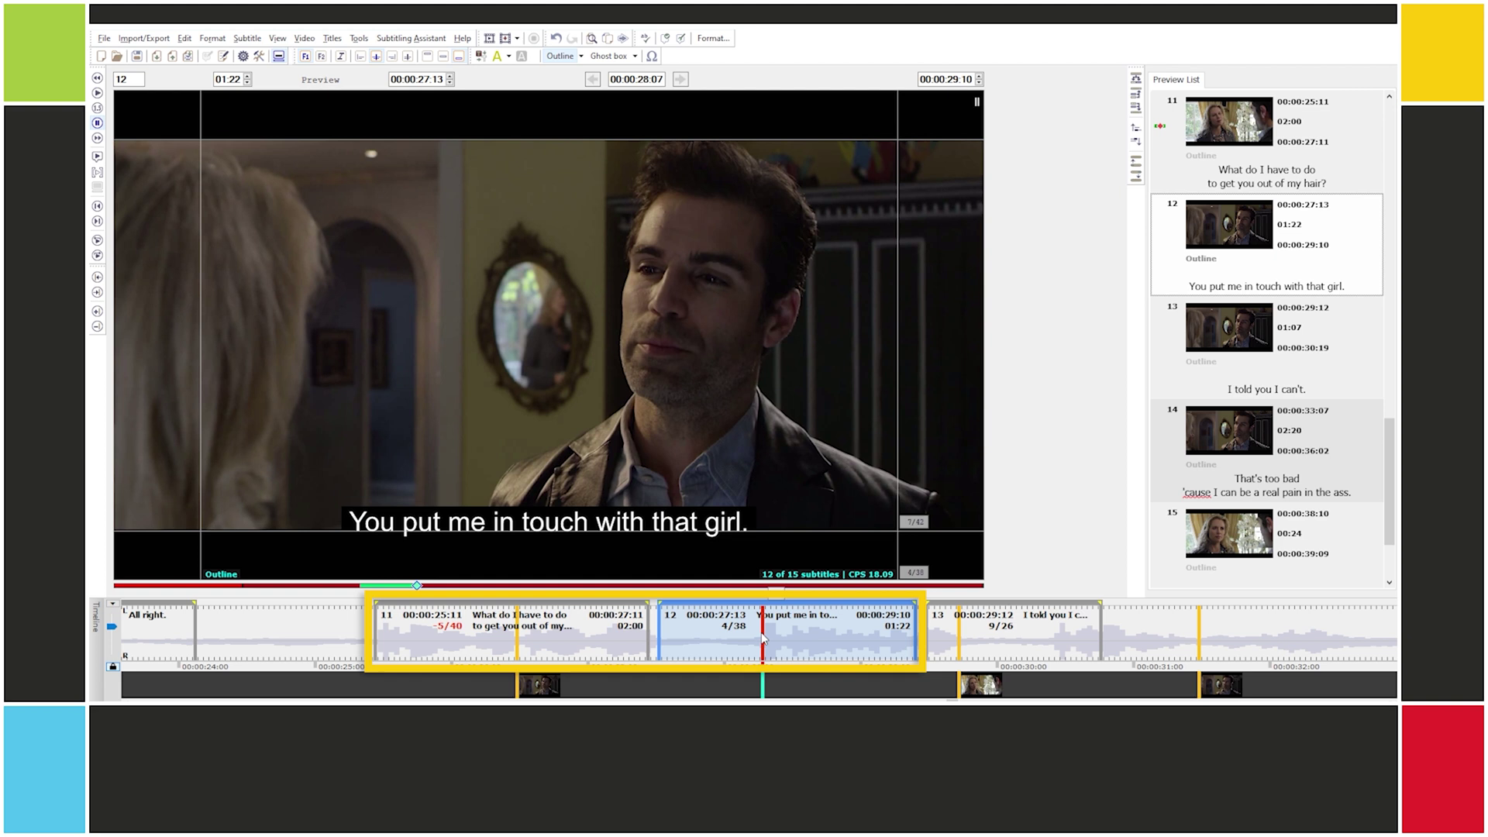
key(Delete)
key(alt+bracketleft)
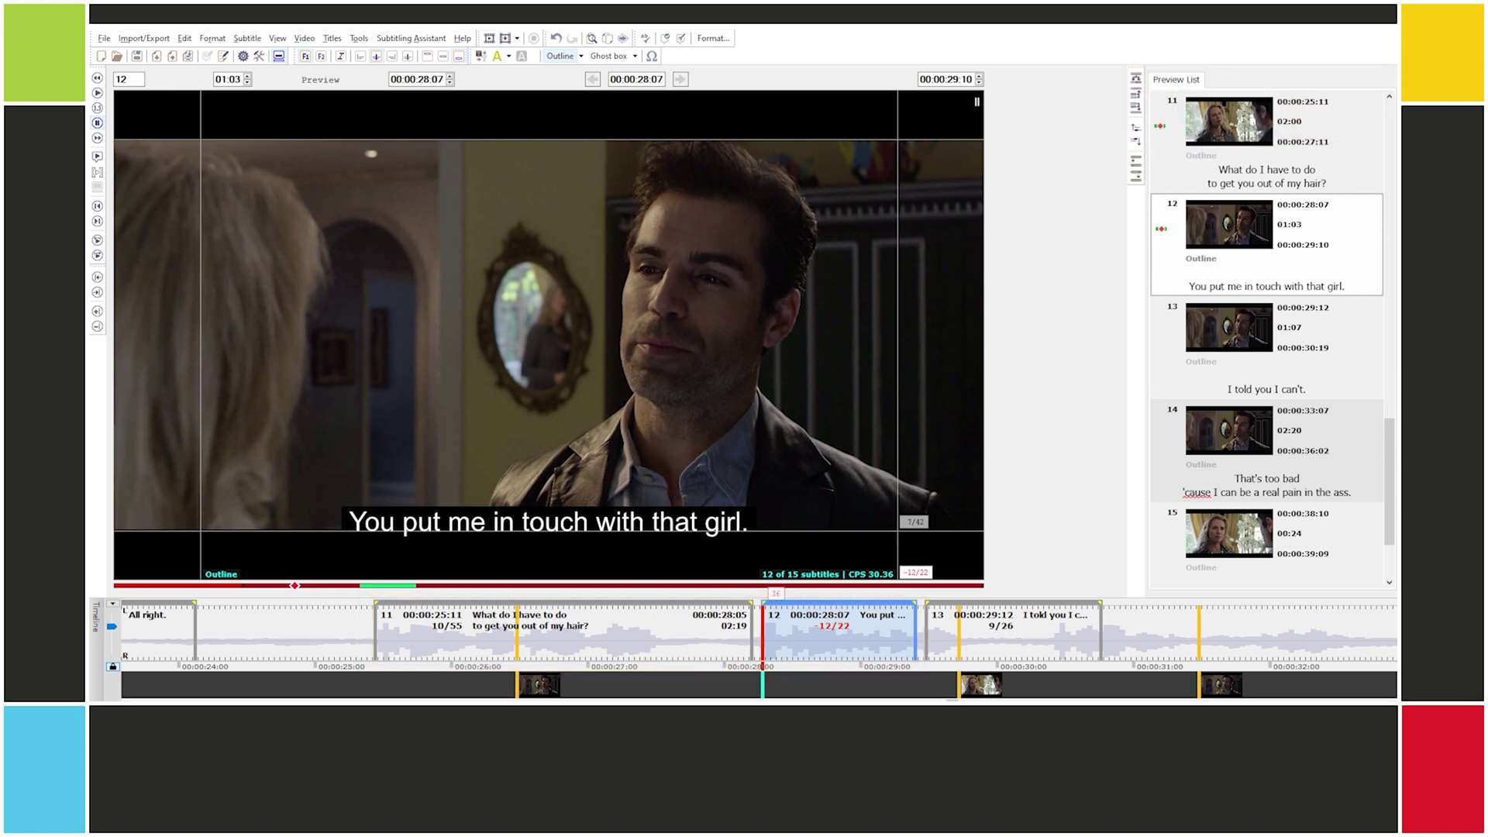
key(ctrl+z)
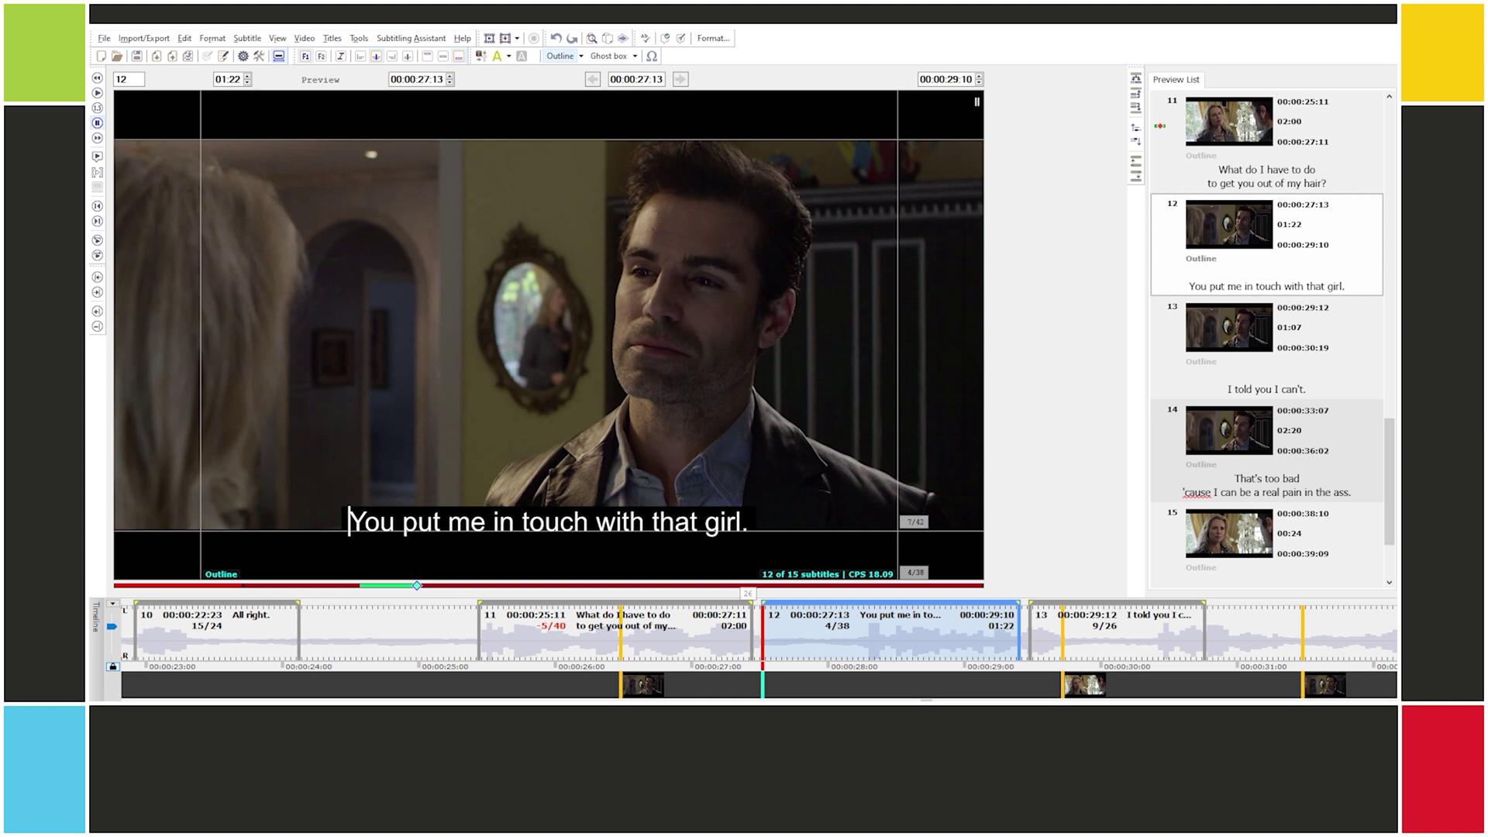
Step: Try chaining subtitle 12's out-cue at 00:00:28:18 to subtitle 13's in-cue at 00:00:28:20, and undo the recent cue changes
key(space)
key(space)
key(Left)
key(Left)
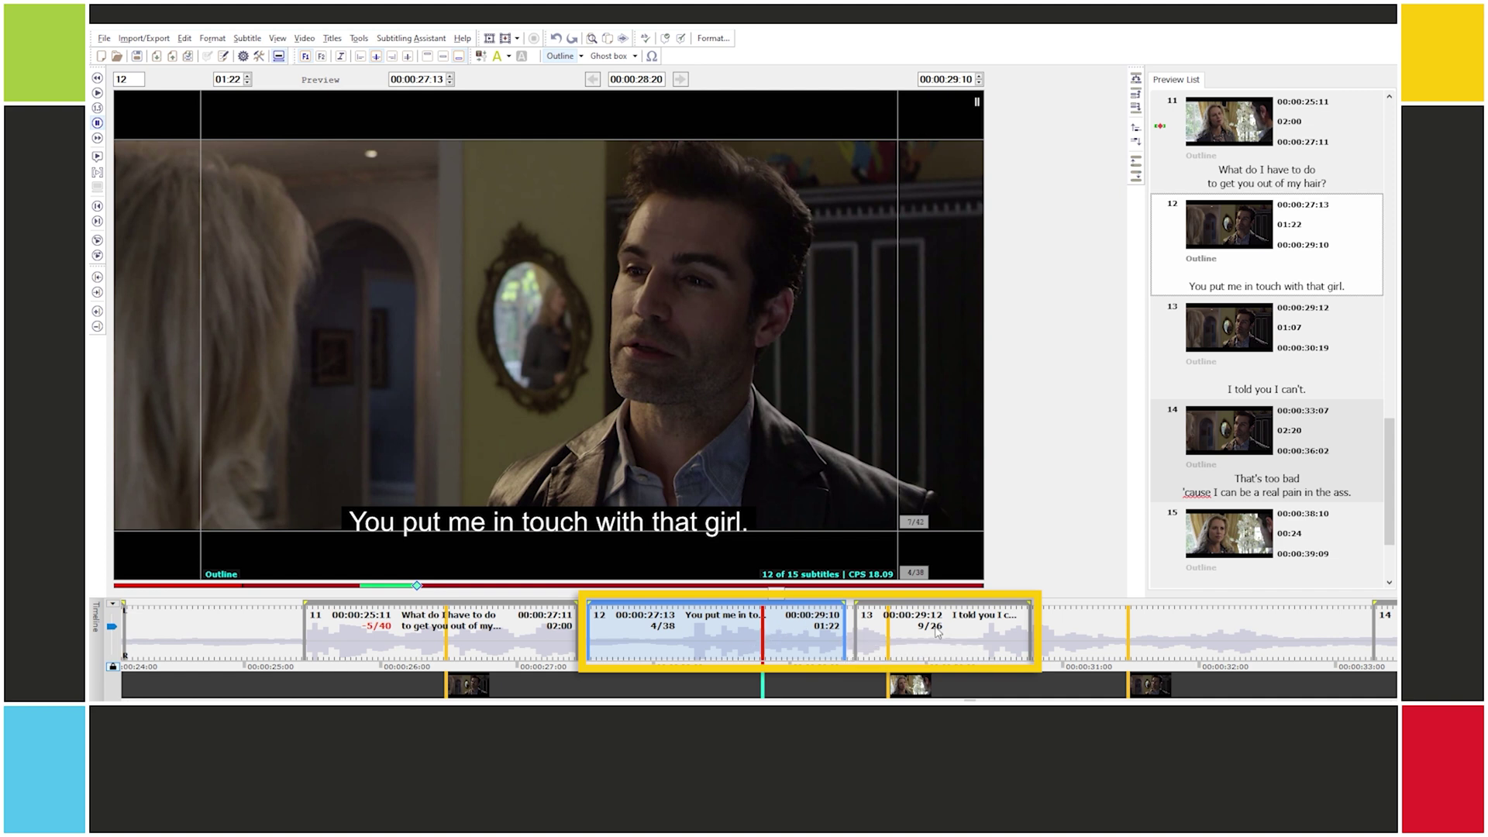
key(Delete)
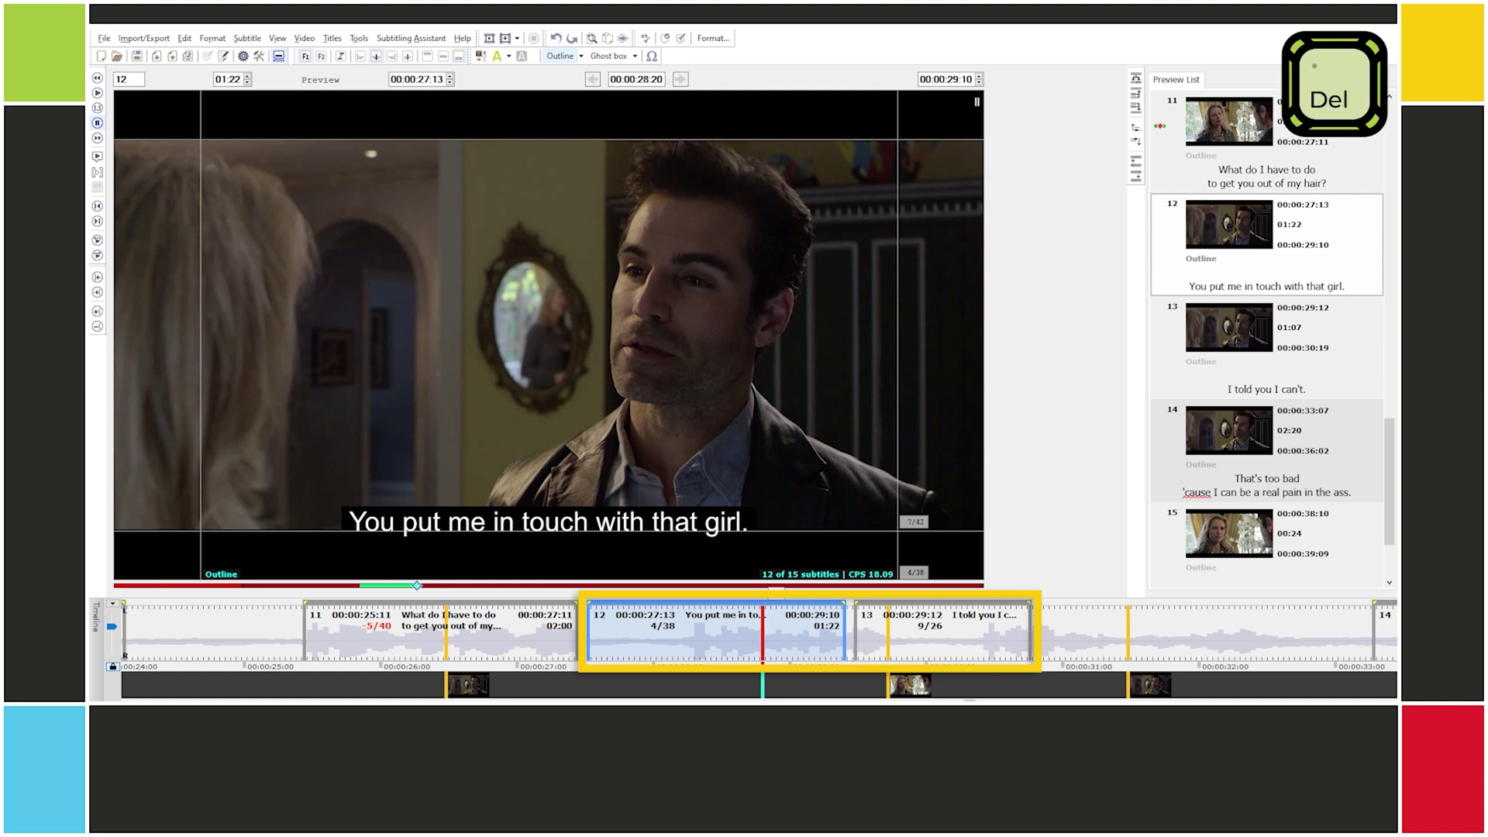
key(alt+bracketleft)
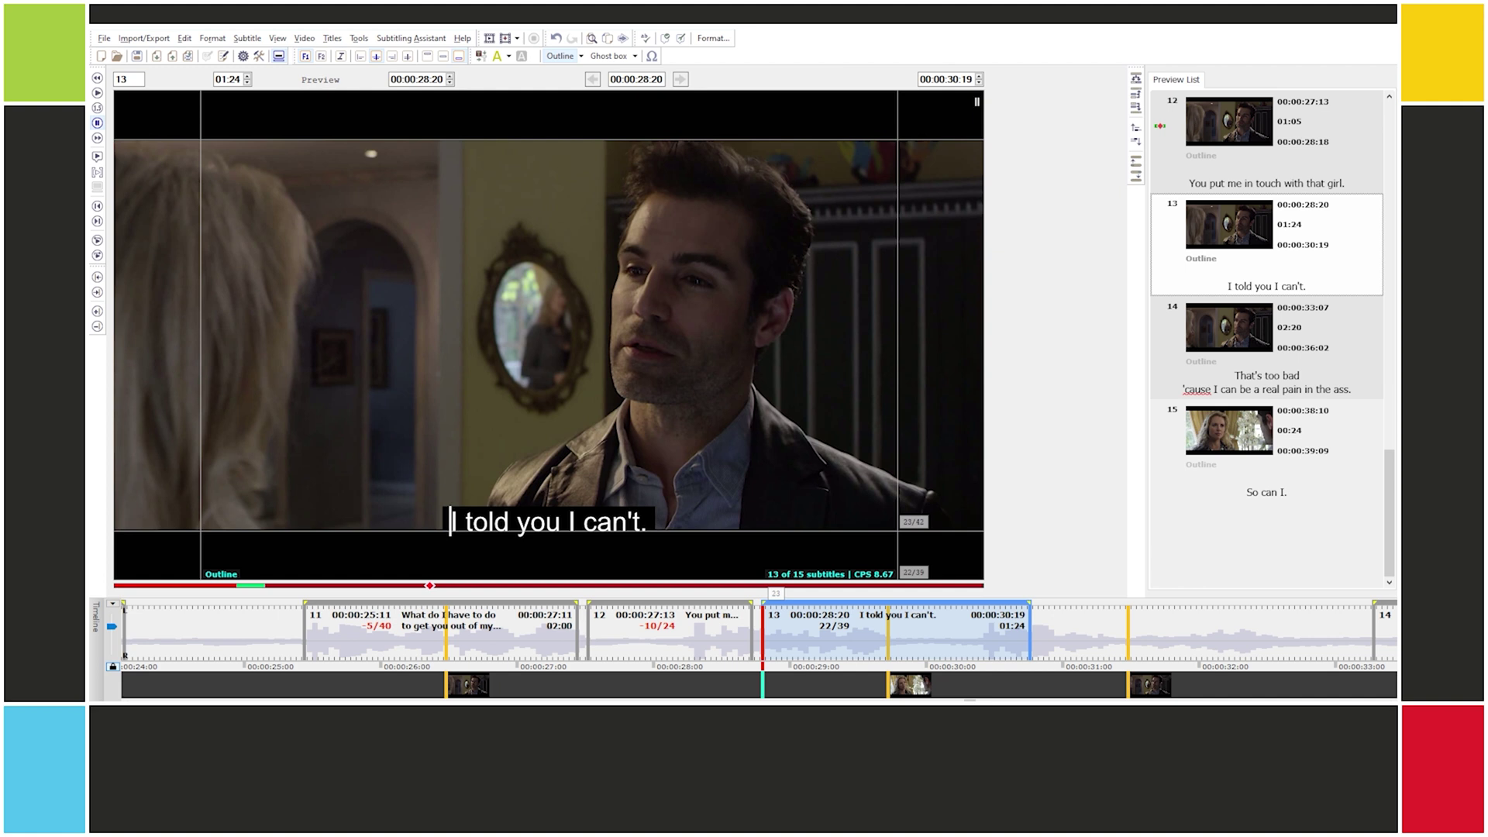
key(ctrl+z)
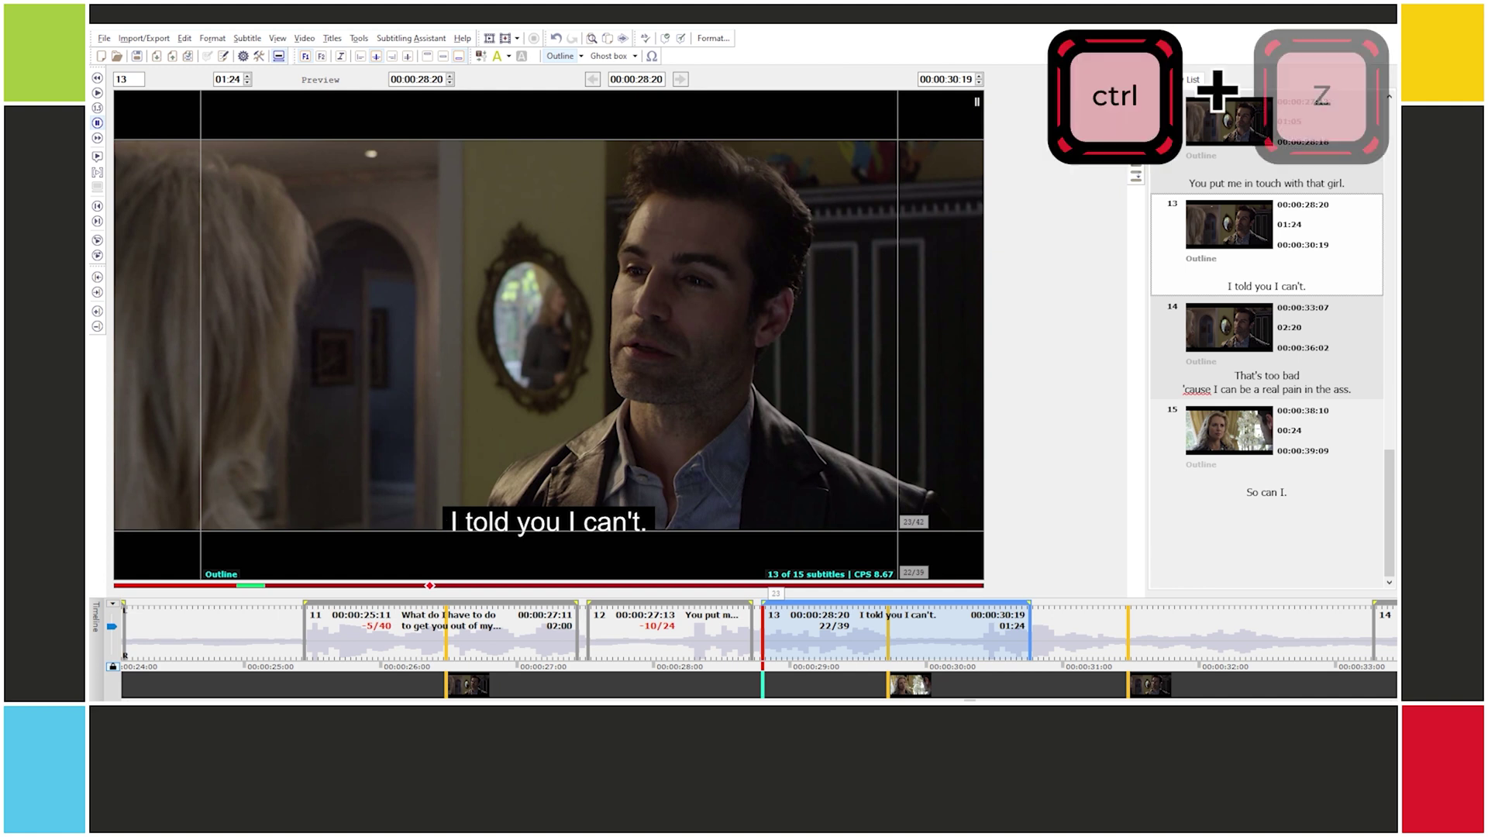
key(ctrl+y)
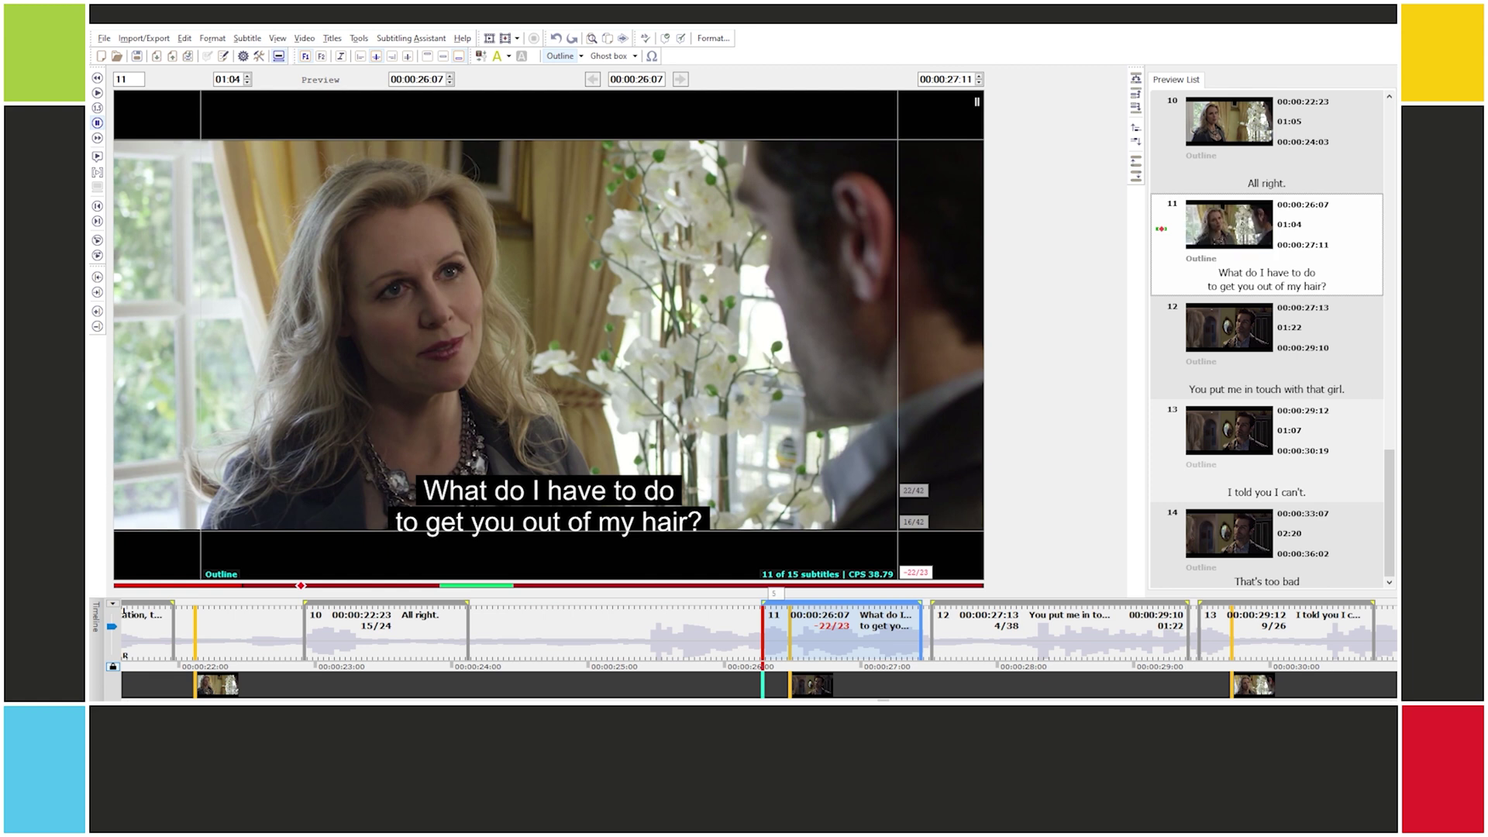
Step: Play up to "What do I have to do" and set the in-cue of subtitle 11 to 00:00:25:12
key(space)
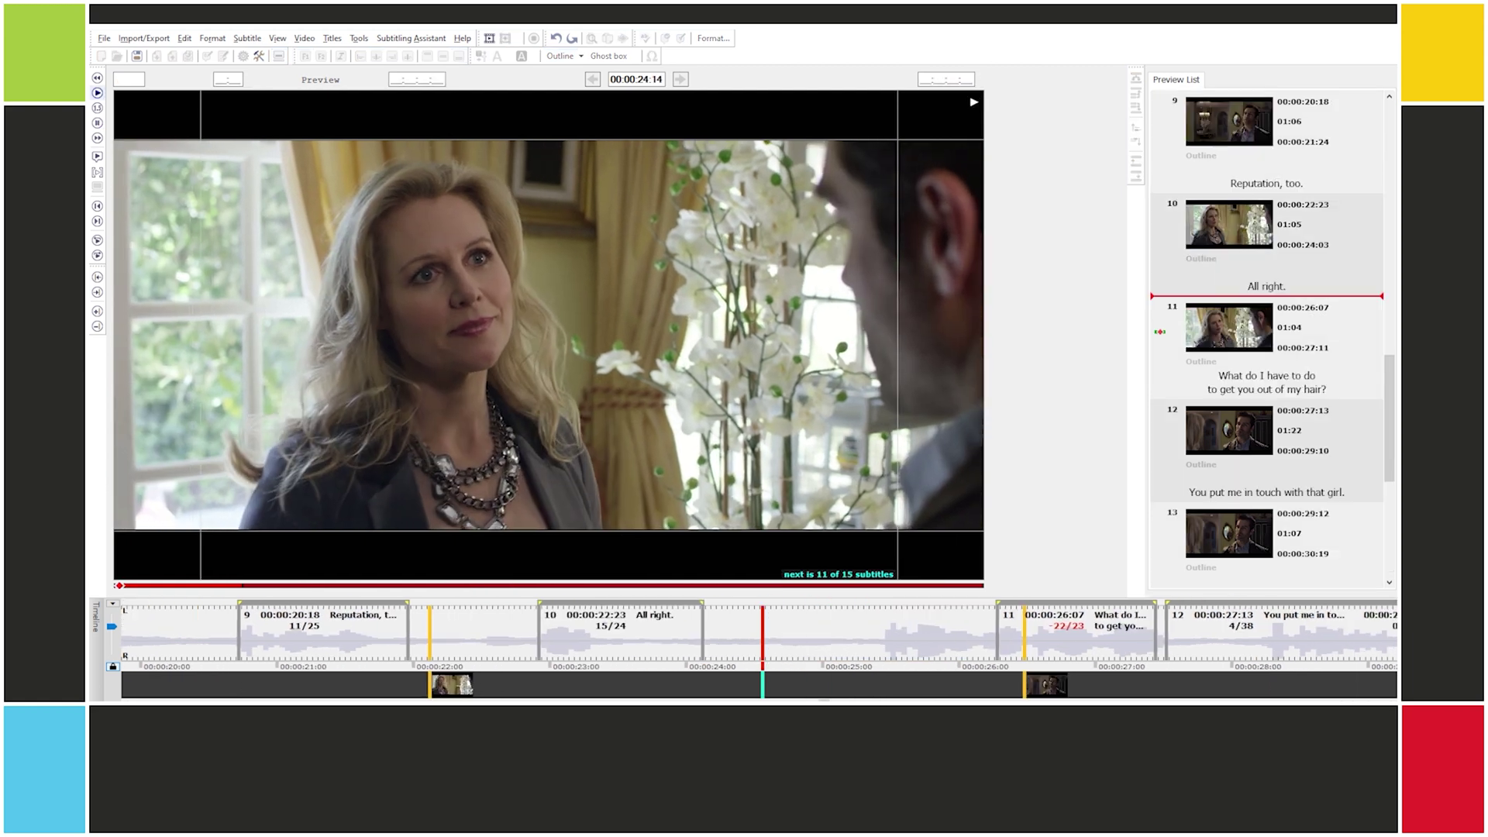
key(Insert)
key(space)
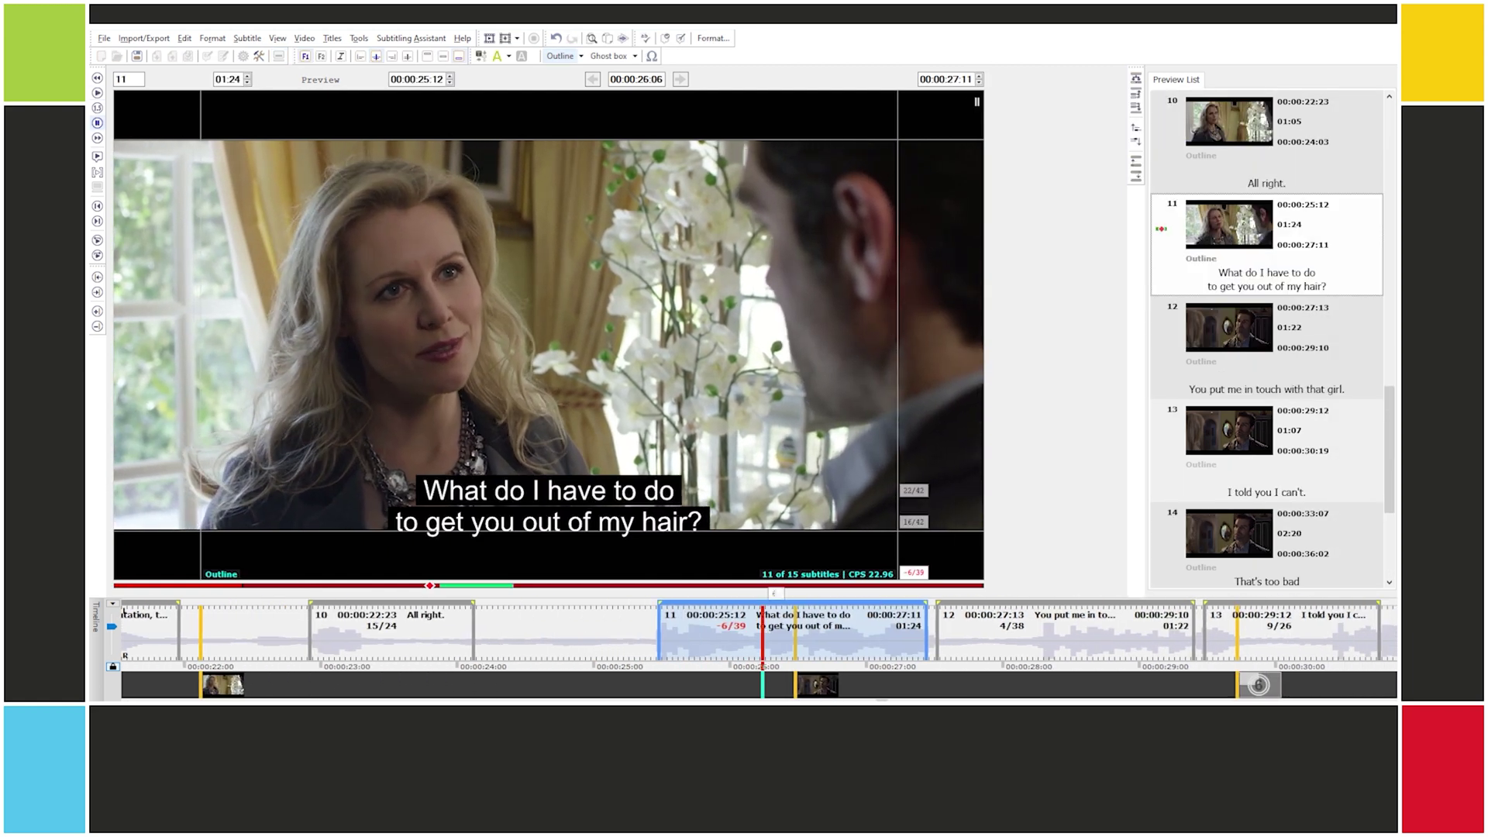
Step: Play on and chain subtitle 11's out-cue at 00:00:28:02 to subtitle 12's in-cue at 00:00:28:04
key(space)
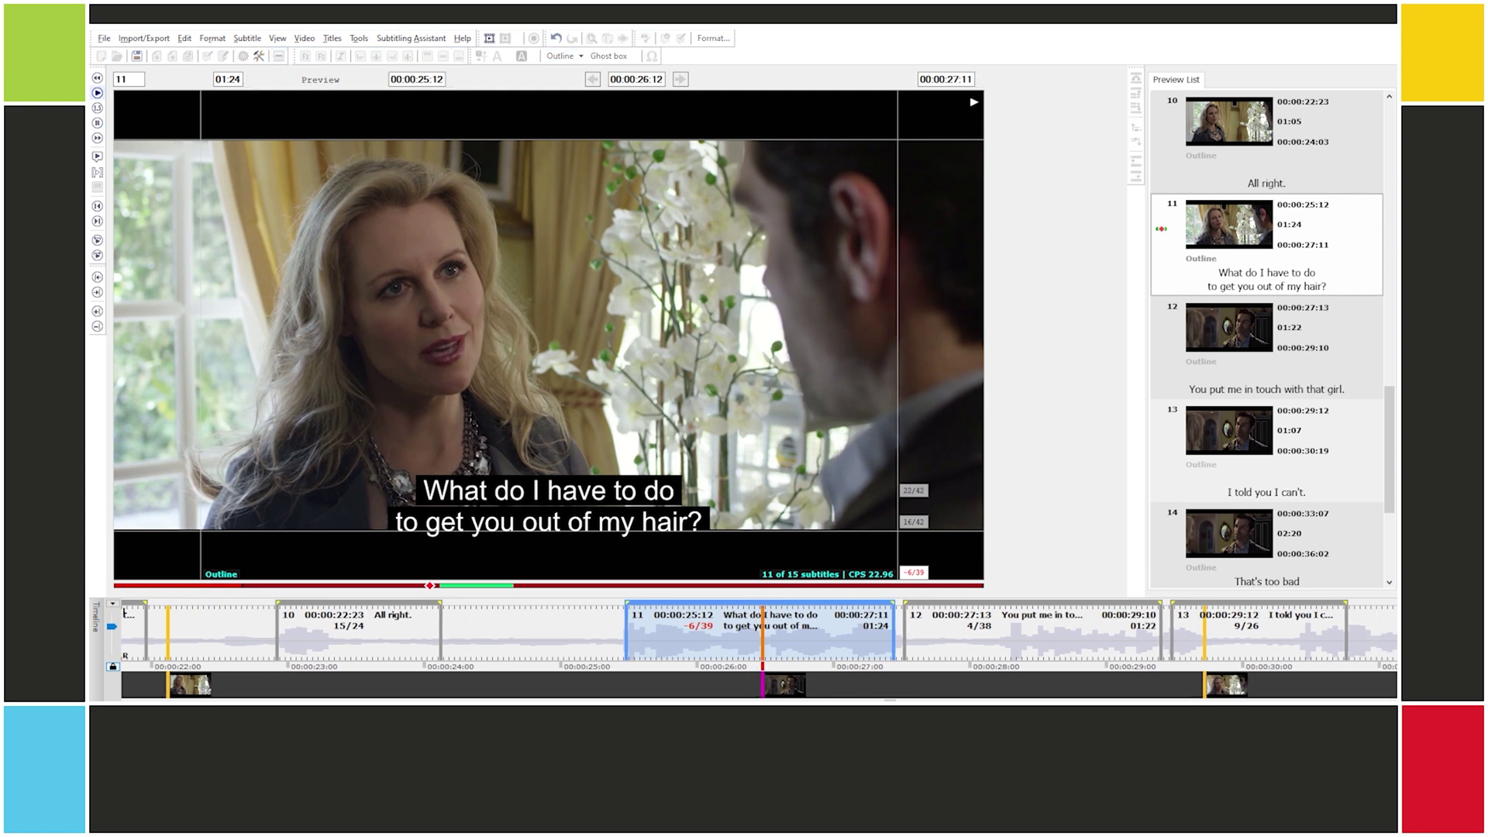
key(space)
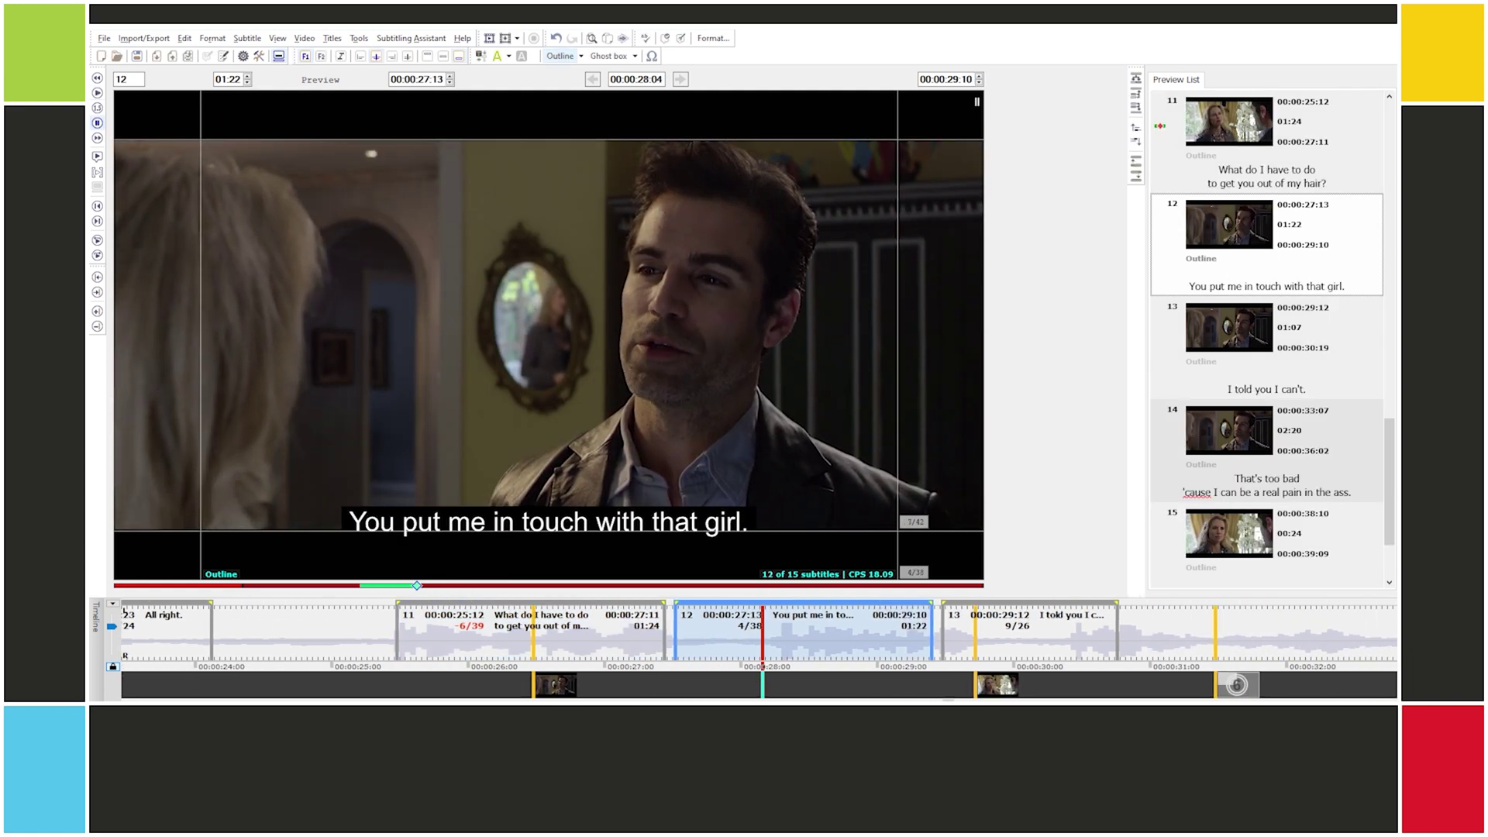
key(F8)
Step: Try chaining subtitle 13's out-cue at 00:00:30:08 to subtitle 14's in-cue at 00:00:30:10, and undo the change
key(space)
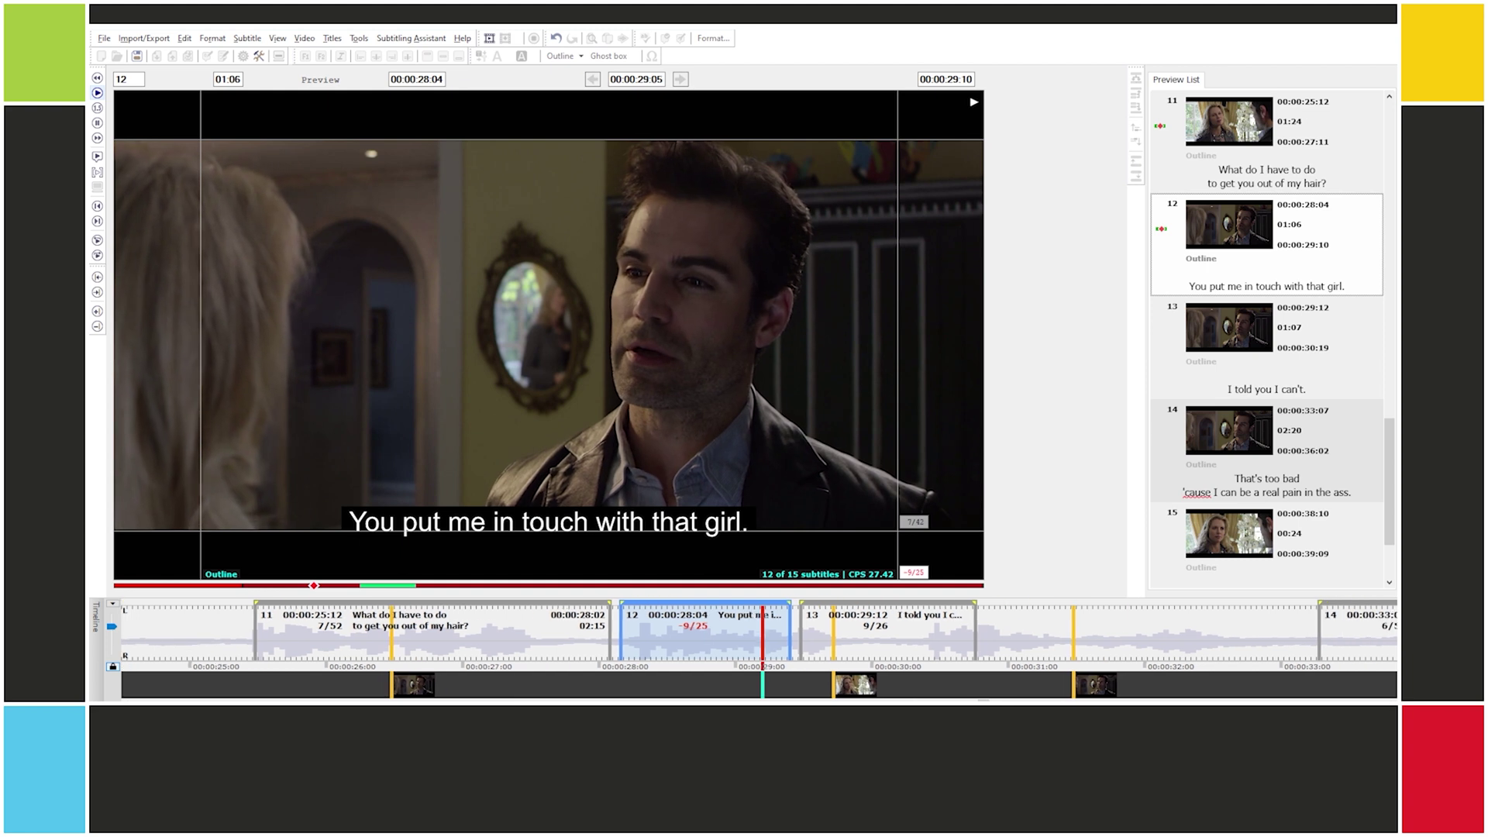
key(space)
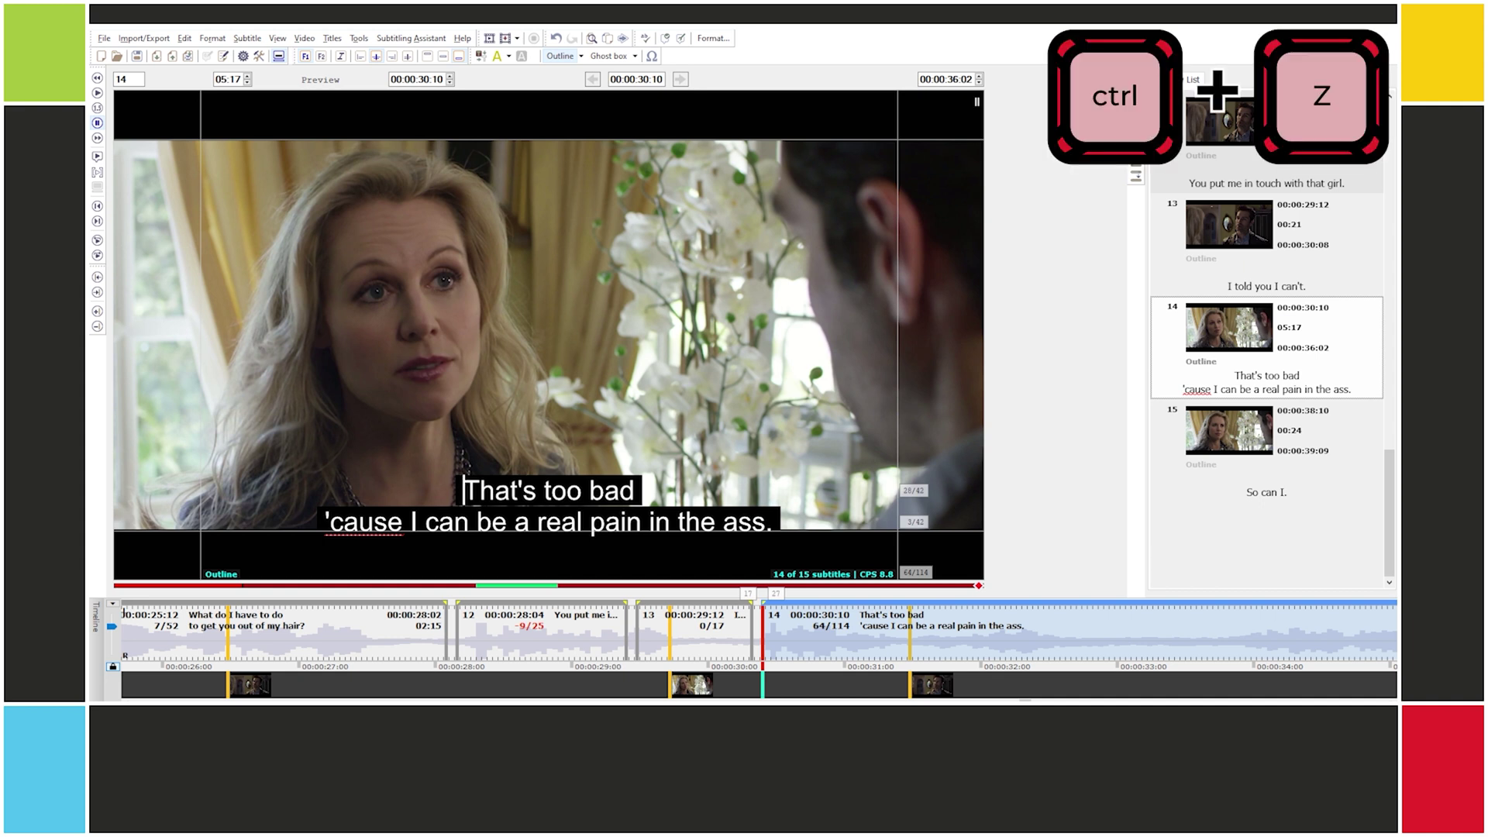
key(ctrl+z)
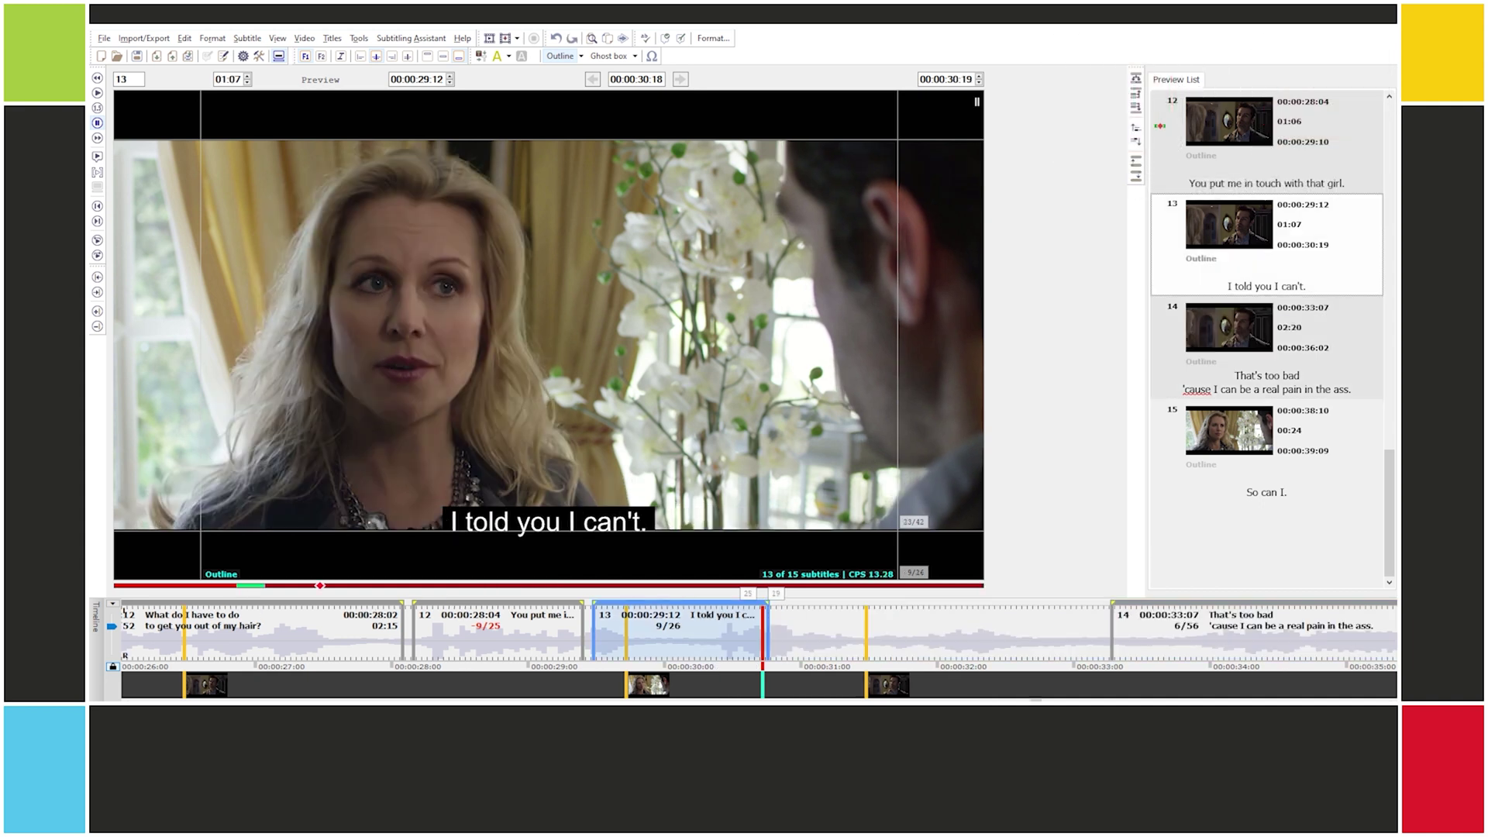
Step: Play to the end of "I told you I can't." and set the out-cue of subtitle 13 to 00:00:31:14
key(ctrl+space)
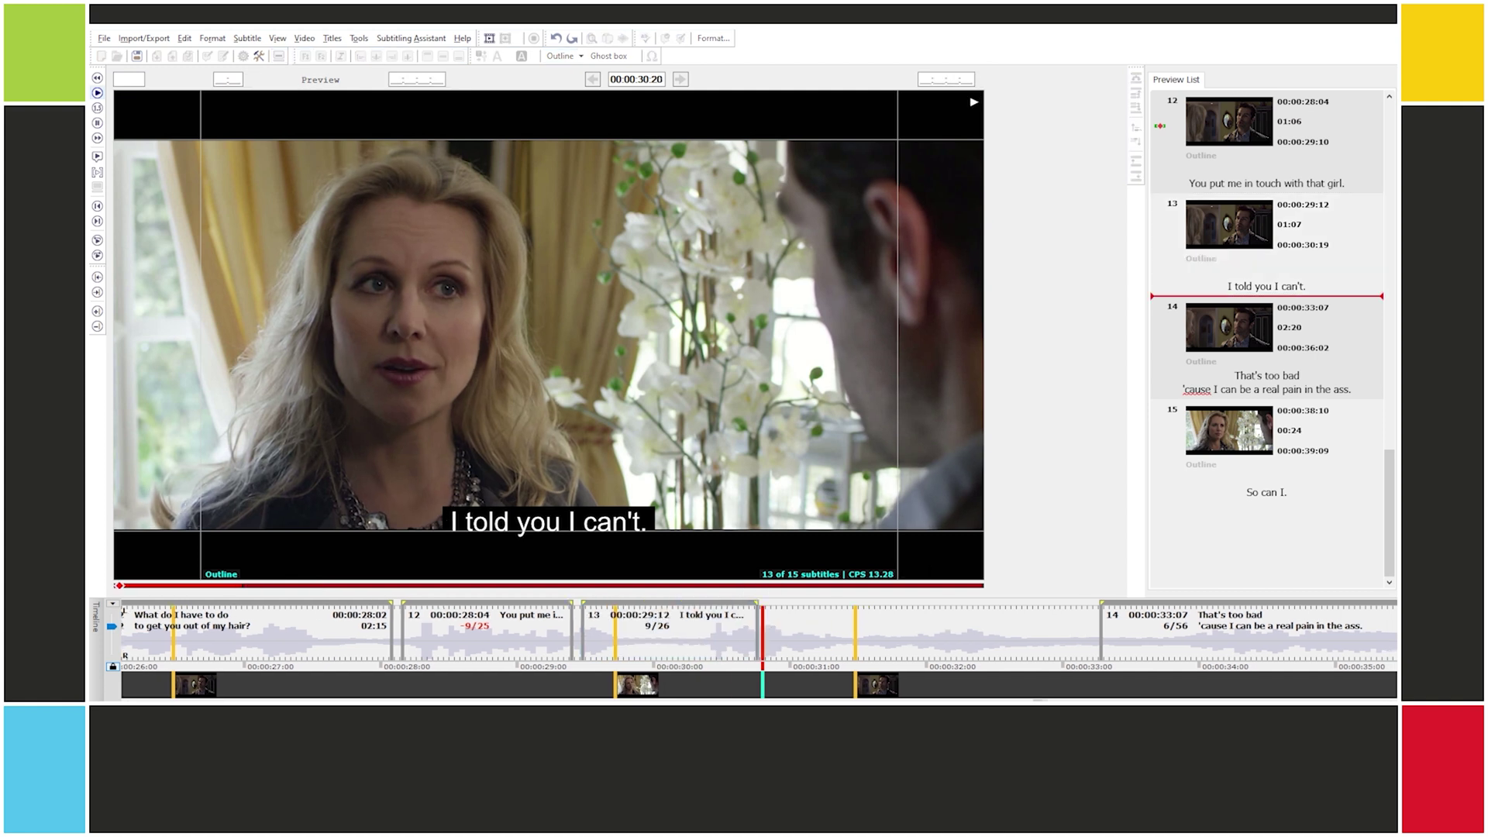
key(ctrl+space)
key(KP_Subtract)
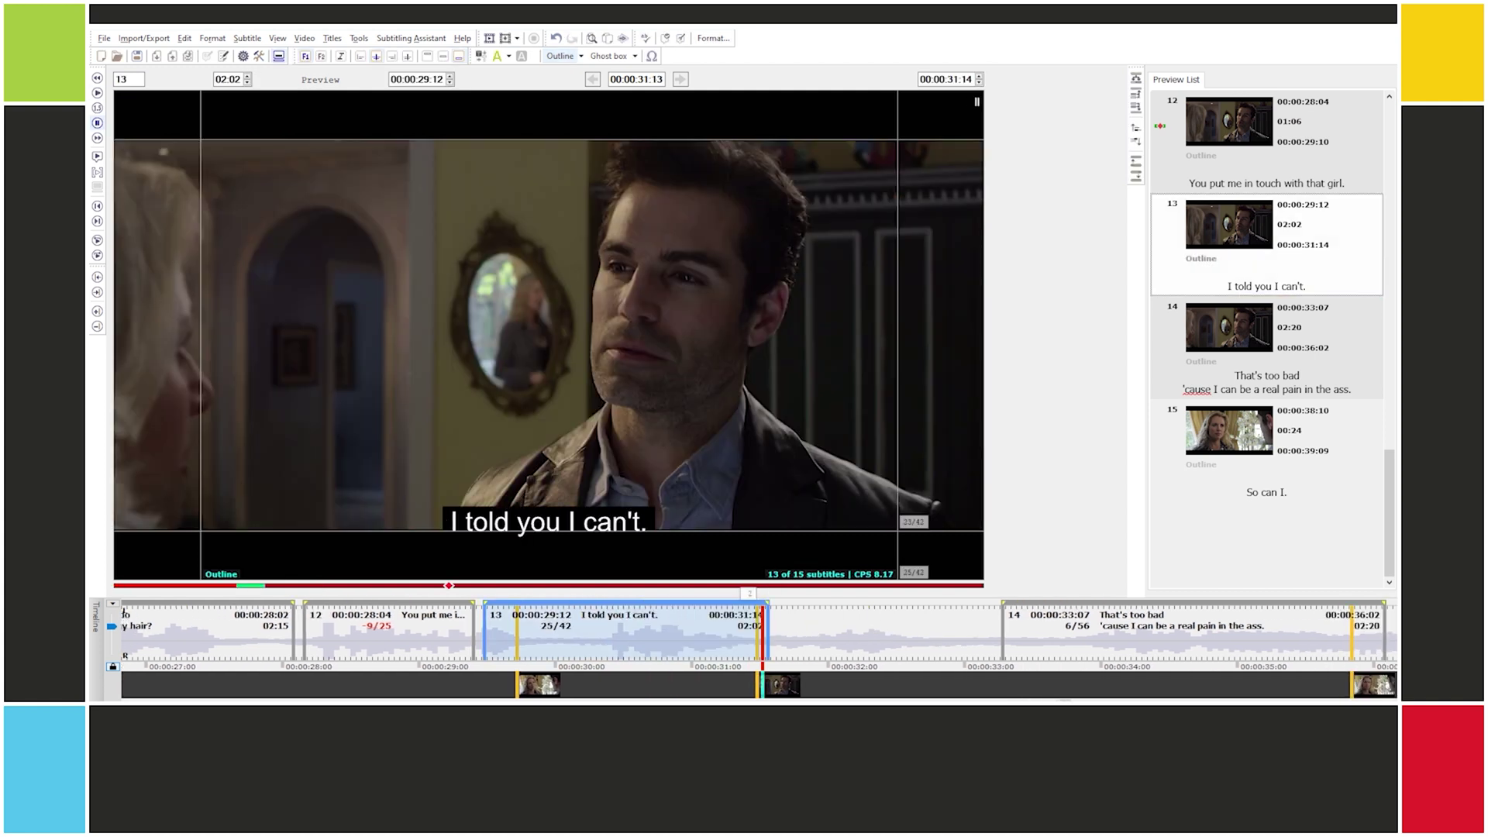
Step: Set the in-cue of subtitle 13 to 00:00:30:11 at the start of its spoken line and replay from subtitle 12
key(ctrl+Left)
key(ctrl+space)
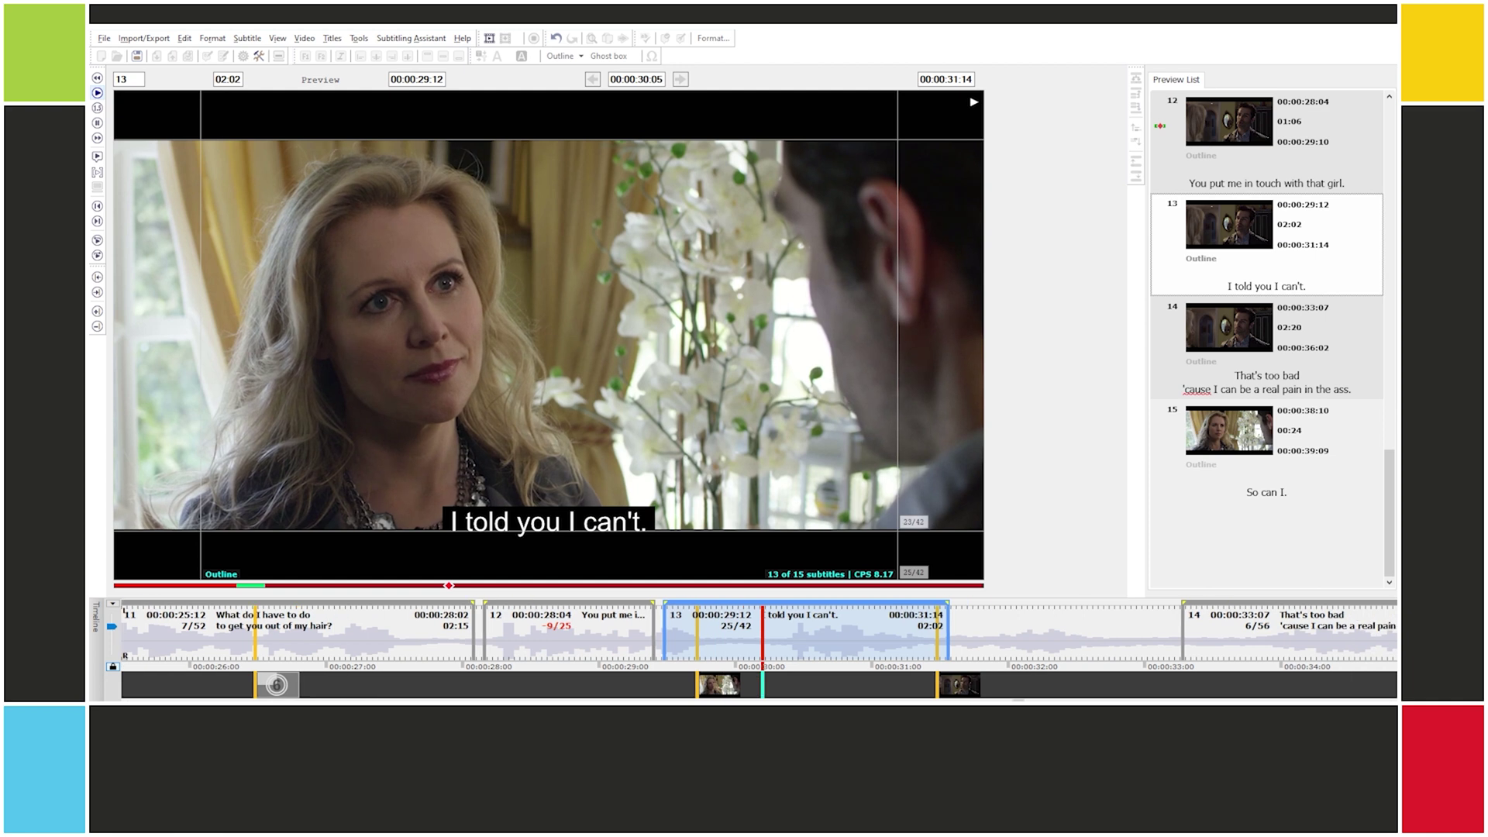
key(ctrl+space)
key(KP_Enter)
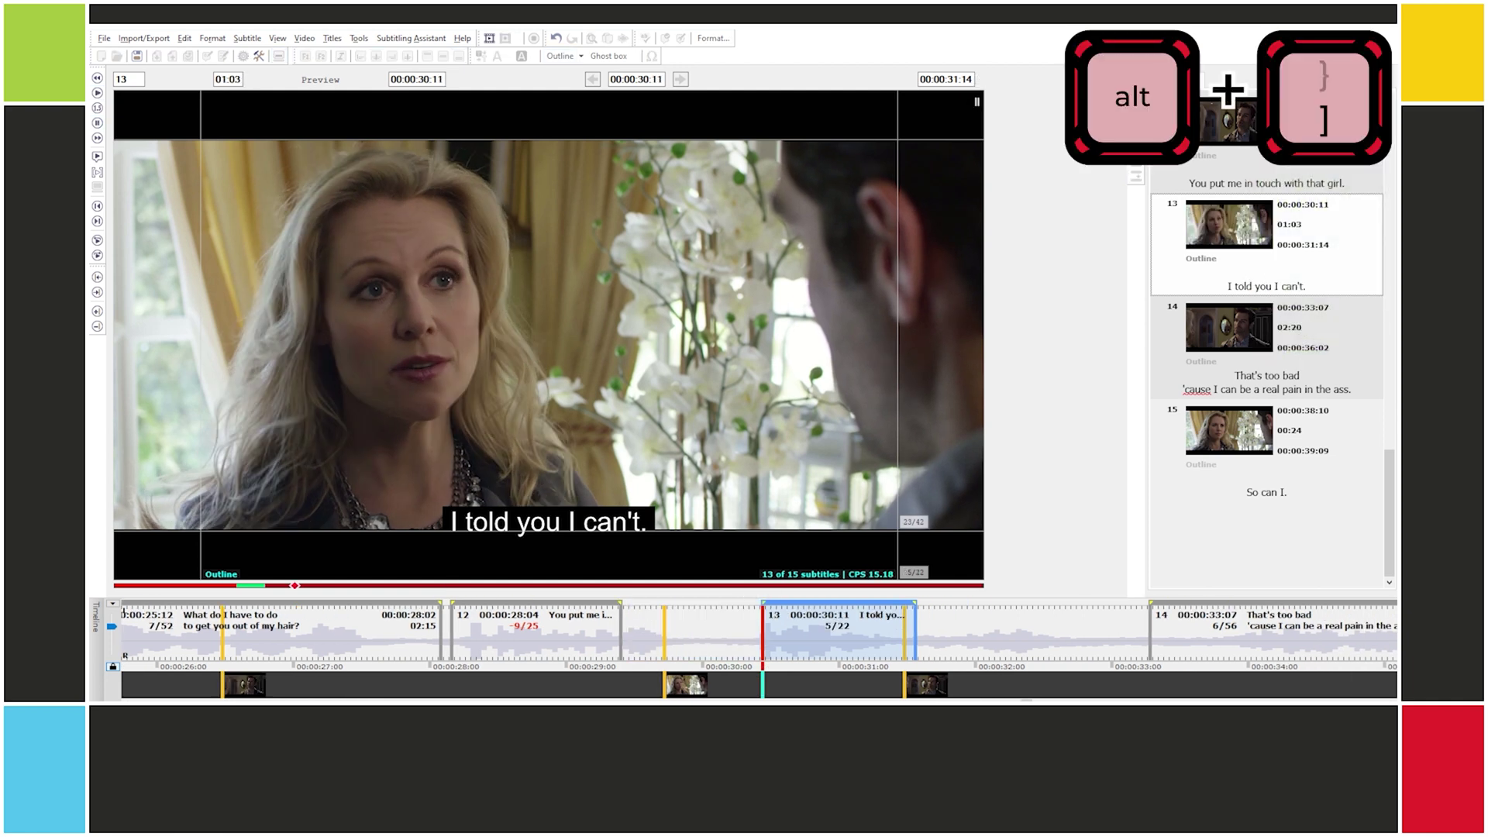
key(alt+bracketright)
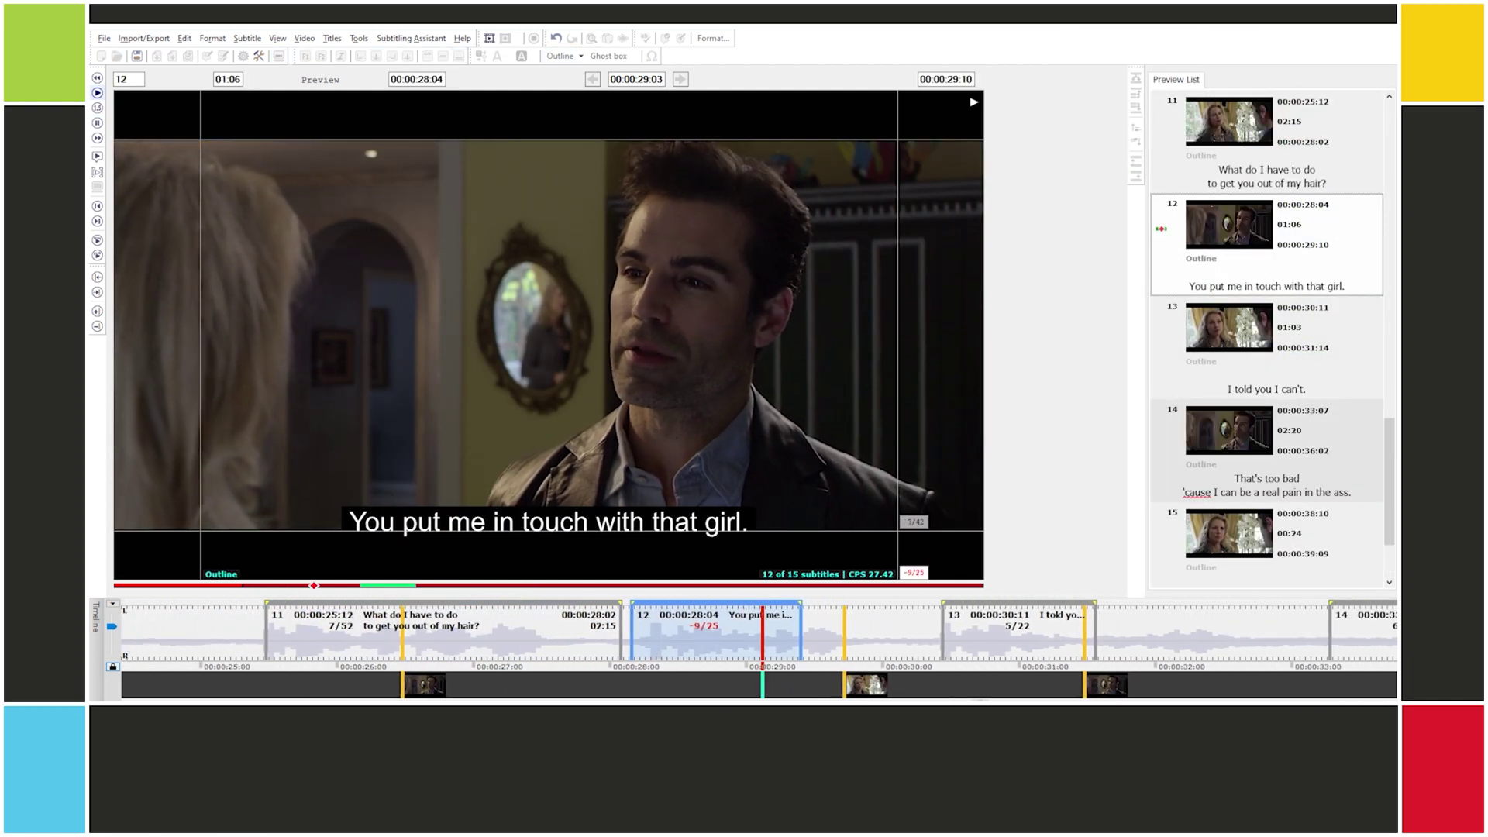
Step: Set the out-cue of subtitle 12 to 00:00:29:22 and play on past it towards the last subtitle
key(ctrl+space)
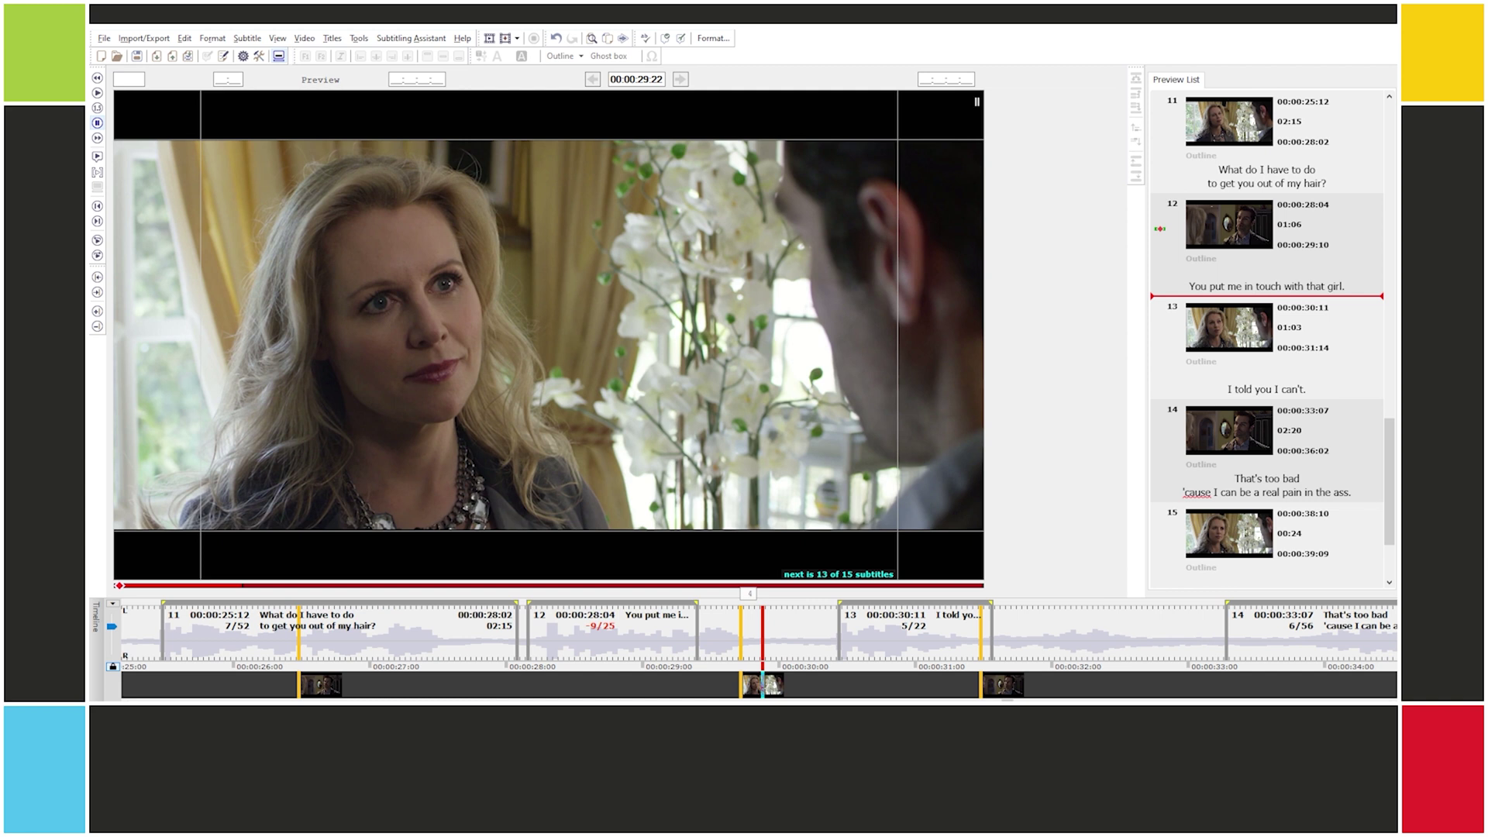
key(Insert)
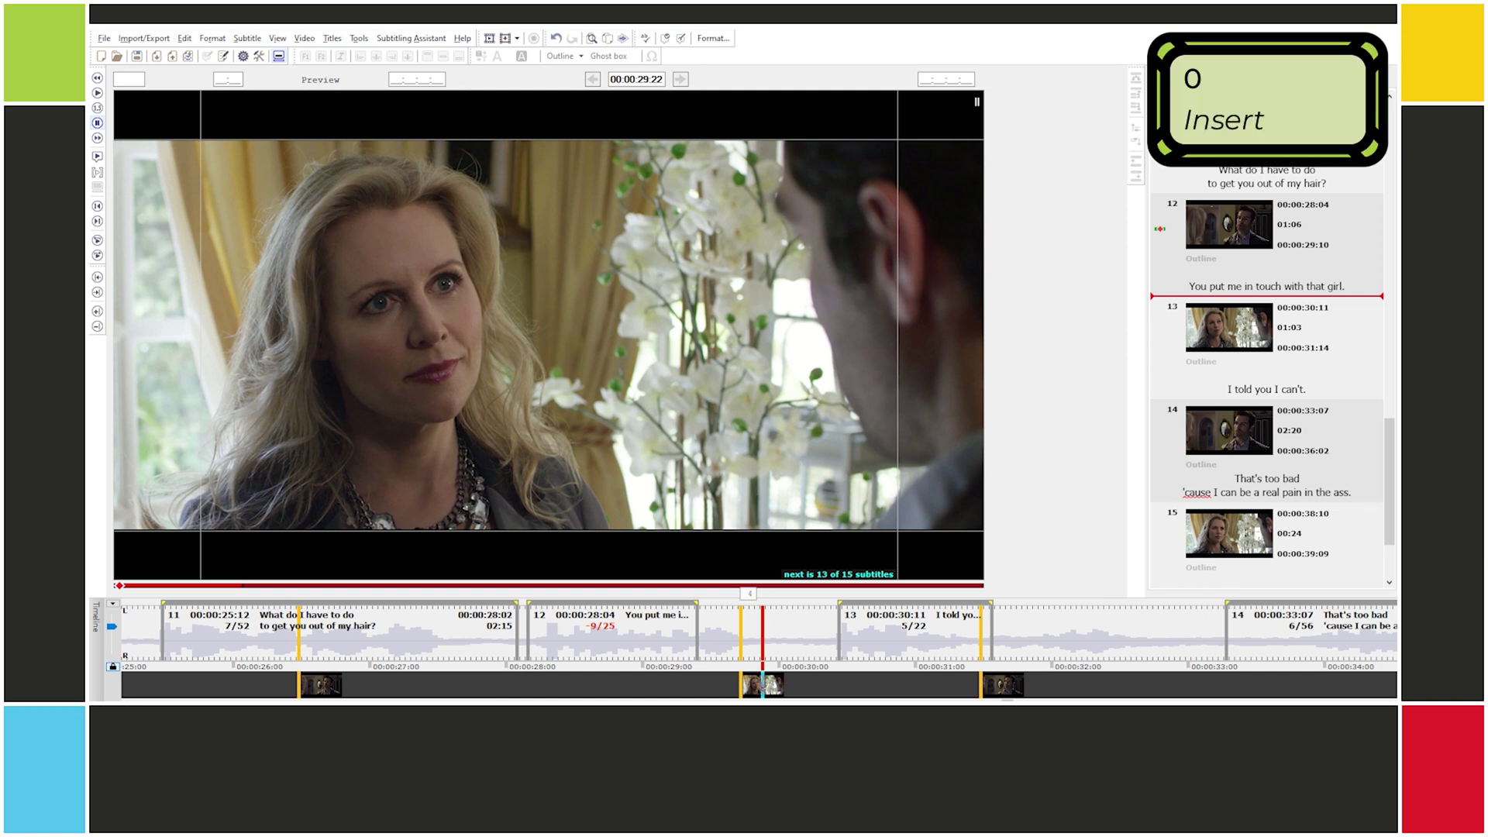
key(alt+p)
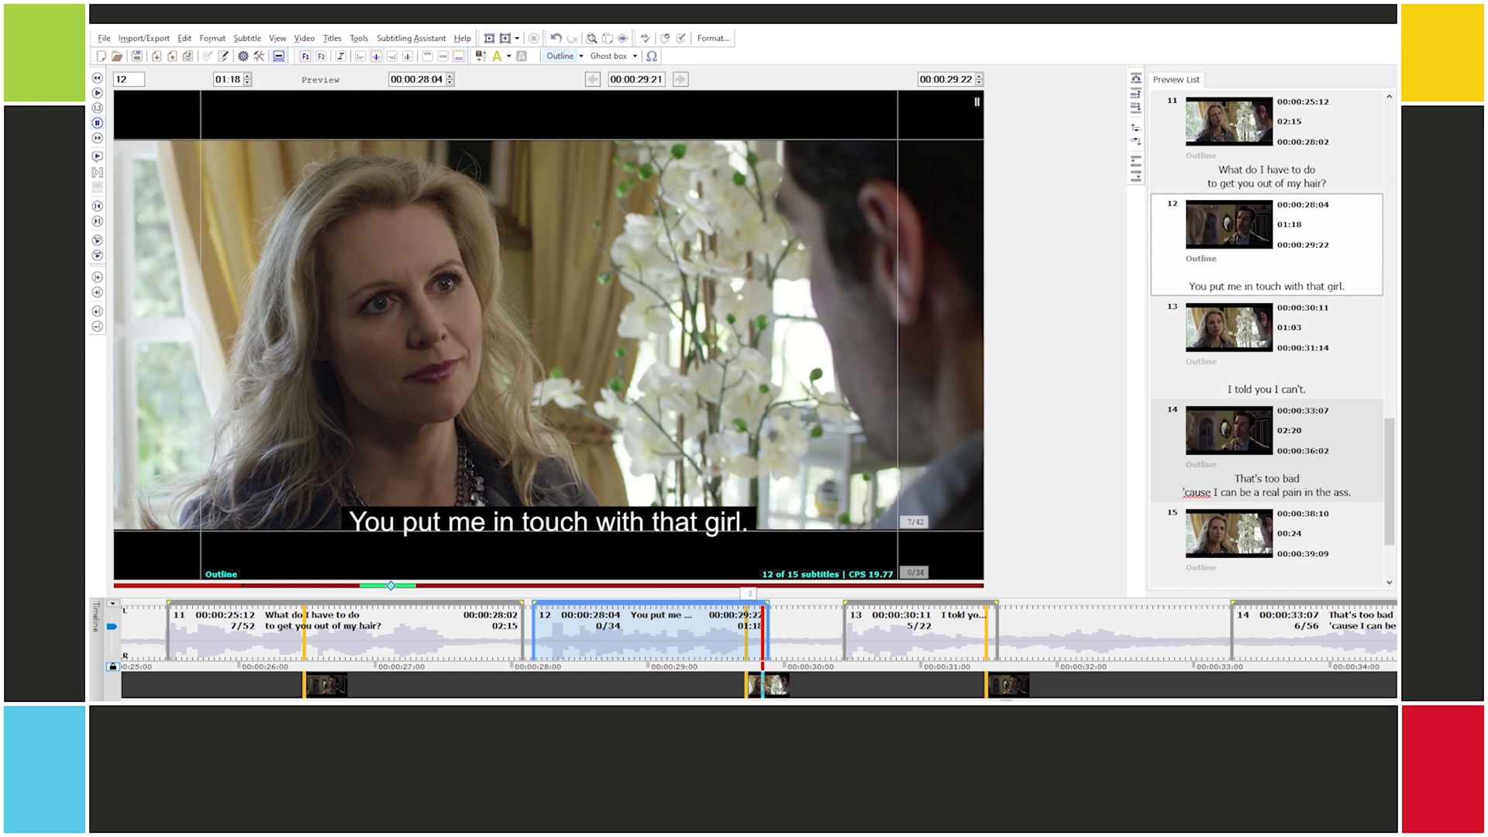
key(ctrl+Left)
key(ctrl+space)
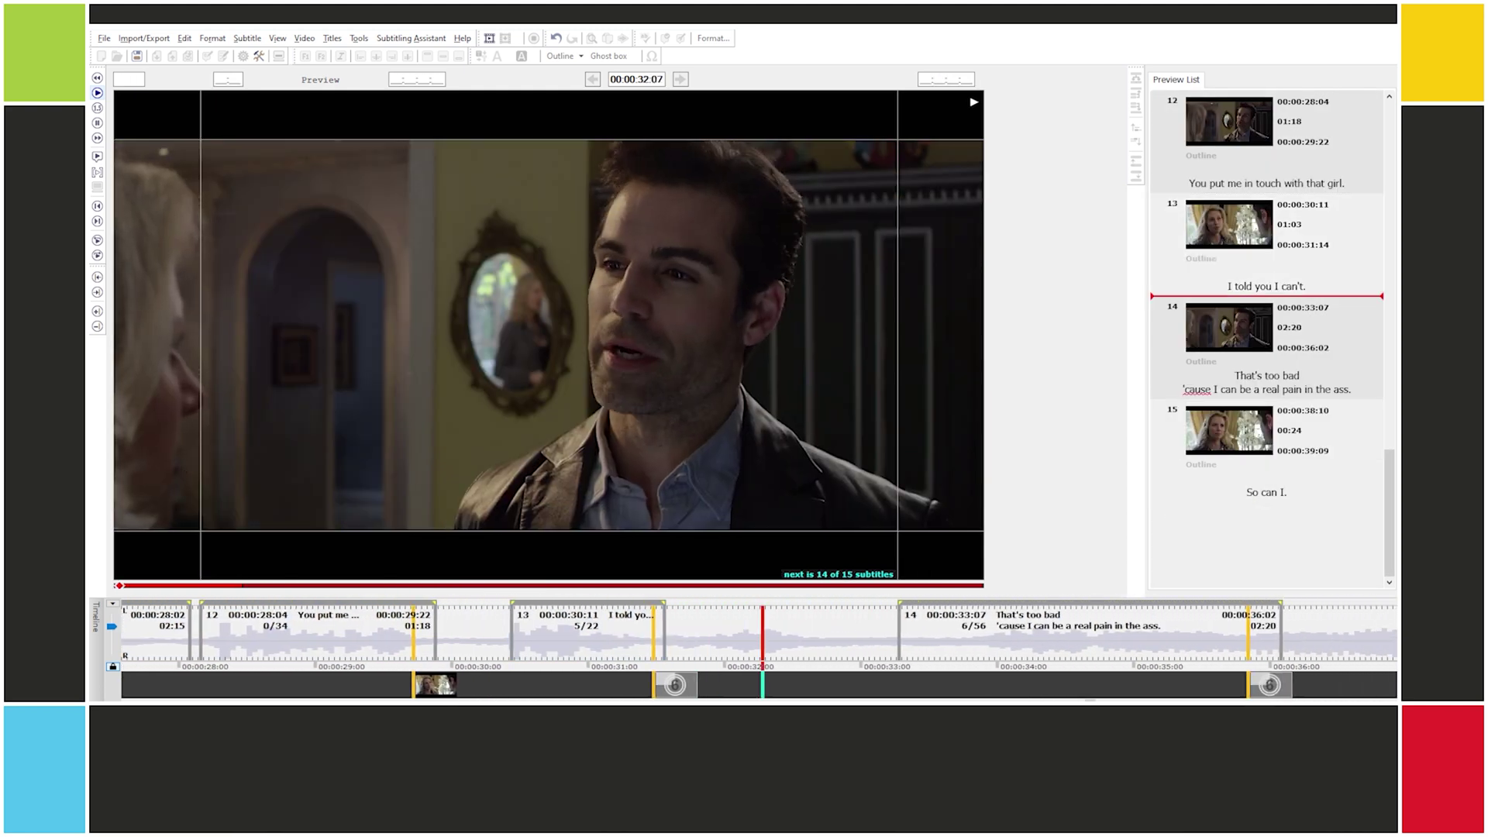
key(space)
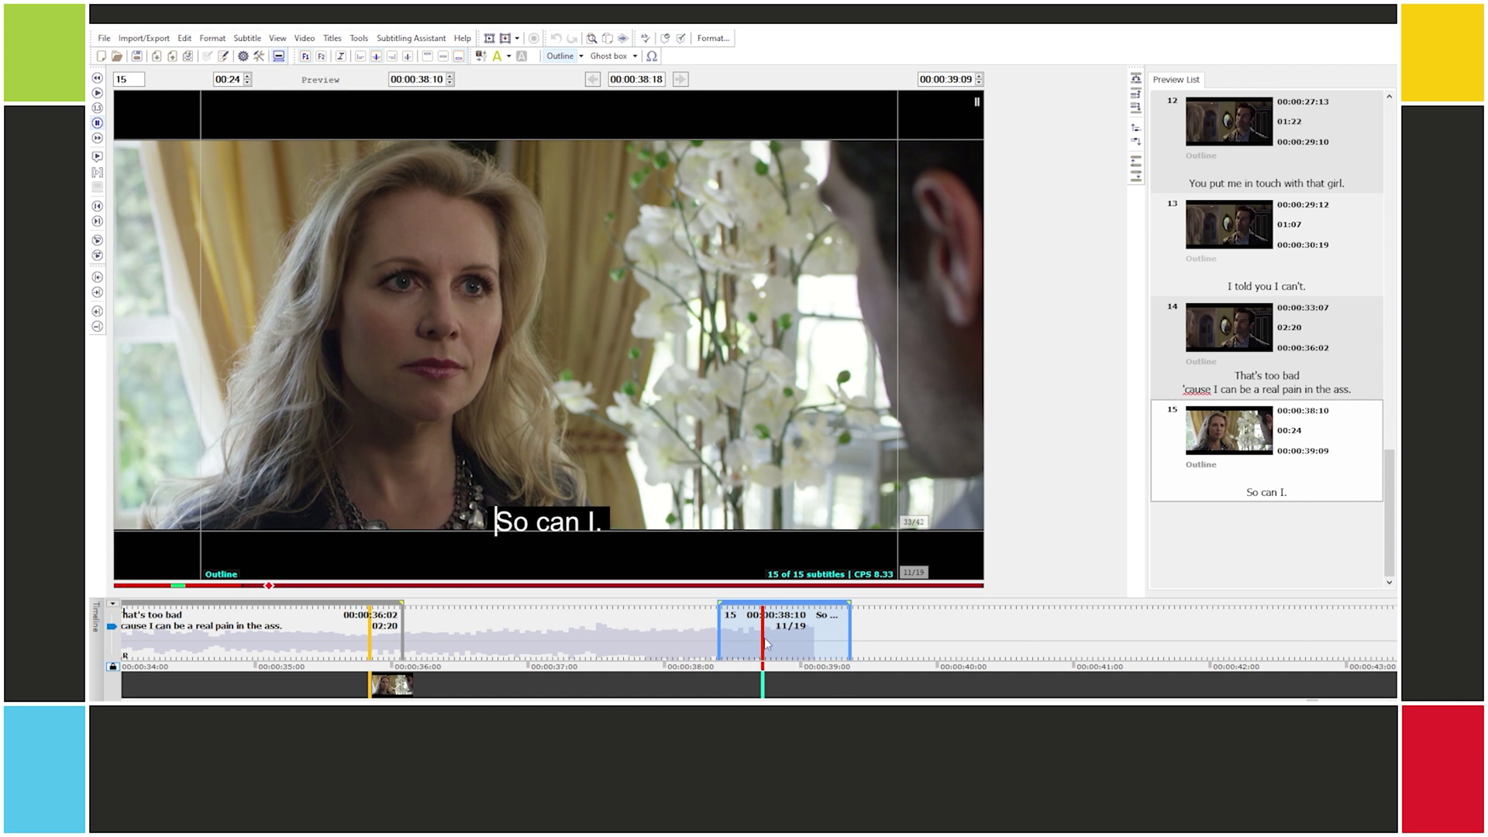
Step: Play from the start of the clip and cue subtitle 1 from 00:00:02:07 to 00:00:03:06
key(ctrl+Home)
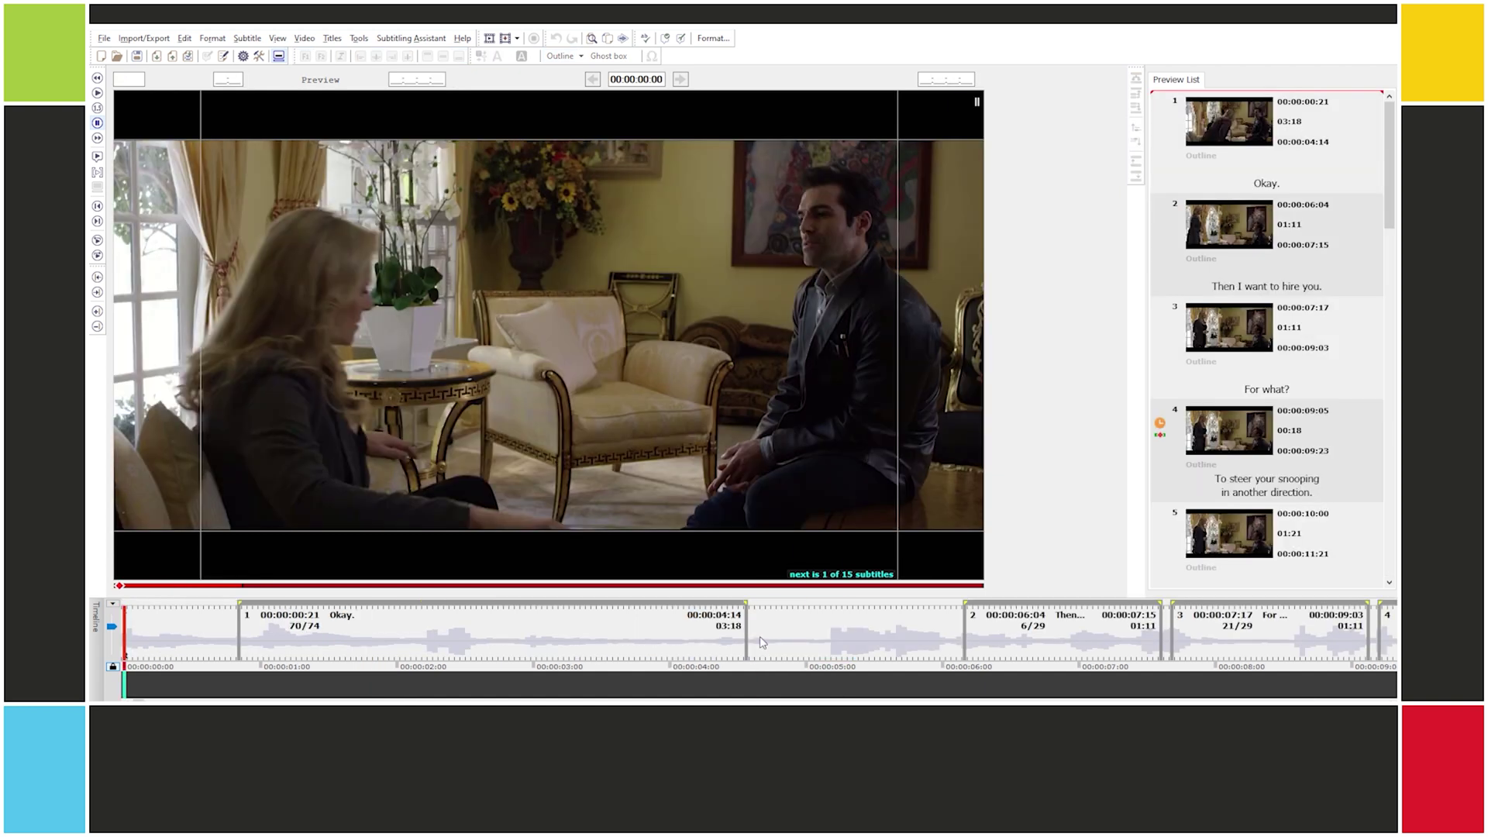
key(space)
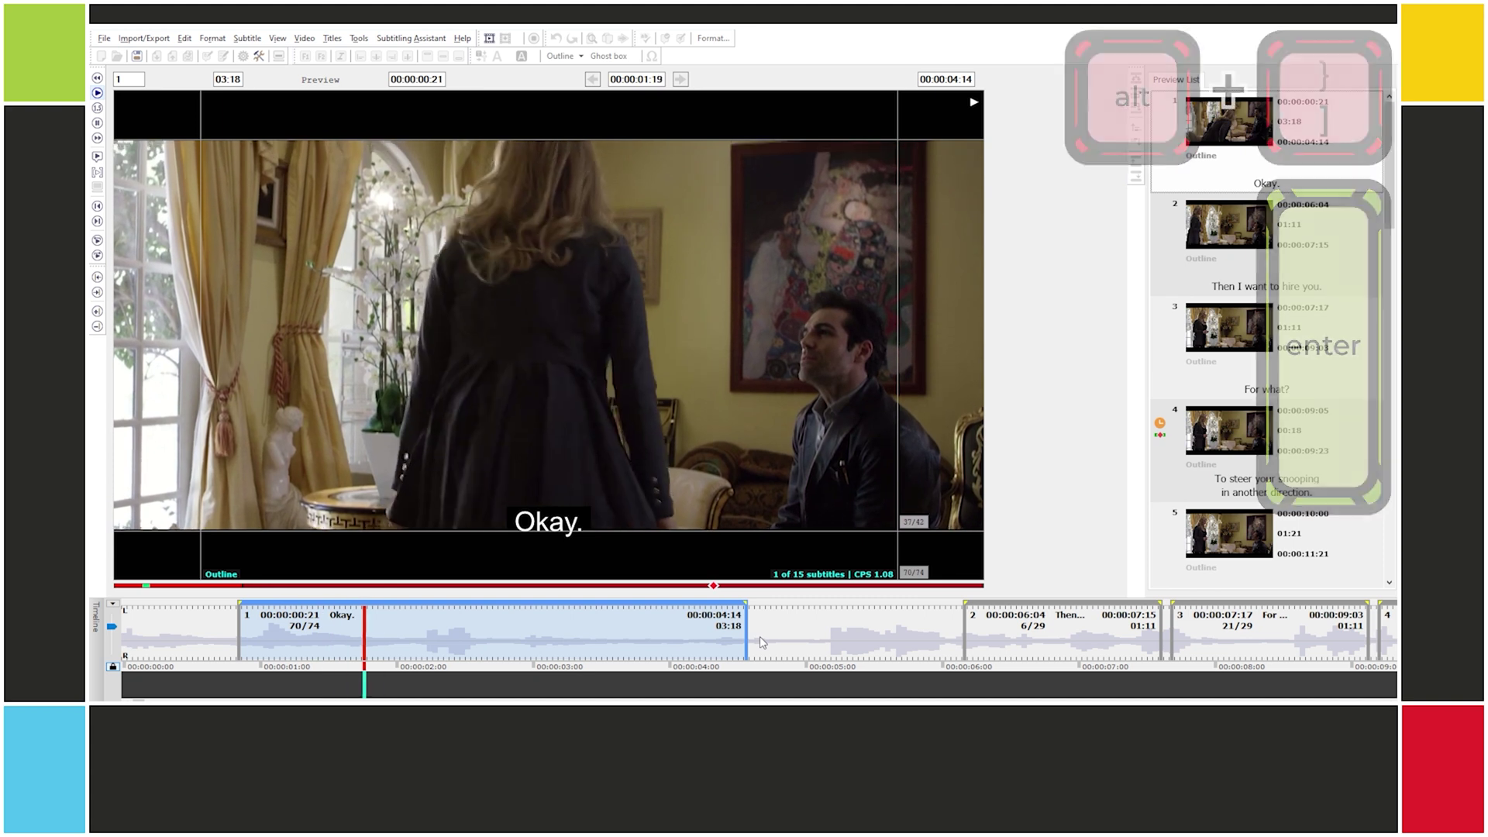
key(alt+])
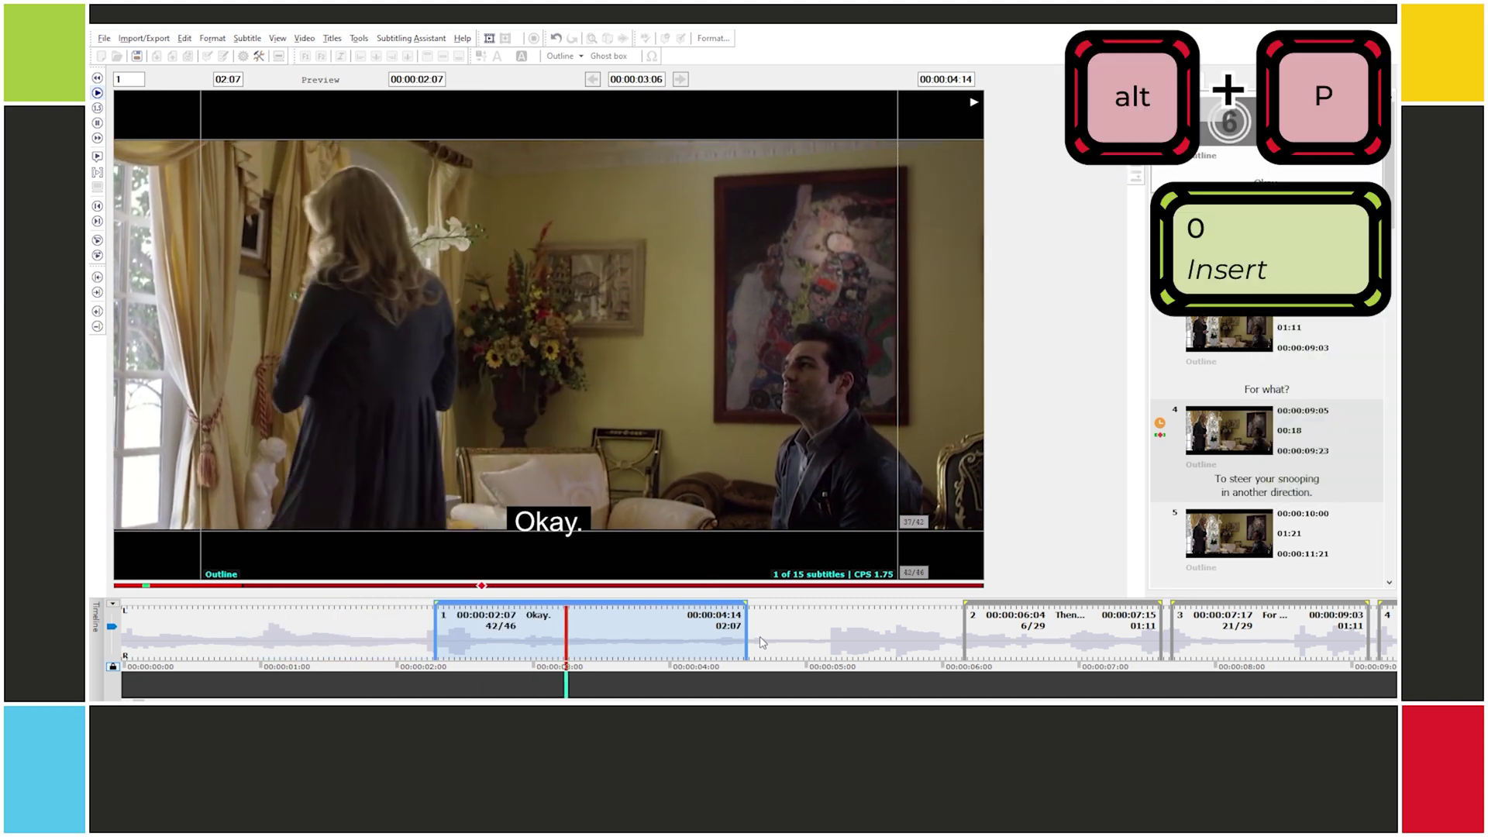
key(alt+p)
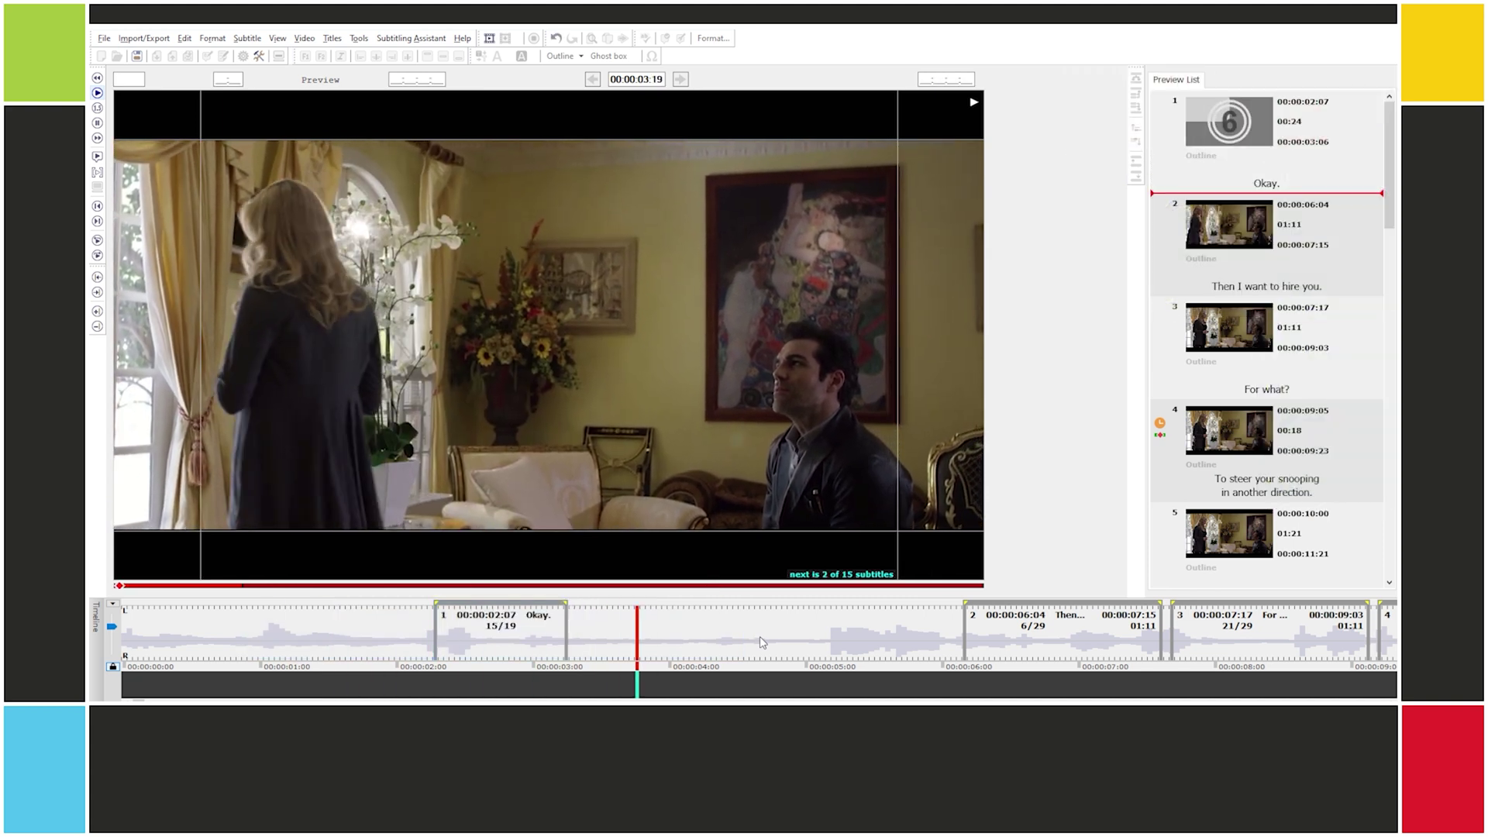
Step: Set the in-cue of subtitle 2 to 00:00:05:04 and chain its out-cue at 00:00:07:09 to subtitle 3's in-cue at 00:00:07:11
key(alt+bracketright)
key(Return)
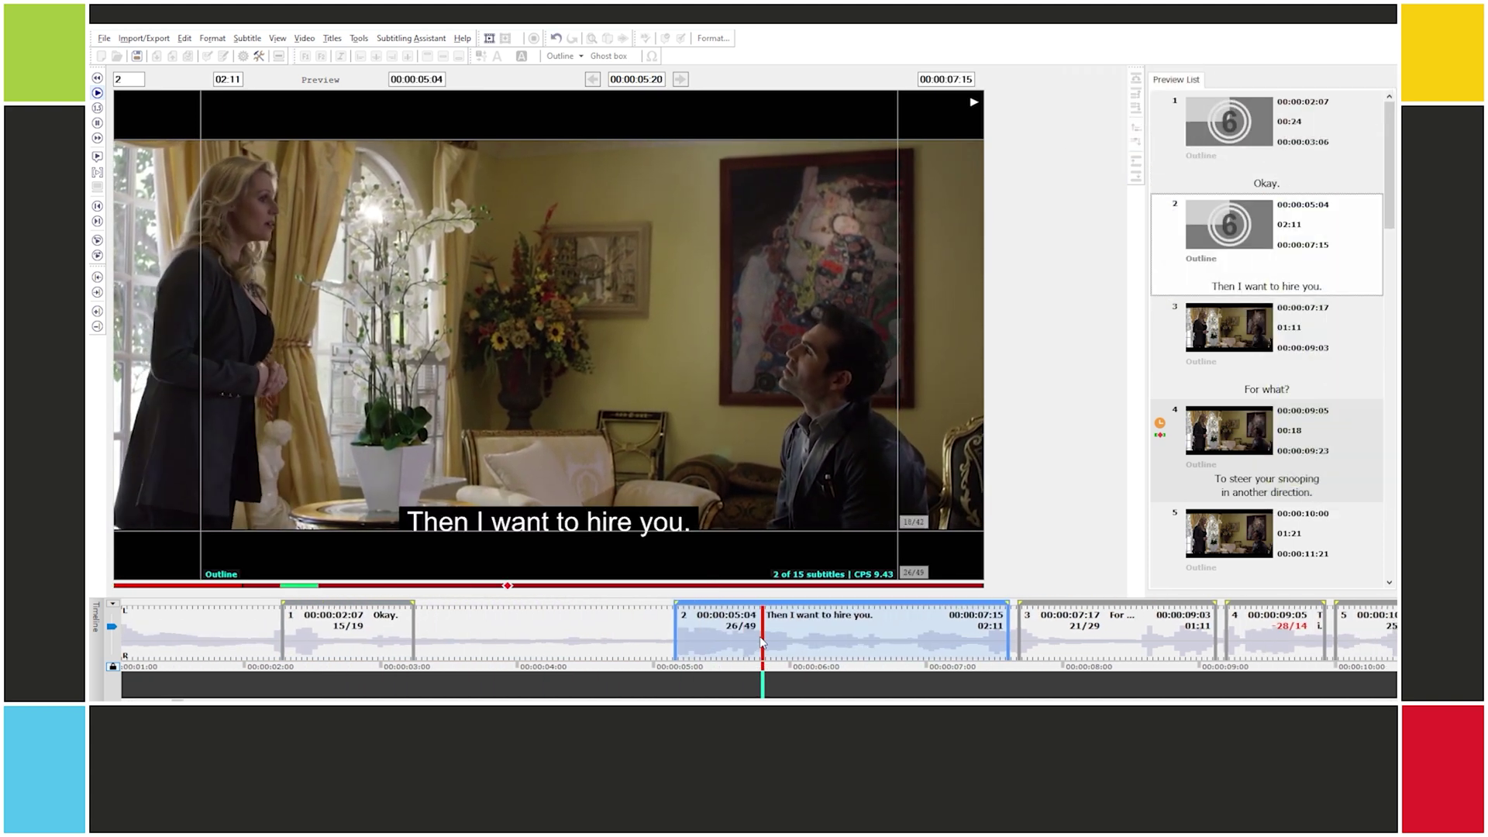
key(alt+bracketleft)
key(Delete)
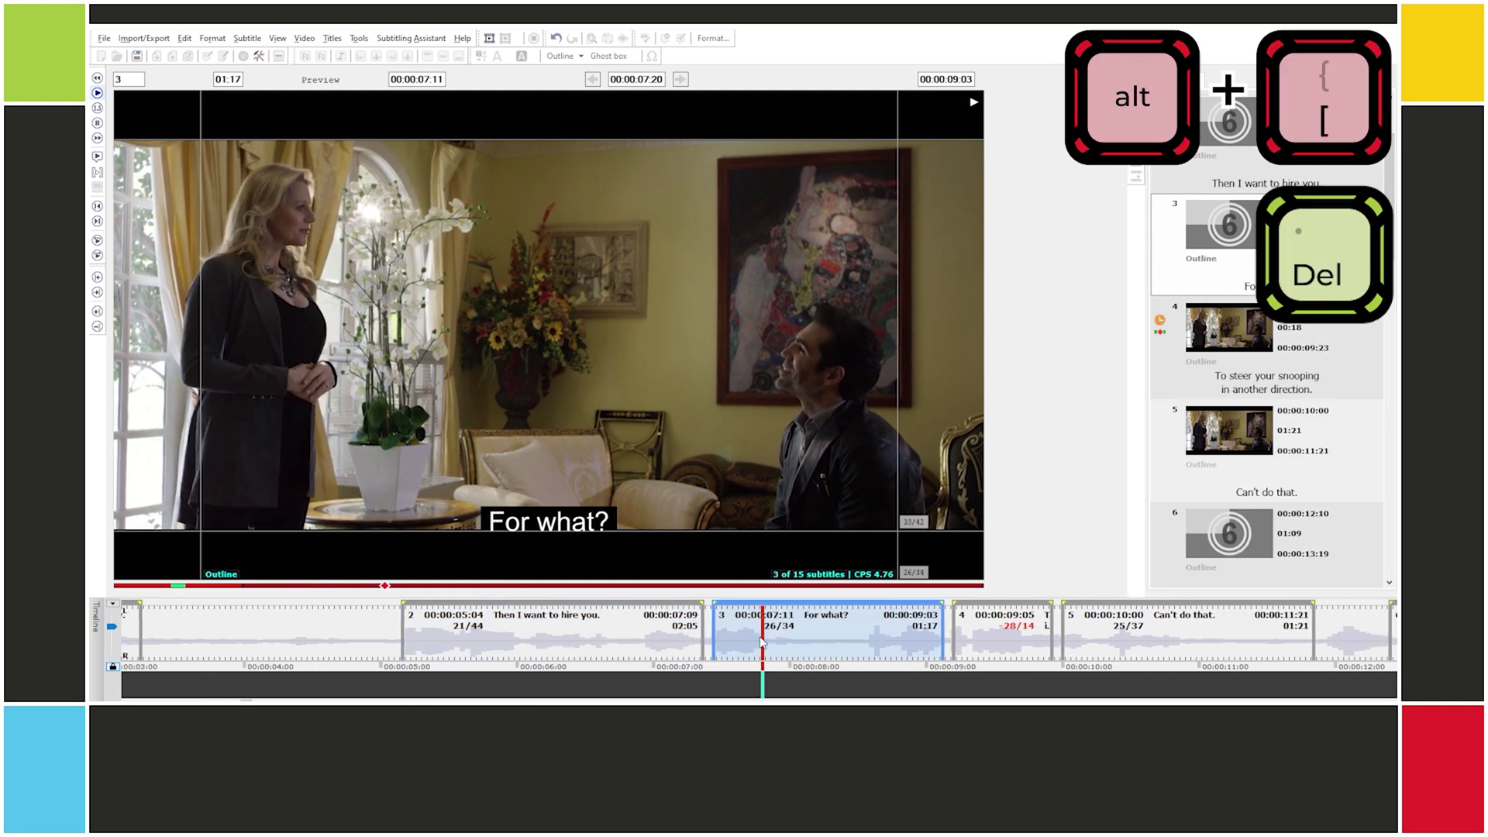
Step: Chain subtitle 3's out-cue at 00:00:08:17 to subtitle 4's in-cue at 00:00:08:19, and subtitle 4's out-cue at 00:00:10:10 to subtitle 5's in-cue at 00:00:10:12
key(alt+bracketleft)
key(Delete)
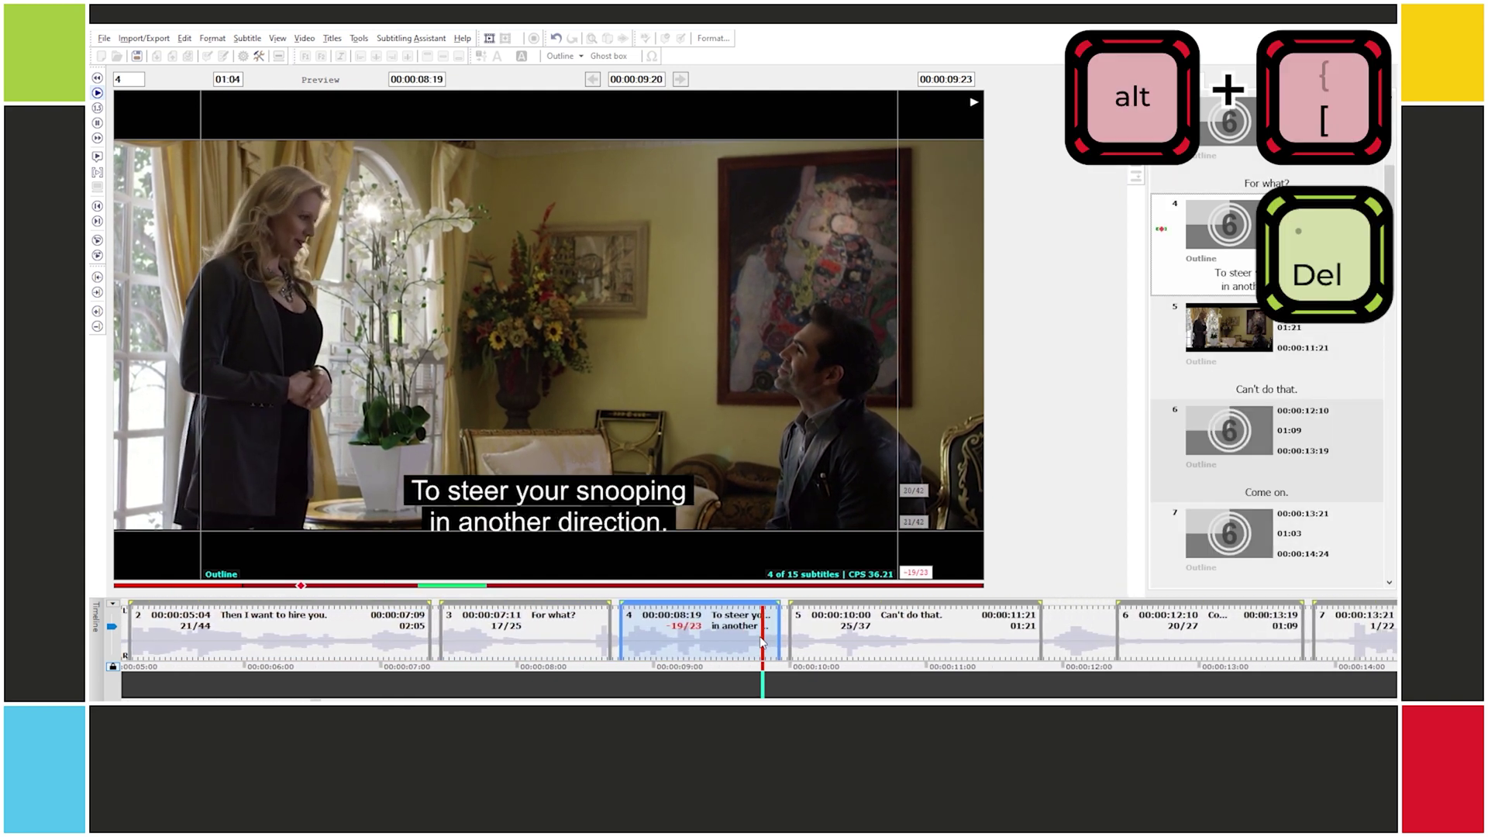
key(alt+bracketleft)
key(Delete)
Step: Set the out-cue of subtitle 5 to 00:00:11:14 and cue subtitle 6 from 00:00:12:00 to 00:00:12:24
key(alt+p)
key(Insert)
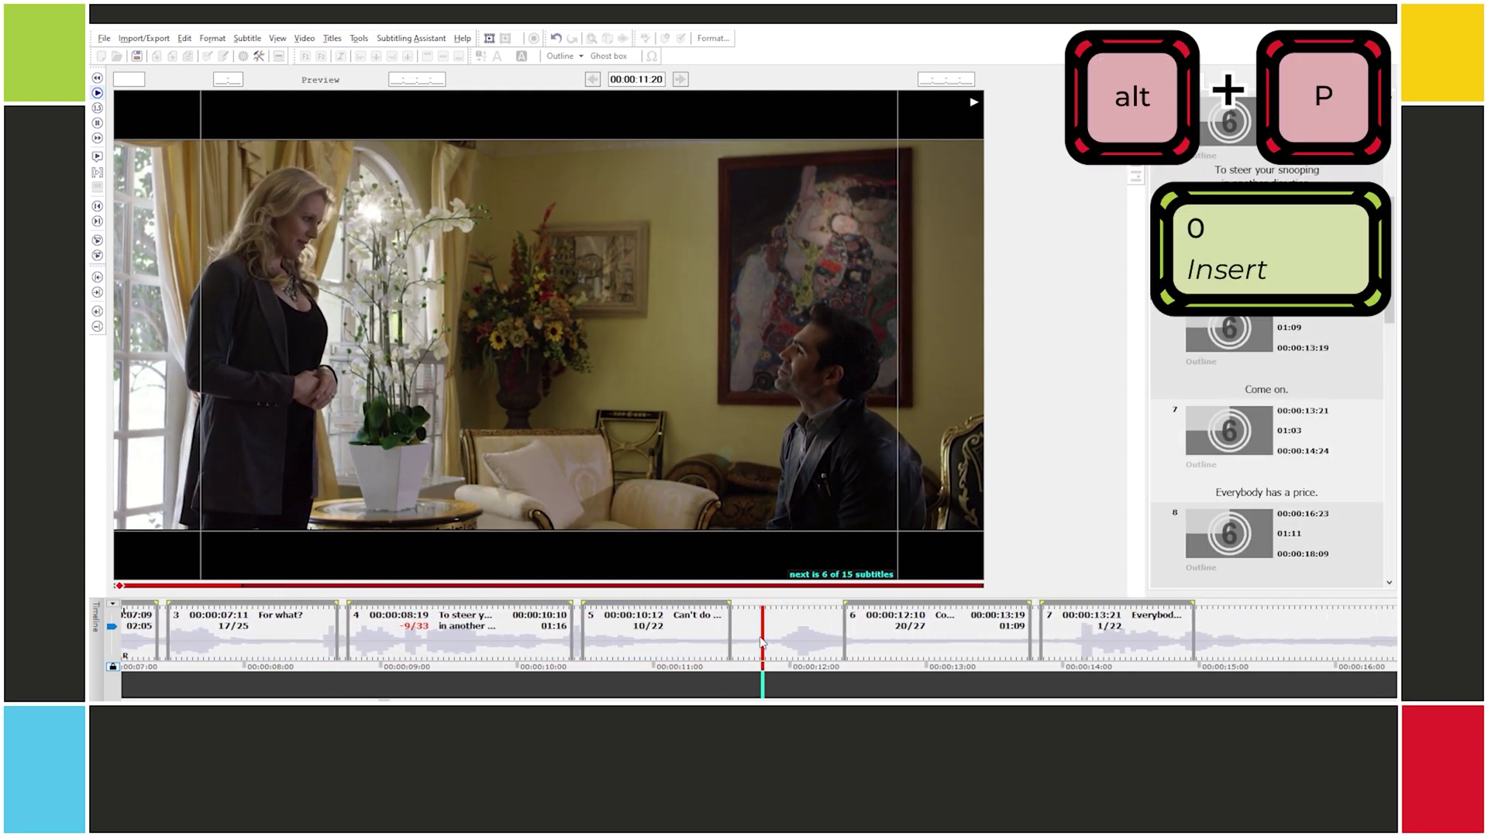
key(alt+bracketright)
key(Return)
key(alt+p)
key(Insert)
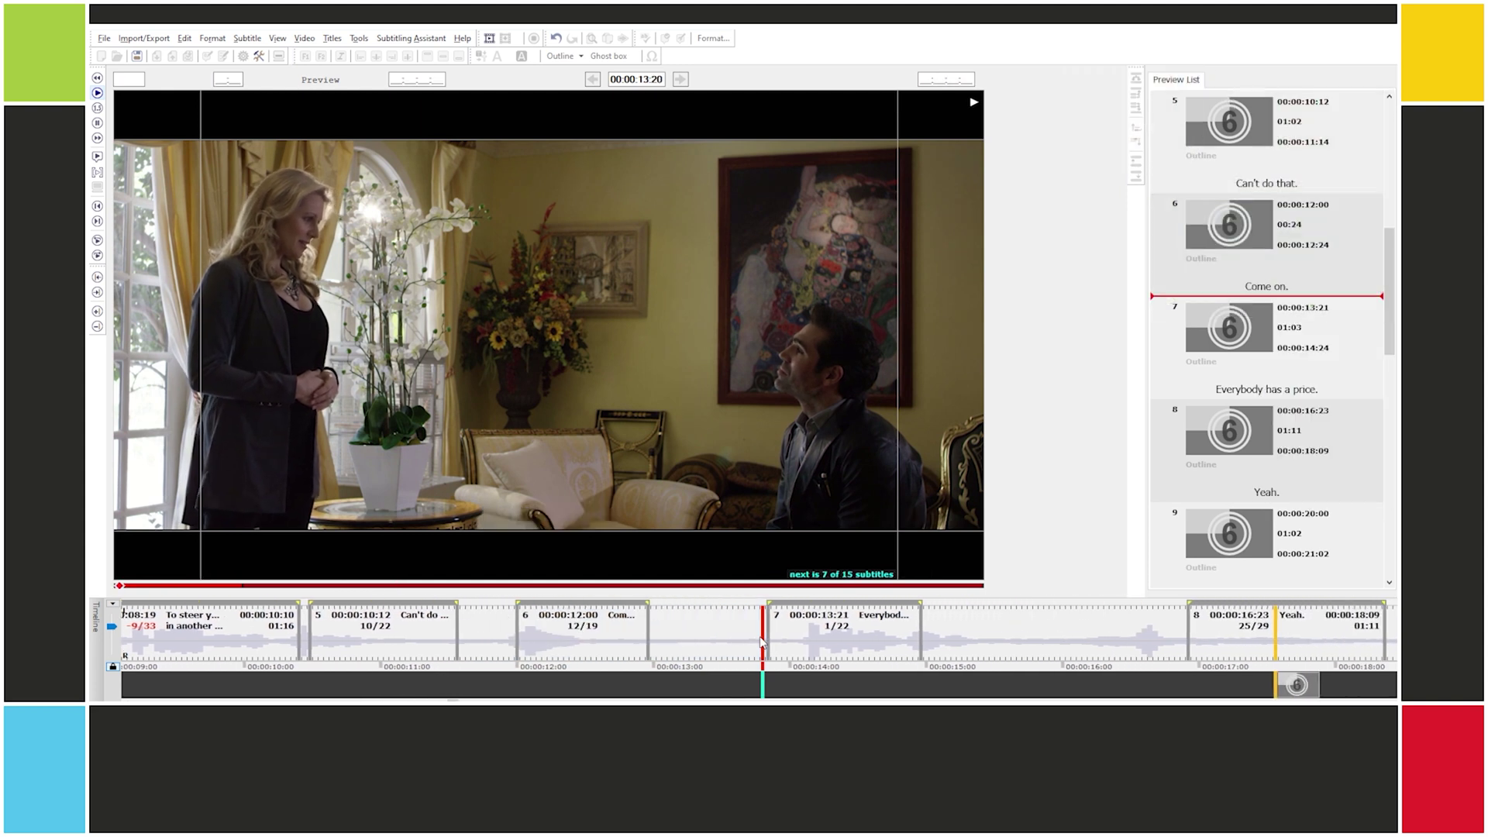
Step: Cue subtitle 7 from 00:00:14:03 to 00:00:15:12 and subtitle 8 from 00:00:16:15 to 00:00:17:12
key(alt+bracketright)
key(Return)
key(alt+p)
key(Insert)
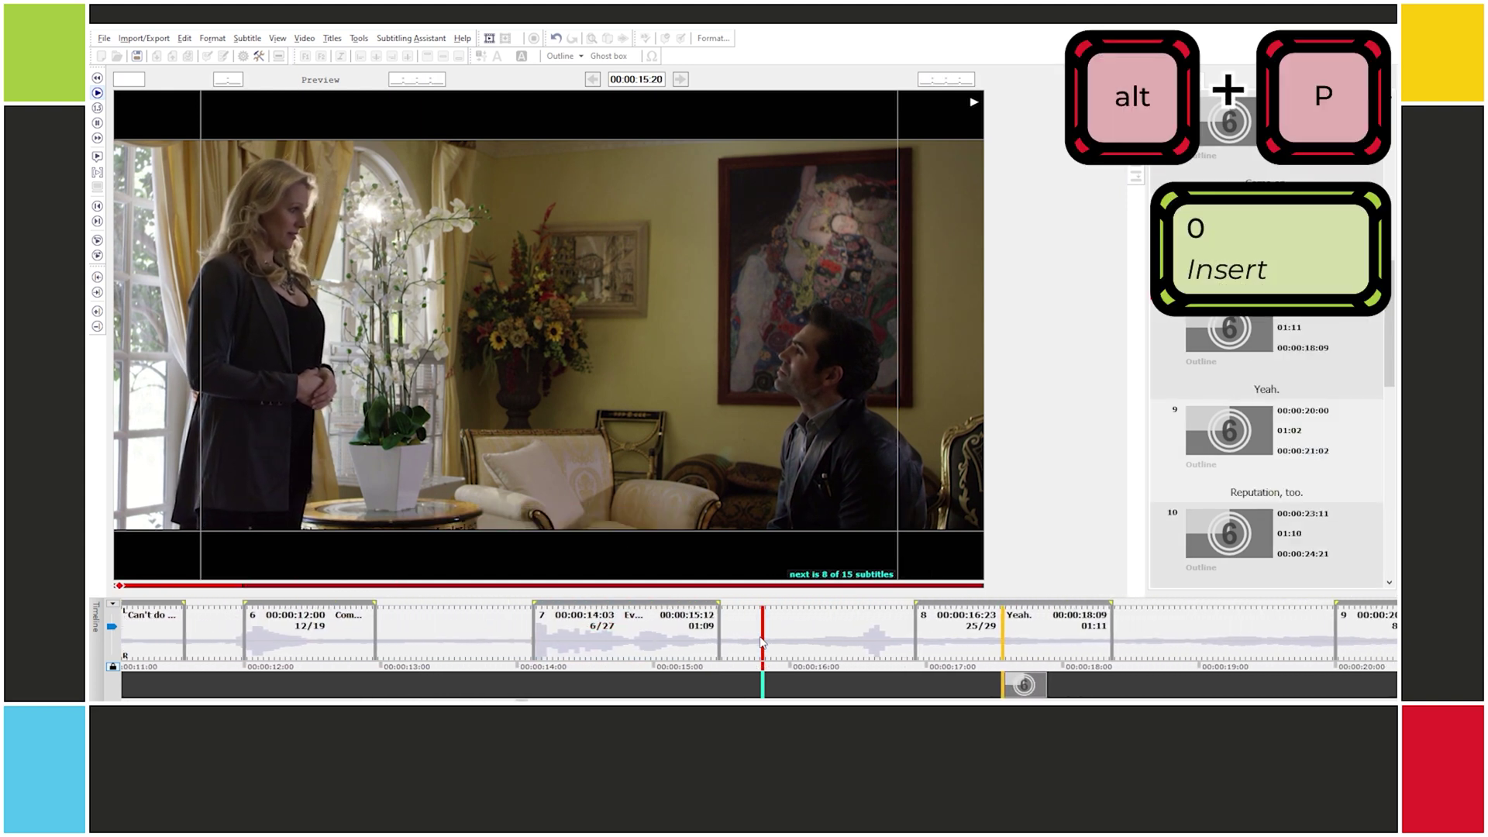
key(alt+bracketright)
key(Return)
key(alt+p)
key(Insert)
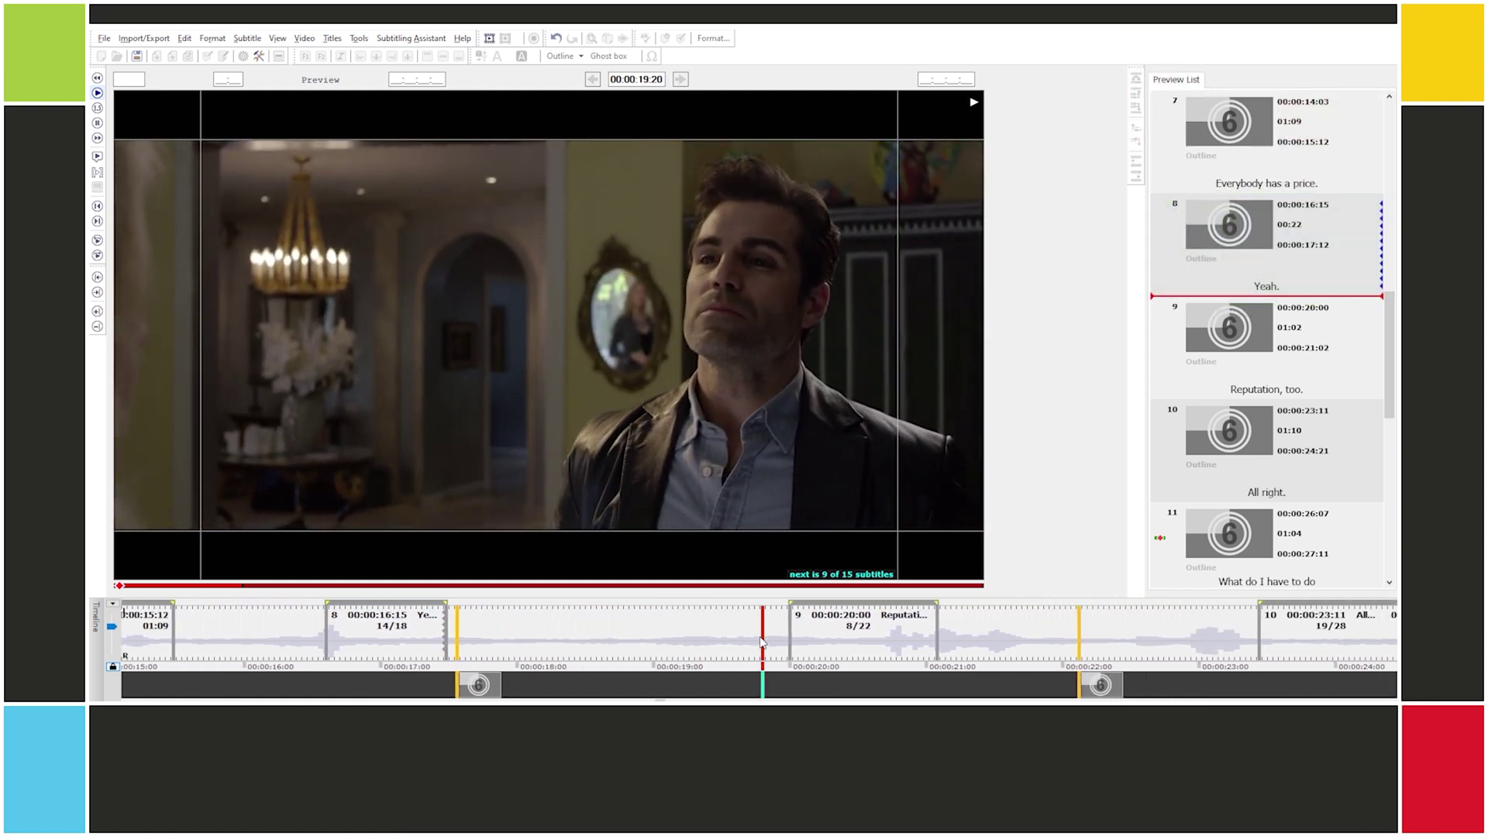
Step: Cue subtitle 9 from 00:00:20:16 to 00:00:21:23 and subtitle 10 from 00:00:22:22 to 00:00:24:07
key(alt+bracketright)
key(Return)
key(alt+p)
key(Insert)
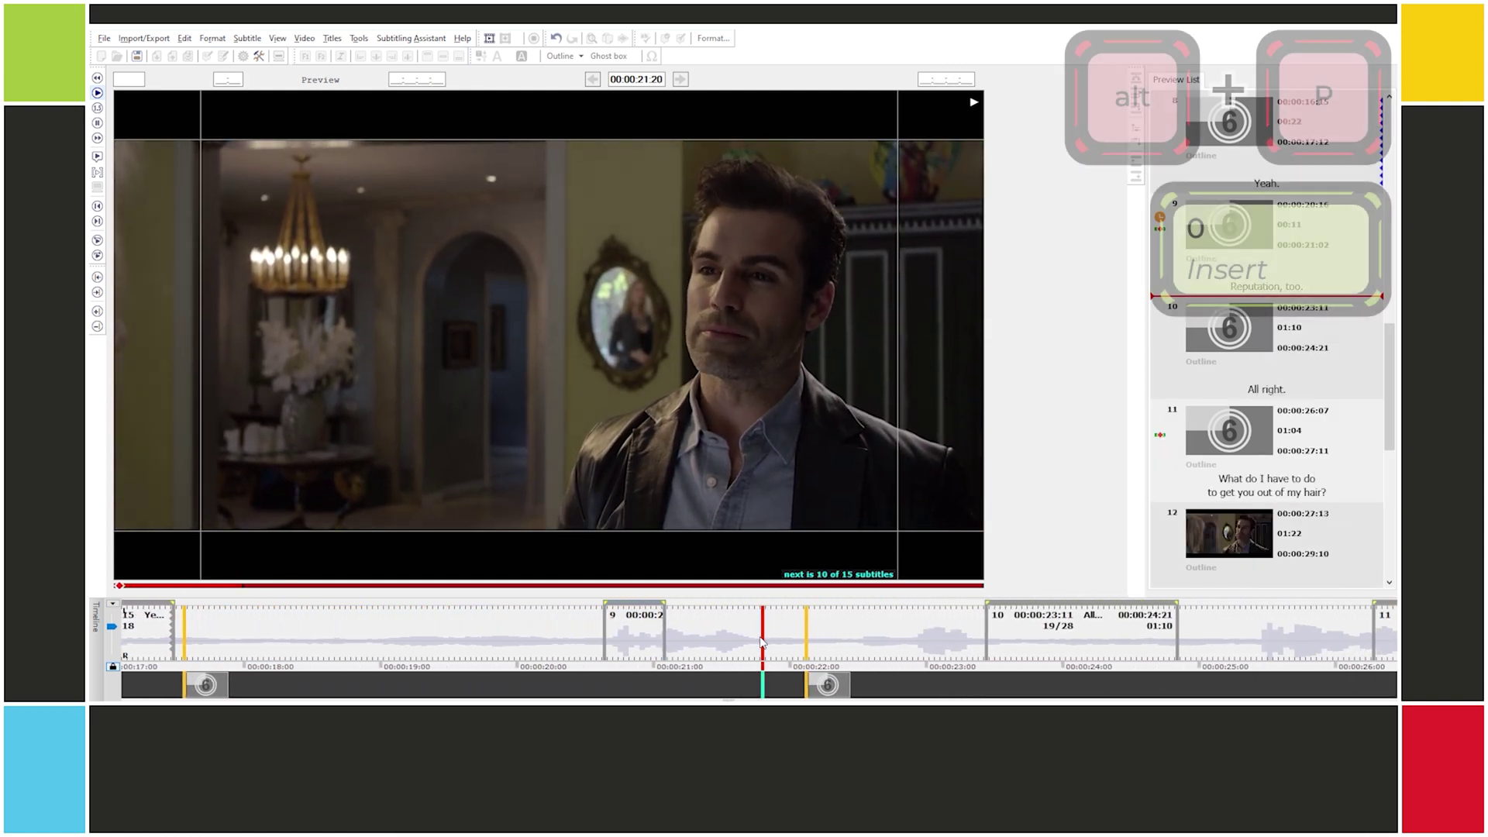
key(alt+bracketright)
key(Return)
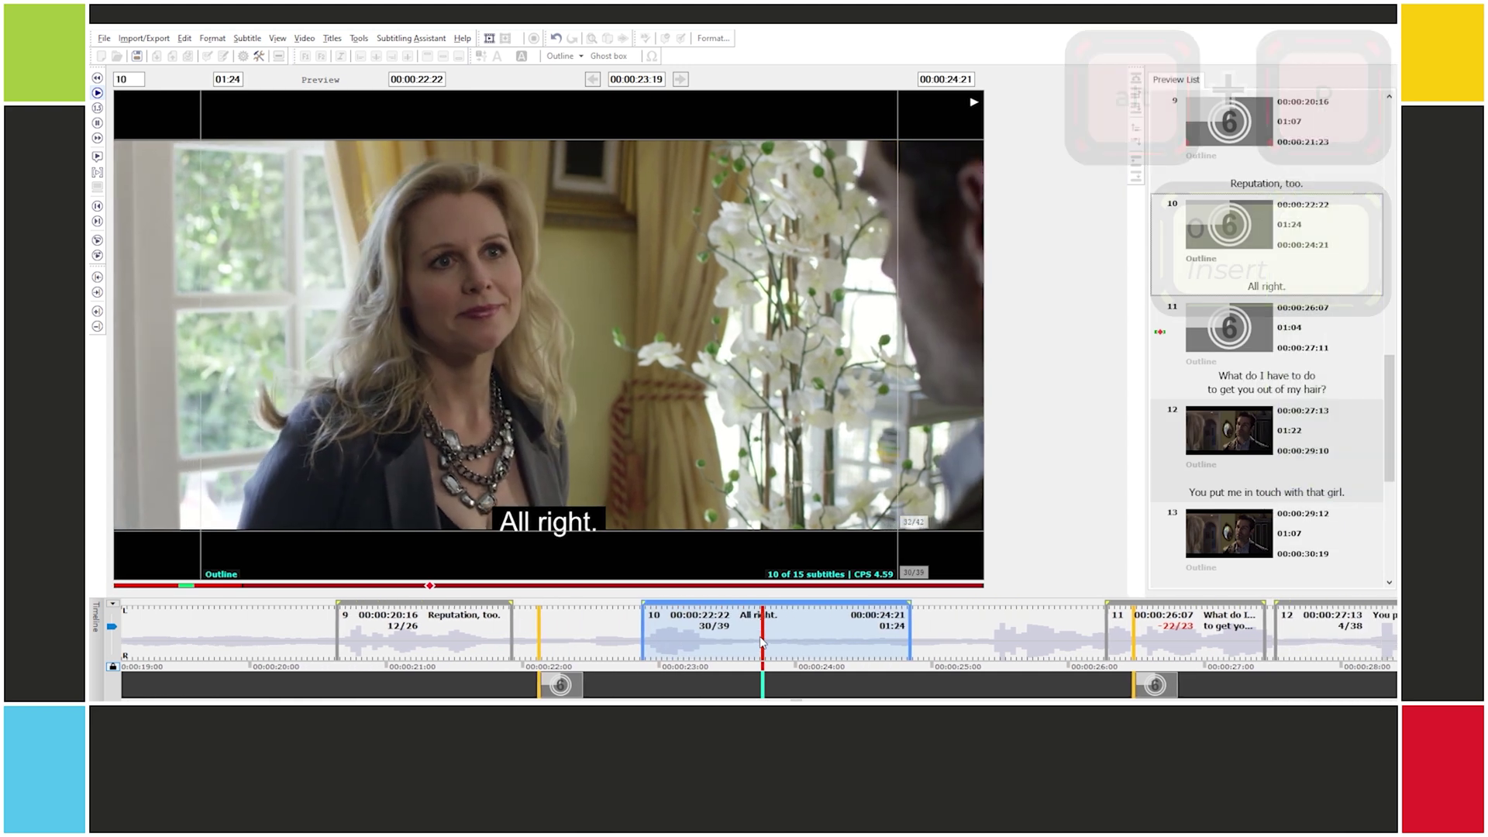
key(alt+p)
key(Insert)
Step: Set the in-cue of subtitle 11 to 00:00:25:09 and chain its out-cue at 00:00:27:24 to subtitle 12's in-cue at 00:00:28:01
key(alt+bracketright)
key(Return)
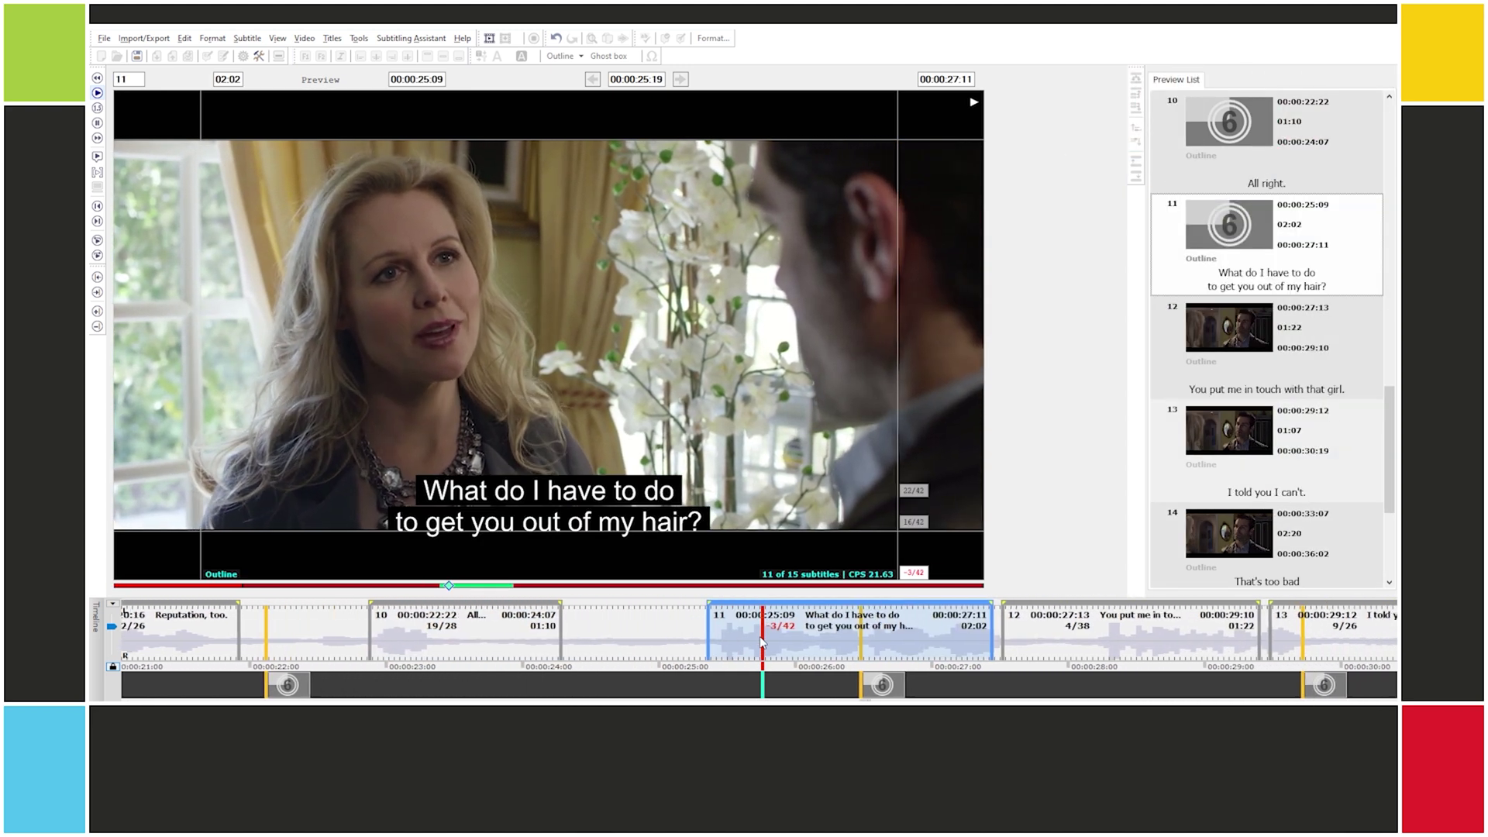
key(alt+p)
key(Insert)
key(alt+bracketright)
key(Return)
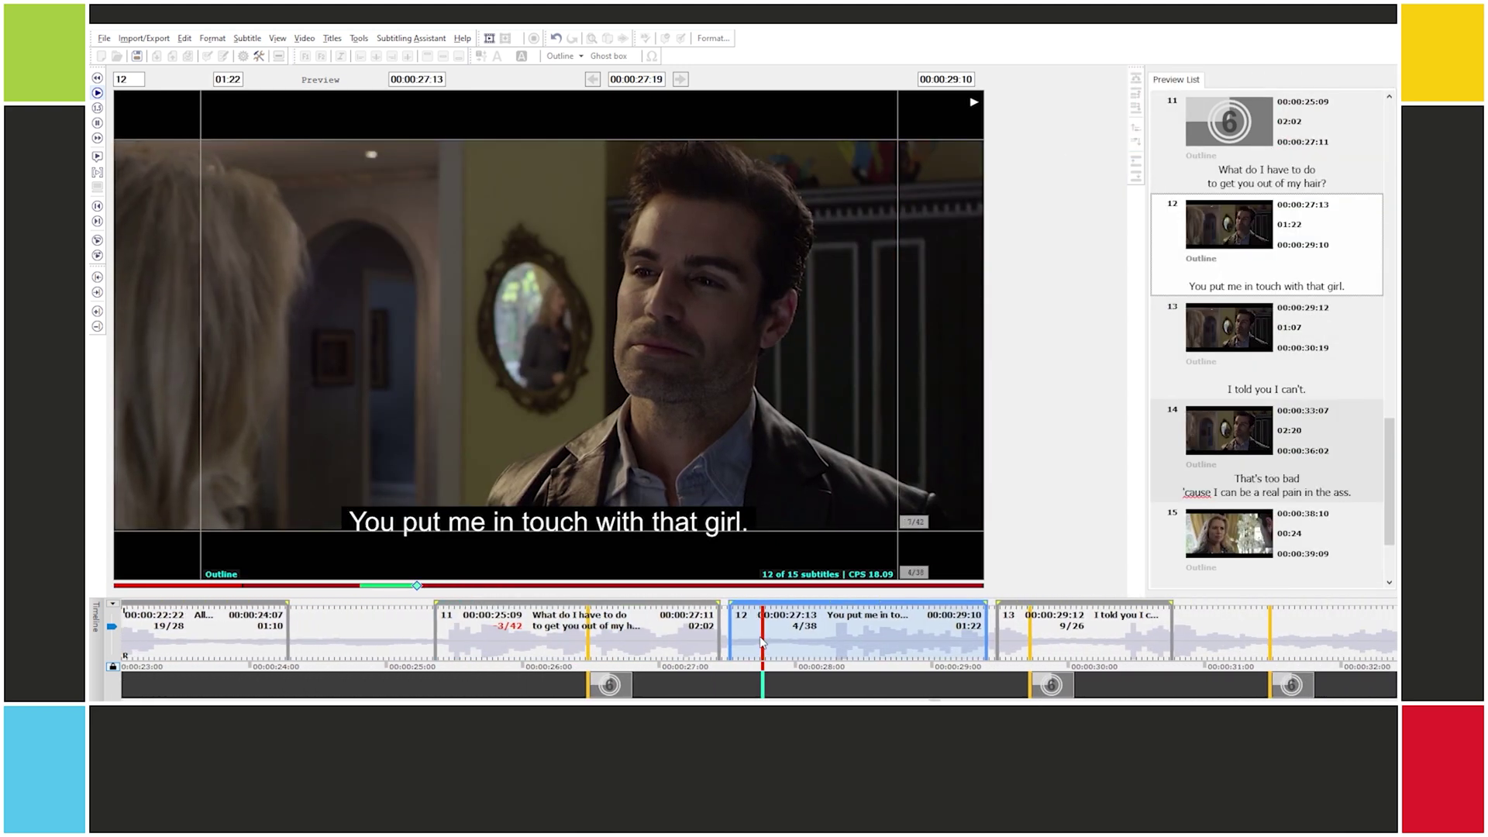
key(alt+bracketright)
key(Return)
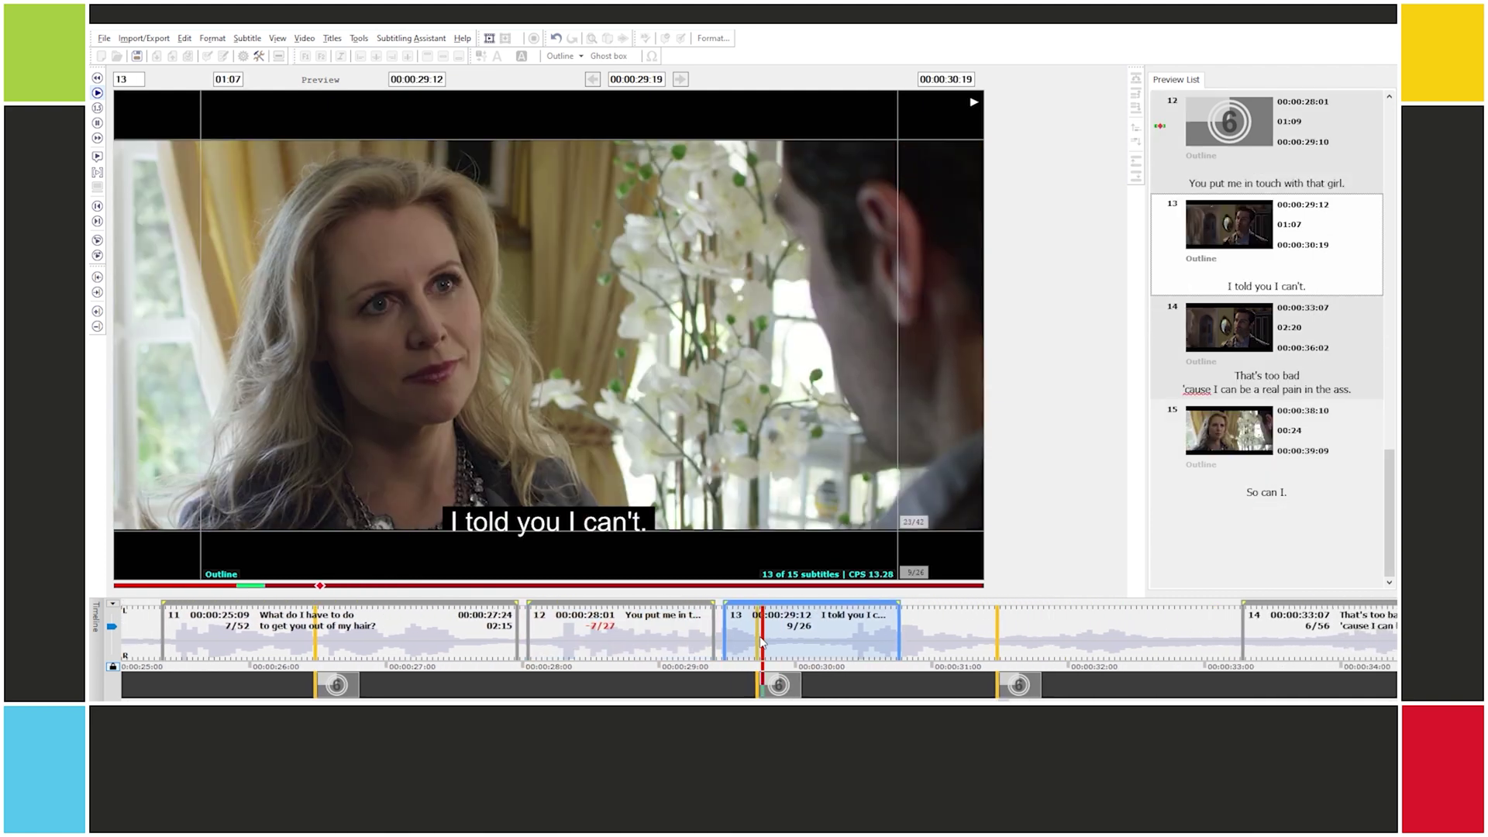
Step: Try chaining subtitle 13's out-cue at 00:00:30:06 to subtitle 14's in-cue at 00:00:30:08, and undo the change
key(alt+bracketright)
key(Return)
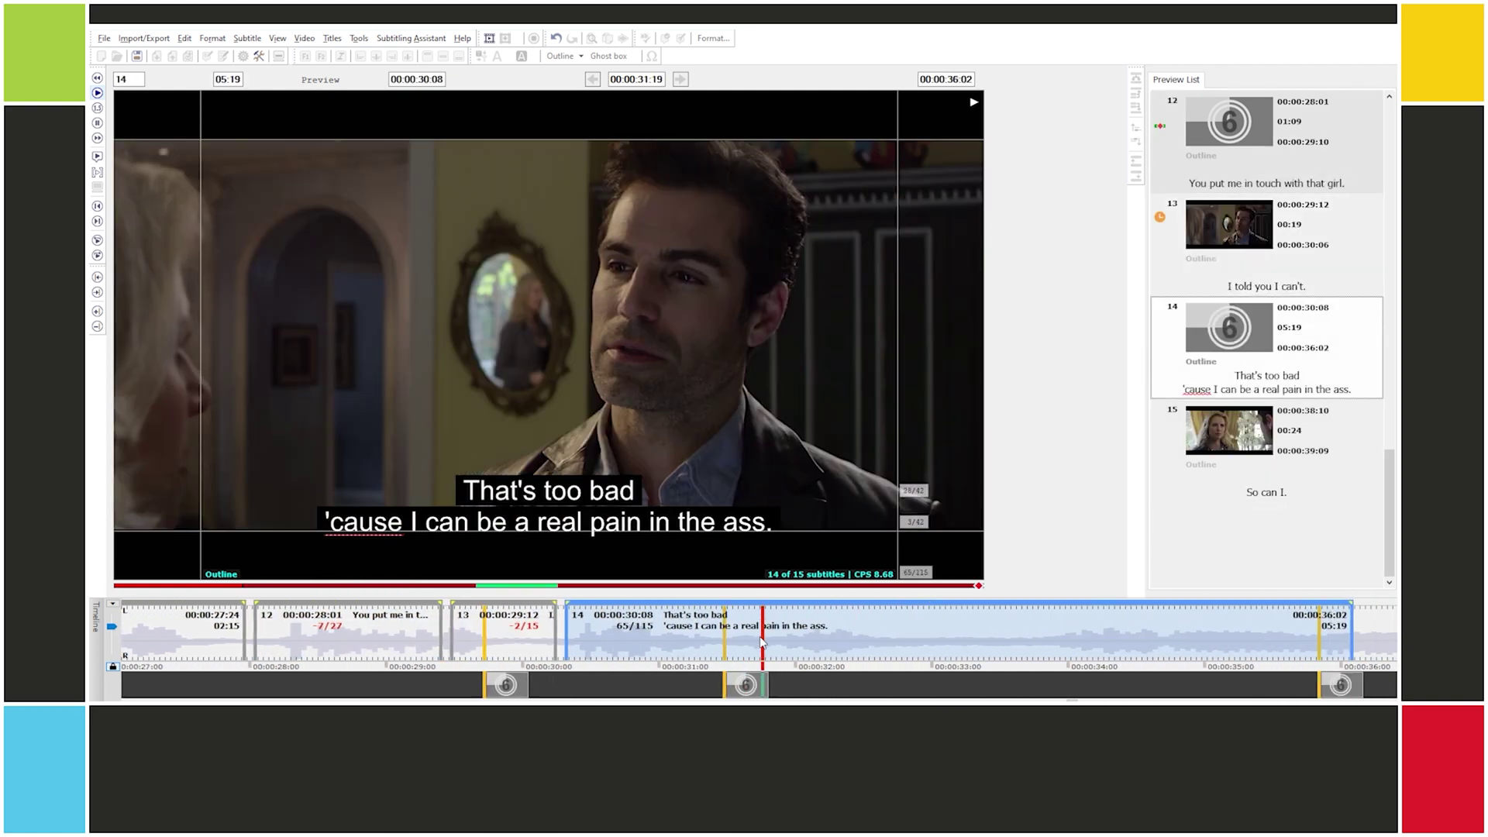
key(ctrl+z)
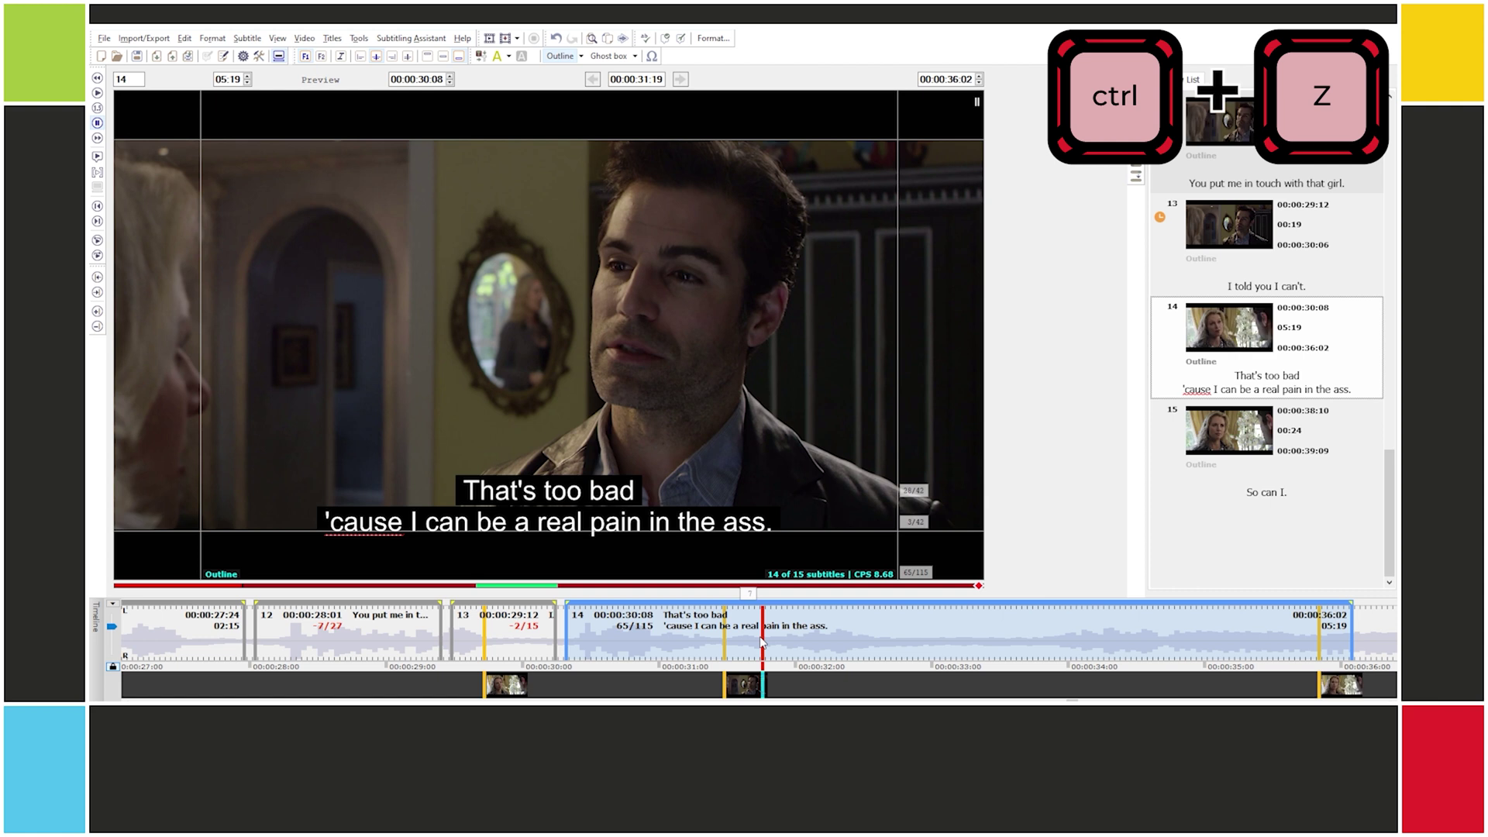
key(ctrl+z)
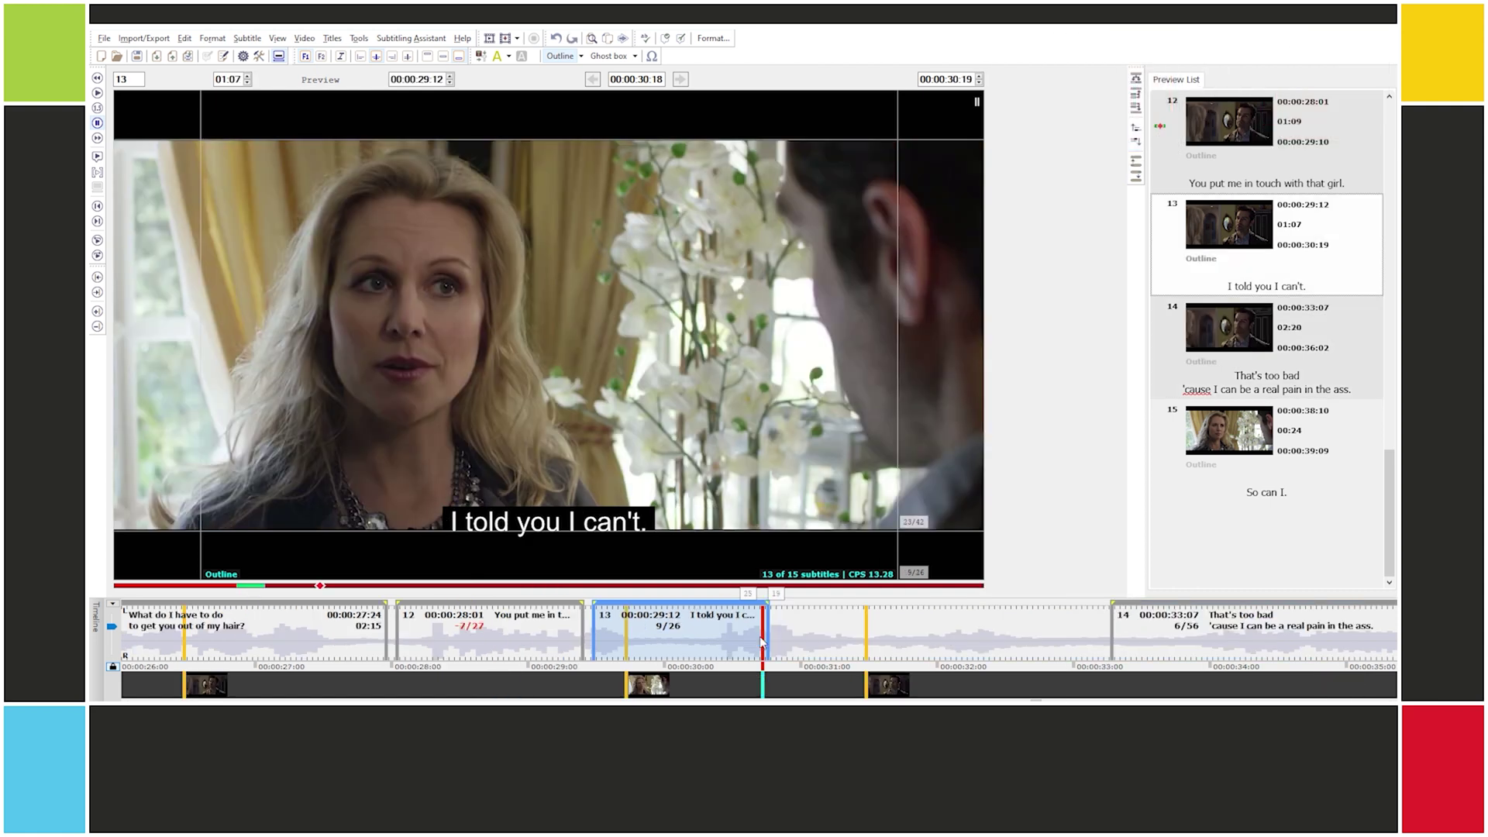
Step: Replay the passage to cue subtitle 13 from 00:00:30:09 to 00:00:31:12, and set subtitle 12's out-cue at the end of its spoken line
key(ctrl+Left)
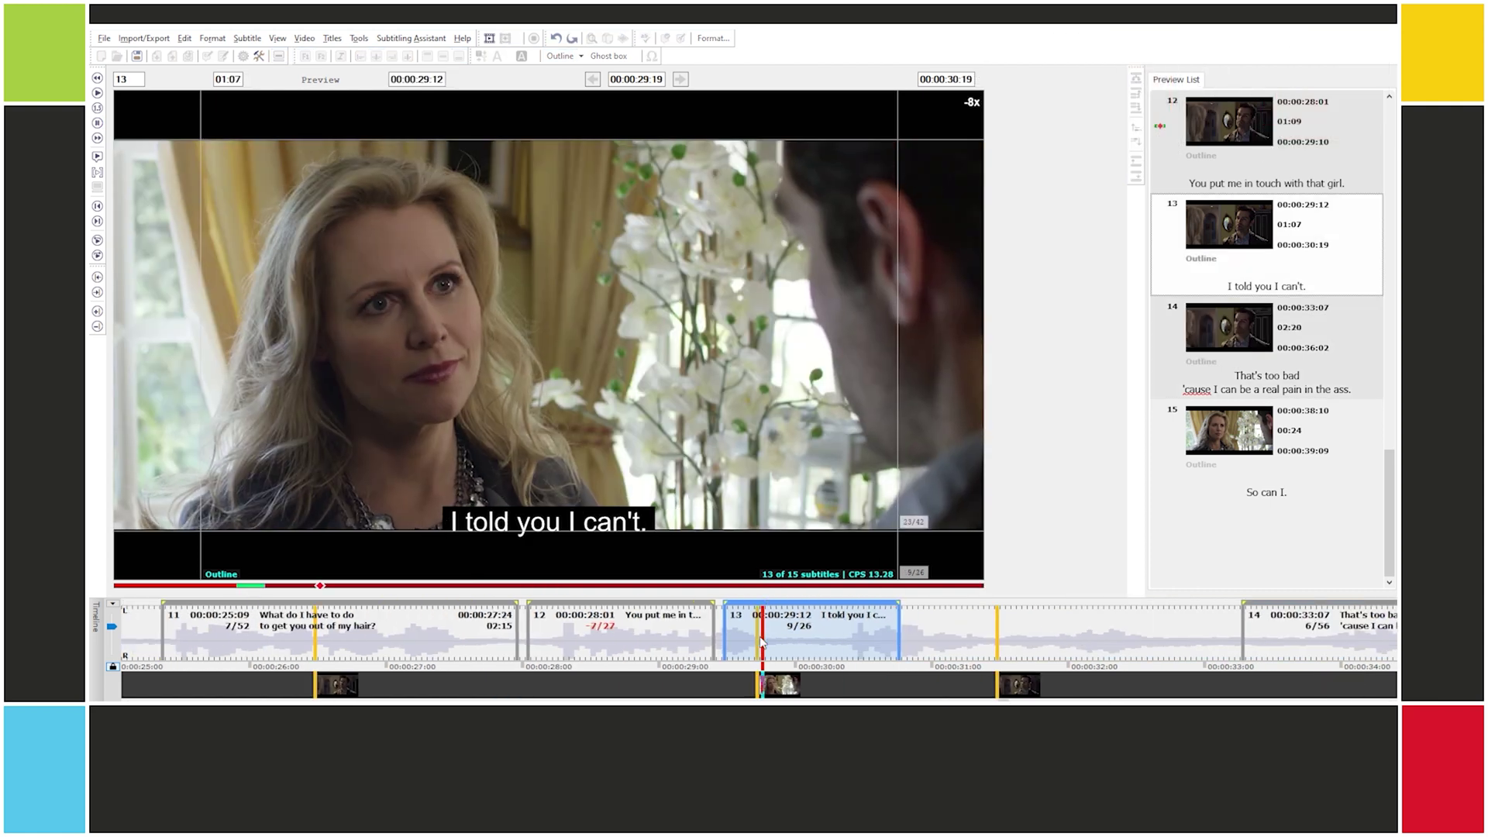
key(ctrl+space)
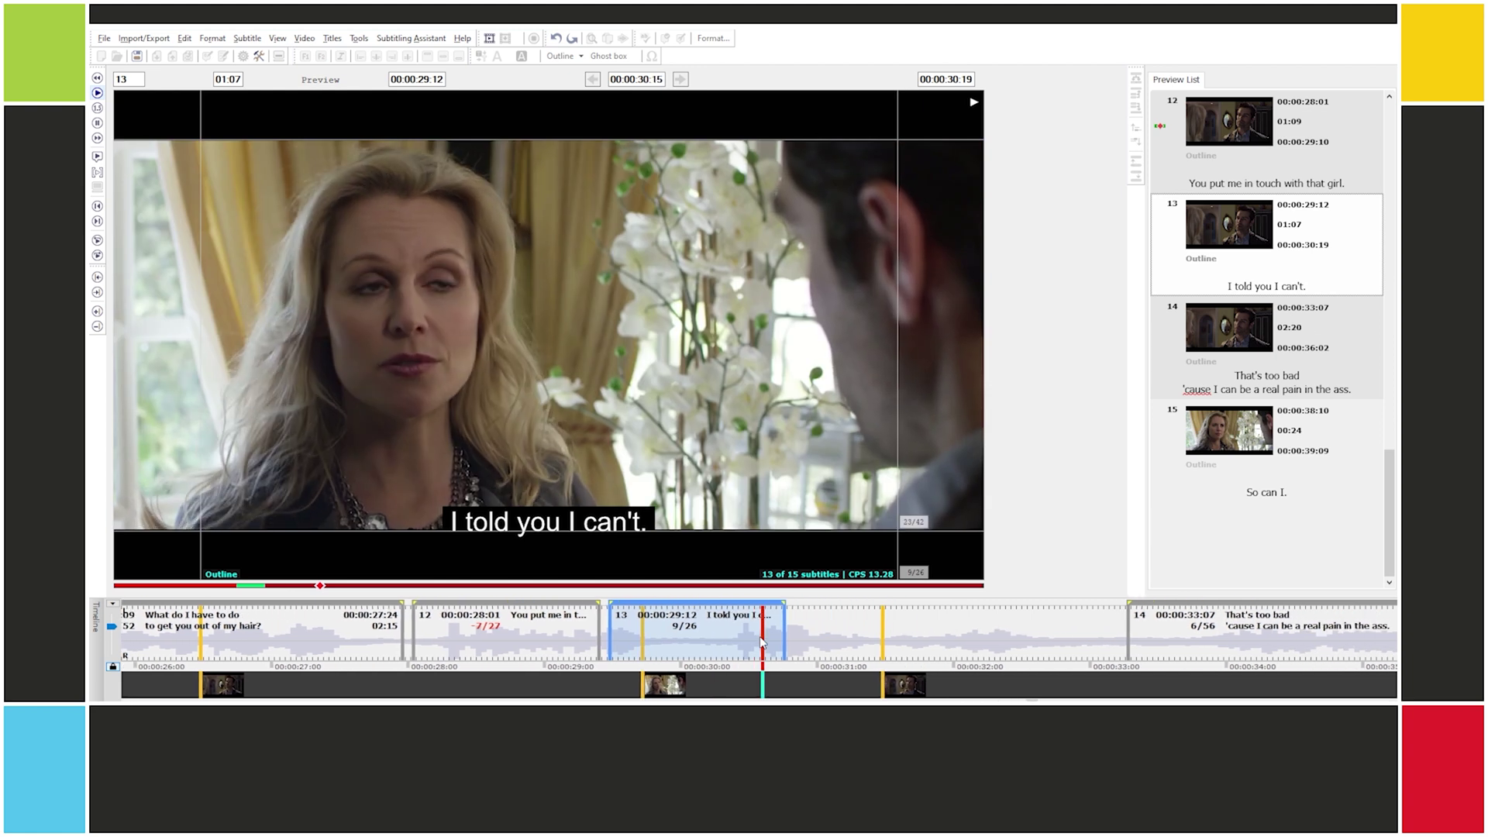
key(alt+p)
key(ctrl+space)
scroll(761, 642, up, 3)
key(ctrl+space)
key(alt+bracketright)
key(Return)
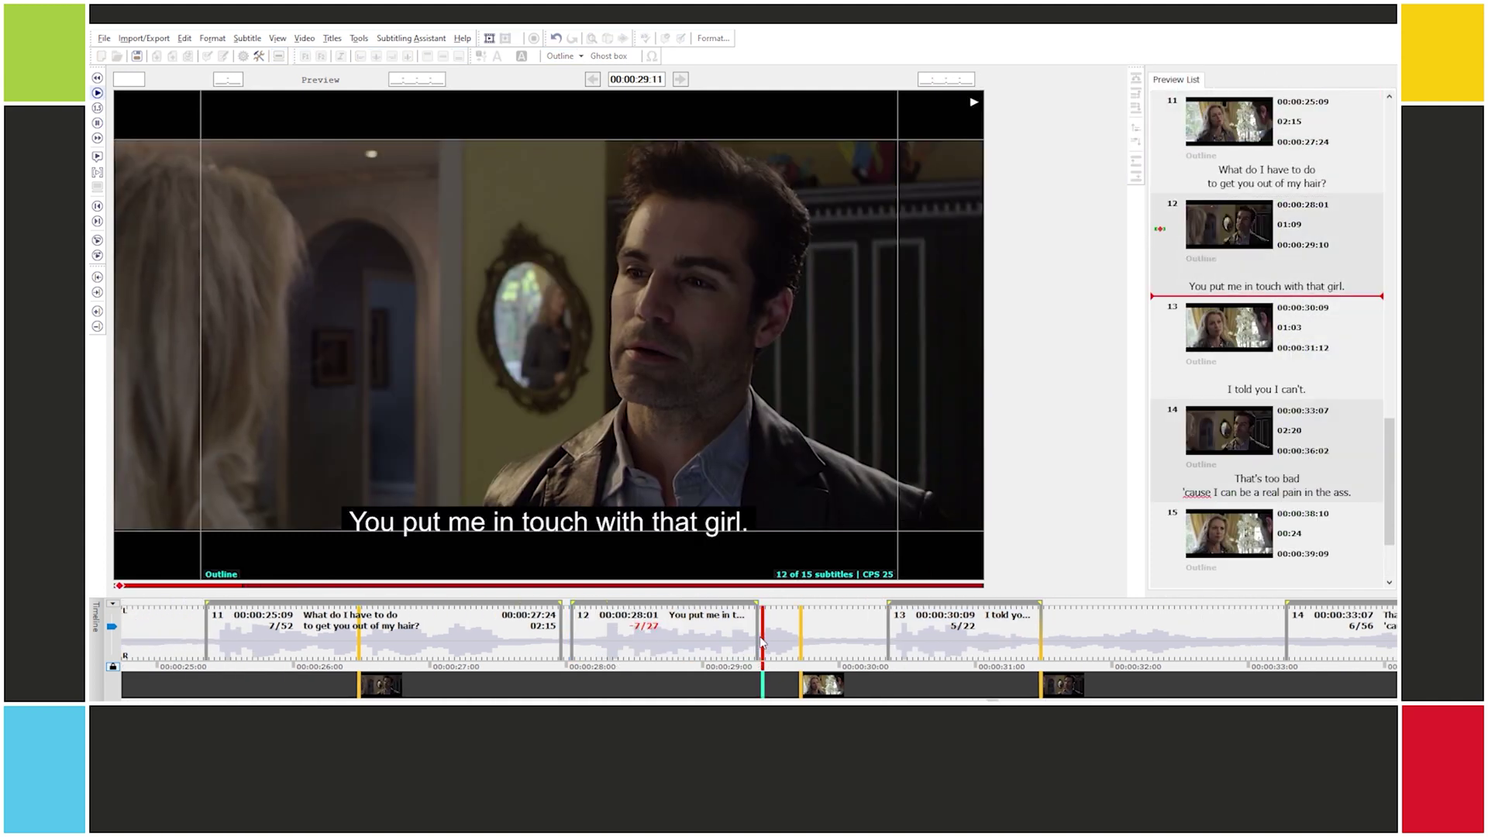
key(alt+p)
key(Insert)
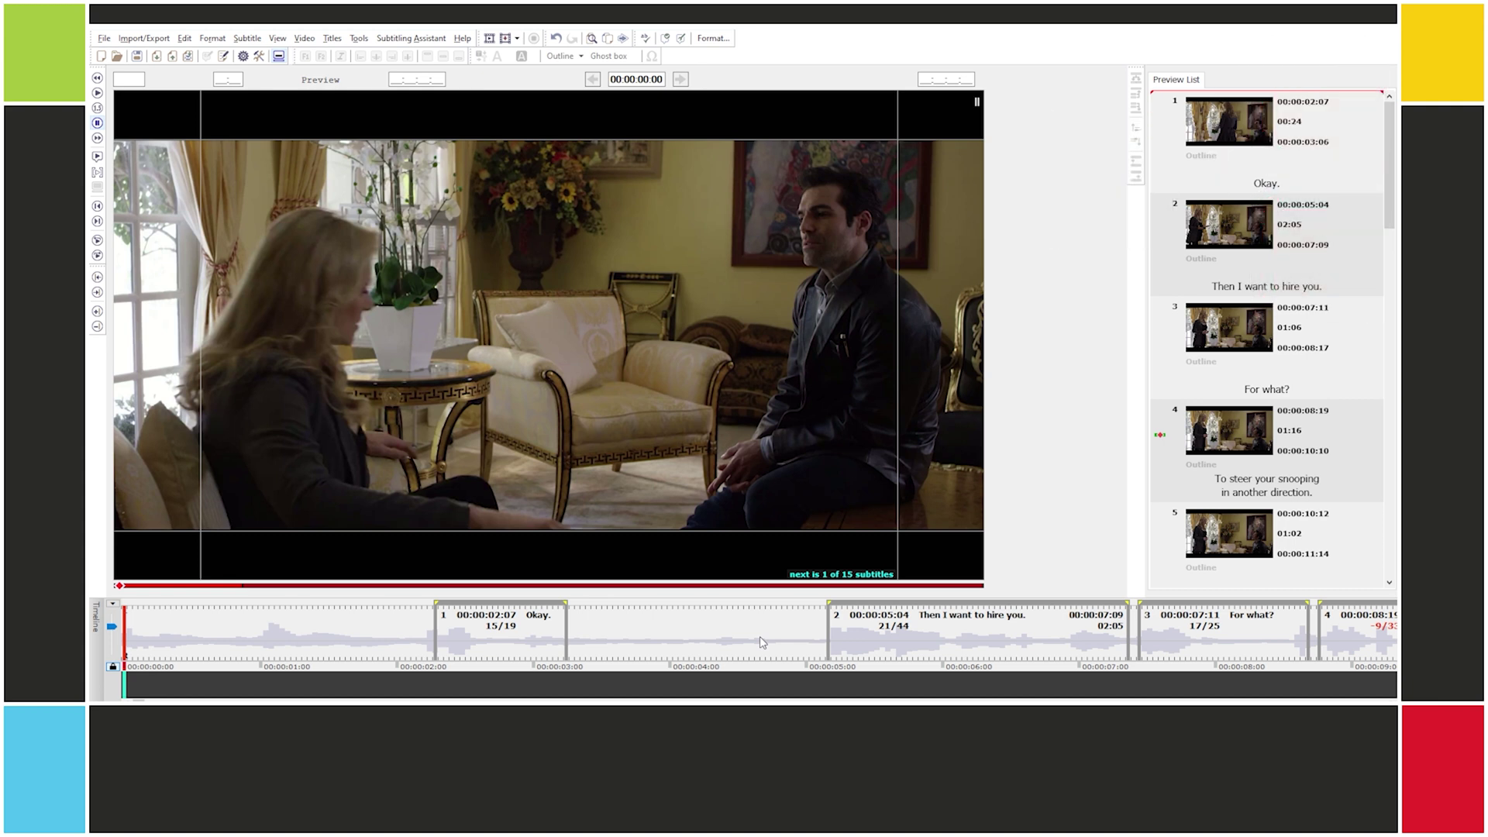
Step: Play from the start of the clip into subtitle 1 and move its in-cue to 00:00:02:06
key(space)
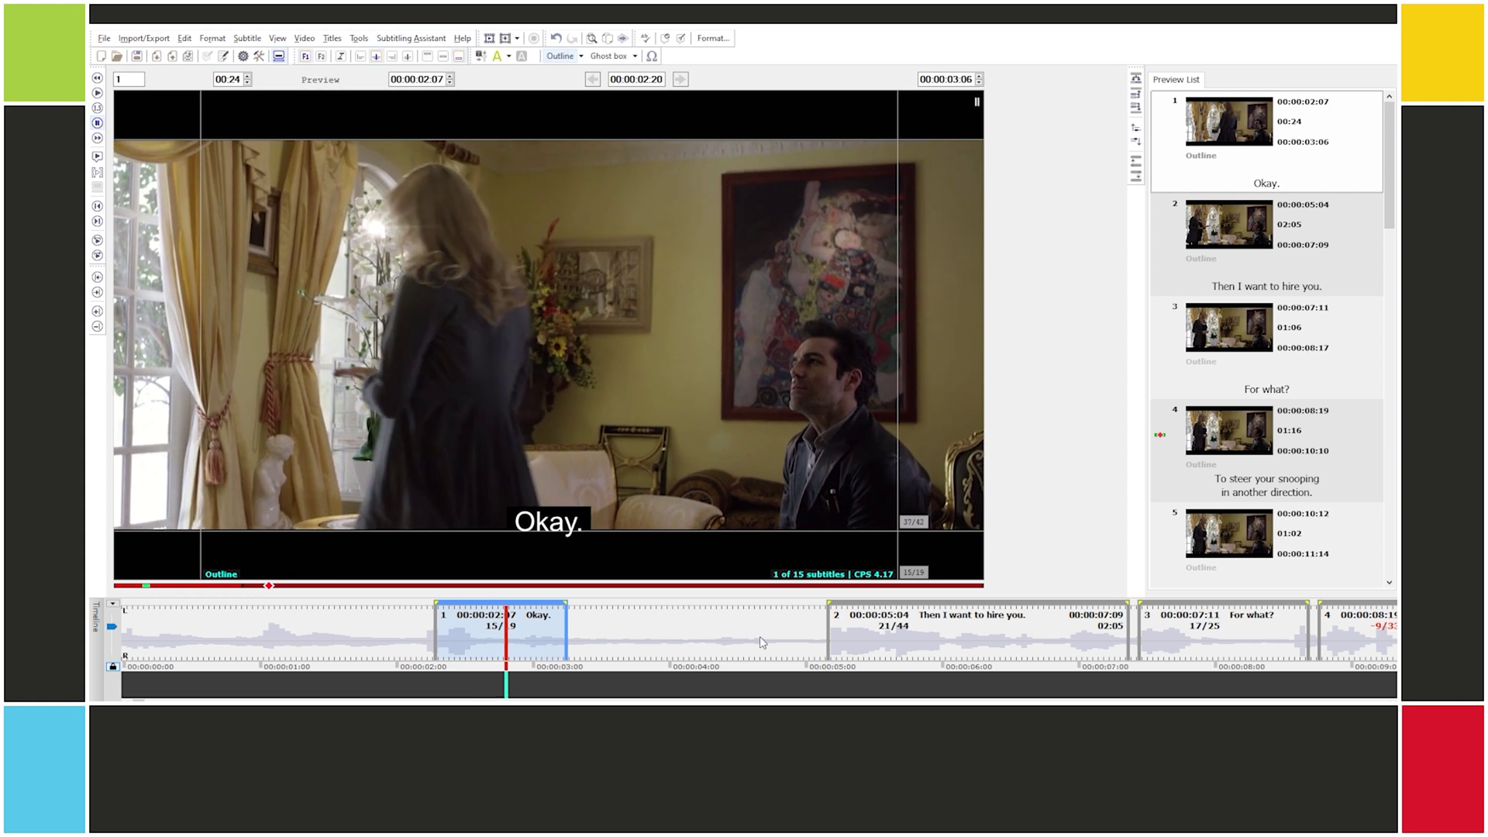
key(ctrl+semicolon)
key(ctrl+semicolon)
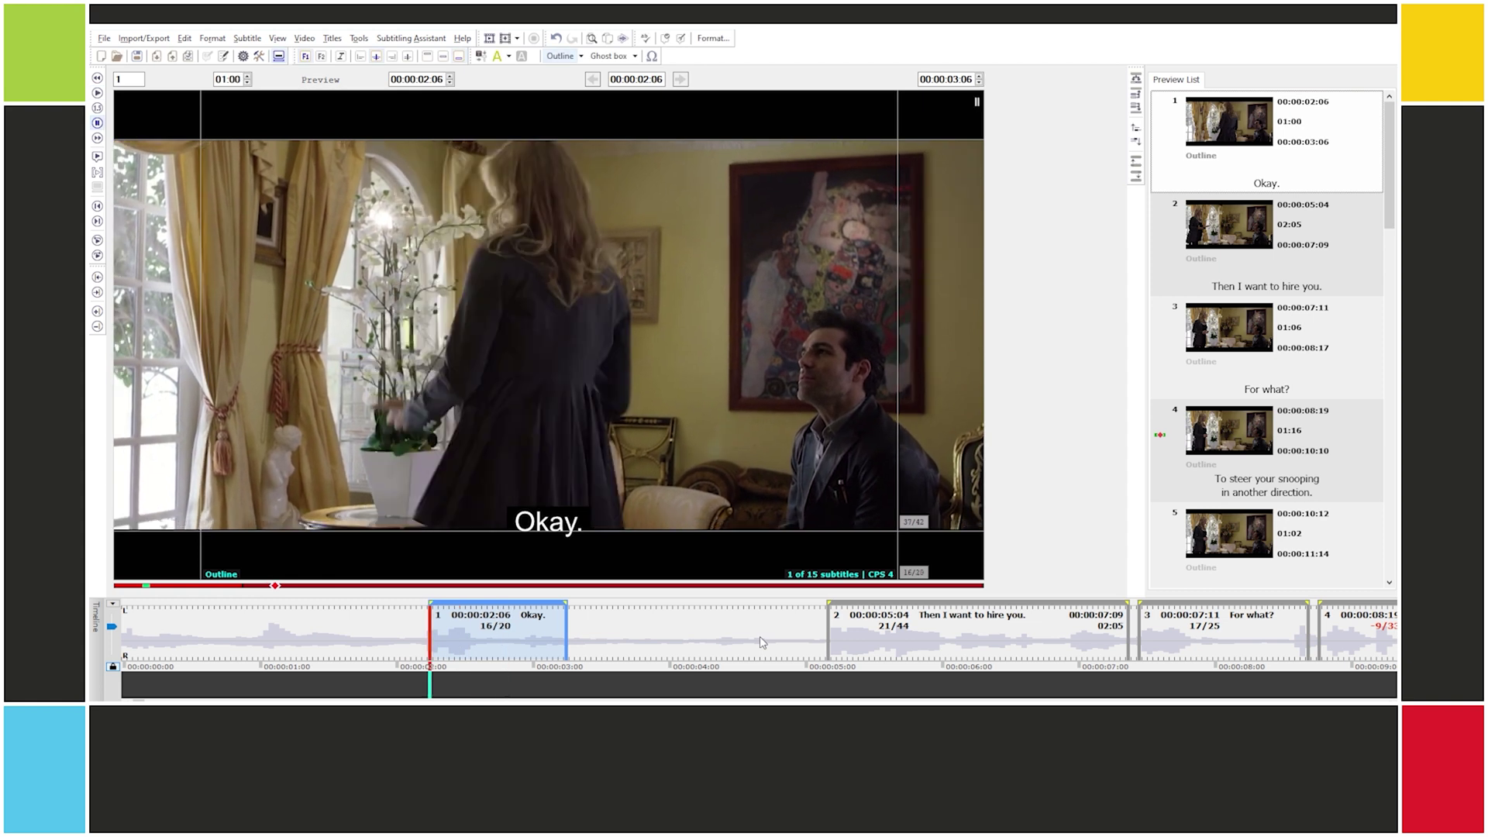
Step: Play on to subtitle 3 and shift its chained boundary, setting subtitle 2's out-cue to 00:00:07:07 and subtitle 3's in-cue to 00:00:07:09
key(space)
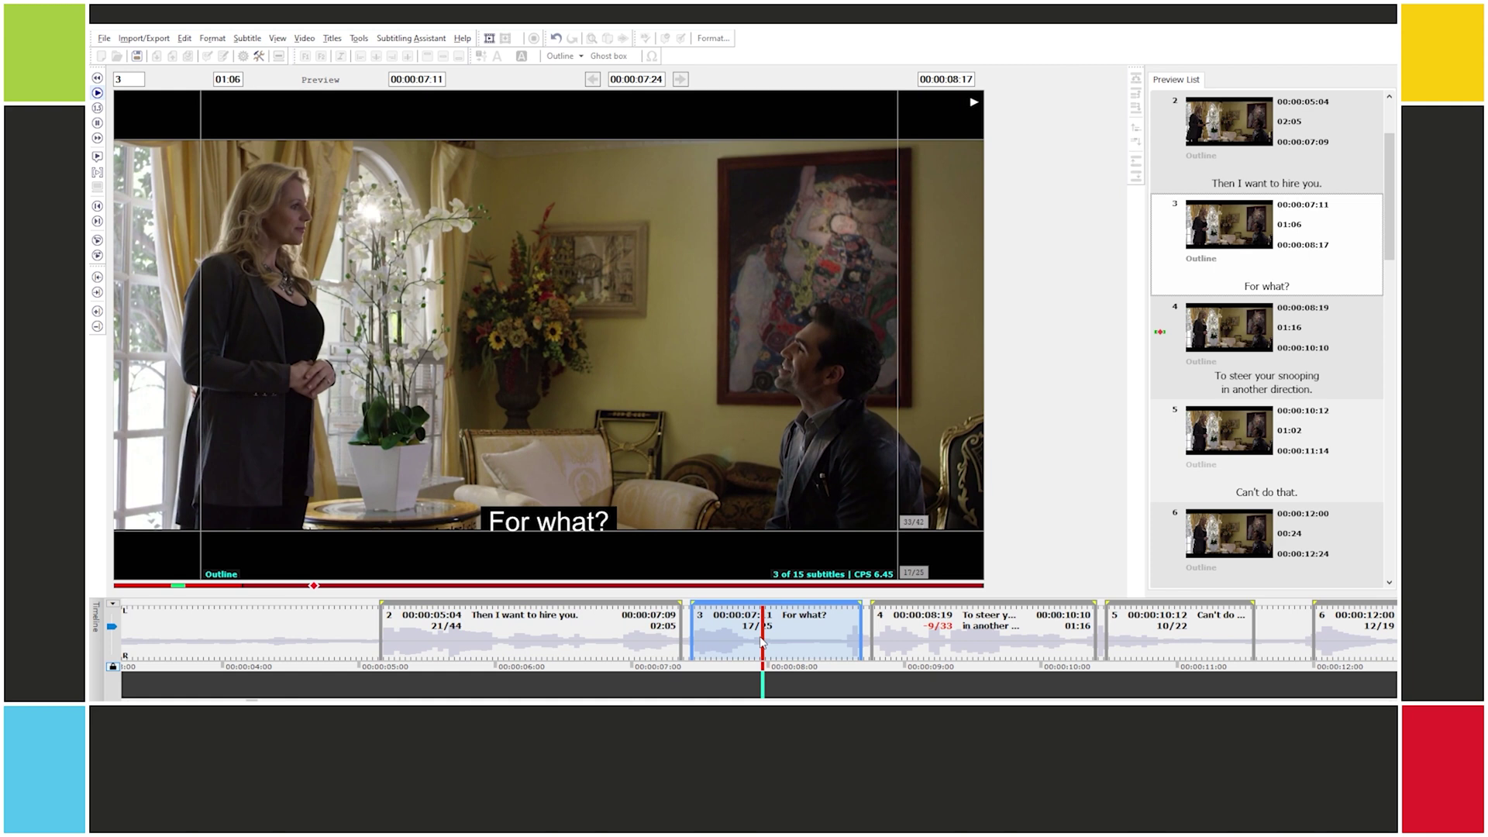
double_click(761, 638)
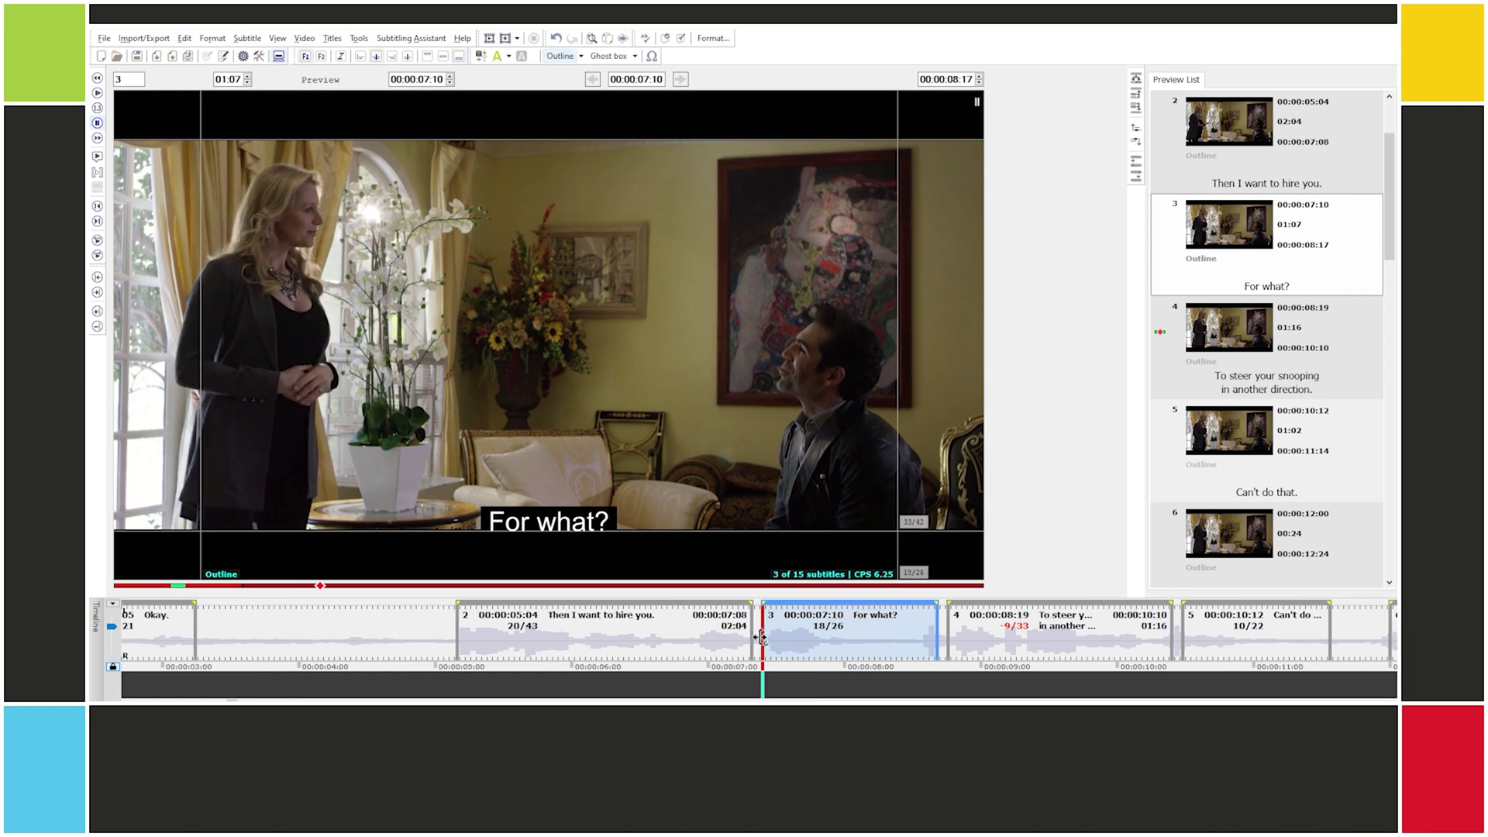
key(alt+Left)
key(alt+Left)
Step: Move the chained cues between subtitles 3 and 4 to 00:00:08:12 for the out-cue and 00:00:08:14 for the in-cue
key(space)
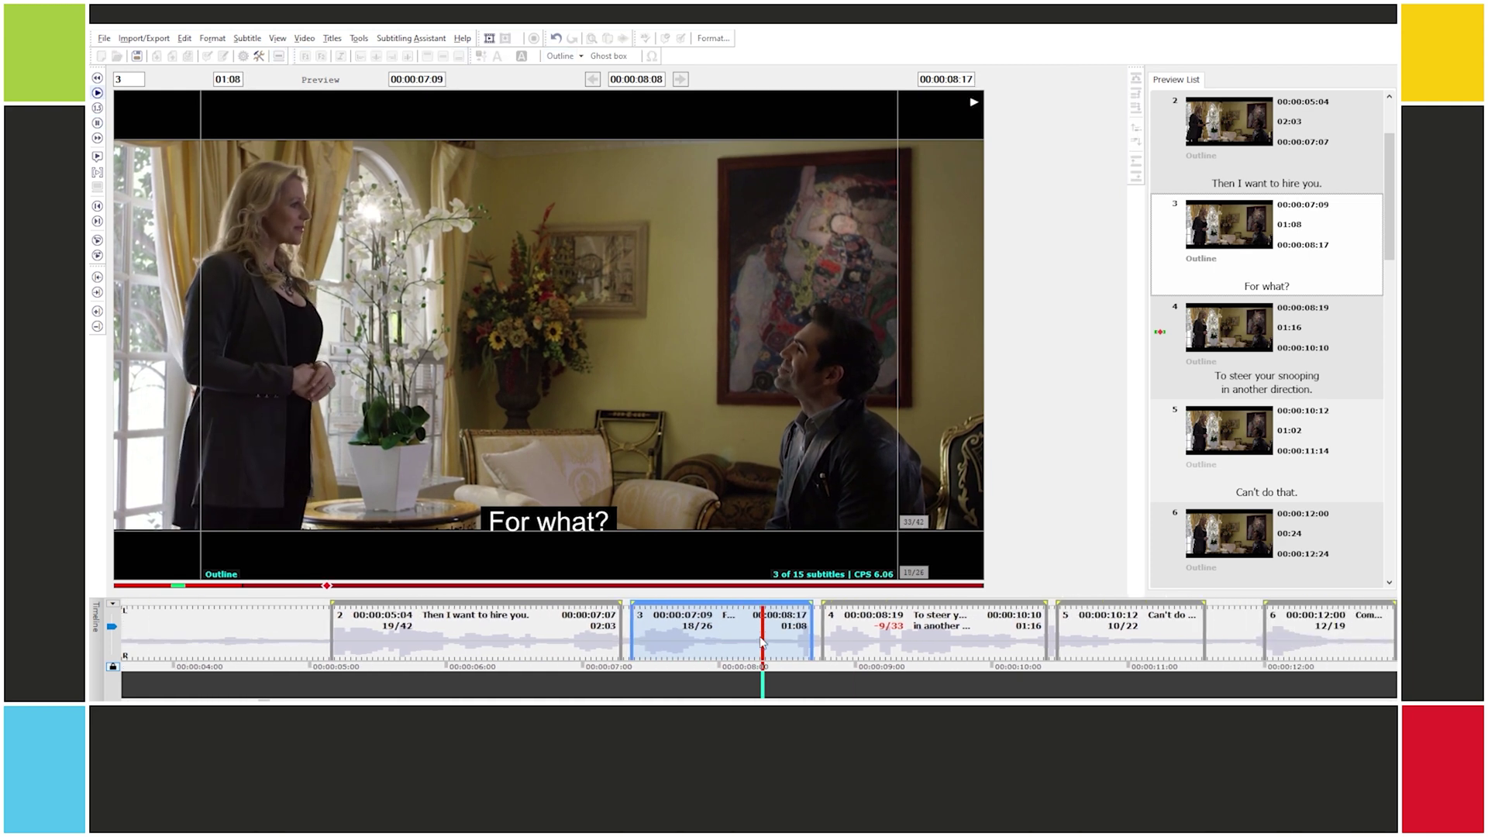
key(space)
double_click(761, 640)
key(alt+Left)
key(alt+Left)
key(alt+Left)
key(alt+Left)
key(alt+Left)
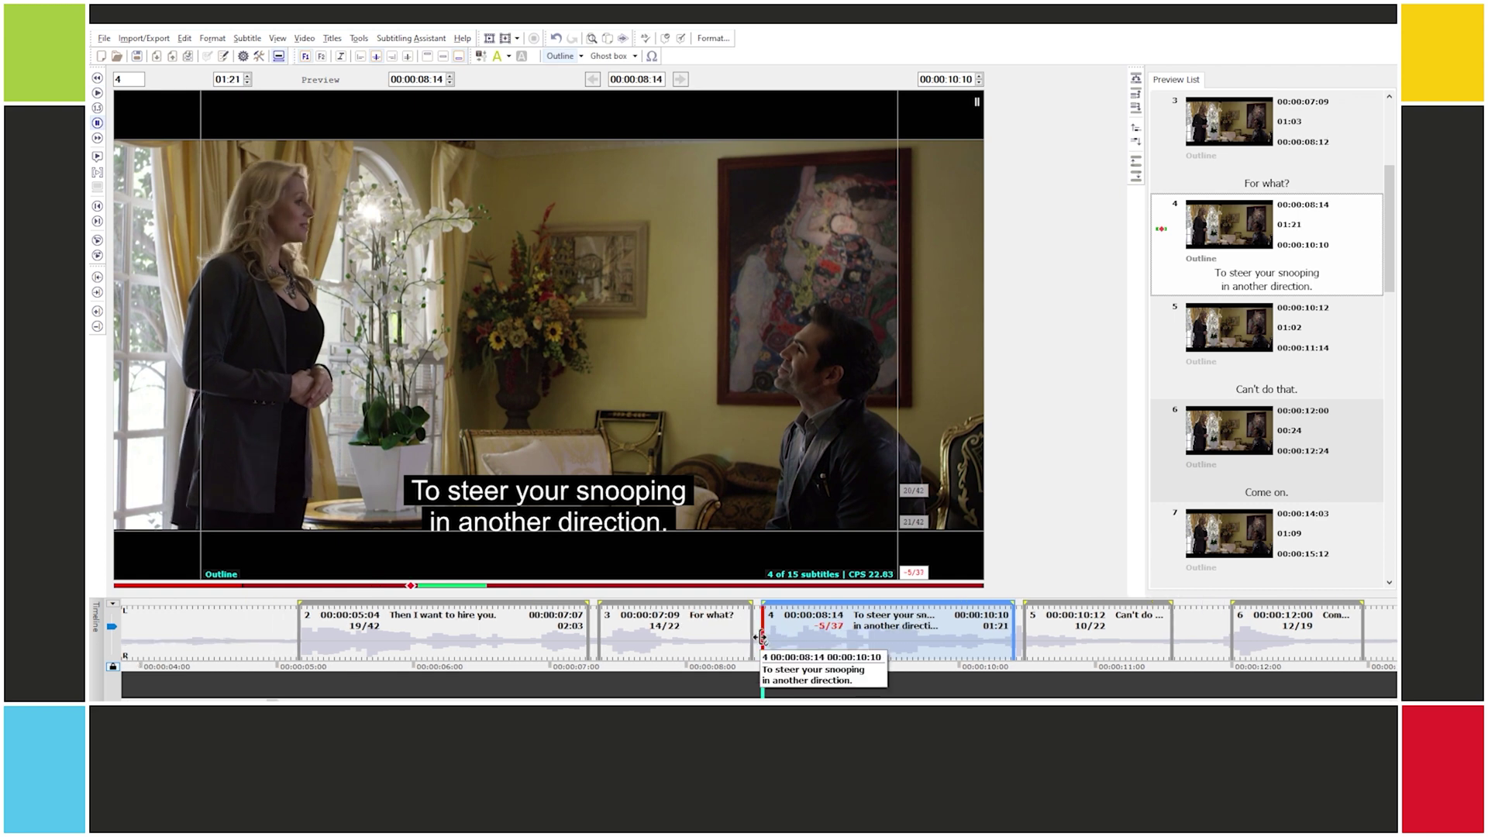
Step: Move the chained cues between subtitles 4 and 5 to 00:00:10:06 for the out-cue and 00:00:10:08 for the in-cue
key(space)
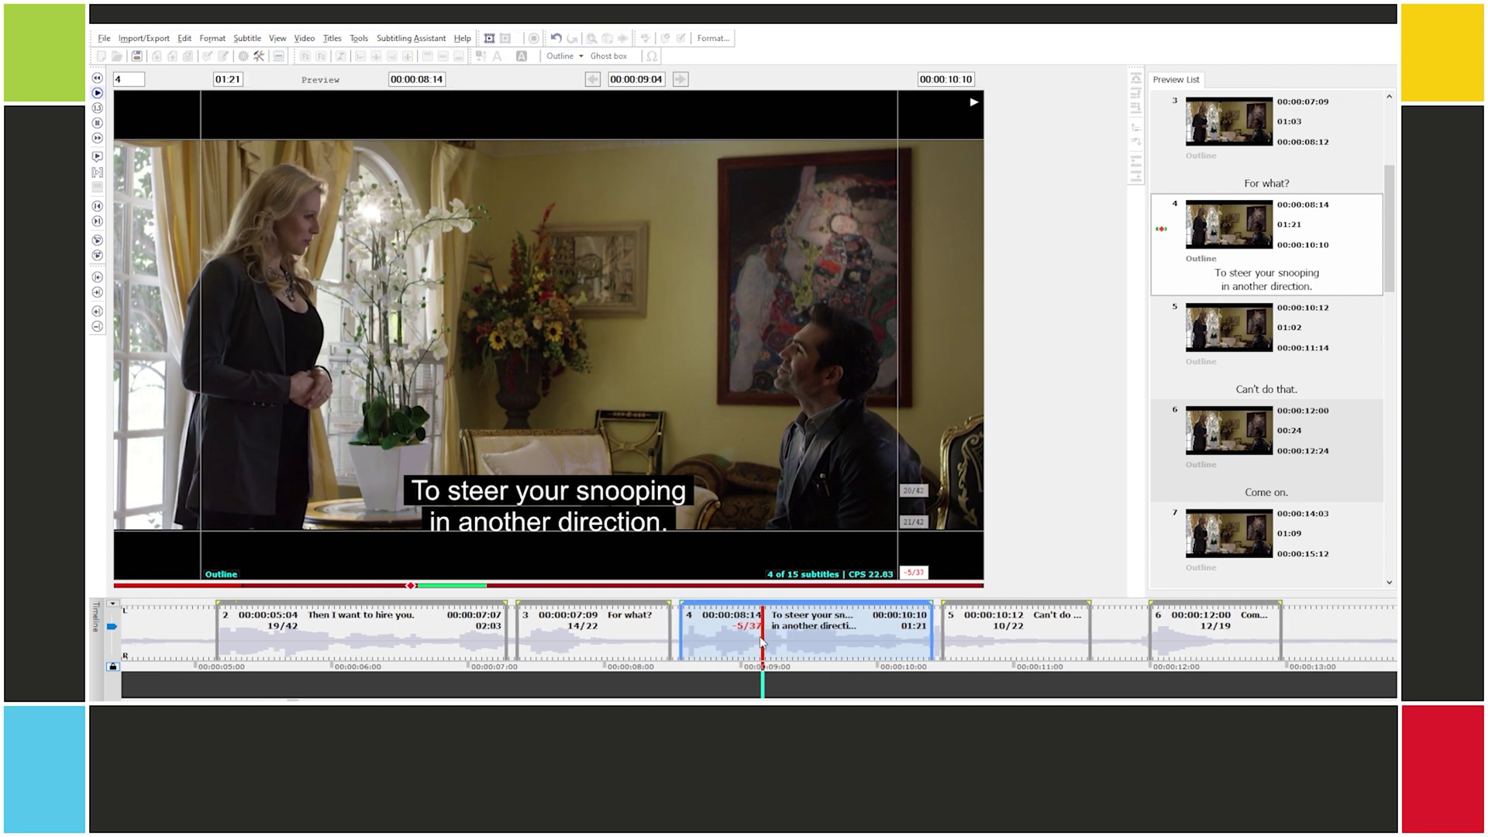
key(space)
double_click(760, 641)
key(alt+Left)
key(alt+Left)
key(alt+Left)
key(alt+Left)
key(alt+Left)
drag(761, 638, 762, 641)
Step: Play on to "Come on." and move the in-cue of subtitle 6 earlier to 00:00:11:22
key(space)
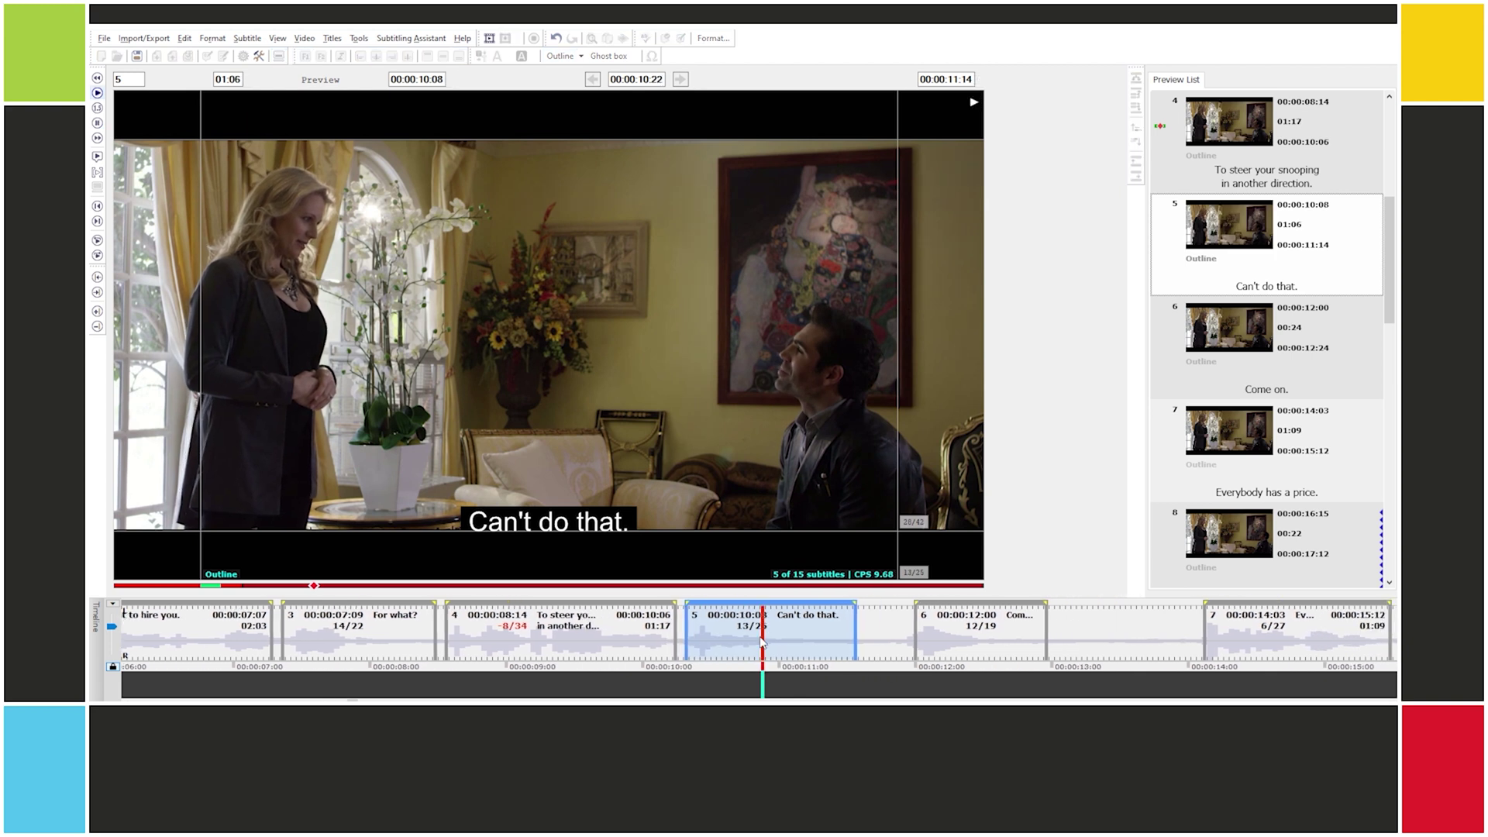
key(space)
double_click(761, 640)
key(alt+Left)
key(alt+Left)
key(alt+Left)
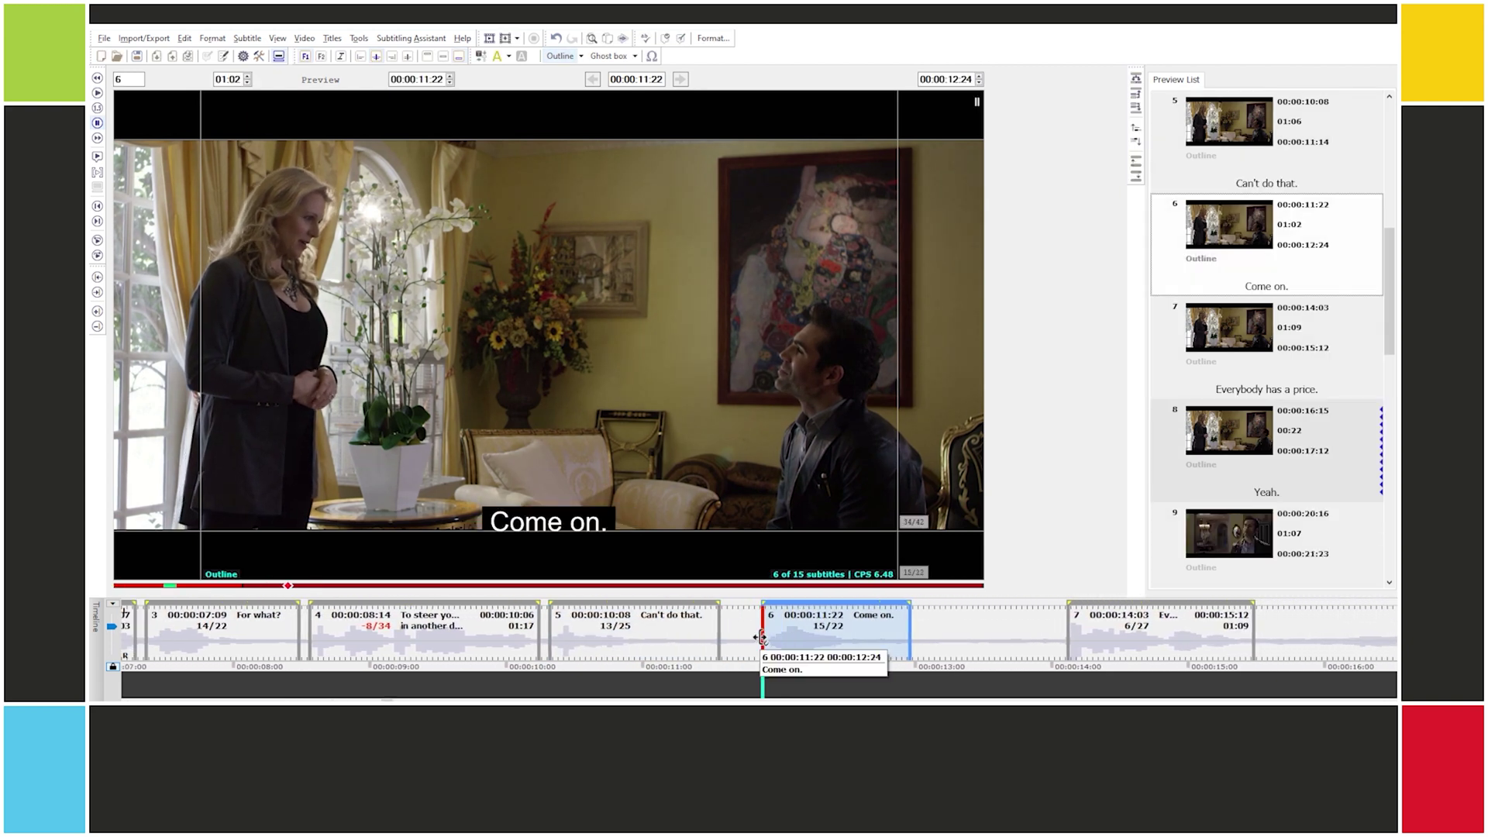